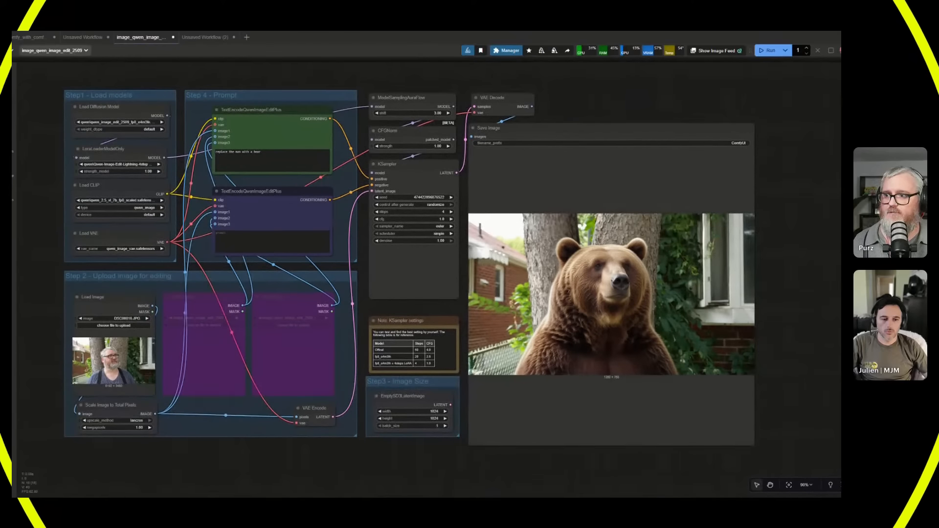
Look through the image category of the template library, then close the library.
{"action": "left_click", "coordinate": [13, 50]}
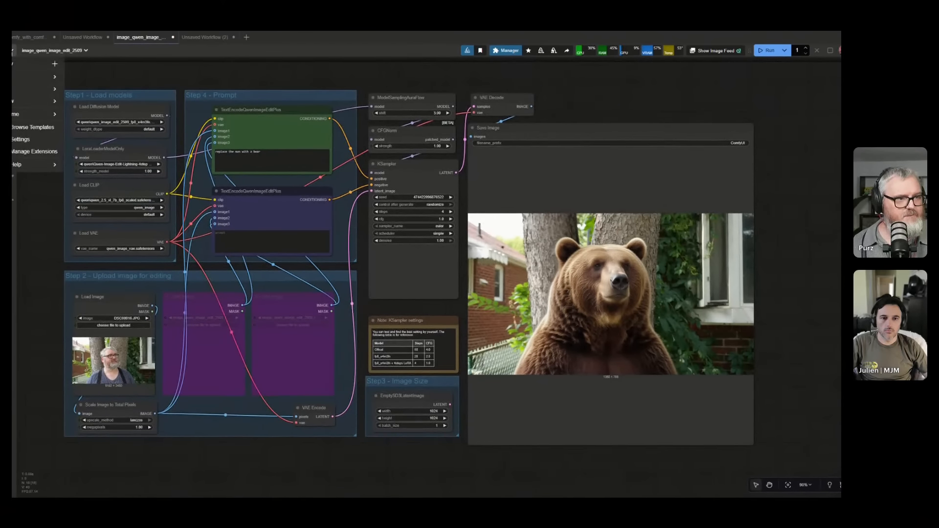
{"action": "left_click", "coordinate": [12, 52]}
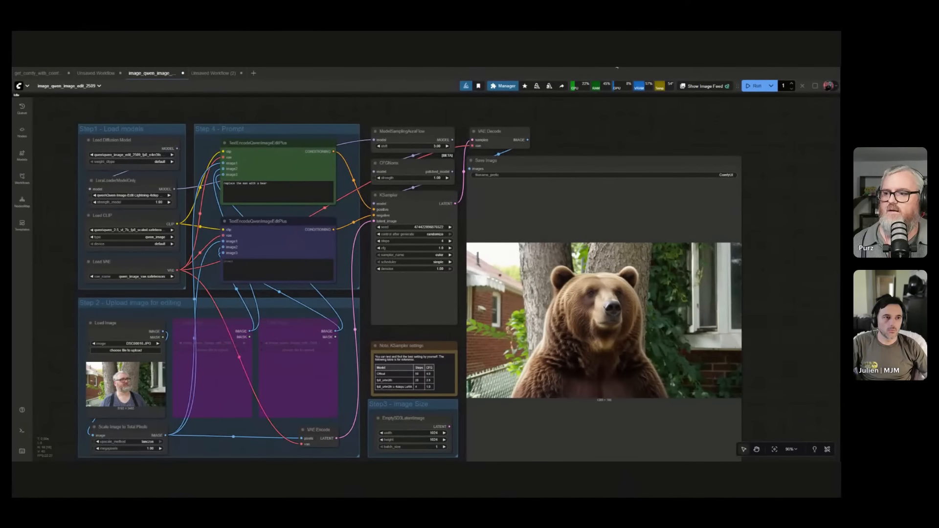
{"action": "left_click", "coordinate": [20, 86]}
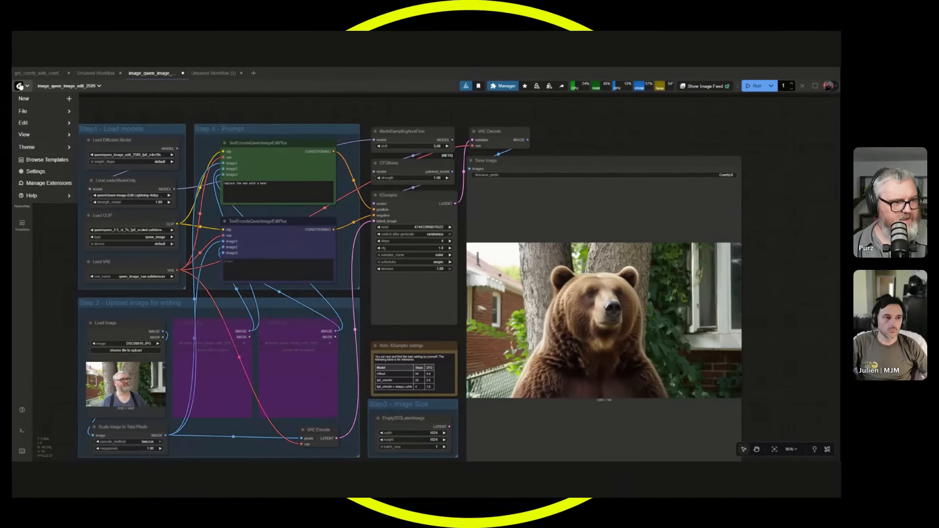
{"action": "left_click", "coordinate": [34, 163]}
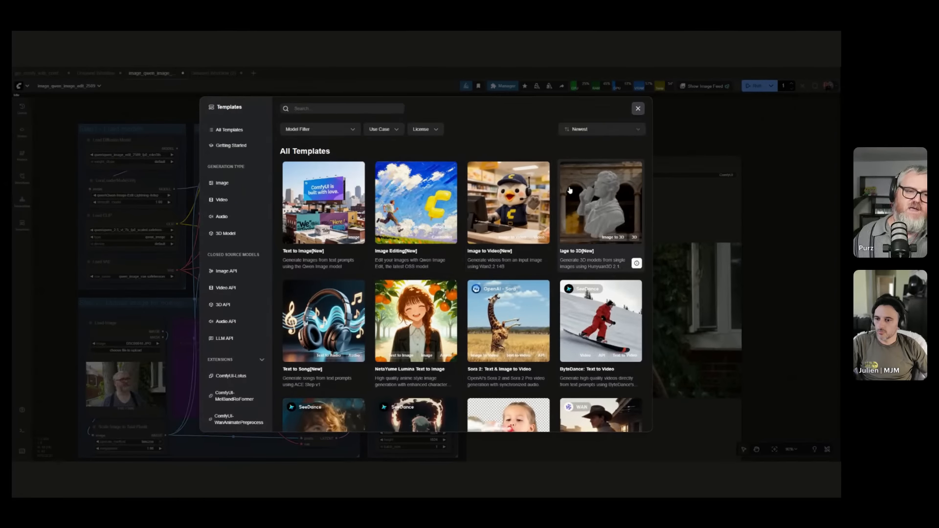
{"action": "left_click", "coordinate": [221, 184]}
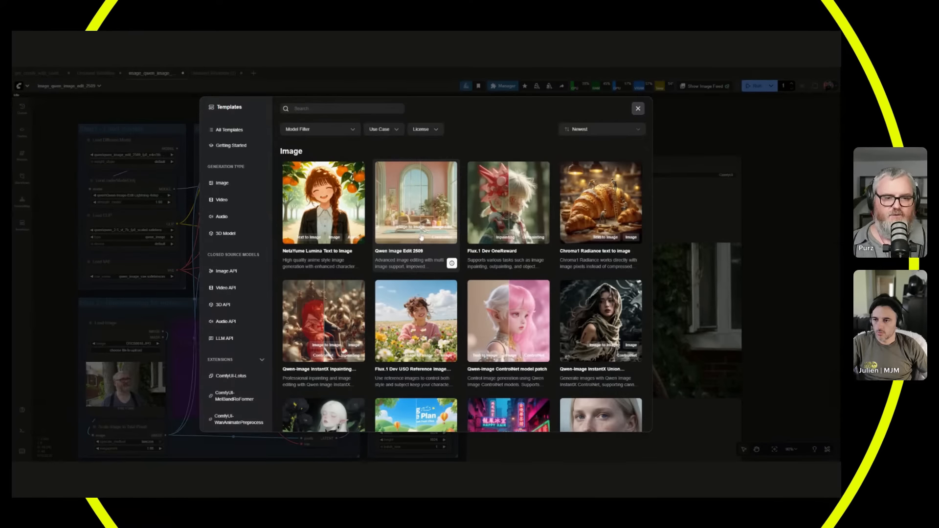
{"action": "left_click", "coordinate": [638, 108]}
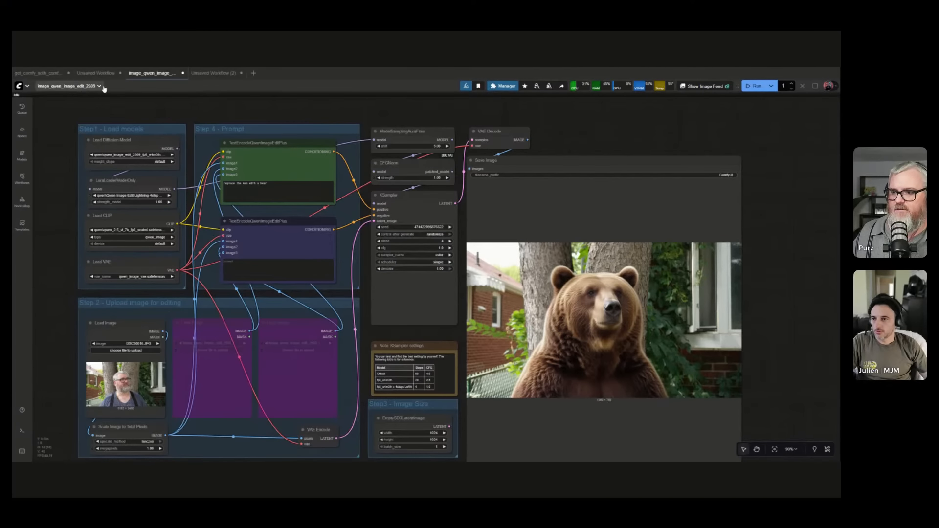
From the Unsaved Workflow (2), open the Qwen Image Edit 2509 image template and dismiss the missing models notice.
{"action": "left_click", "coordinate": [210, 74]}
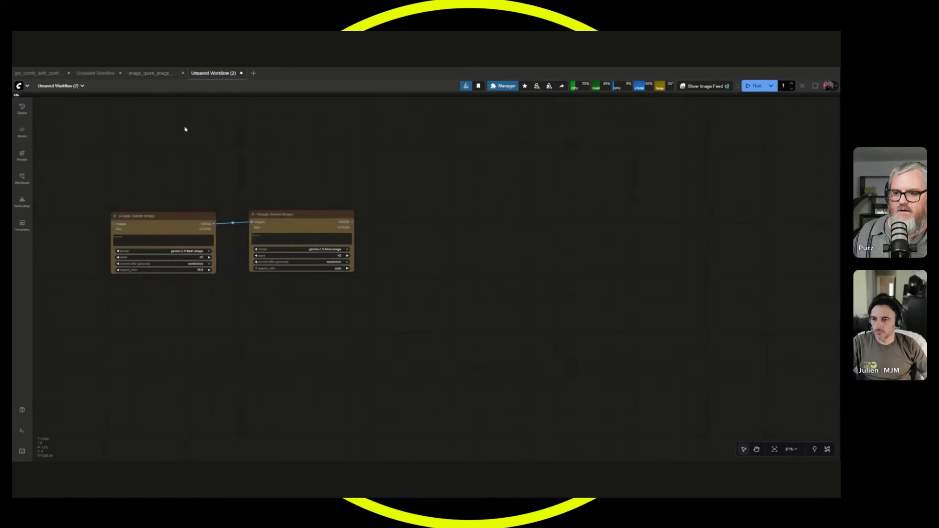
{"action": "left_click", "coordinate": [27, 85]}
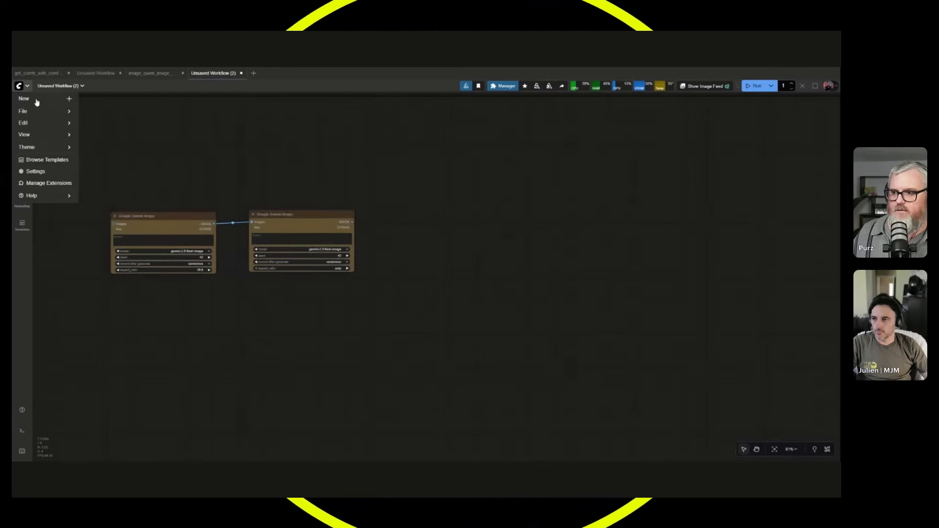
{"action": "left_click", "coordinate": [55, 159]}
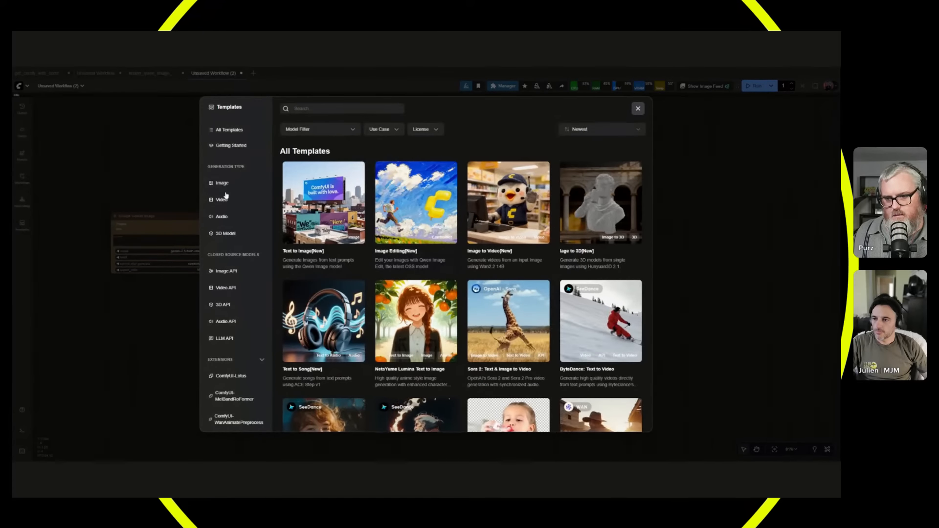
{"action": "left_click", "coordinate": [225, 184]}
{"action": "left_click", "coordinate": [414, 199]}
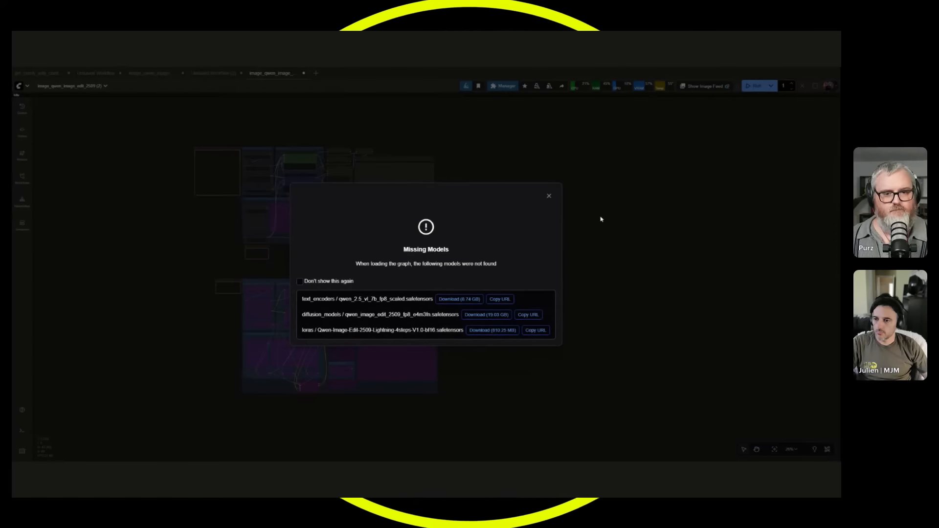
{"action": "left_click", "coordinate": [549, 196]}
Examine the Model links note for the required model files and their storage folders.
{"action": "scroll", "coordinate": [568, 264], "scroll_direction": "up", "scroll_amount": 10}
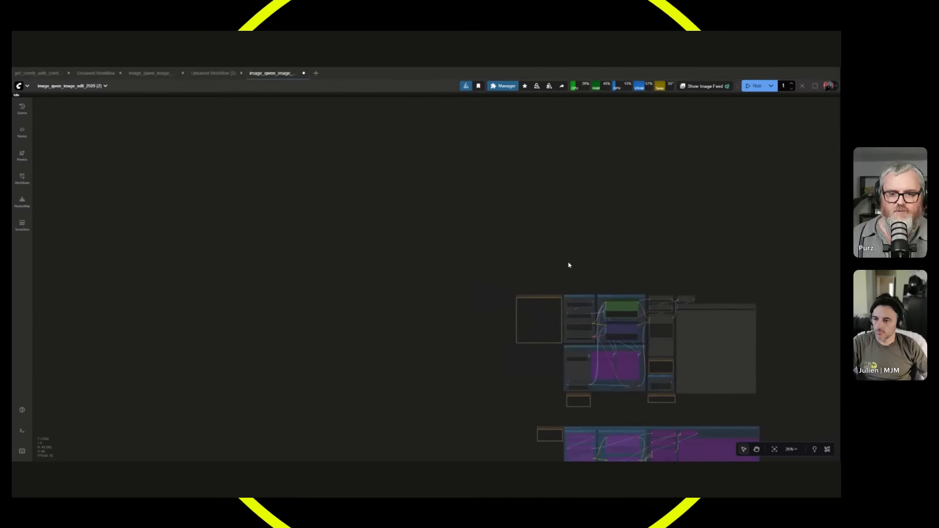
{"action": "scroll", "coordinate": [554, 303], "scroll_direction": "up", "scroll_amount": 2}
{"action": "left_click_drag", "start_coordinate": [600, 255], "coordinate": [432, 61]}
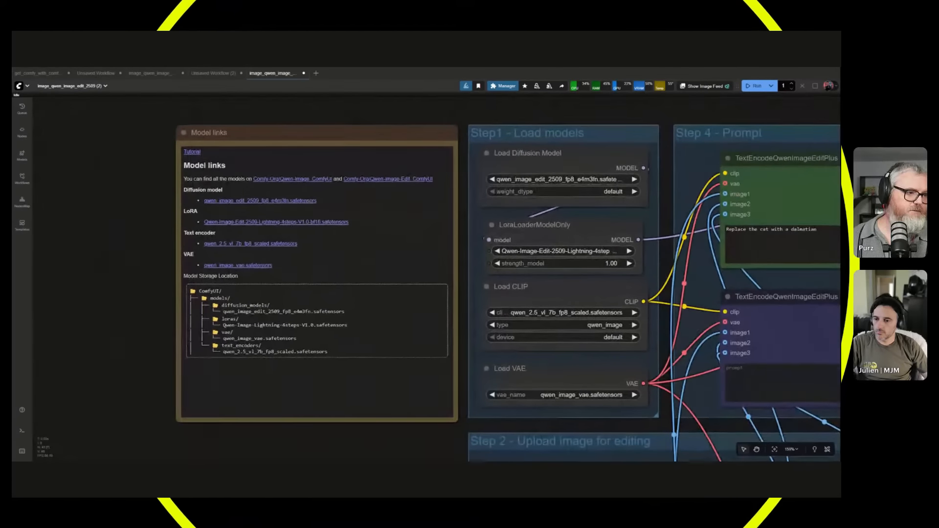
{"action": "scroll", "coordinate": [149, 170], "scroll_direction": "up", "scroll_amount": 4}
{"action": "left_click_drag", "start_coordinate": [168, 213], "coordinate": [70, 159]}
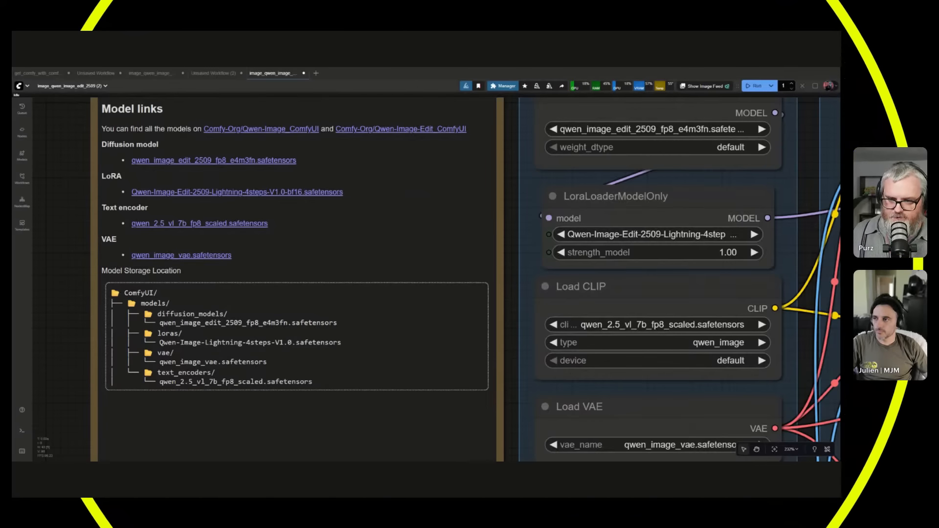
{"action": "scroll", "coordinate": [86, 317], "scroll_direction": "up", "scroll_amount": 4}
{"action": "scroll", "coordinate": [85, 317], "scroll_direction": "up", "scroll_amount": 4}
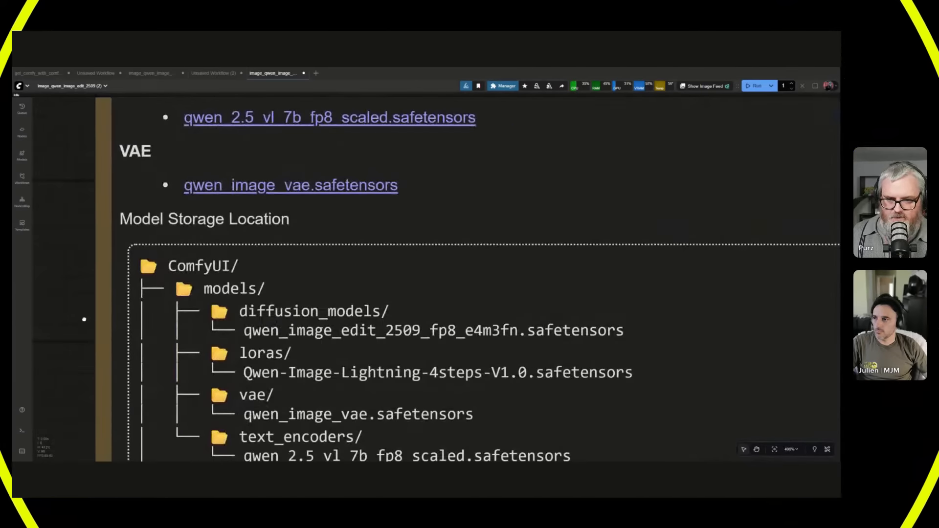
{"action": "left_click_drag", "start_coordinate": [85, 318], "coordinate": [35, 258]}
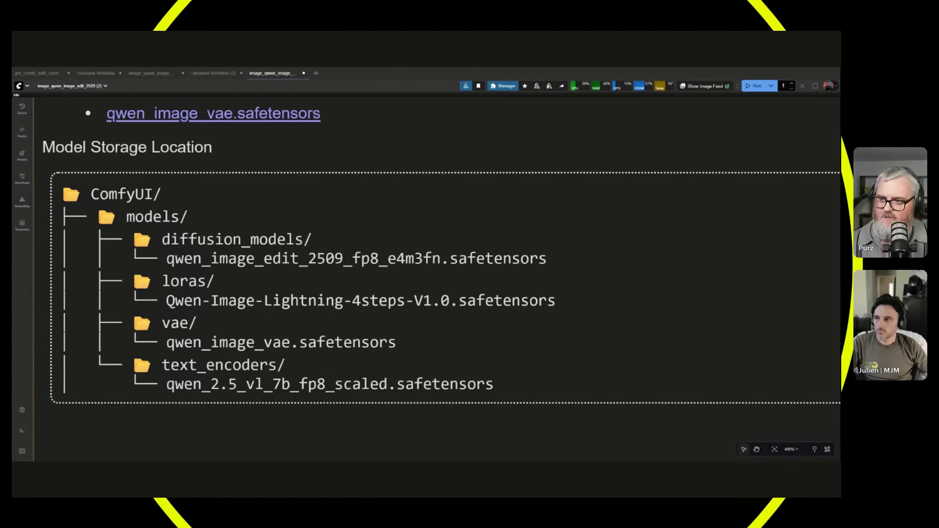
{"action": "scroll", "coordinate": [35, 183], "scroll_direction": "down", "scroll_amount": 10}
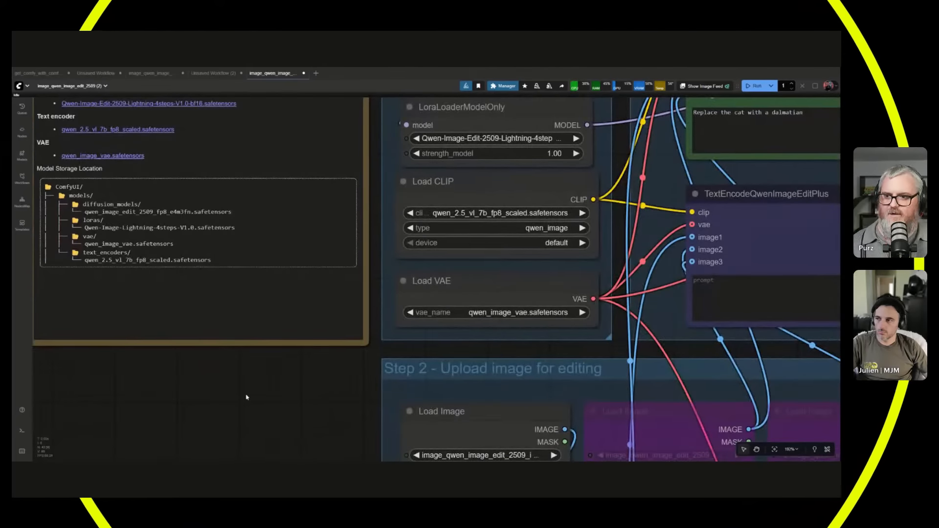
{"action": "scroll", "coordinate": [331, 442], "scroll_direction": "down", "scroll_amount": 3}
{"action": "left_click_drag", "start_coordinate": [67, 253], "coordinate": [14, 202]}
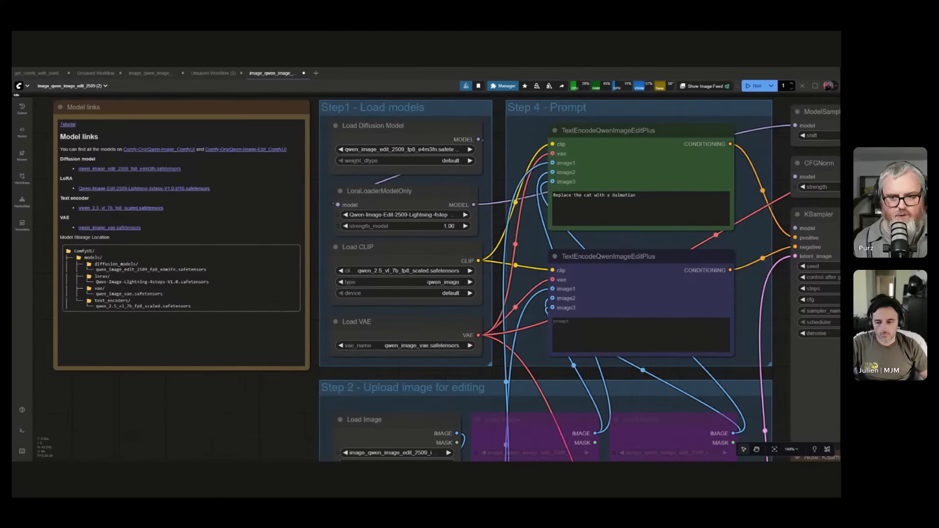
Refresh the node definitions and set the Load Diffusion Model node to qwen\qwen_image_edit_2509_fp8_e4m3fn.
{"action": "scroll", "coordinate": [287, 394], "scroll_direction": "up", "scroll_amount": 3}
{"action": "left_click_drag", "start_coordinate": [286, 394], "coordinate": [151, 447]}
{"action": "key", "text": "r"}
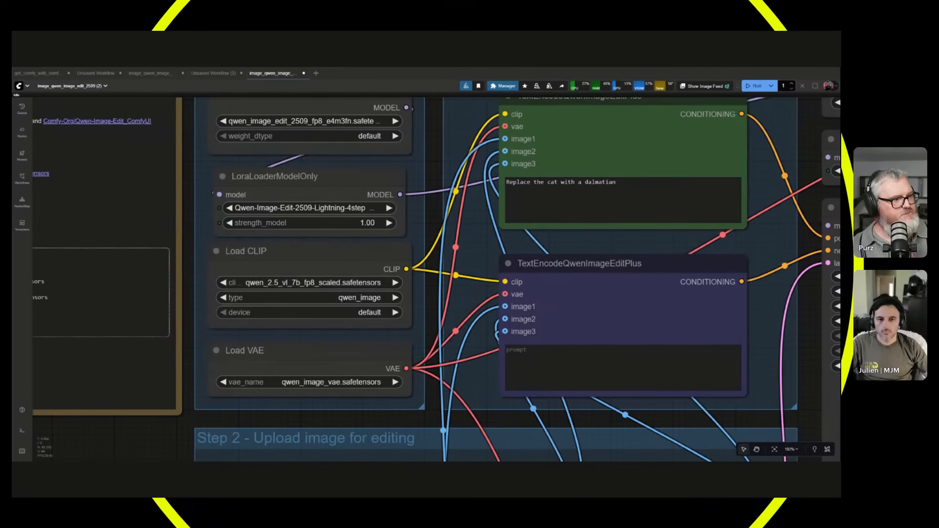
{"action": "left_click", "coordinate": [312, 124]}
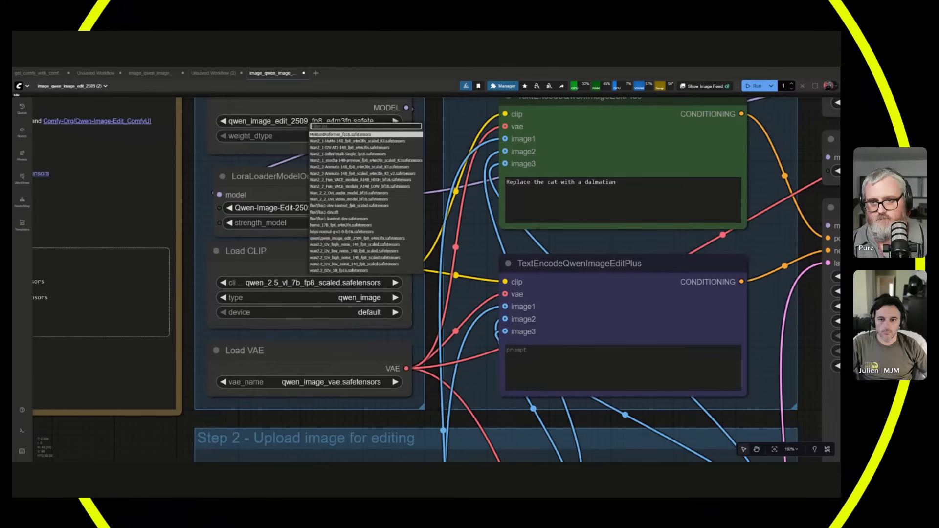
{"action": "type", "text": "qwen"}
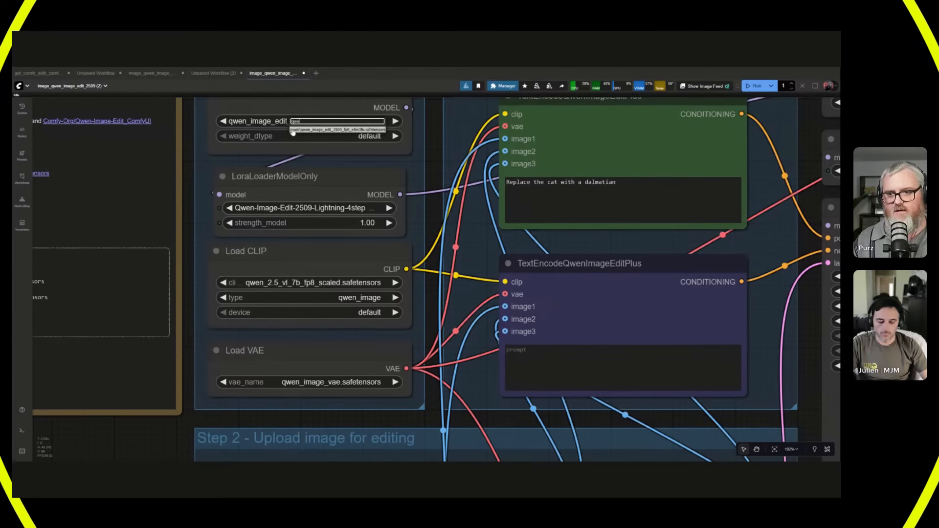
{"action": "left_click", "coordinate": [294, 130]}
Set the LoraLoaderModelOnly node to the Qwen-Image-Edit-Lightning 4-step LoRA from the qwen folder.
{"action": "left_click", "coordinate": [284, 209]}
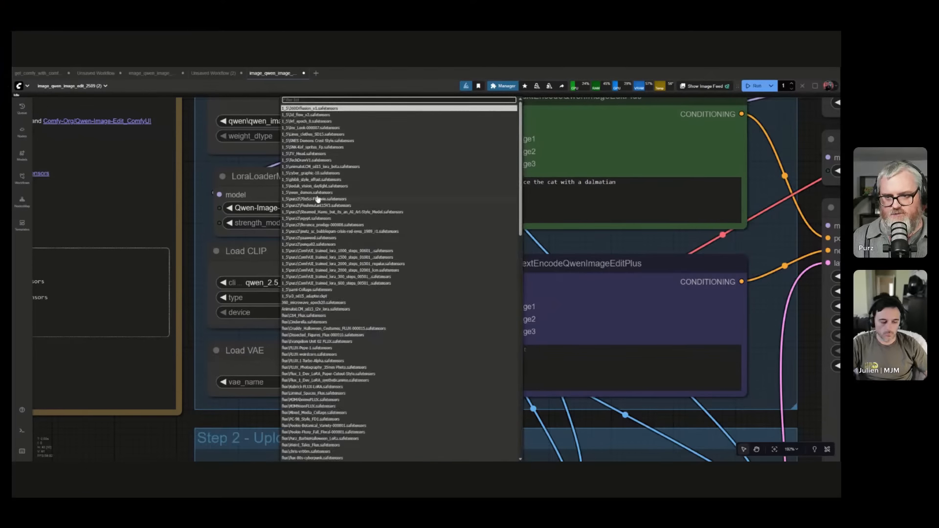
{"action": "type", "text": "light"}
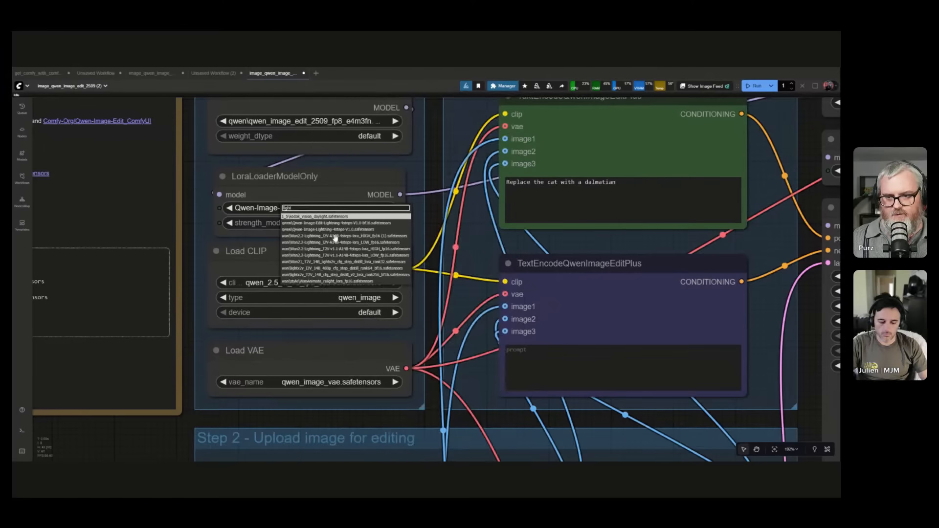
{"action": "left_click", "coordinate": [334, 223]}
Set Load CLIP to qwen\qwen_2.5_vl_7b_fp8_scaled.safetensors and Load VAE to qwen_image_vae.safetensors.
{"action": "left_click", "coordinate": [311, 283]}
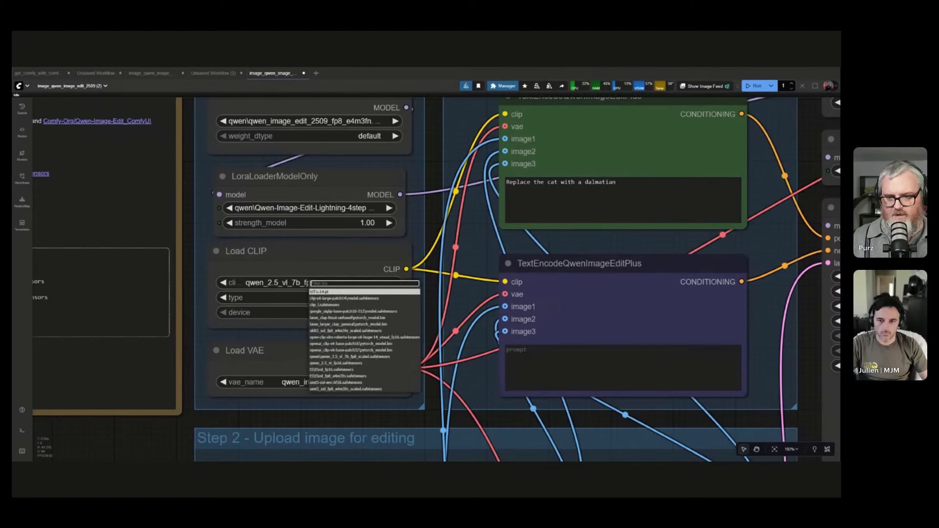
{"action": "type", "text": "qwe"}
{"action": "left_click", "coordinate": [326, 292]}
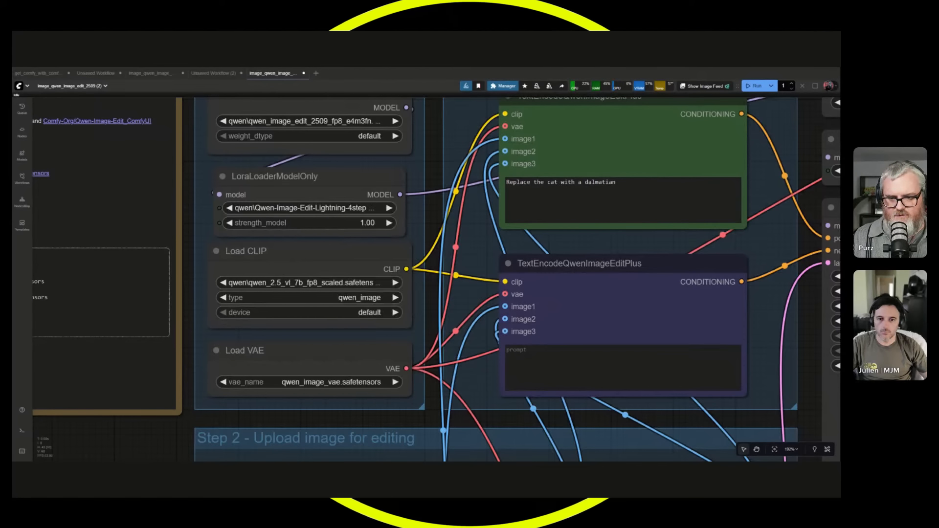
{"action": "left_click", "coordinate": [336, 382]}
{"action": "type", "text": "qwe"}
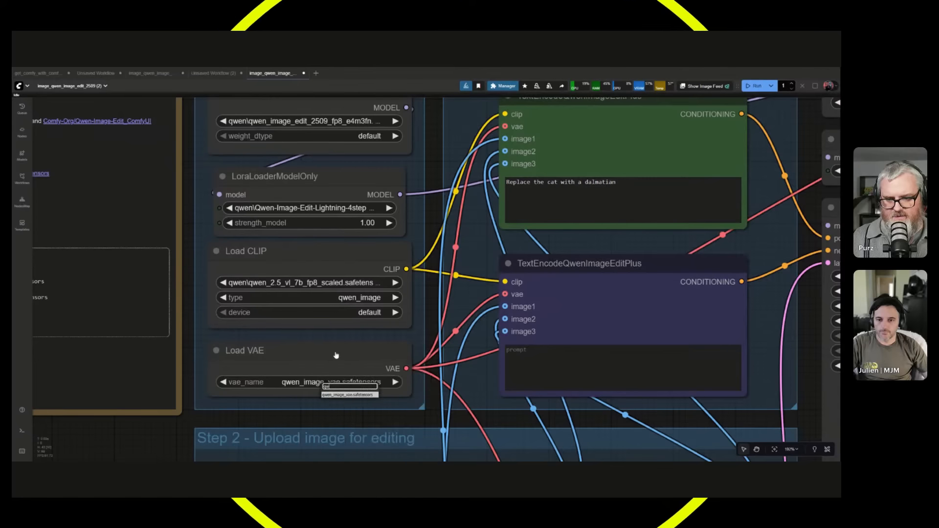
{"action": "left_click", "coordinate": [333, 395]}
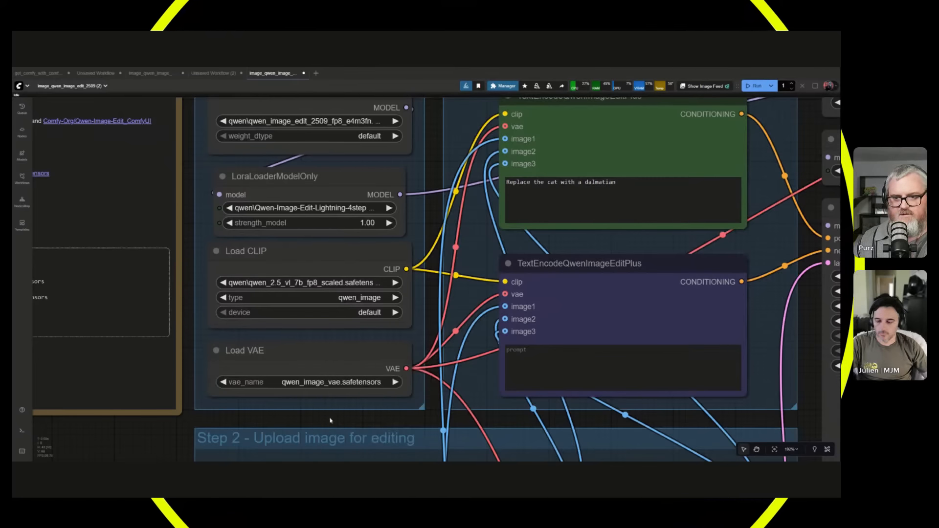
Load the photo DSC00016.JPG into the first Load Image node of the upload group.
{"action": "scroll", "coordinate": [331, 415], "scroll_direction": "down", "scroll_amount": 4}
{"action": "left_click_drag", "start_coordinate": [419, 421], "coordinate": [232, 284]}
{"action": "scroll", "coordinate": [256, 374], "scroll_direction": "down", "scroll_amount": 2}
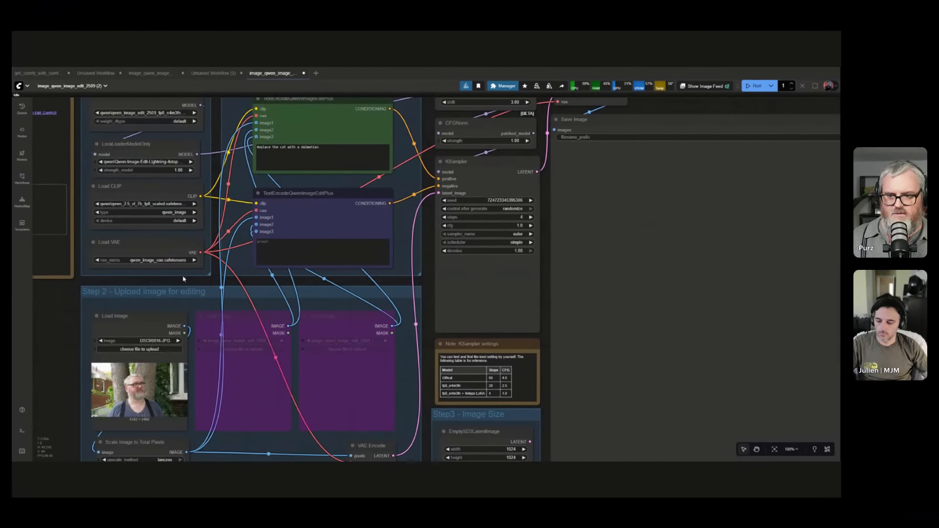
Replace the positive prompt with "replace the man with a turkey" and run the workflow.
{"action": "scroll", "coordinate": [125, 325], "scroll_direction": "down", "scroll_amount": 2}
{"action": "left_click_drag", "start_coordinate": [125, 324], "coordinate": [115, 384]}
{"action": "scroll", "coordinate": [177, 222], "scroll_direction": "up", "scroll_amount": 3}
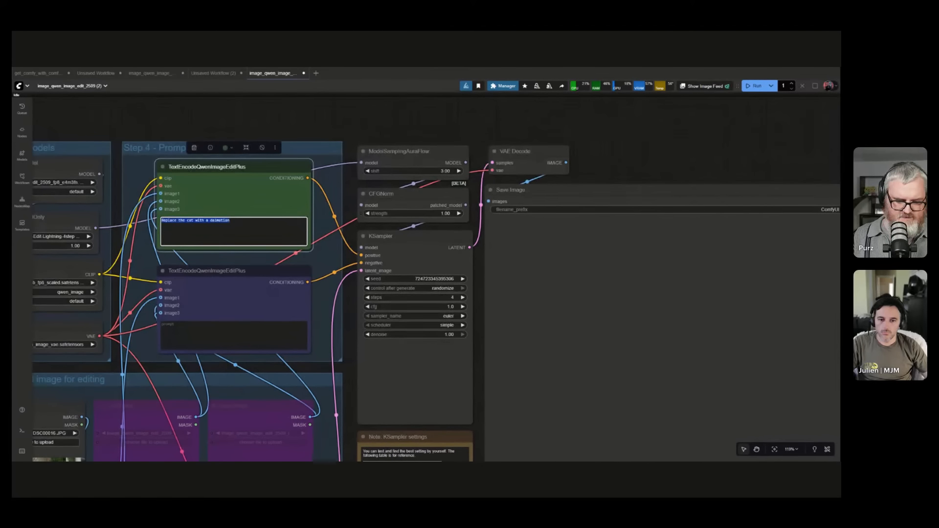
{"action": "type", "text": "e man with a tr"}
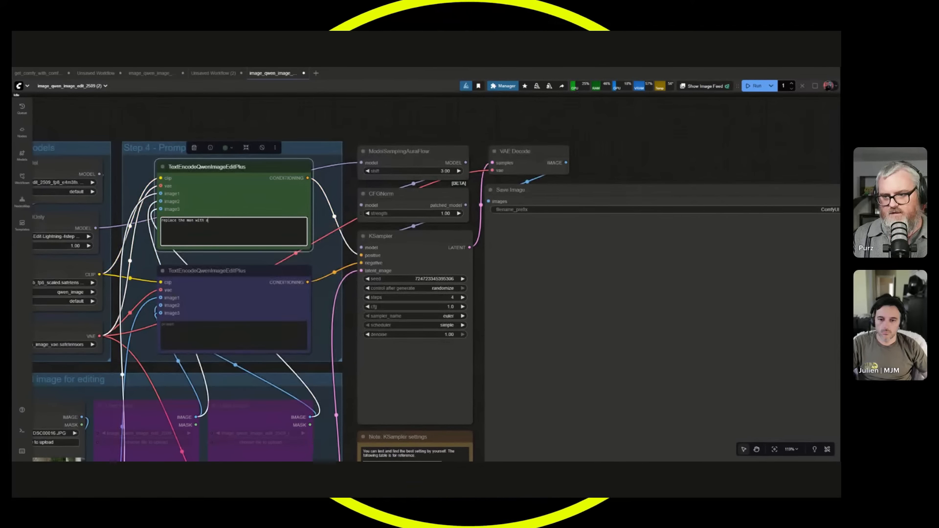
{"action": "key", "text": "BackSpace"}
{"action": "key", "text": "BackSpace"}
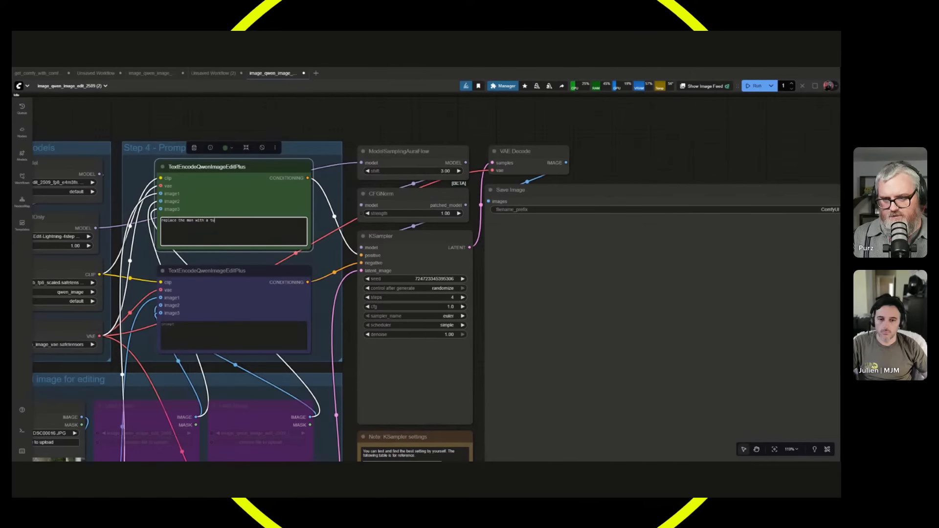
{"action": "type", "text": "turkey"}
{"action": "key", "text": "ctrl+Return"}
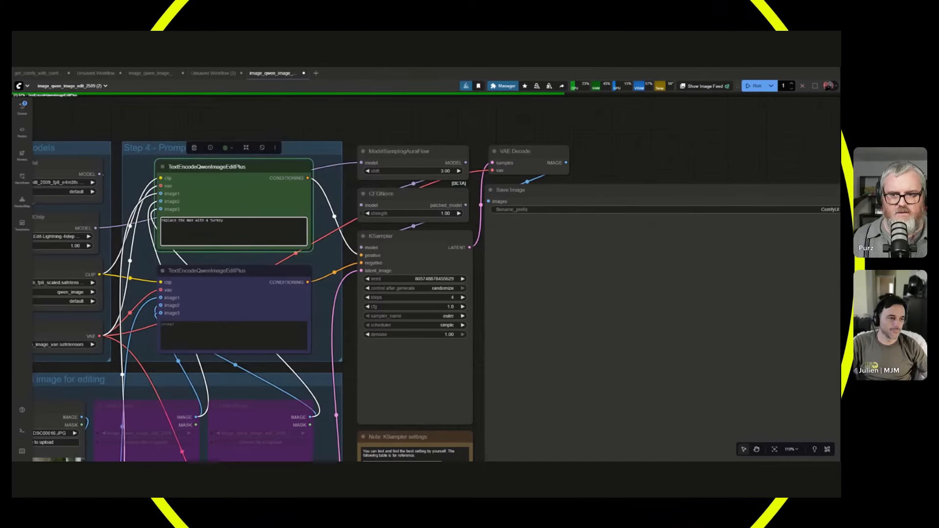
Inspect the generated image in the Save Image node against the source photo.
{"action": "left_click_drag", "start_coordinate": [655, 160], "coordinate": [706, 86]}
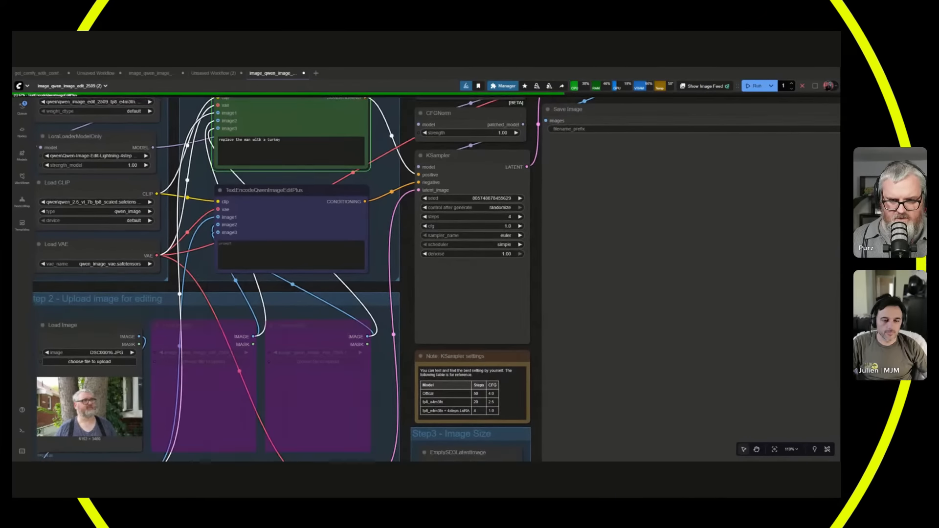
{"action": "scroll", "coordinate": [411, 294], "scroll_direction": "down", "scroll_amount": 4}
{"action": "scroll", "coordinate": [411, 294], "scroll_direction": "up", "scroll_amount": 2}
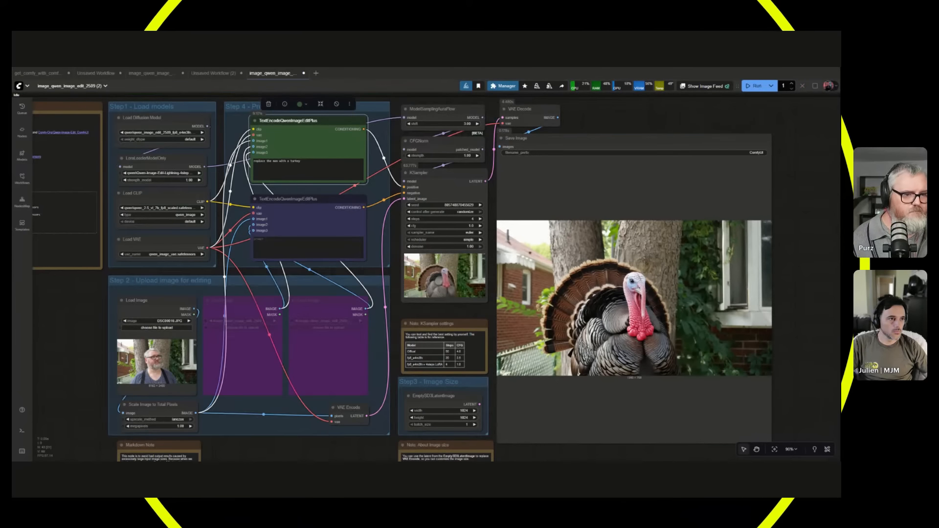
{"action": "scroll", "coordinate": [685, 303], "scroll_direction": "up", "scroll_amount": 4}
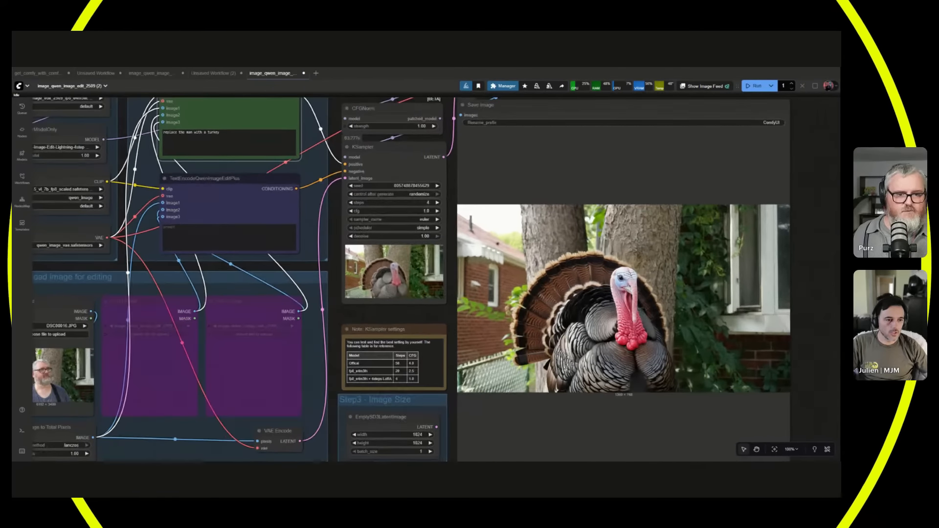
{"action": "scroll", "coordinate": [612, 293], "scroll_direction": "up", "scroll_amount": 3}
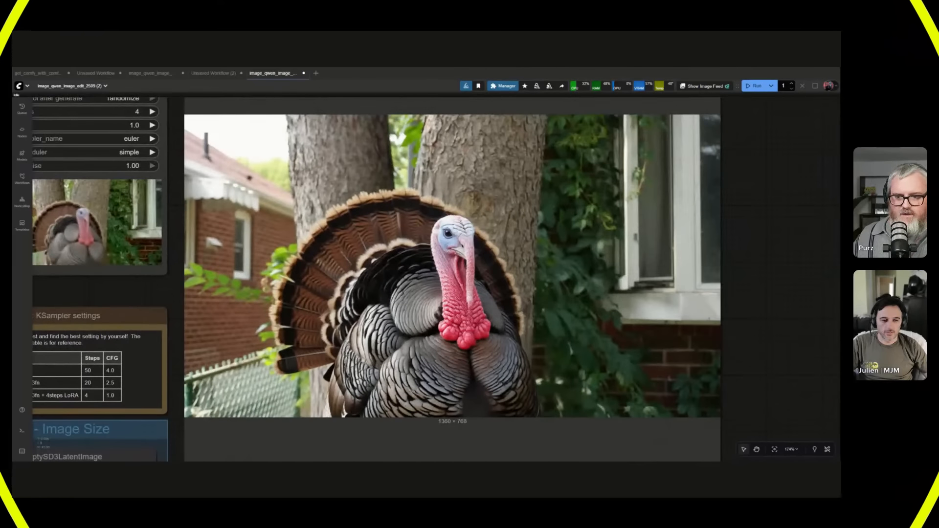
Compare the turkey result in the Save Image node with the source photo in the first Load Image node.
{"action": "scroll", "coordinate": [695, 334], "scroll_direction": "down", "scroll_amount": 9}
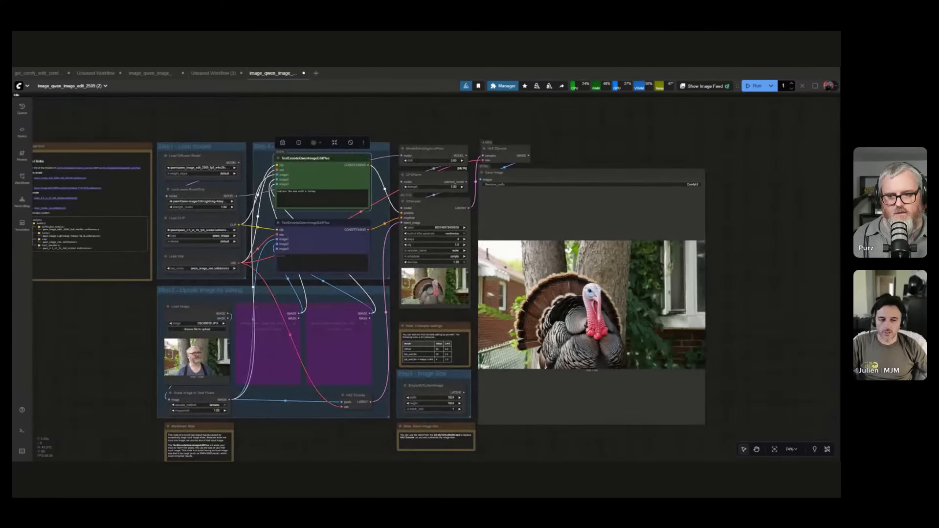
{"action": "scroll", "coordinate": [607, 318], "scroll_direction": "up", "scroll_amount": 2}
{"action": "scroll", "coordinate": [563, 322], "scroll_direction": "left", "scroll_amount": 2}
{"action": "scroll", "coordinate": [560, 318], "scroll_direction": "up", "scroll_amount": 1}
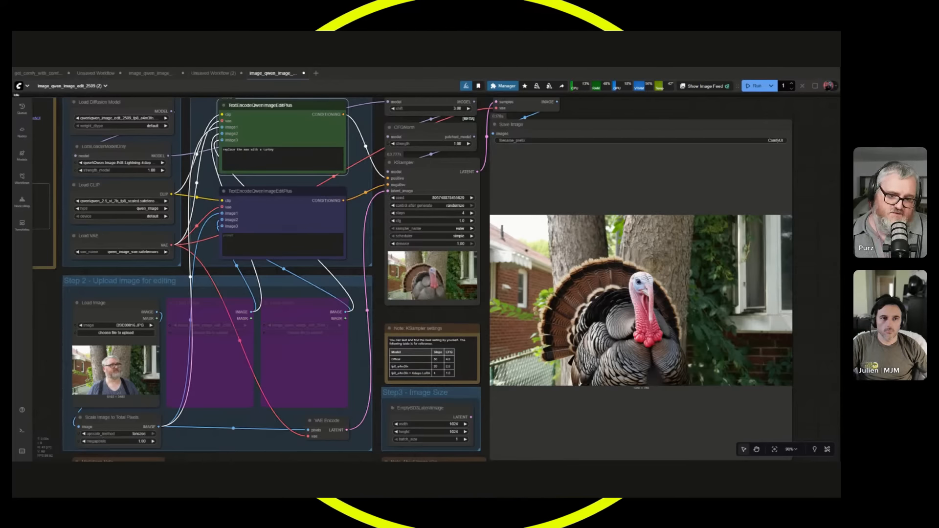
{"action": "scroll", "coordinate": [56, 300], "scroll_direction": "up", "scroll_amount": 4}
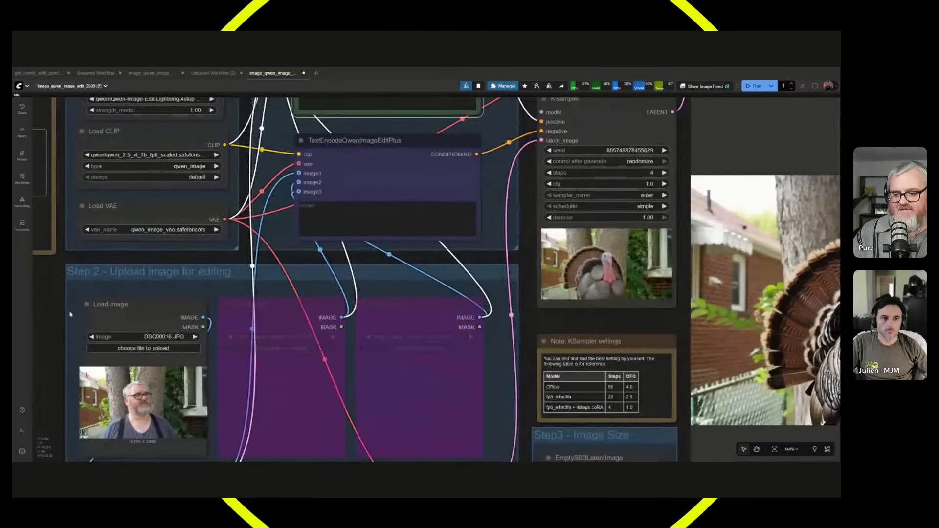
{"action": "scroll", "coordinate": [59, 450], "scroll_direction": "up", "scroll_amount": 10}
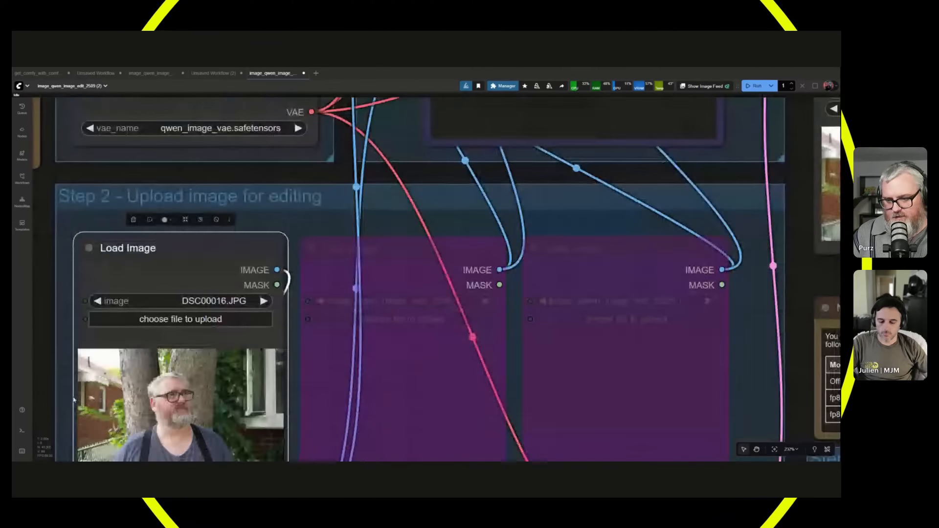
{"action": "scroll", "coordinate": [79, 291], "scroll_direction": "down", "scroll_amount": 5}
{"action": "left_click_drag", "start_coordinate": [74, 269], "coordinate": [54, 424]}
Replace the positive prompt with "camera angle: side profile shot, ".
{"action": "scroll", "coordinate": [55, 425], "scroll_direction": "down", "scroll_amount": 1}
{"action": "scroll", "coordinate": [282, 380], "scroll_direction": "down", "scroll_amount": 1}
{"action": "left_click_drag", "start_coordinate": [342, 269], "coordinate": [276, 397]}
{"action": "scroll", "coordinate": [276, 396], "scroll_direction": "down", "scroll_amount": 1}
{"action": "left_click", "coordinate": [401, 184]}
{"action": "key", "text": "ctrl+a"}
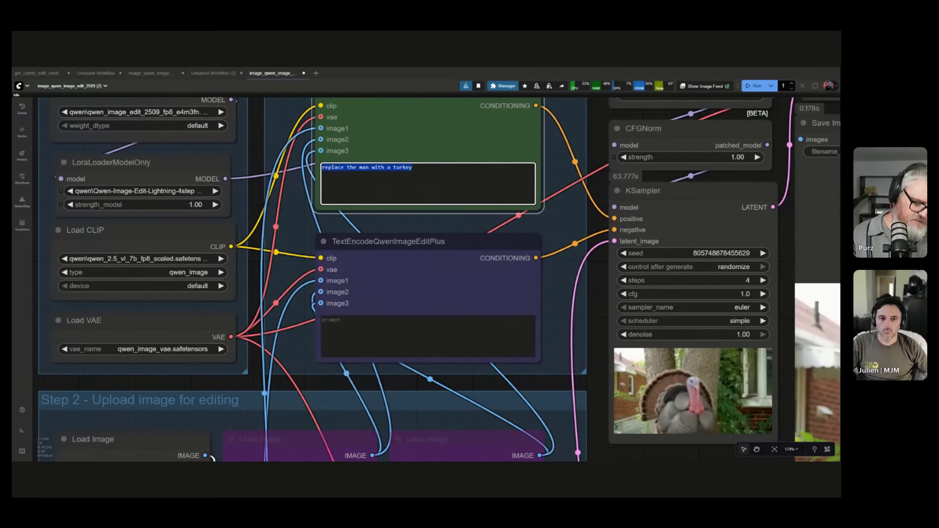
{"action": "type", "text": "<"}
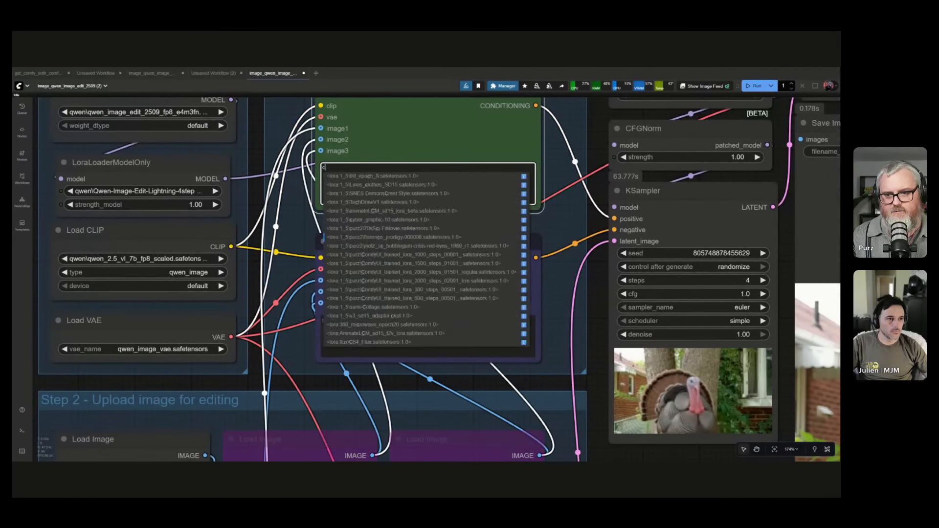
{"action": "type", "text": "amer"}
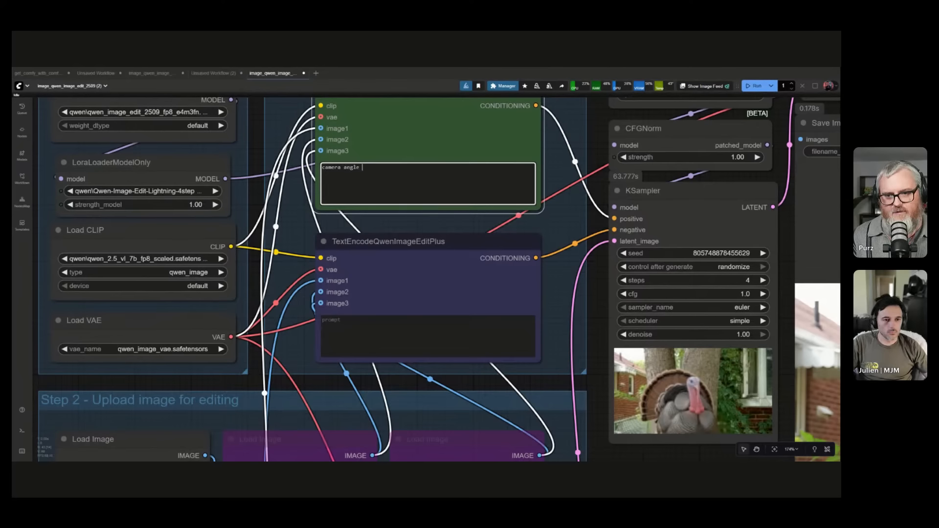
{"action": "type", "text": "a angle:"}
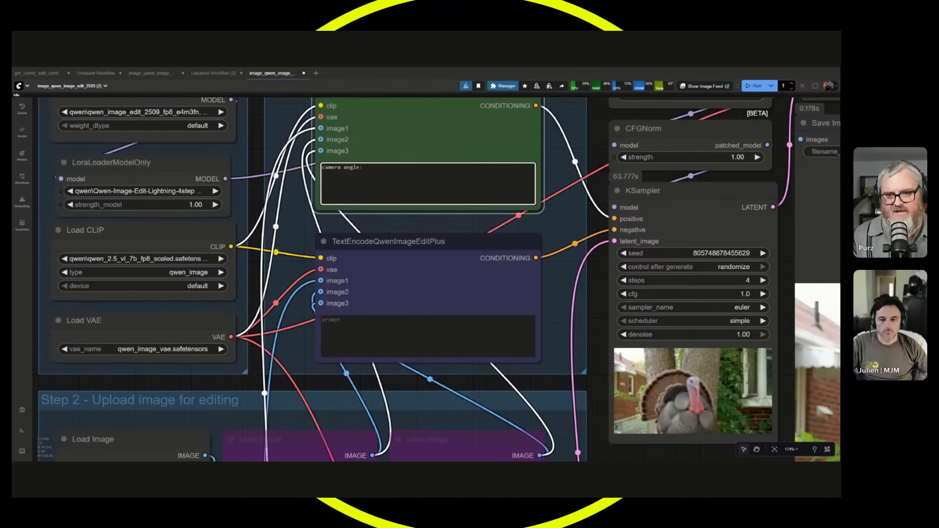
{"action": "type", "text": " side profile shot, "}
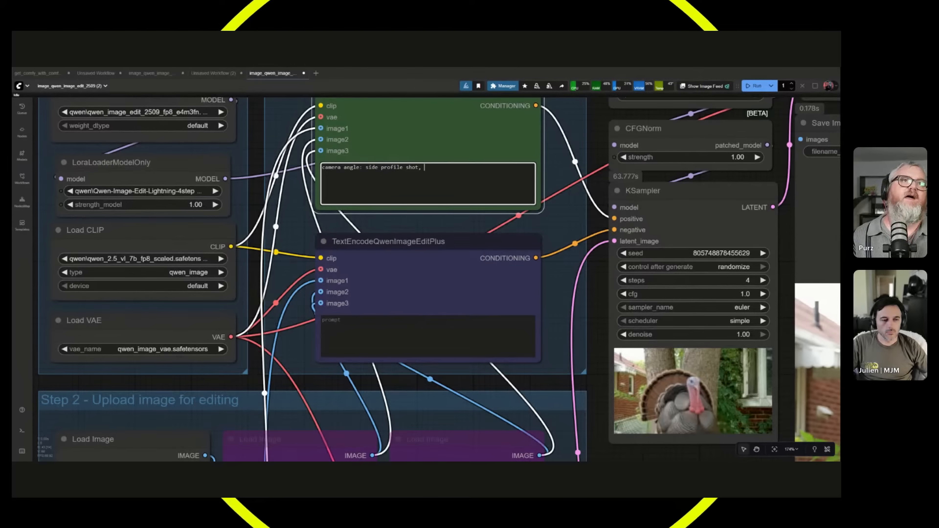
{"action": "type", "text": "standing"}
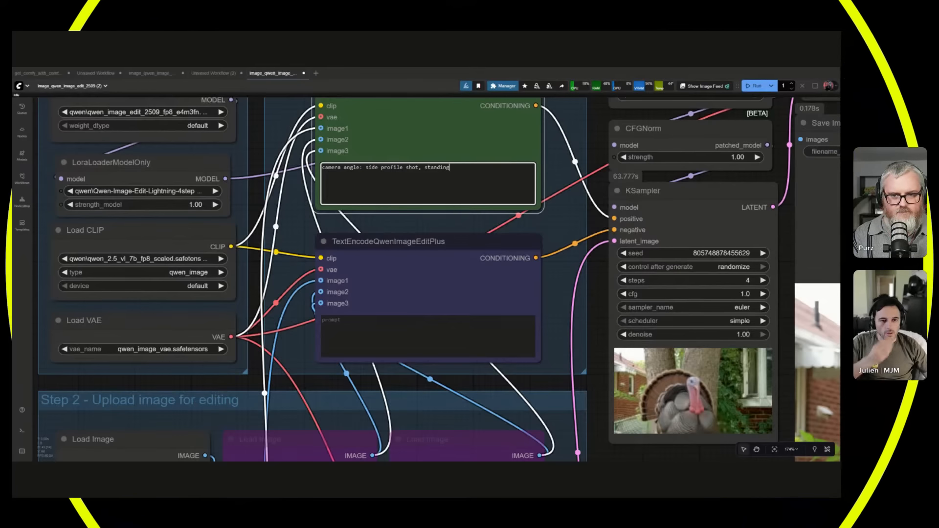
Try adding "standing" to the positive prompt, cut it back to "camera angle: side profile shot", and run the workflow.
{"action": "key", "text": "BackSpace"}
{"action": "key", "text": "BackSpace"}
{"action": "key", "text": "BackSpace"}
{"action": "key", "text": "BackSpace"}
{"action": "key", "text": "BackSpace"}
{"action": "key", "text": "BackSpace"}
{"action": "key", "text": "BackSpace"}
{"action": "key", "text": "BackSpace"}
{"action": "type", "text": "night"}
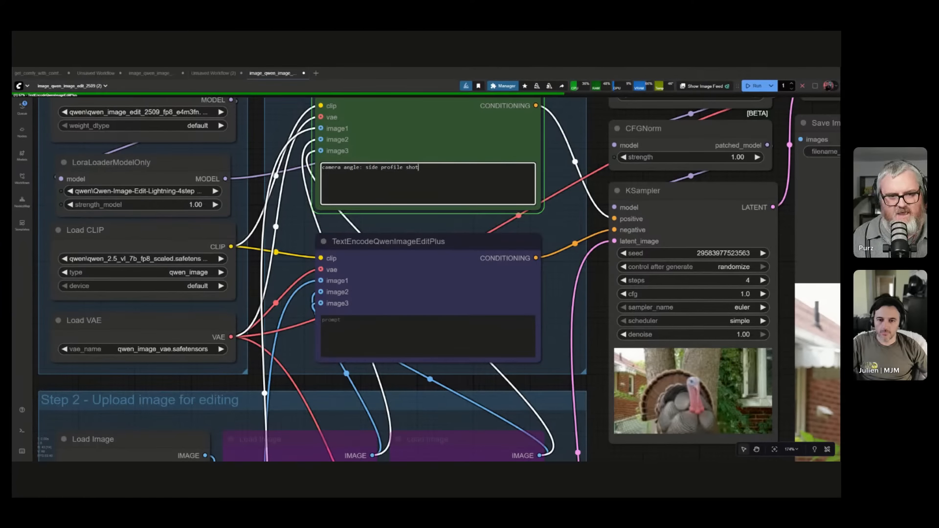
Compare the source photo in the Load Image node with the newly generated image in the Save Image node.
{"action": "scroll", "coordinate": [437, 215], "scroll_direction": "down", "scroll_amount": 6}
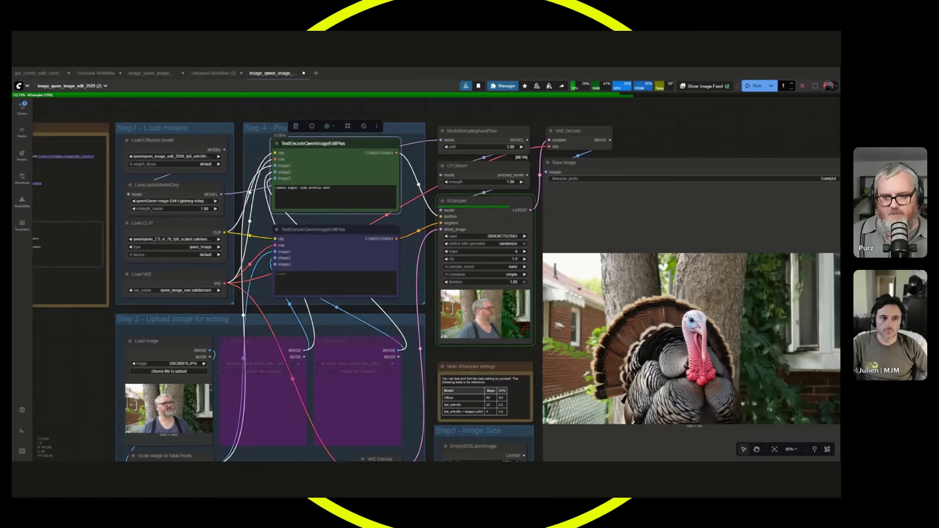
{"action": "scroll", "coordinate": [102, 438], "scroll_direction": "up", "scroll_amount": 2}
{"action": "scroll", "coordinate": [111, 411], "scroll_direction": "up", "scroll_amount": 8}
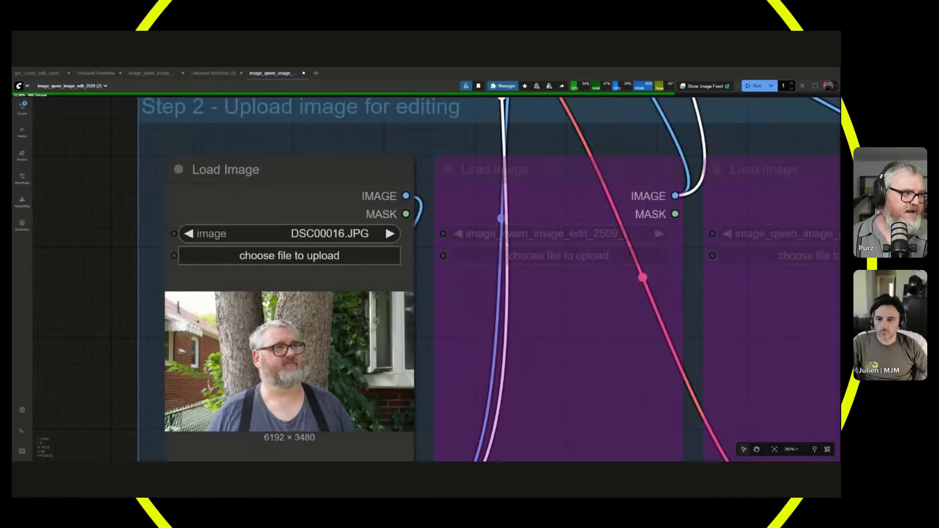
{"action": "scroll", "coordinate": [90, 348], "scroll_direction": "up", "scroll_amount": 3}
{"action": "left_click_drag", "start_coordinate": [90, 348], "coordinate": [100, 278]}
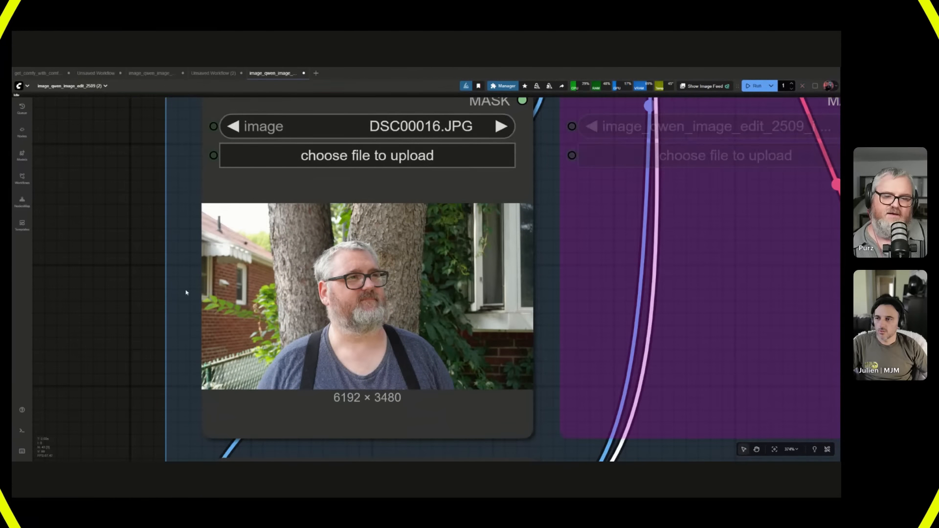
{"action": "scroll", "coordinate": [359, 314], "scroll_direction": "down", "scroll_amount": 10}
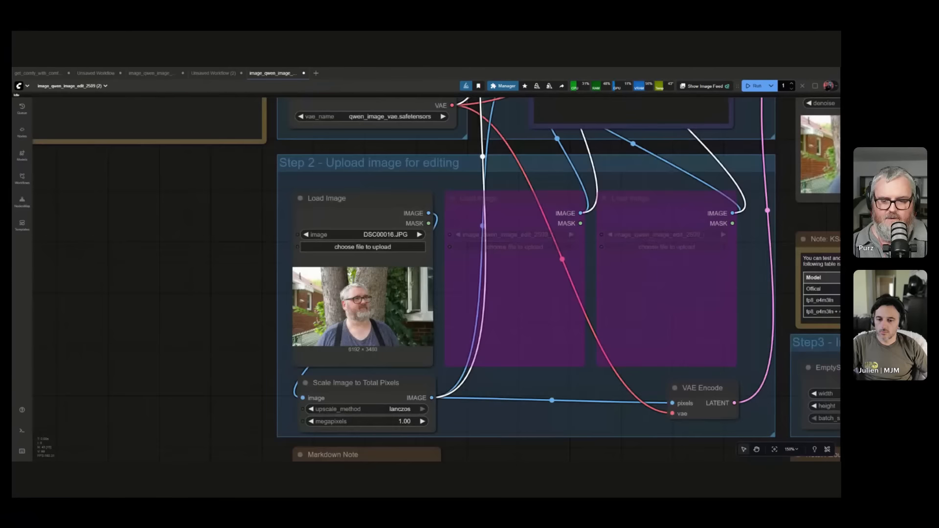
{"action": "left_click_drag", "start_coordinate": [642, 378], "coordinate": [331, 362]}
{"action": "scroll", "coordinate": [343, 360], "scroll_direction": "down", "scroll_amount": 4}
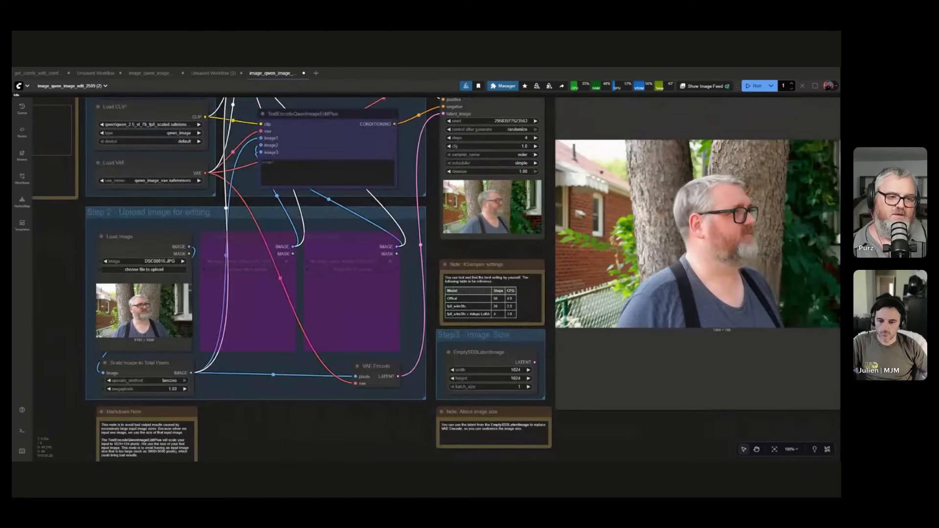
{"action": "scroll", "coordinate": [756, 230], "scroll_direction": "up", "scroll_amount": 3}
{"action": "left_click_drag", "start_coordinate": [762, 244], "coordinate": [482, 262]}
{"action": "scroll", "coordinate": [481, 261], "scroll_direction": "up", "scroll_amount": 3}
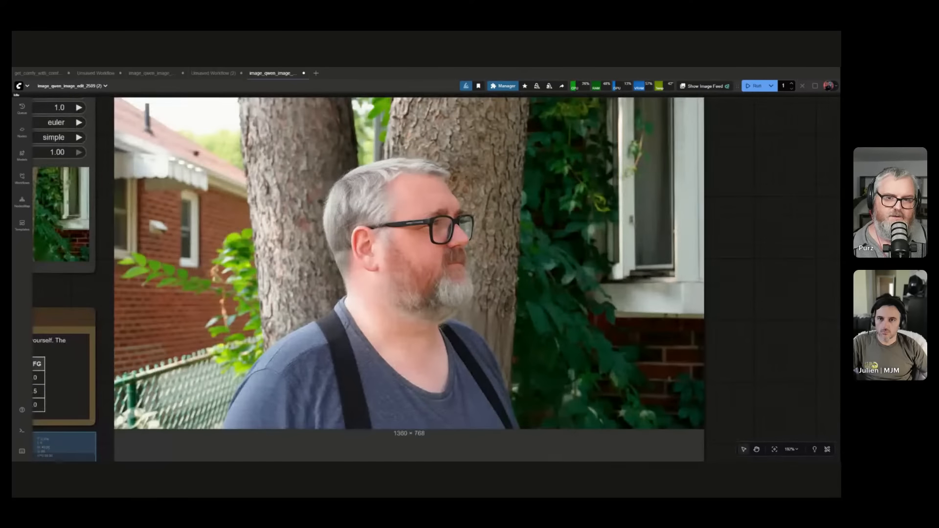
{"action": "scroll", "coordinate": [438, 250], "scroll_direction": "down", "scroll_amount": 8}
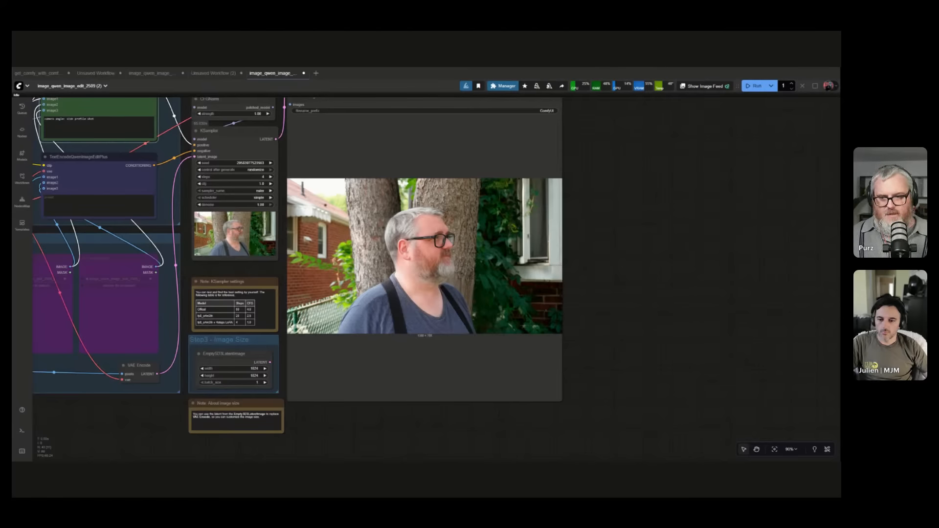
Move the Save Image node farther away from the VAE Decode node to leave open canvas between them.
{"action": "left_click_drag", "start_coordinate": [324, 415], "coordinate": [421, 415]}
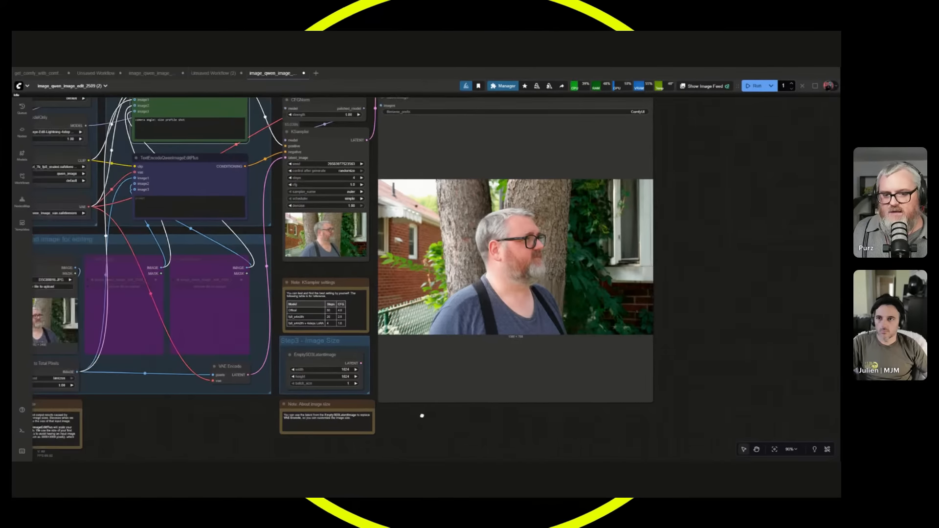
{"action": "scroll", "coordinate": [424, 410], "scroll_direction": "down", "scroll_amount": 2}
{"action": "scroll", "coordinate": [425, 409], "scroll_direction": "up", "scroll_amount": 3}
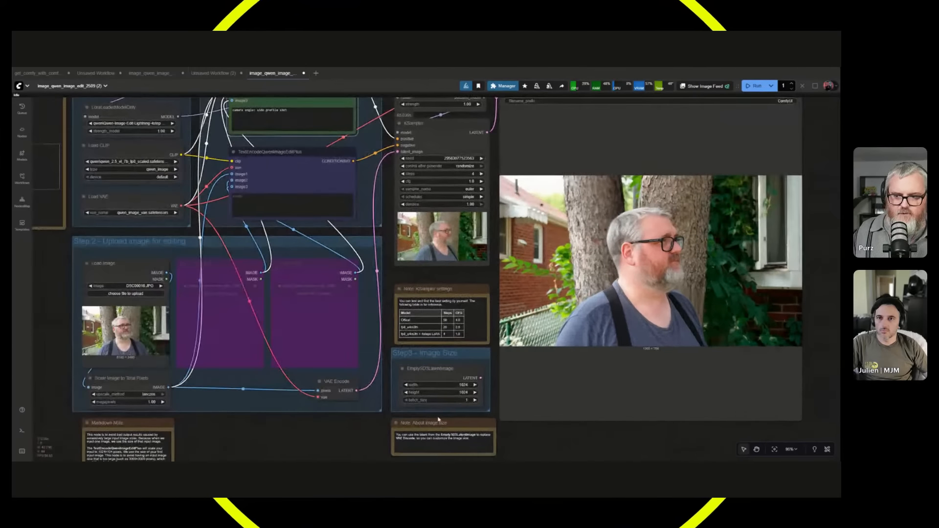
{"action": "scroll", "coordinate": [292, 440], "scroll_direction": "up", "scroll_amount": 2}
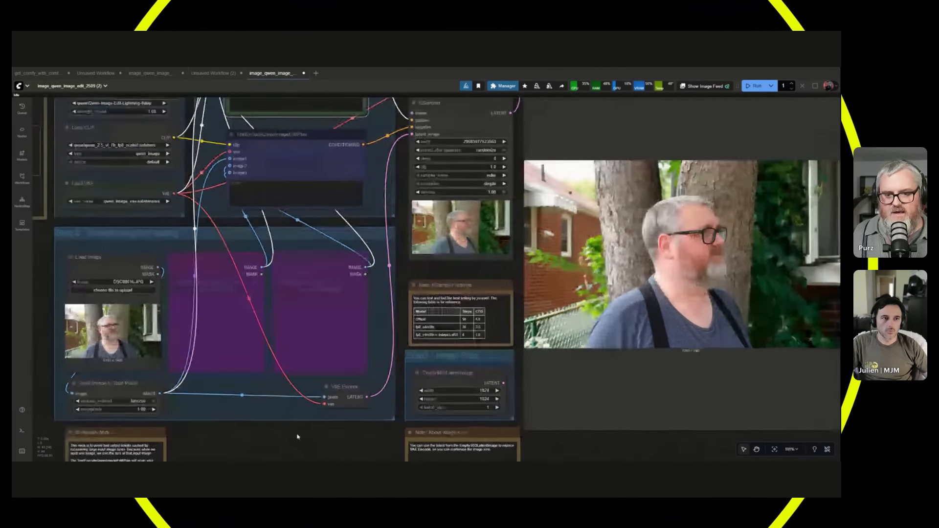
{"action": "scroll", "coordinate": [299, 419], "scroll_direction": "down", "scroll_amount": 4}
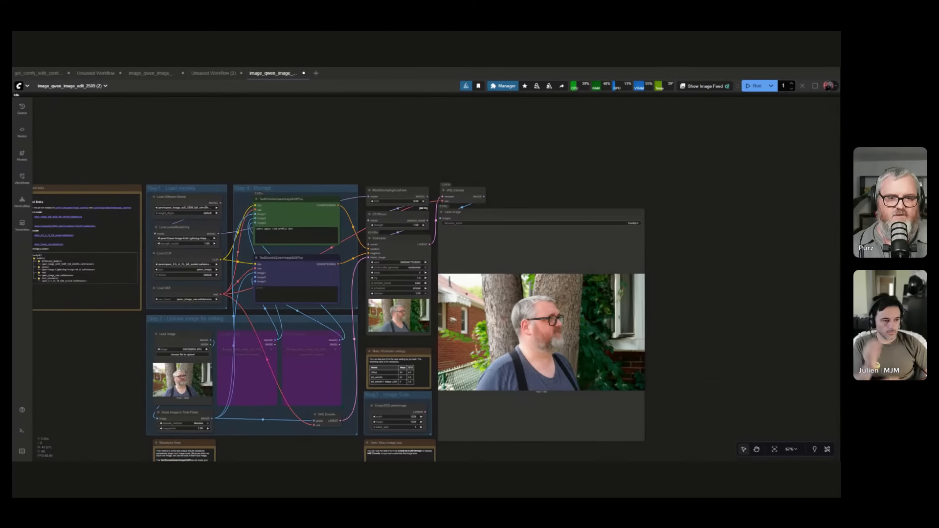
{"action": "left_click_drag", "start_coordinate": [519, 213], "coordinate": [670, 185]}
{"action": "scroll", "coordinate": [303, 416], "scroll_direction": "up", "scroll_amount": 4}
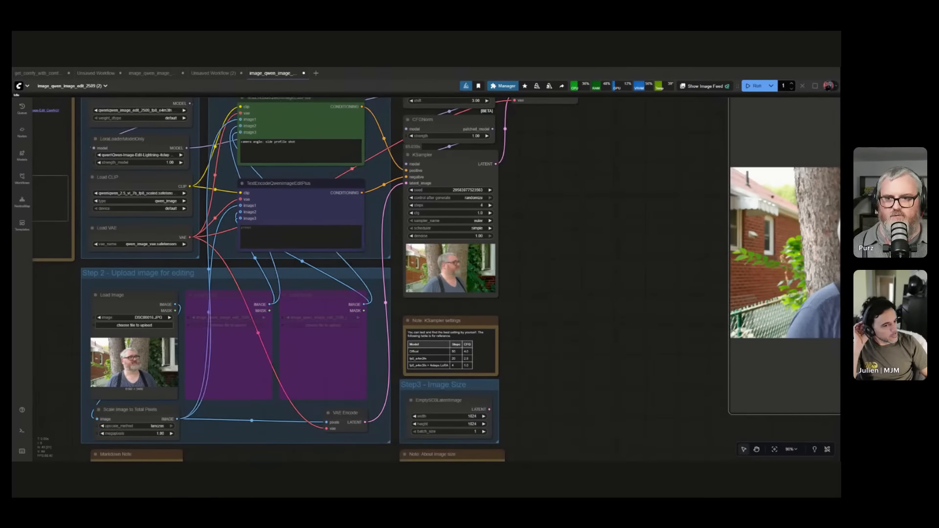
{"action": "scroll", "coordinate": [623, 254], "scroll_direction": "down", "scroll_amount": 4}
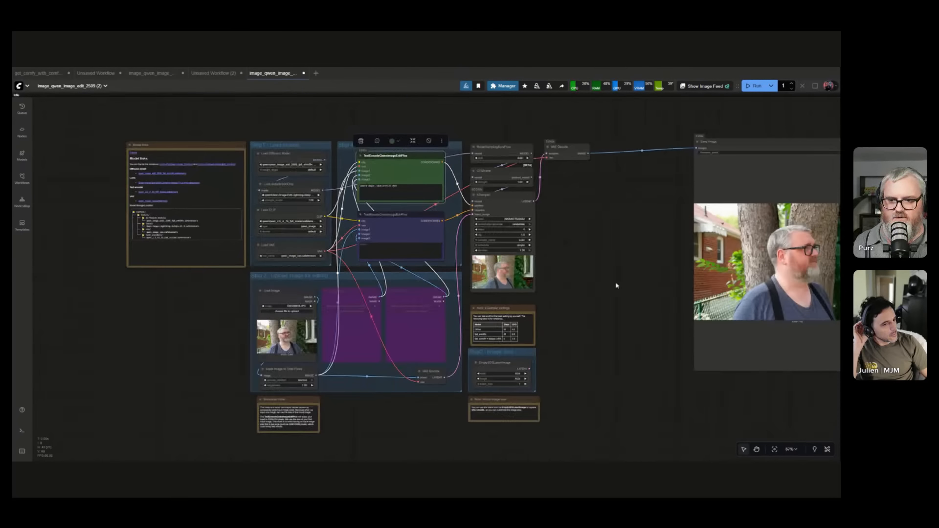
Delete the image size, Markdown and KSampler settings notes and the Step 2 and Step 3 group frames, keeping the nodes inside.
{"action": "left_click", "coordinate": [510, 399]}
{"action": "key", "text": "Delete"}
{"action": "left_click", "coordinate": [294, 429]}
{"action": "key", "text": "Delete"}
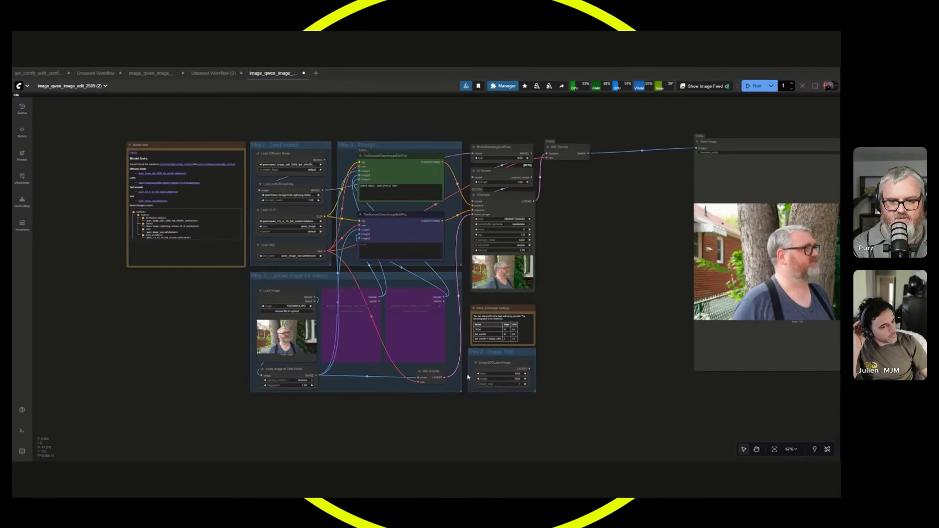
{"action": "key", "text": "Delete"}
{"action": "left_click", "coordinate": [410, 278]}
{"action": "key", "text": "Delete"}
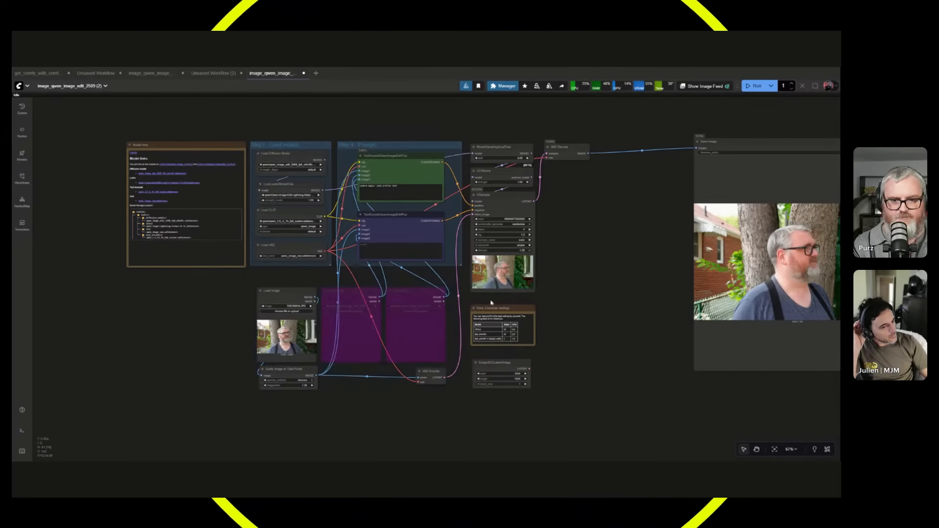
{"action": "left_click", "coordinate": [492, 308]}
{"action": "key", "text": "Delete"}
{"action": "left_click", "coordinate": [287, 151]}
{"action": "key", "text": "Delete"}
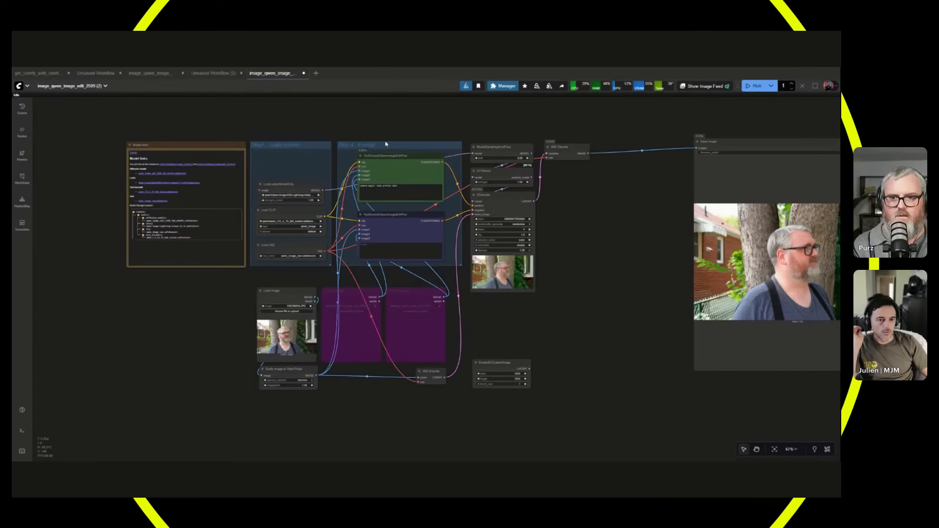
{"action": "key", "text": "ctrl+z"}
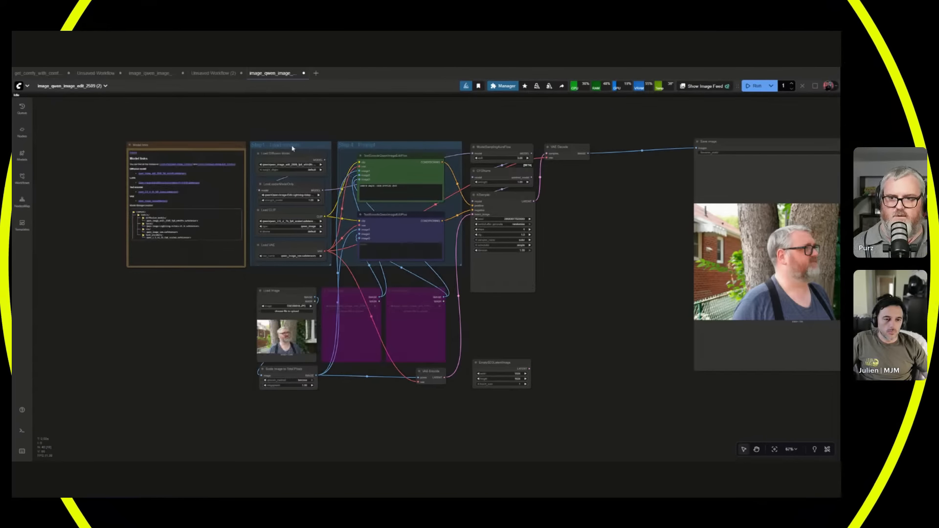
Delete the Step 1 and Step 4 group frames and the Model links note, keeping the grouped nodes.
{"action": "left_click", "coordinate": [293, 148]}
{"action": "key", "text": "Delete"}
{"action": "left_click", "coordinate": [384, 148]}
{"action": "key", "text": "Delete"}
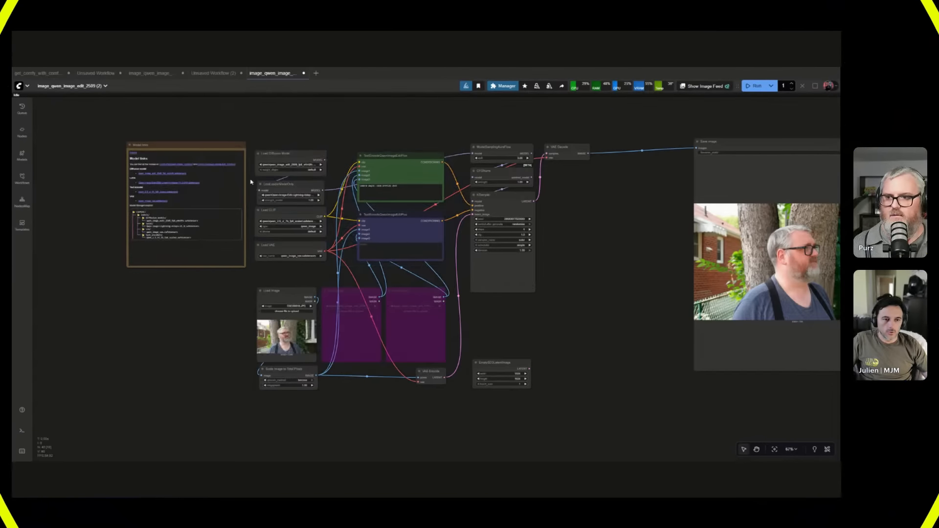
{"action": "key", "text": "Delete"}
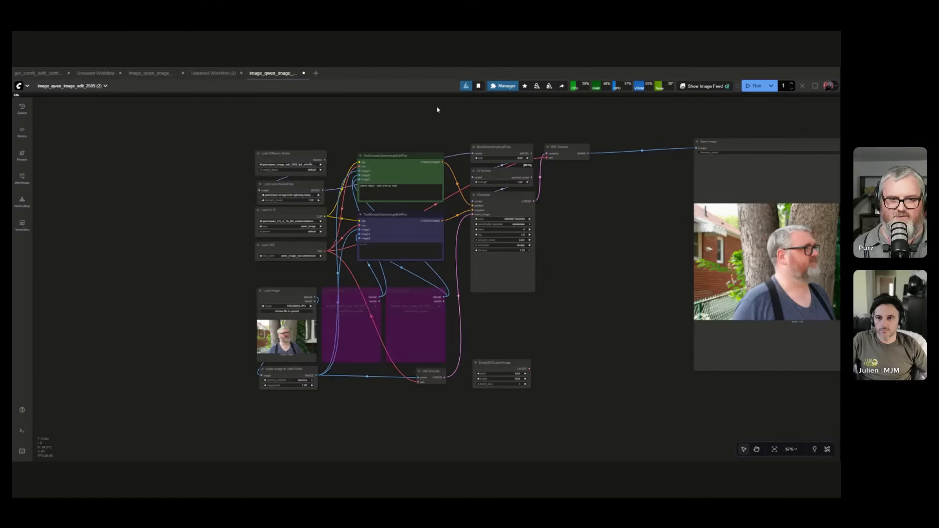
Move the Save Image node closer to the VAE Decode node, leaving a gap between them.
{"action": "left_click_drag", "start_coordinate": [438, 110], "coordinate": [309, 126]}
{"action": "left_click_drag", "start_coordinate": [622, 159], "coordinate": [546, 165]}
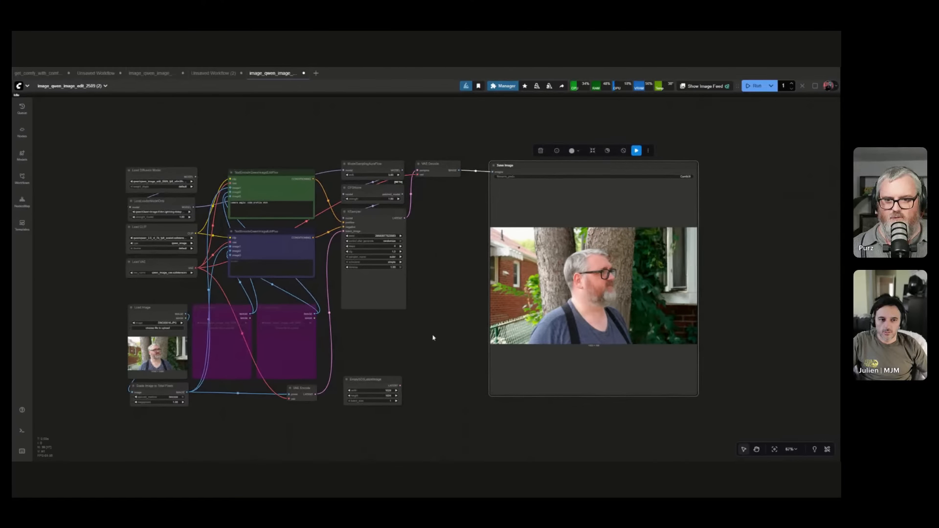
{"action": "left_click_drag", "start_coordinate": [433, 337], "coordinate": [515, 323]}
{"action": "scroll", "coordinate": [501, 416], "scroll_direction": "up", "scroll_amount": 2}
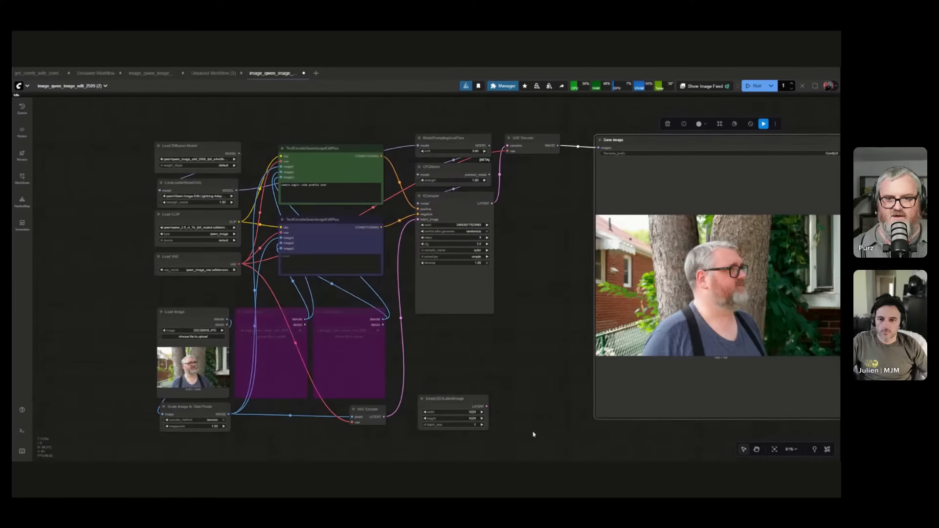
Convert all nodes except Save Image into a subgraph and move the resulting node closer to Save Image.
{"action": "left_click_drag", "start_coordinate": [541, 436], "coordinate": [127, 100]}
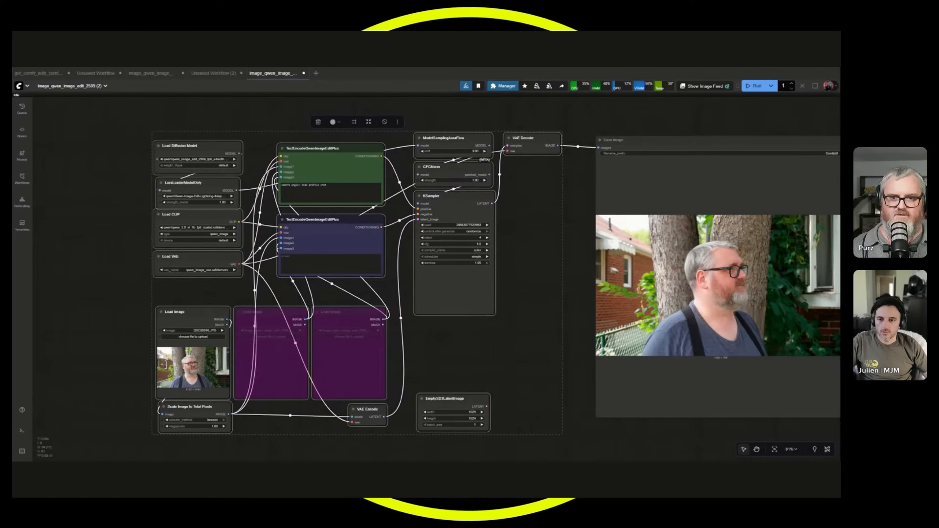
{"action": "left_click", "coordinate": [555, 261]}
{"action": "left_click_drag", "start_coordinate": [564, 447], "coordinate": [136, 128]}
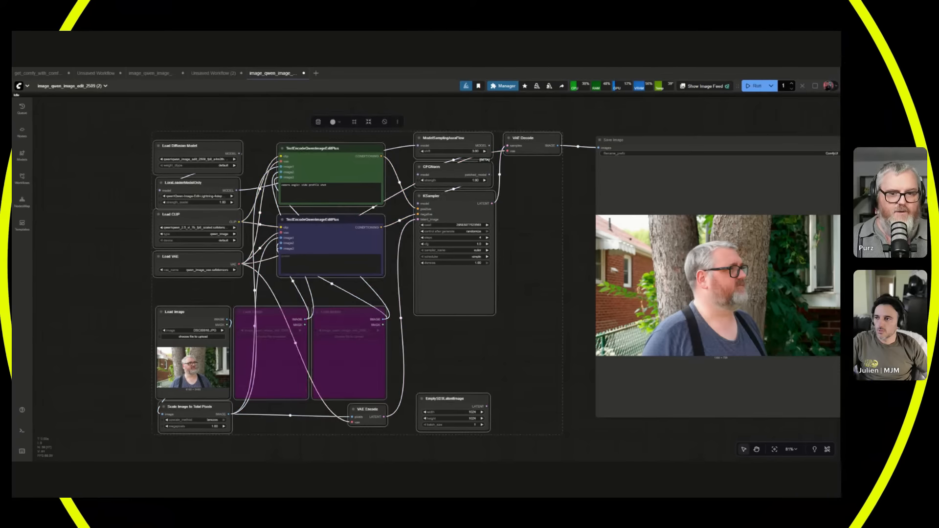
{"action": "right_click", "coordinate": [526, 192]}
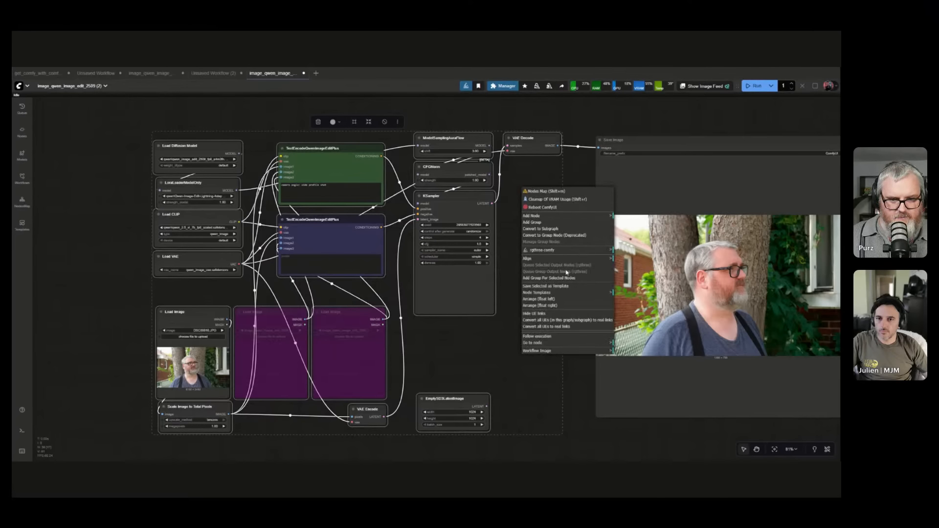
{"action": "left_click", "coordinate": [552, 229]}
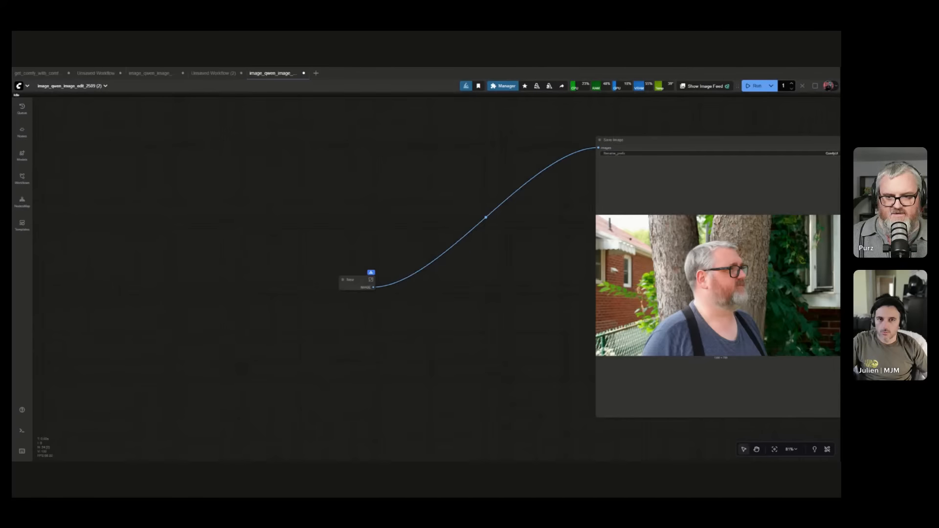
{"action": "left_click_drag", "start_coordinate": [381, 216], "coordinate": [496, 173]}
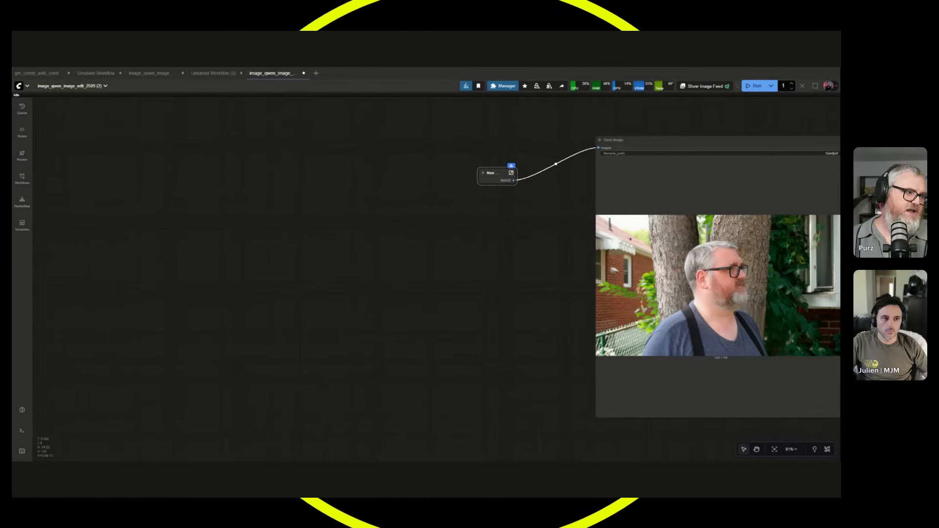
Examine the input and output slots inside the new subgraph and the connectors of its node in the main workflow.
{"action": "scroll", "coordinate": [494, 176], "scroll_direction": "up", "scroll_amount": 6}
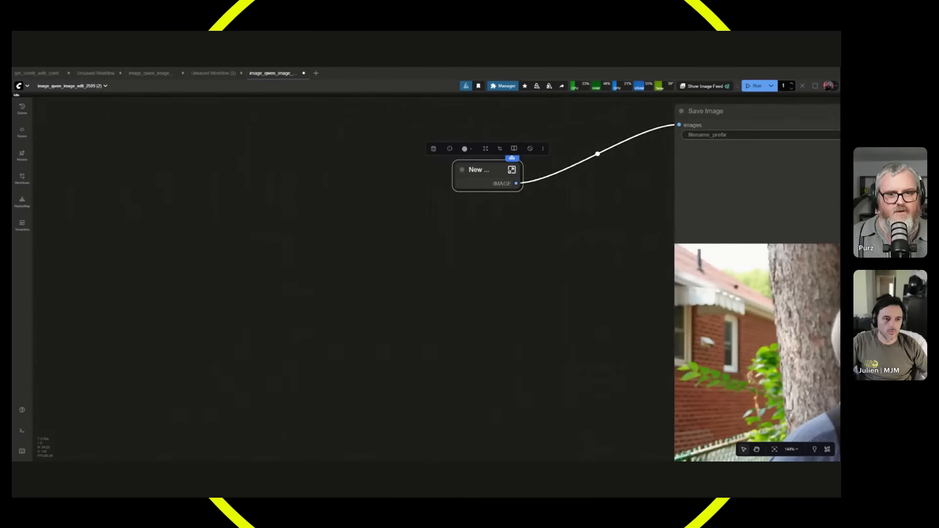
{"action": "left_click", "coordinate": [511, 169]}
{"action": "scroll", "coordinate": [475, 333], "scroll_direction": "down", "scroll_amount": 8}
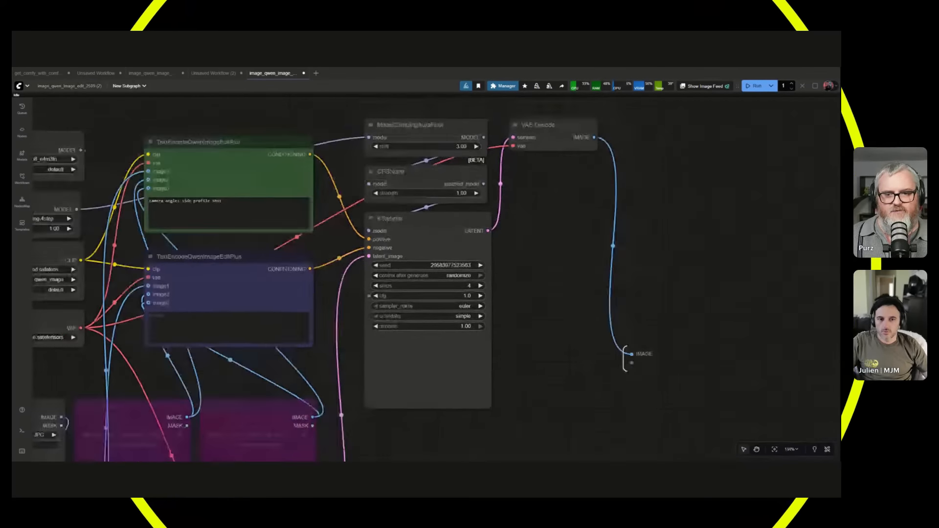
{"action": "scroll", "coordinate": [474, 333], "scroll_direction": "up", "scroll_amount": 6}
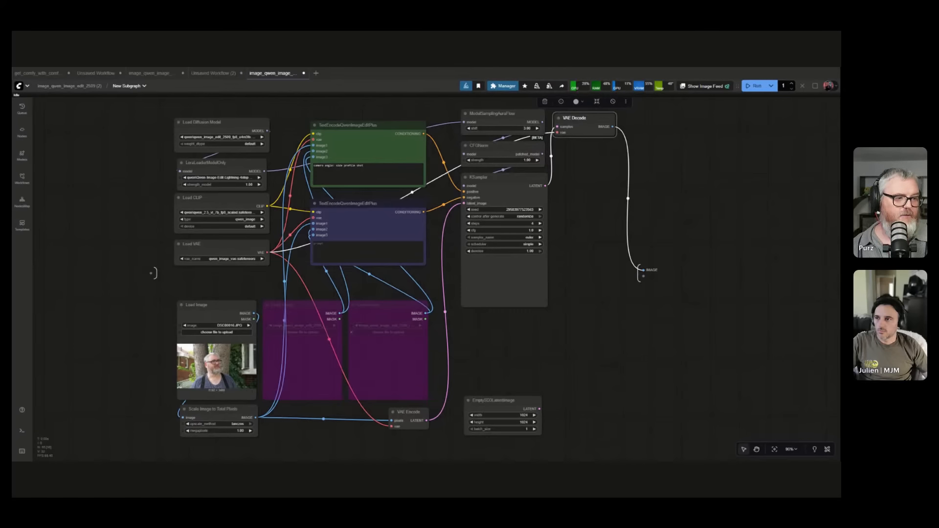
{"action": "scroll", "coordinate": [174, 301], "scroll_direction": "up", "scroll_amount": 3}
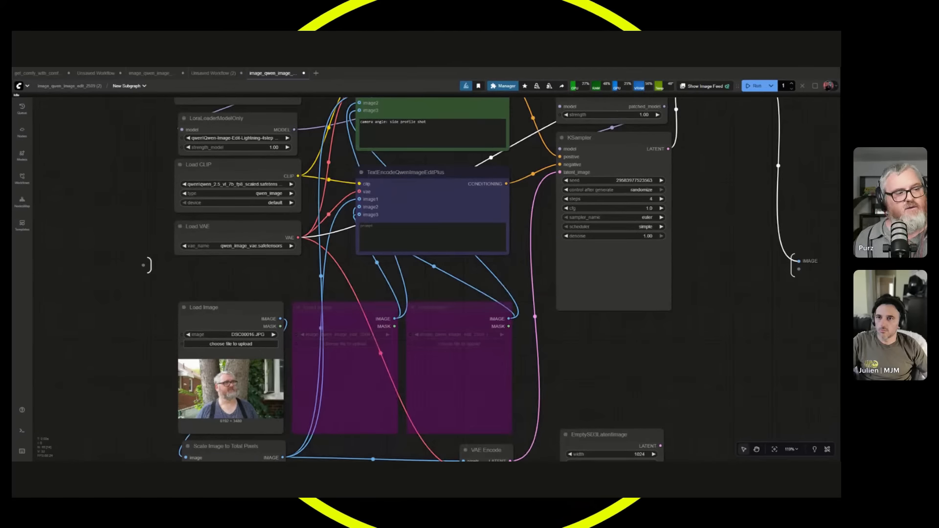
{"action": "scroll", "coordinate": [789, 265], "scroll_direction": "up", "scroll_amount": 11}
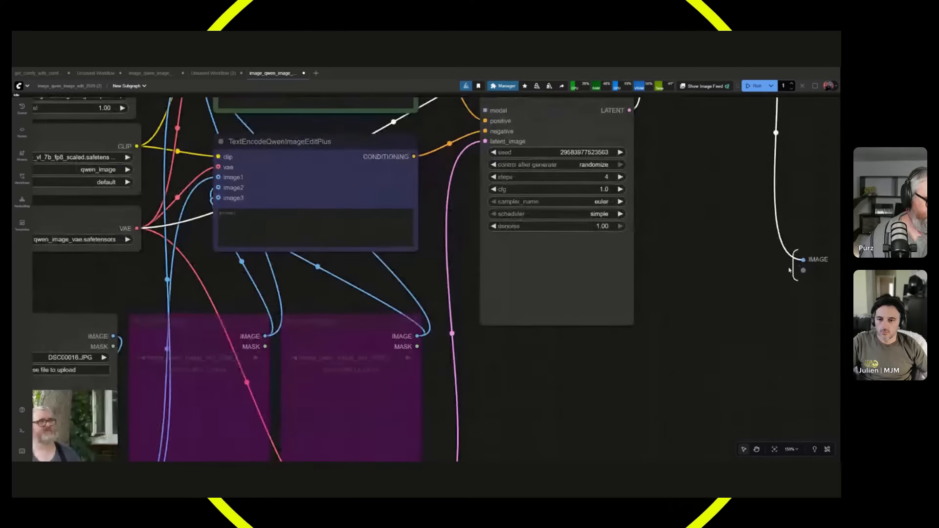
{"action": "left_click_drag", "start_coordinate": [781, 262], "coordinate": [529, 263]}
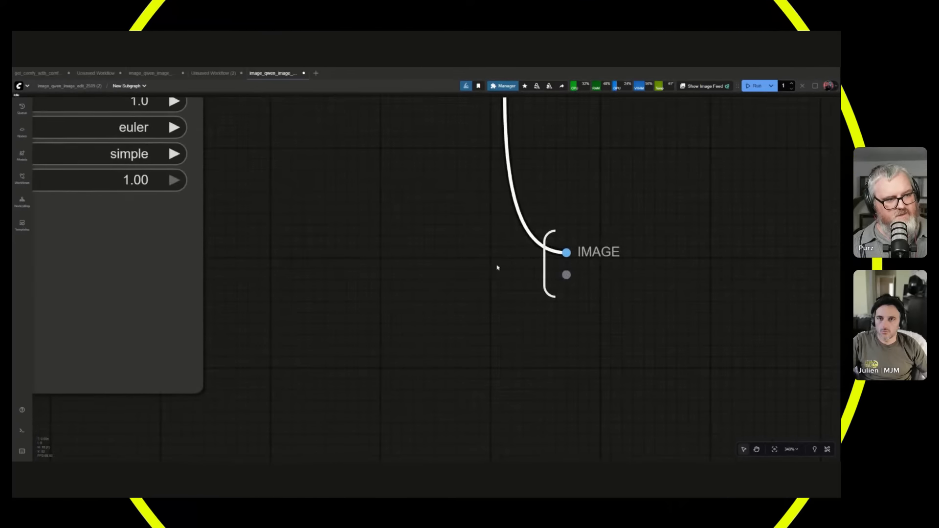
{"action": "left_click_drag", "start_coordinate": [460, 280], "coordinate": [832, 274]}
{"action": "left_click_drag", "start_coordinate": [239, 294], "coordinate": [827, 297]}
{"action": "left_click_drag", "start_coordinate": [247, 313], "coordinate": [822, 312]}
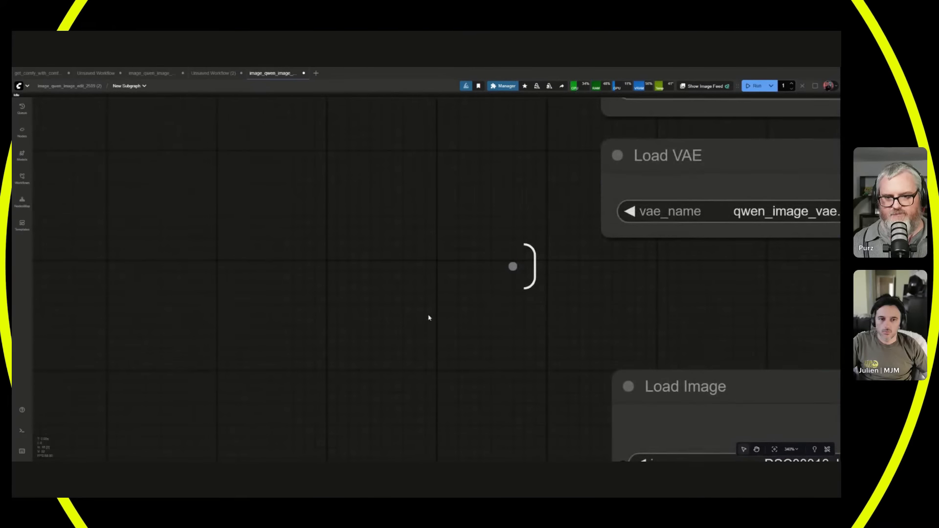
{"action": "scroll", "coordinate": [521, 281], "scroll_direction": "up", "scroll_amount": 8}
{"action": "scroll", "coordinate": [549, 277], "scroll_direction": "down", "scroll_amount": 5}
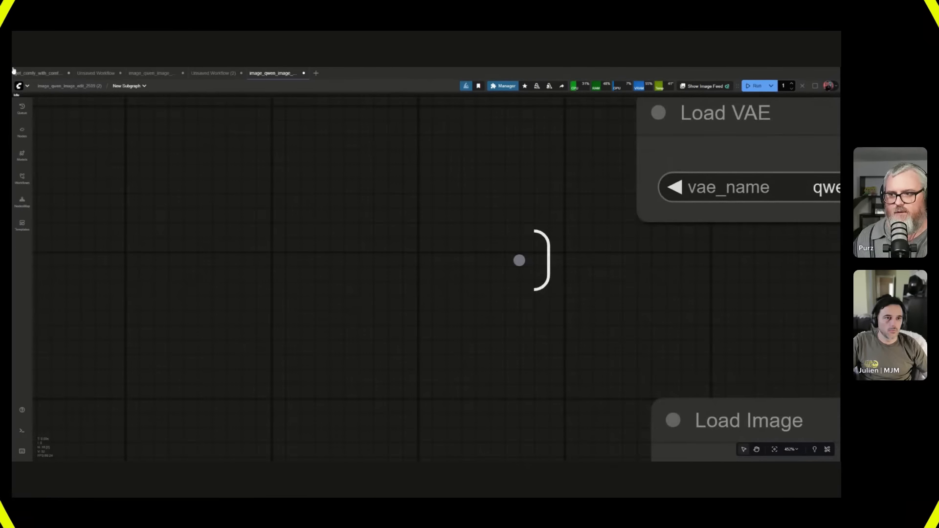
{"action": "left_click", "coordinate": [83, 88]}
{"action": "scroll", "coordinate": [479, 299], "scroll_direction": "up", "scroll_amount": 15}
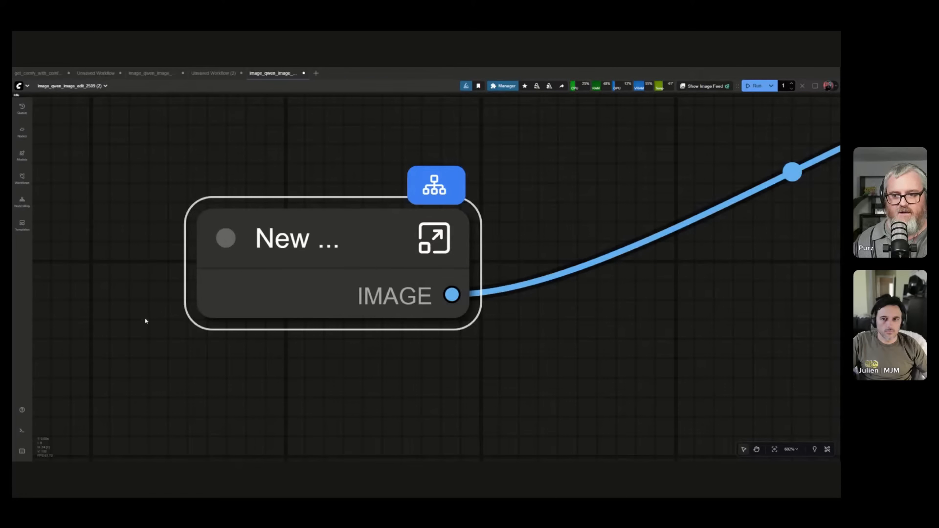
Reopen the subgraph and delete the Load Image node that feeds Scale Image to Total Pixels.
{"action": "left_click", "coordinate": [435, 238]}
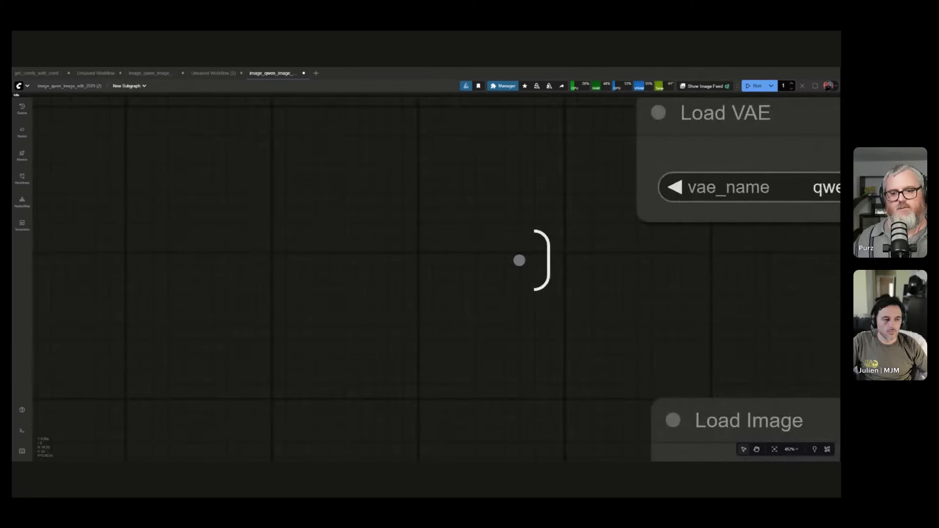
{"action": "scroll", "coordinate": [325, 303], "scroll_direction": "down", "scroll_amount": 15}
{"action": "left_click_drag", "start_coordinate": [392, 299], "coordinate": [130, 263]}
{"action": "scroll", "coordinate": [53, 263], "scroll_direction": "down", "scroll_amount": 2}
{"action": "scroll", "coordinate": [252, 264], "scroll_direction": "up", "scroll_amount": 2}
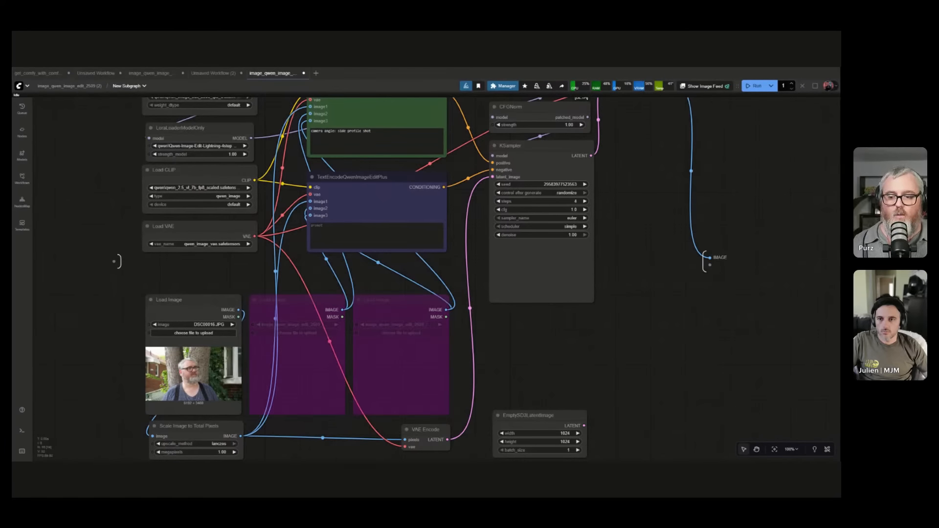
{"action": "left_click_drag", "start_coordinate": [186, 300], "coordinate": [169, 289]}
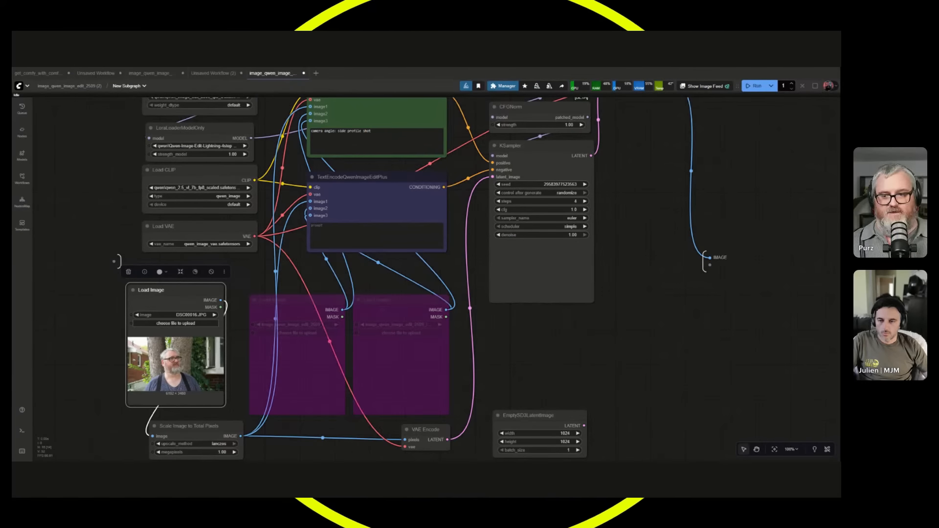
{"action": "key", "text": "Delete"}
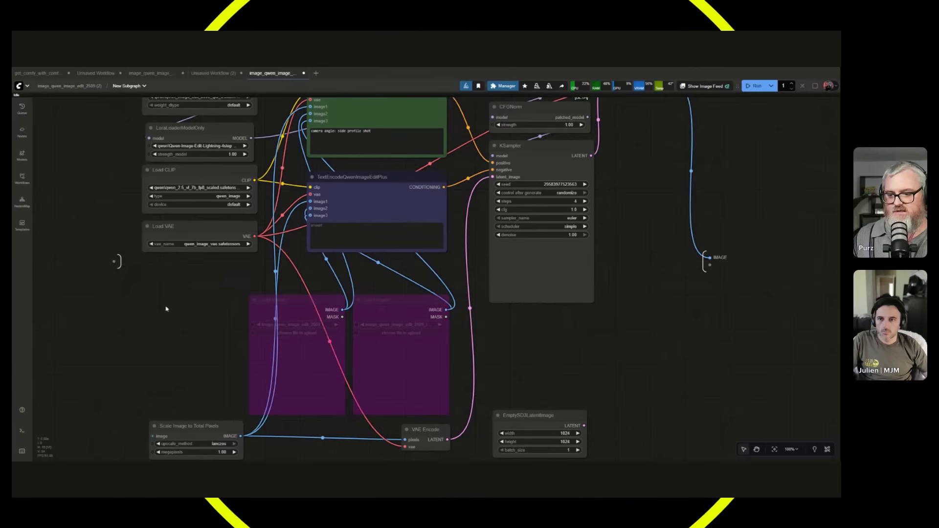
Connect the subgraph's empty input slot to the image input of Scale Image to Total Pixels and return to the main workflow.
{"action": "left_click_drag", "start_coordinate": [114, 262], "coordinate": [153, 436]}
{"action": "left_click_drag", "start_coordinate": [187, 314], "coordinate": [212, 288]}
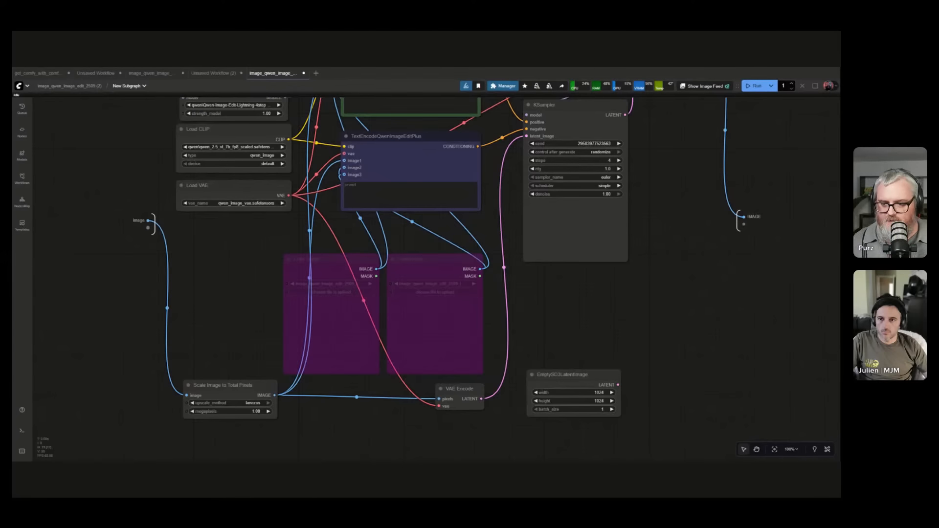
{"action": "mouse_move", "coordinate": [223, 386]}
{"action": "left_mouse_down"}
{"action": "mouse_move", "coordinate": [211, 351]}
{"action": "mouse_move", "coordinate": [225, 390]}
{"action": "left_mouse_up"}
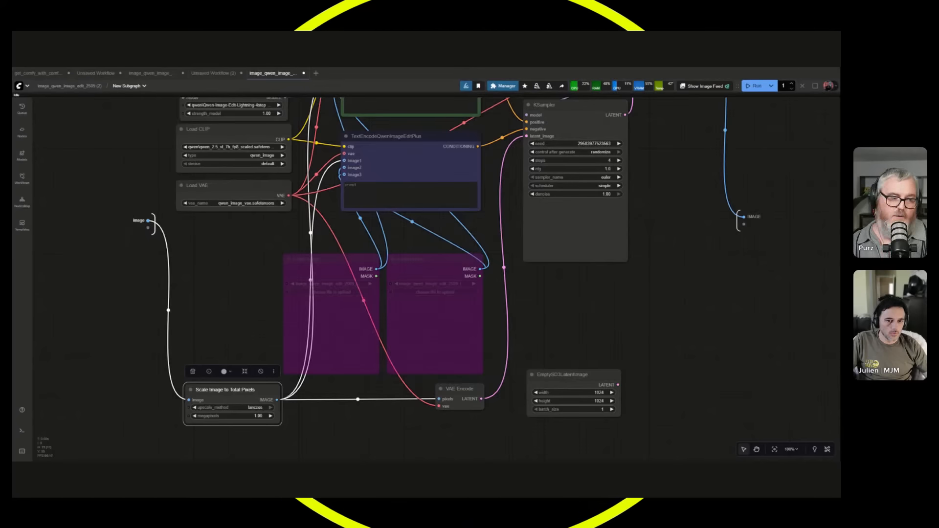
{"action": "left_click", "coordinate": [92, 86]}
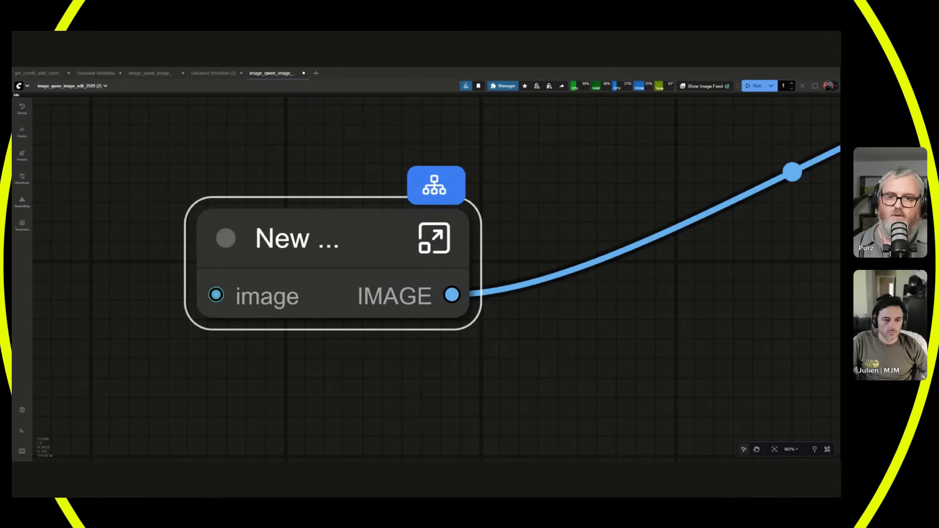
{"action": "scroll", "coordinate": [357, 376], "scroll_direction": "down", "scroll_amount": 15}
{"action": "scroll", "coordinate": [344, 392], "scroll_direction": "up", "scroll_amount": 4}
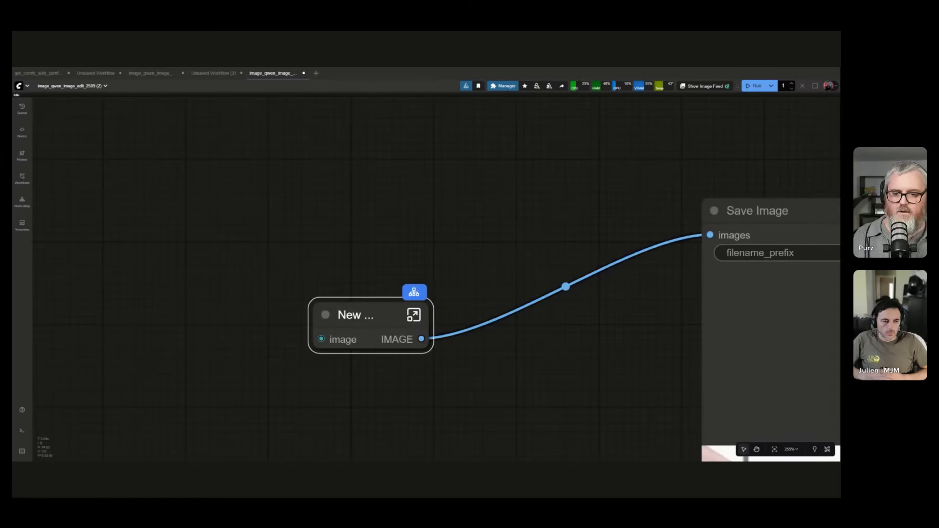
Inside the subgraph, rename the image input slot as input_image.
{"action": "double_click", "coordinate": [343, 346]}
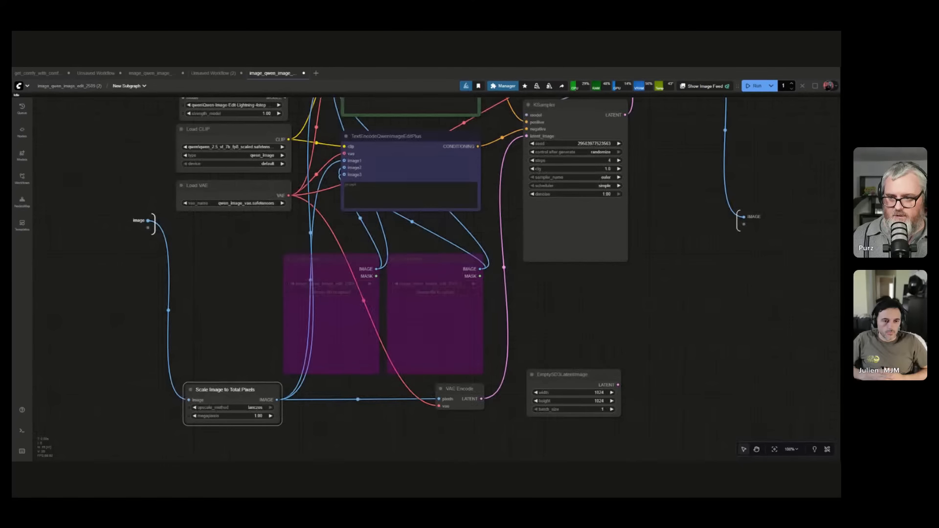
{"action": "double_click", "coordinate": [139, 221]}
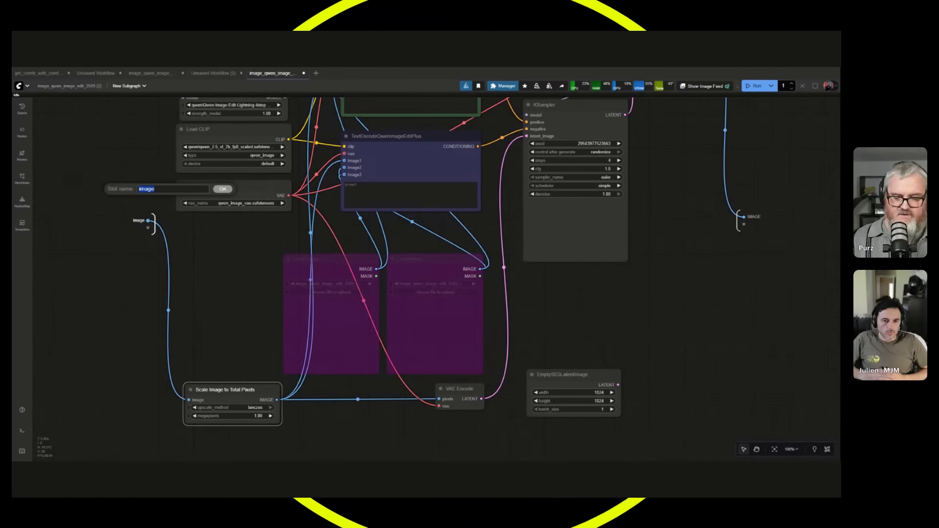
{"action": "type", "text": "input_"}
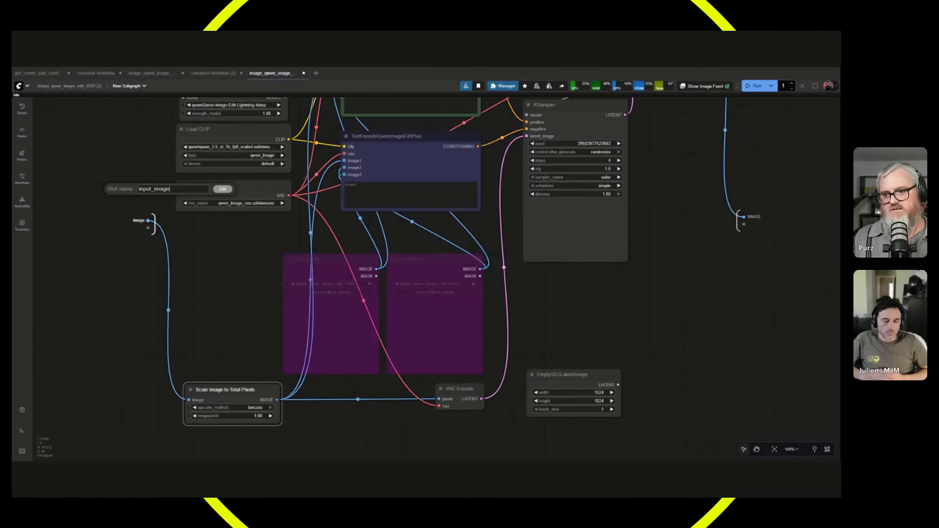
{"action": "key", "text": "Return"}
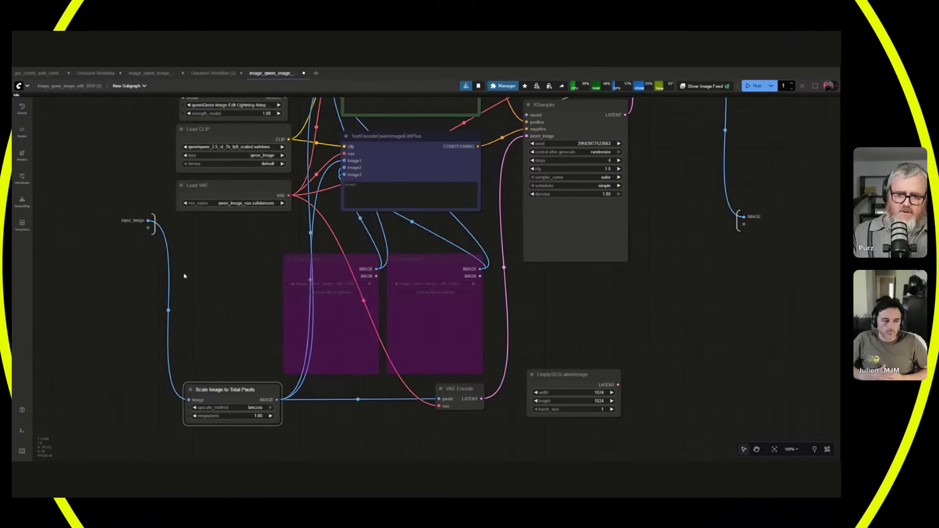
Expose the prompt of the green TextEncodeQwenImageEditPlus node by linking it to the subgraph's empty input slot.
{"action": "left_click_drag", "start_coordinate": [197, 269], "coordinate": [232, 381]}
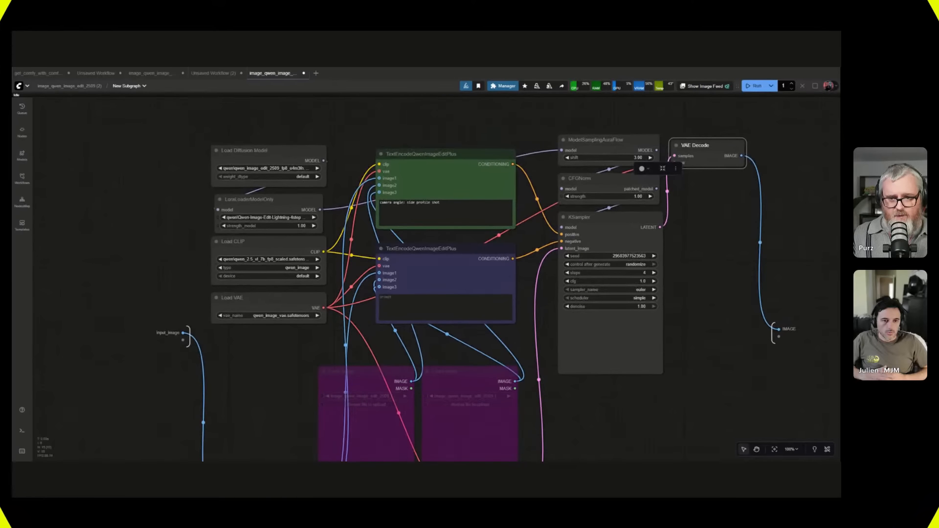
{"action": "left_click", "coordinate": [381, 204]}
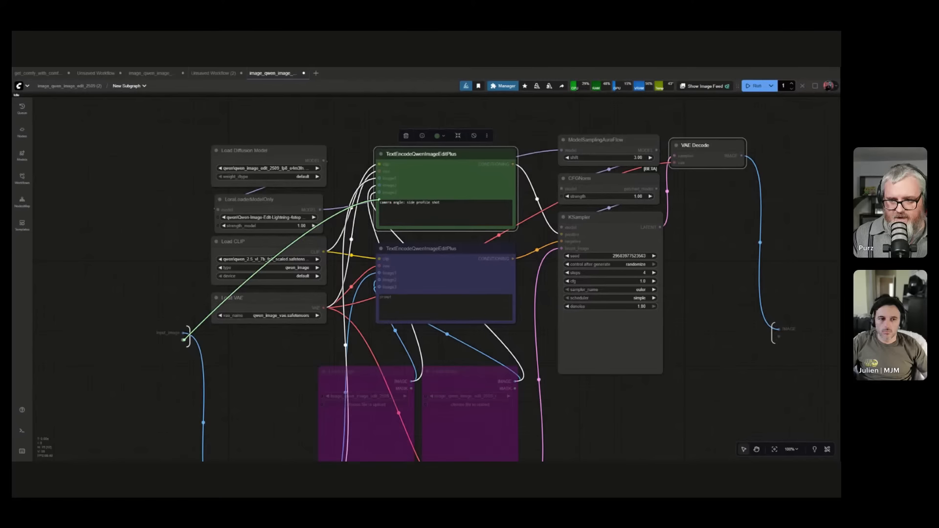
{"action": "left_click_drag", "start_coordinate": [185, 339], "coordinate": [183, 340]}
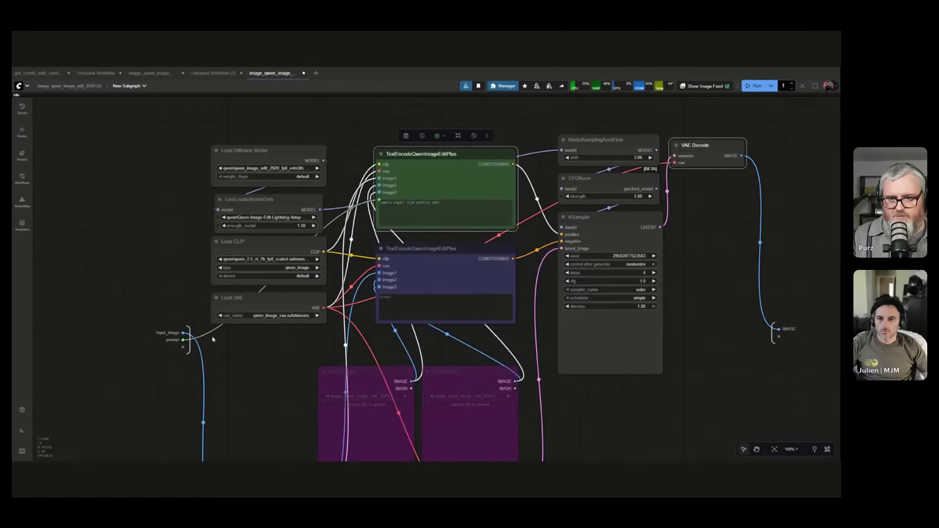
{"action": "scroll", "coordinate": [184, 345], "scroll_direction": "up", "scroll_amount": 7}
{"action": "scroll", "coordinate": [266, 359], "scroll_direction": "down", "scroll_amount": 6}
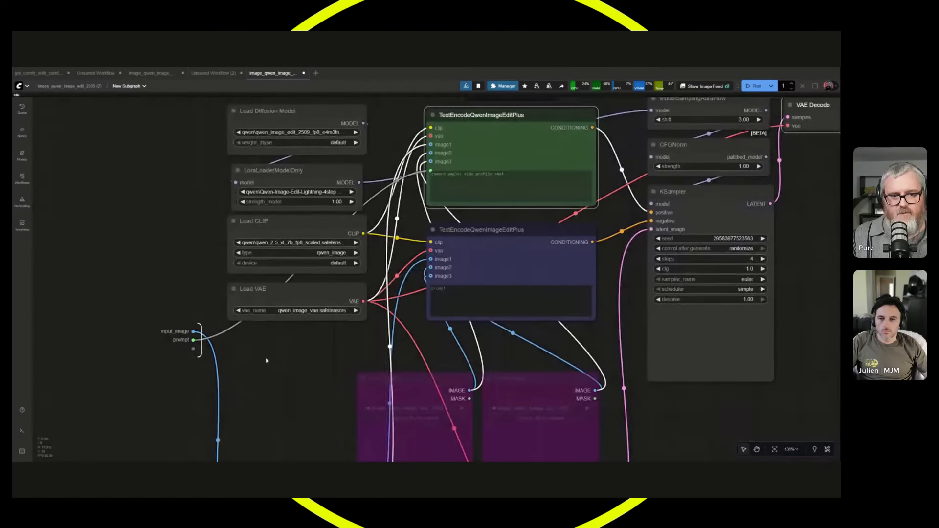
{"action": "scroll", "coordinate": [175, 356], "scroll_direction": "up", "scroll_amount": 2}
{"action": "scroll", "coordinate": [174, 356], "scroll_direction": "down", "scroll_amount": 3}
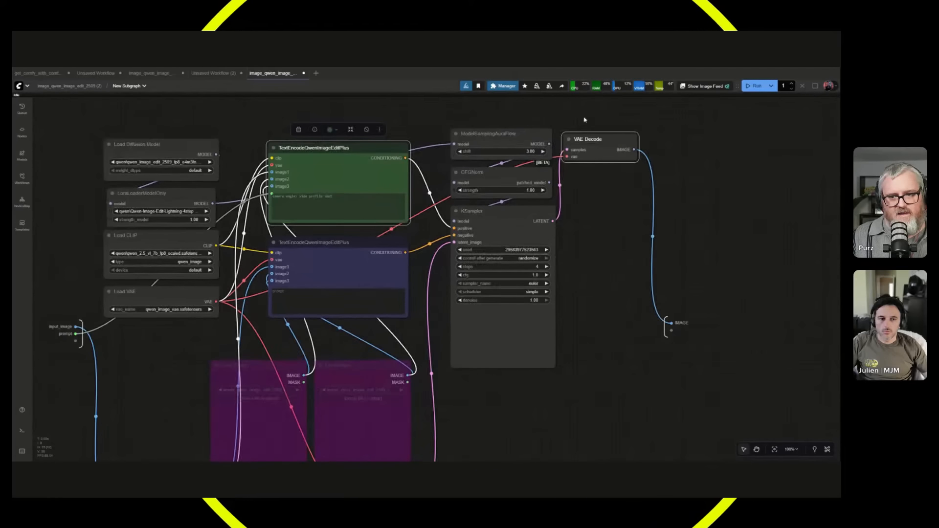
{"action": "scroll", "coordinate": [164, 348], "scroll_direction": "down", "scroll_amount": 2}
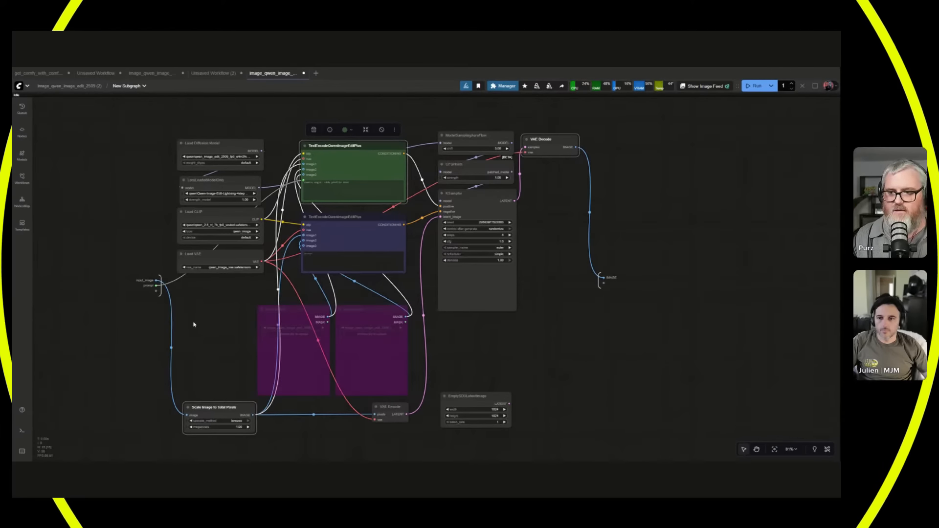
In the main workflow, rename the subgraph node as Qwen Image Edit 2509 and enlarge it to fit its title and prompt.
{"action": "left_click", "coordinate": [72, 87]}
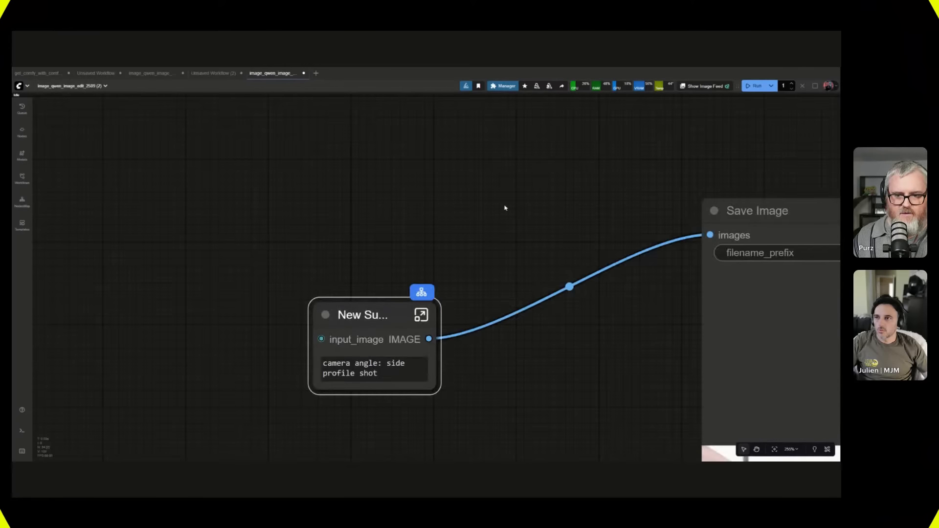
{"action": "left_click_drag", "start_coordinate": [505, 208], "coordinate": [474, 150]}
{"action": "left_click_drag", "start_coordinate": [342, 257], "coordinate": [360, 238]}
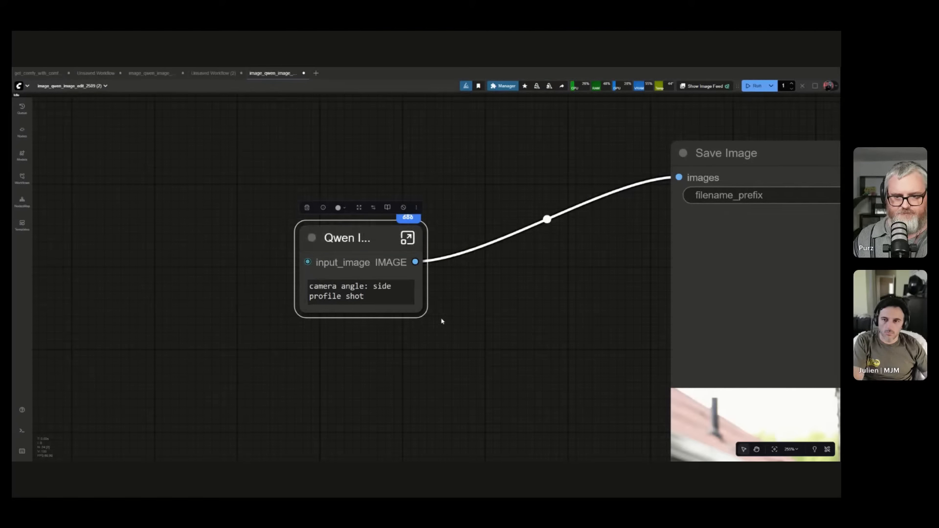
{"action": "left_click_drag", "start_coordinate": [416, 309], "coordinate": [581, 371]}
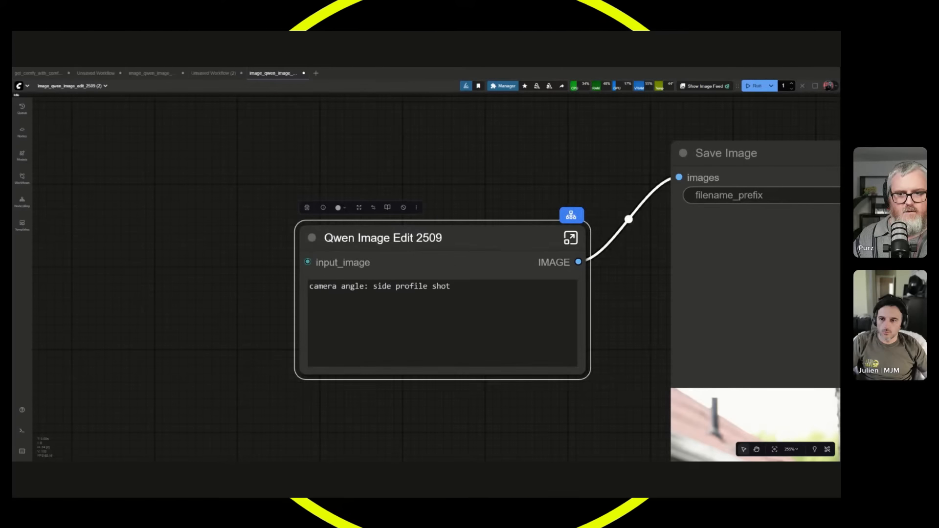
Add a Load Image node before the Qwen Image Edit 2509 node and connect its image output to input_image.
{"action": "left_click_drag", "start_coordinate": [489, 238], "coordinate": [489, 205]}
{"action": "scroll", "coordinate": [141, 269], "scroll_direction": "down", "scroll_amount": 3}
{"action": "double_click", "coordinate": [136, 258]}
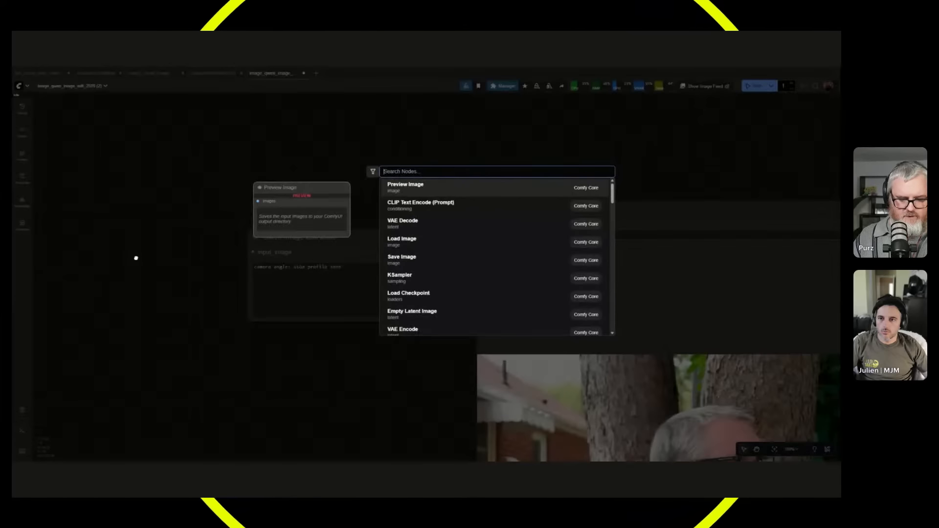
{"action": "type", "text": "load image"}
{"action": "key", "text": "Return"}
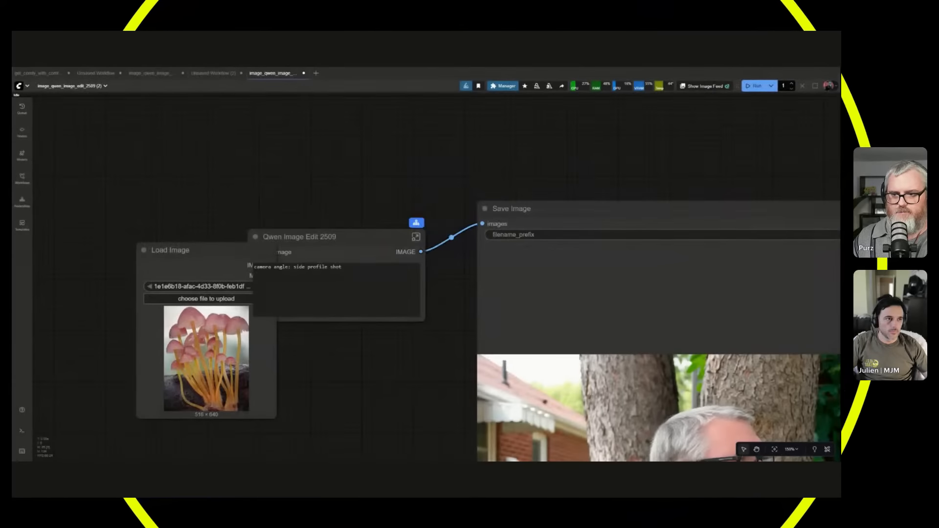
{"action": "left_click_drag", "start_coordinate": [188, 242], "coordinate": [253, 252]}
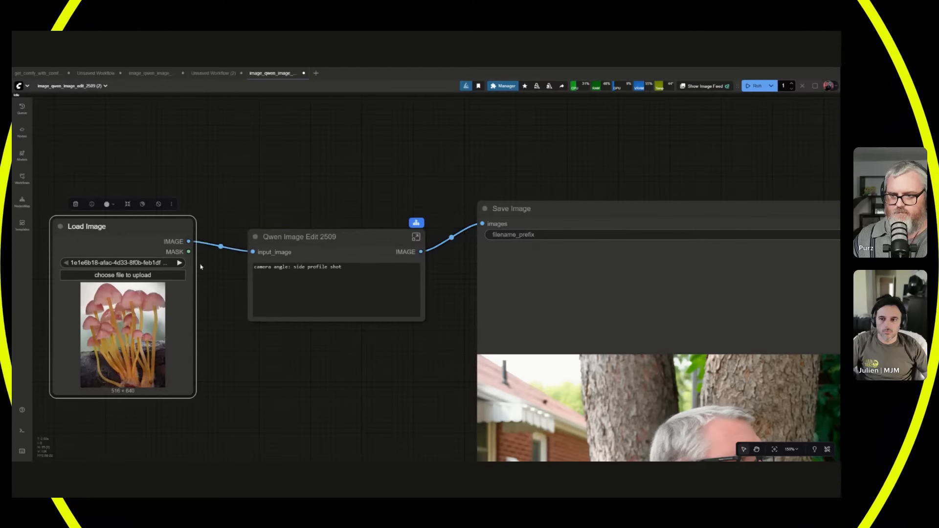
Choose DSC00016.JPG as the picture in the Load Image node.
{"action": "left_click", "coordinate": [179, 264]}
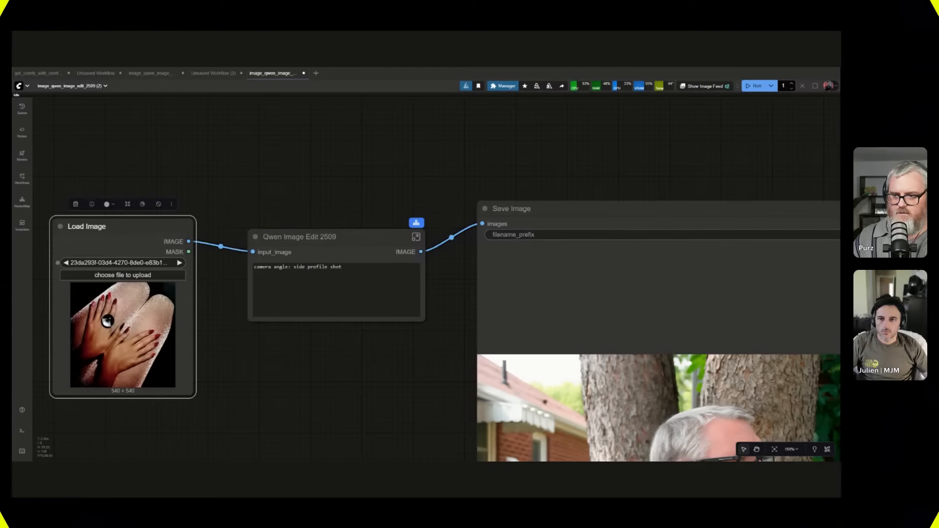
{"action": "left_click", "coordinate": [180, 263]}
{"action": "left_click", "coordinate": [179, 263]}
{"action": "left_click", "coordinate": [179, 263]}
{"action": "left_click", "coordinate": [180, 263]}
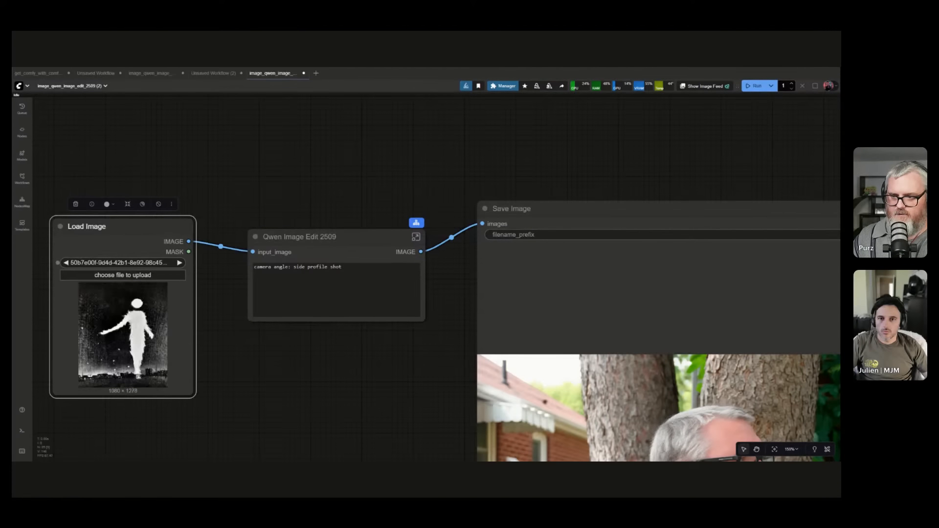
{"action": "left_click", "coordinate": [180, 263]}
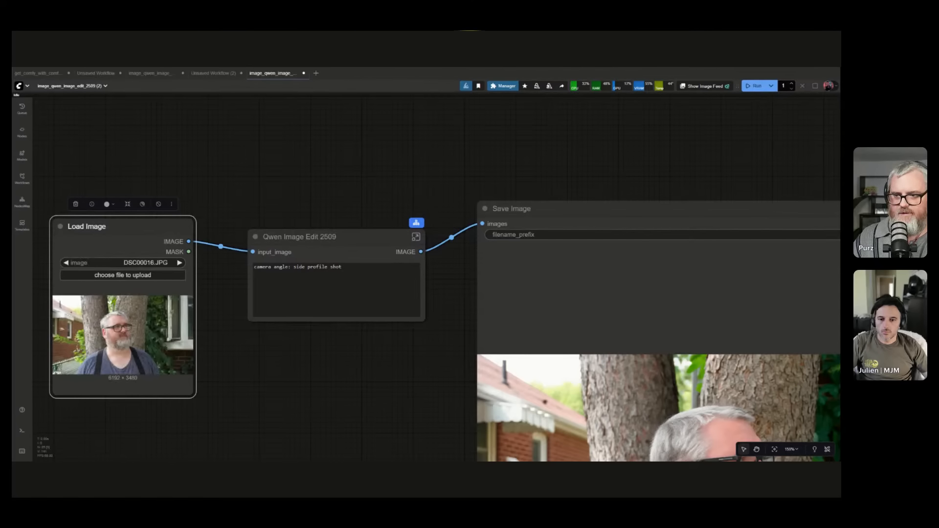
Line up the Load Image, Qwen Image Edit 2509 and Save Image nodes in a row and shrink Save Image to fit its preview.
{"action": "left_click_drag", "start_coordinate": [98, 226], "coordinate": [123, 162]}
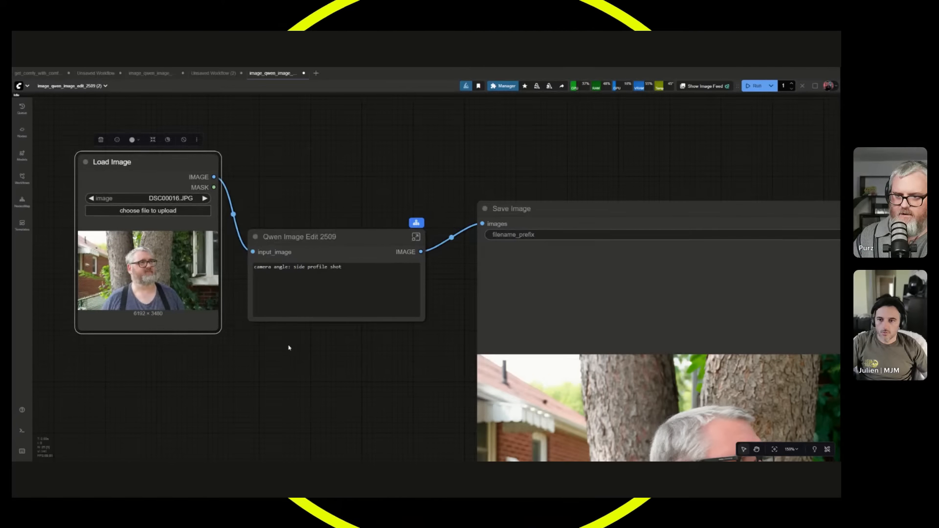
{"action": "scroll", "coordinate": [318, 349], "scroll_direction": "down", "scroll_amount": 2}
{"action": "left_click_drag", "start_coordinate": [303, 264], "coordinate": [310, 245]}
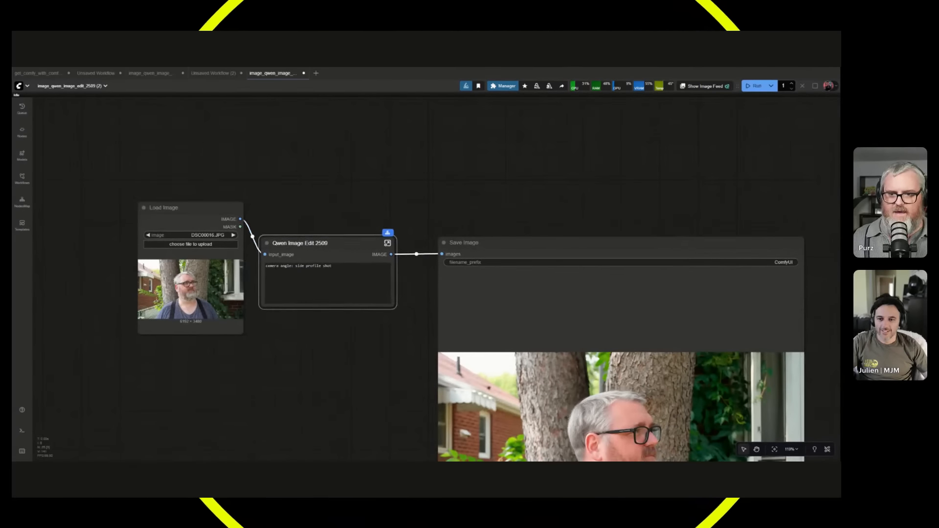
{"action": "left_click_drag", "start_coordinate": [485, 244], "coordinate": [463, 242]}
{"action": "scroll", "coordinate": [379, 368], "scroll_direction": "down", "scroll_amount": 5}
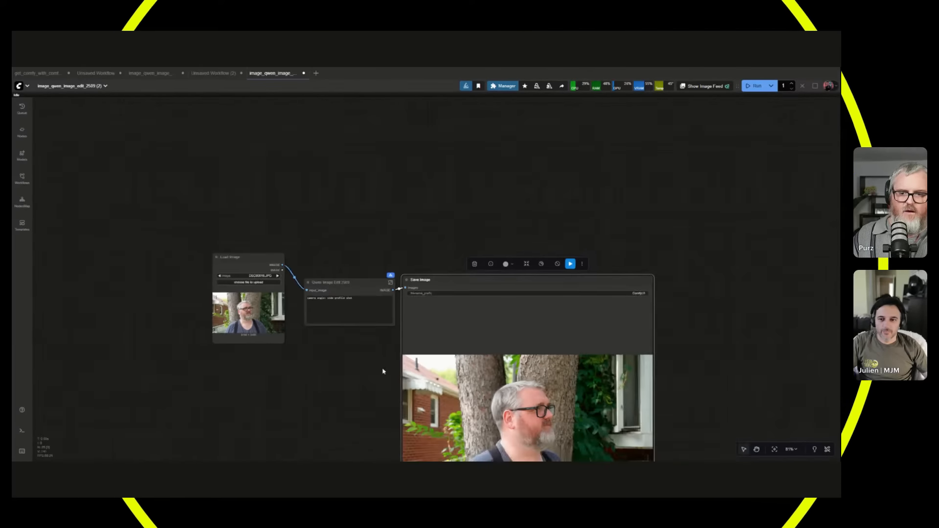
{"action": "left_click_drag", "start_coordinate": [362, 362], "coordinate": [318, 230]}
{"action": "left_click_drag", "start_coordinate": [584, 408], "coordinate": [474, 240]}
{"action": "scroll", "coordinate": [281, 228], "scroll_direction": "up", "scroll_amount": 7}
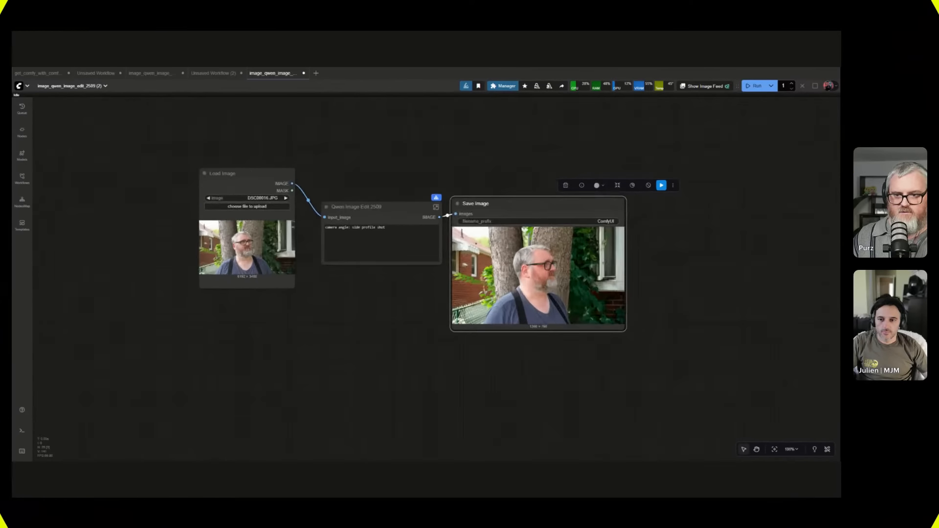
{"action": "left_click_drag", "start_coordinate": [238, 153], "coordinate": [242, 214]}
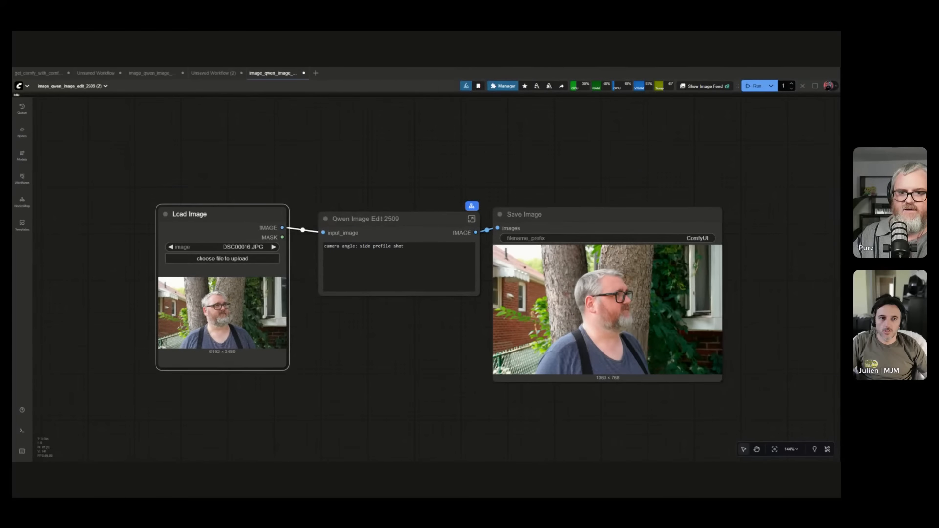
Look inside the Qwen Image Edit 2509 subgraph, return to the main workflow and spread its three nodes further apart.
{"action": "left_click", "coordinate": [471, 219]}
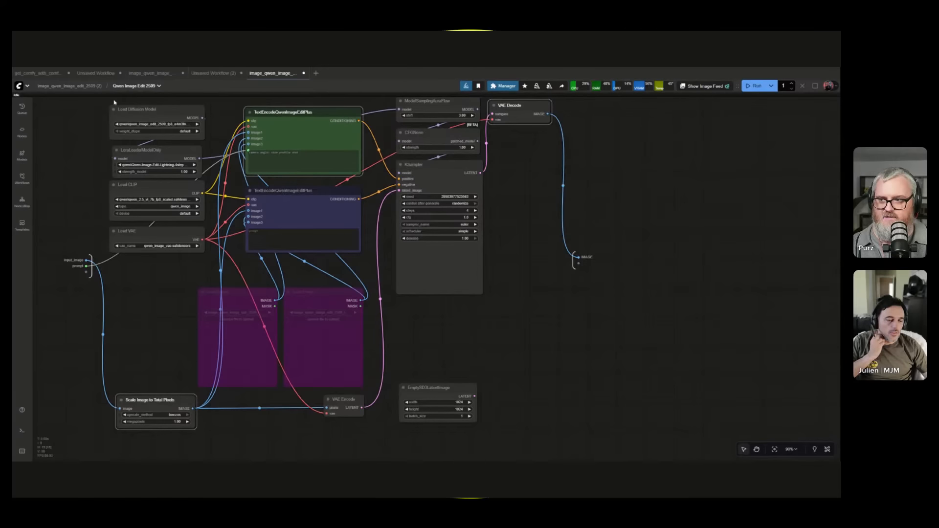
{"action": "left_click", "coordinate": [68, 86]}
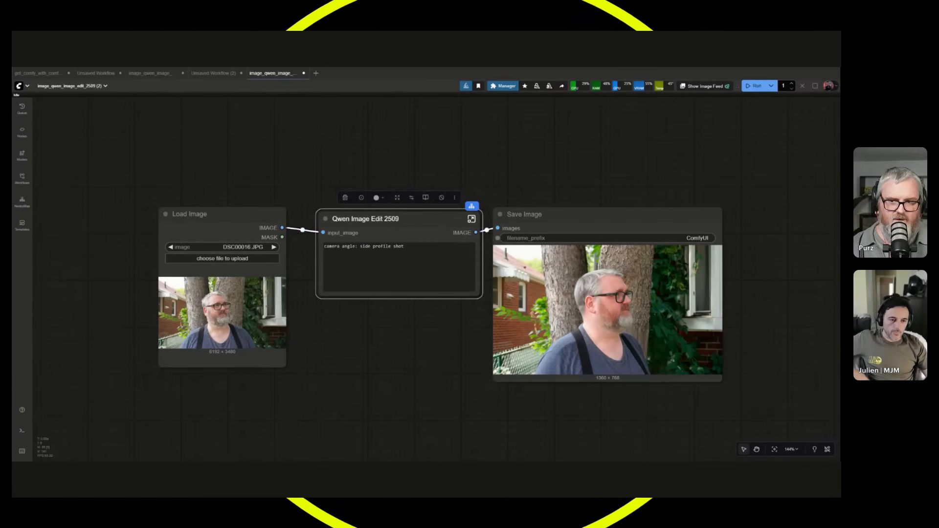
{"action": "left_click_drag", "start_coordinate": [216, 214], "coordinate": [165, 208]}
{"action": "left_click_drag", "start_coordinate": [372, 219], "coordinate": [338, 210]}
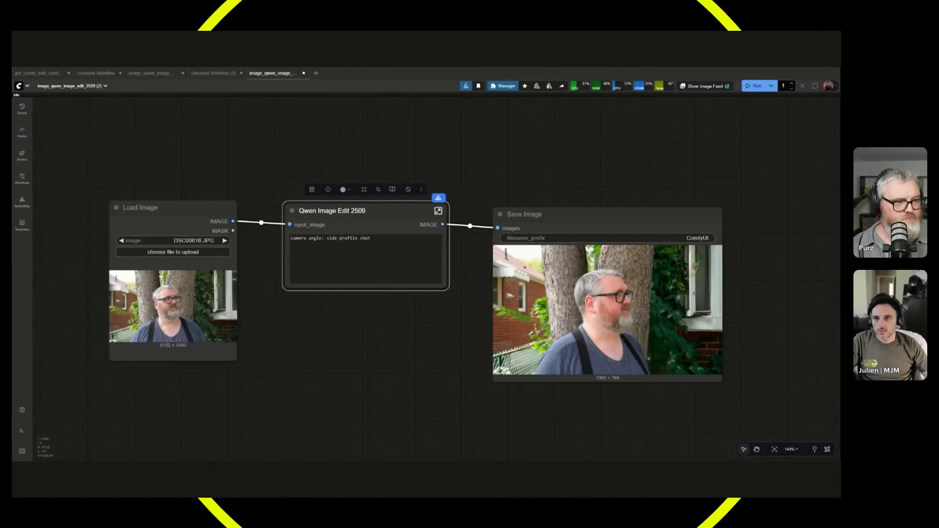
{"action": "left_click_drag", "start_coordinate": [544, 212], "coordinate": [628, 181]}
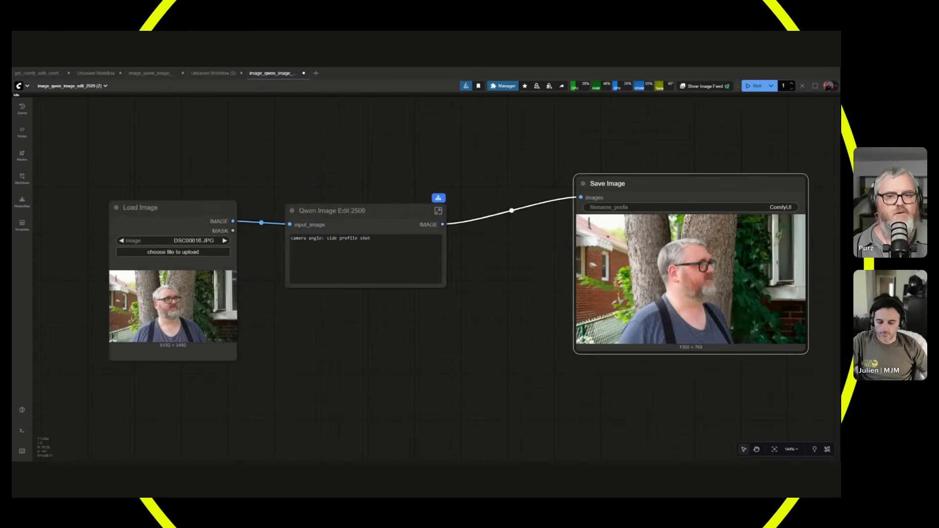
Duplicate the Qwen Image Edit 2509 node twice and stack the copies below the original.
{"action": "left_click", "coordinate": [447, 241]}
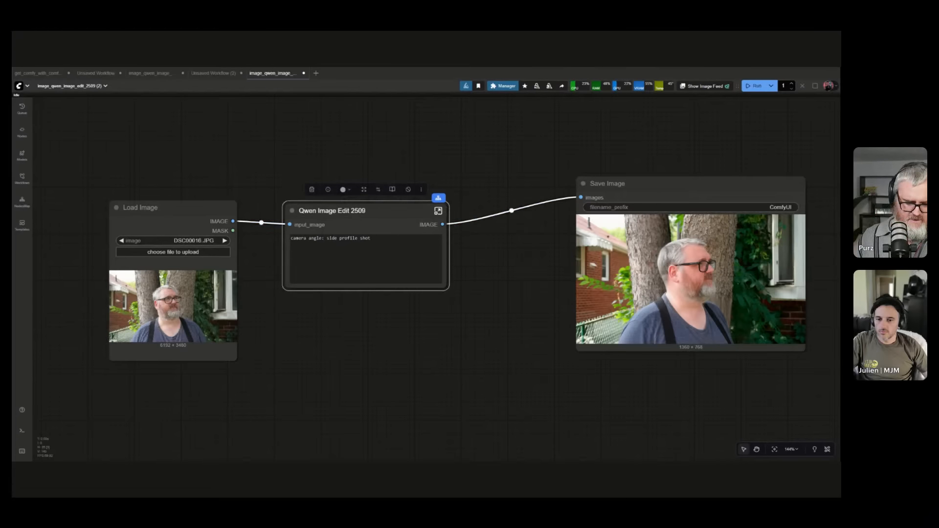
{"action": "key", "text": "ctrl+v"}
{"action": "left_click_drag", "start_coordinate": [416, 337], "coordinate": [335, 310]}
{"action": "left_click", "coordinate": [353, 411]}
{"action": "key", "text": "ctrl+v"}
{"action": "left_click_drag", "start_coordinate": [433, 404], "coordinate": [363, 407]}
Connect the Load Image node's image output to the input_image of both Qwen Image Edit 2509 copies.
{"action": "left_click", "coordinate": [213, 420]}
{"action": "left_click_drag", "start_coordinate": [216, 418], "coordinate": [253, 343]}
{"action": "left_click_drag", "start_coordinate": [271, 147], "coordinate": [326, 345]}
Change the camera angle prompts to "top down, bird's eye view" in the middle node and "low camera, shooting up at the subject, lower frame" in the lowest.
{"action": "left_click_drag", "start_coordinate": [406, 261], "coordinate": [362, 261]}
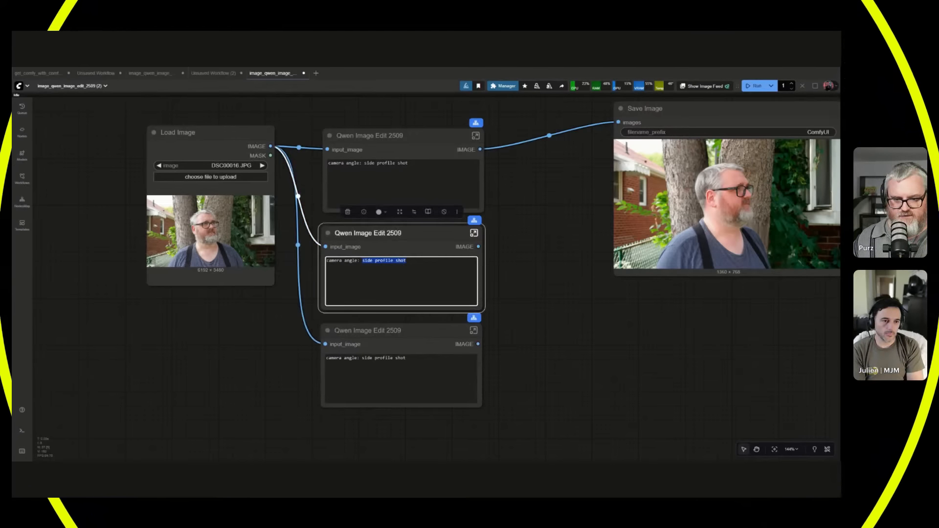
{"action": "type", "text": "top down, bird's ey"}
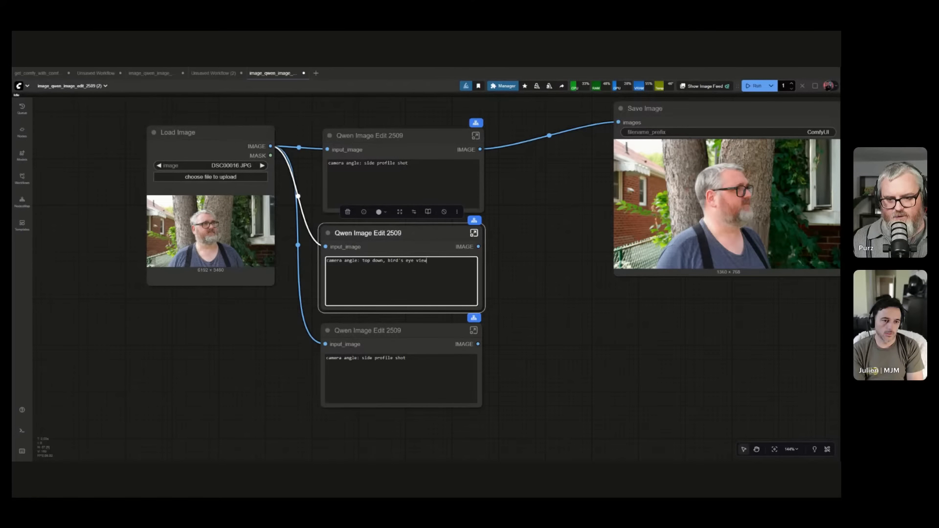
{"action": "left_click_drag", "start_coordinate": [406, 358], "coordinate": [362, 358]}
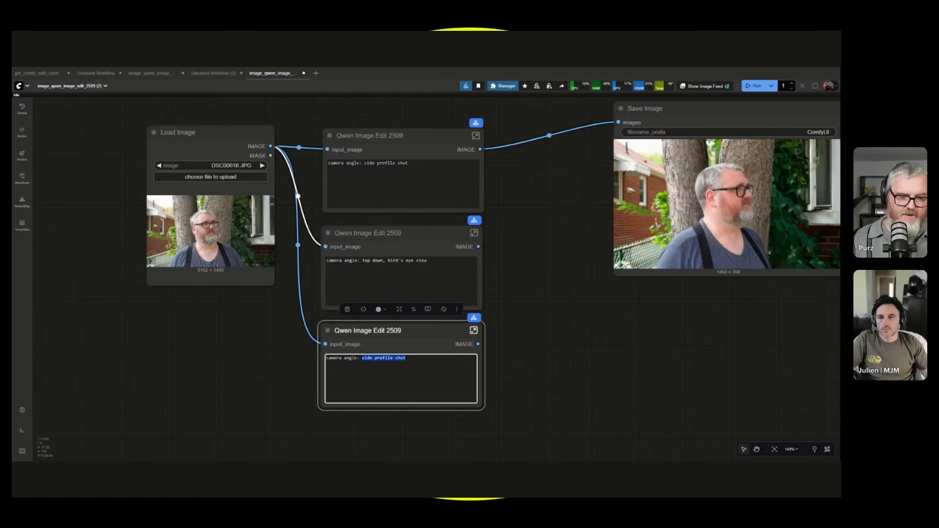
{"action": "type", "text": "low camera"}
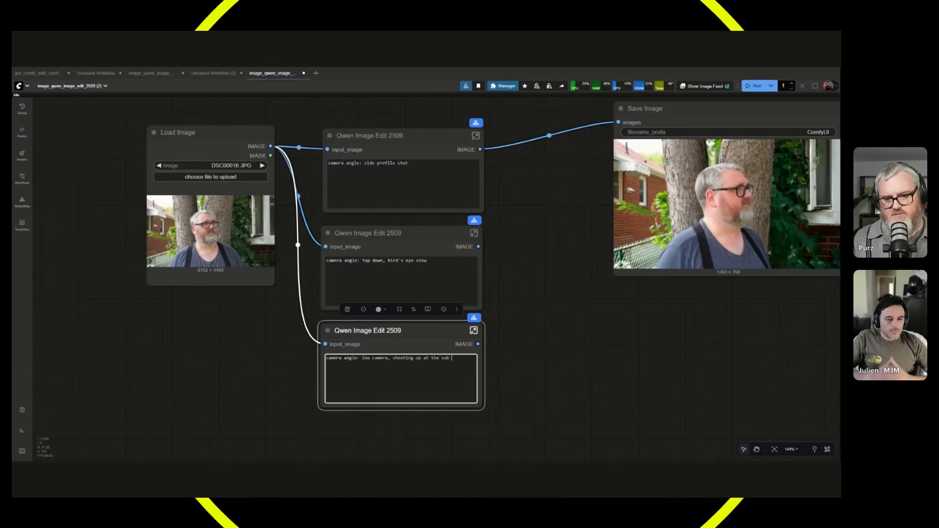
{"action": "type", "text": ", shooting up at the subject, lower"}
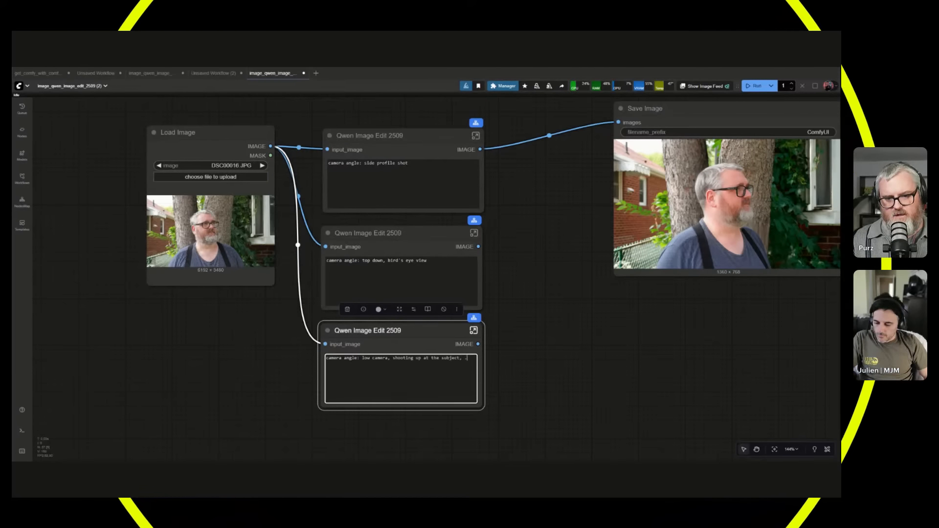
{"action": "type", "text": " frame"}
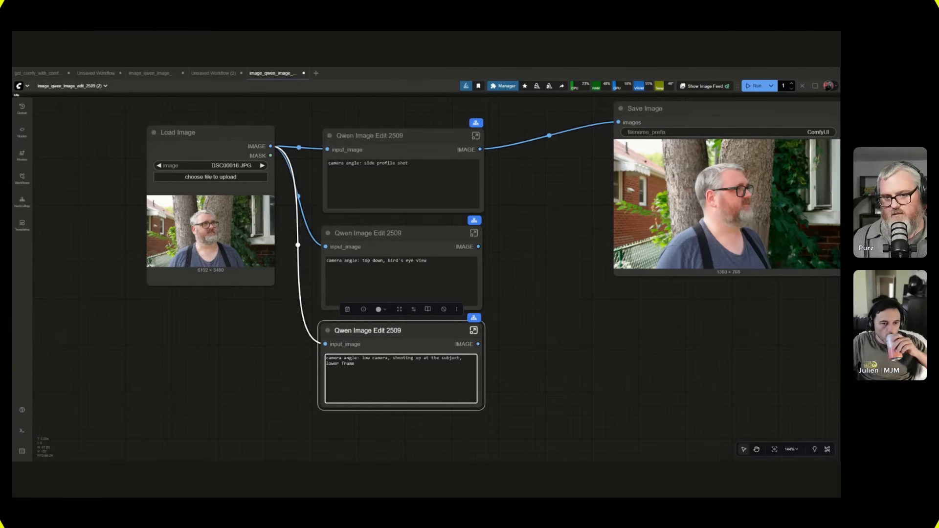
Move the Save Image node up, duplicate it, and connect the copy to the middle Qwen Image Edit 2509 node's output.
{"action": "left_click_drag", "start_coordinate": [678, 245], "coordinate": [576, 194]}
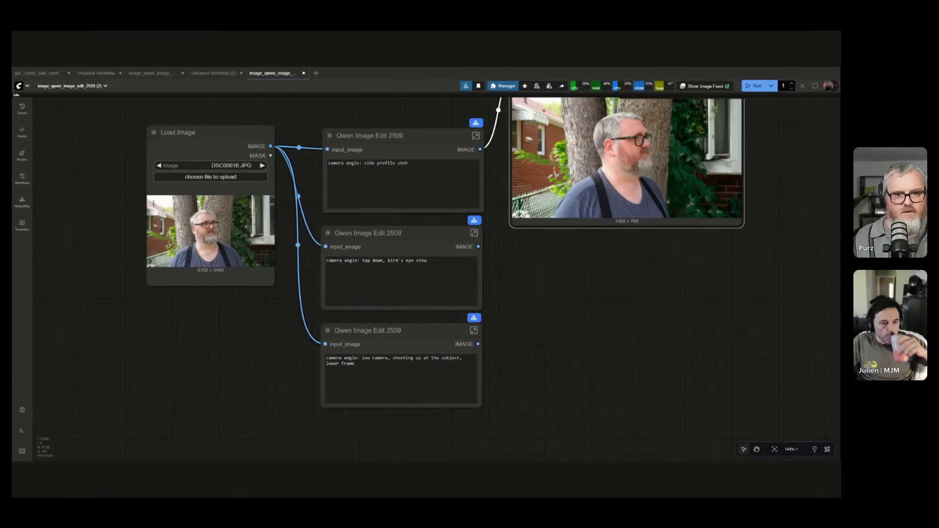
{"action": "left_click_drag", "start_coordinate": [576, 269], "coordinate": [572, 359]}
{"action": "left_click_drag", "start_coordinate": [575, 148], "coordinate": [578, 112]}
{"action": "key", "text": "ctrl+c"}
{"action": "key", "text": "ctrl+v"}
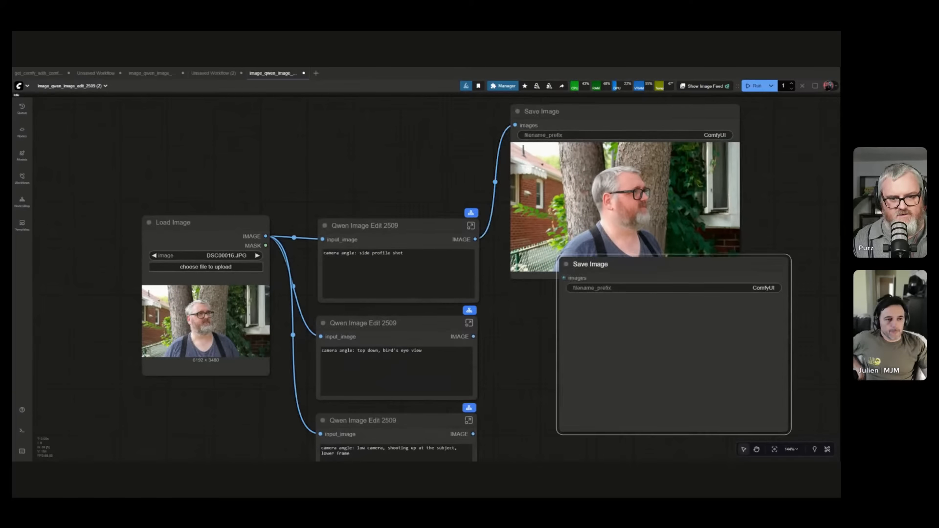
{"action": "left_click_drag", "start_coordinate": [584, 267], "coordinate": [576, 326]}
{"action": "left_click_drag", "start_coordinate": [474, 337], "coordinate": [555, 339]}
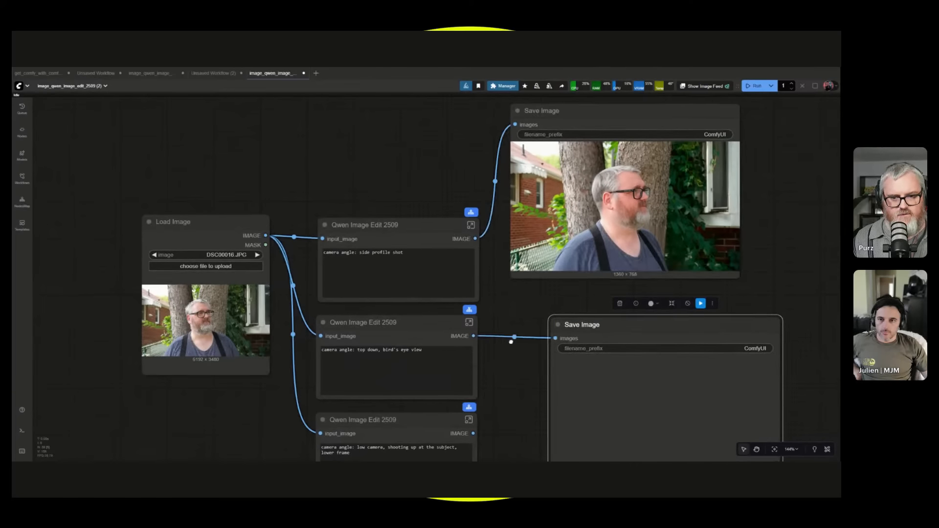
Add another Save Image copy below the second one and connect it to the lowest Qwen Image Edit 2509 node's output.
{"action": "left_click_drag", "start_coordinate": [511, 375], "coordinate": [512, 226]}
{"action": "left_click_drag", "start_coordinate": [584, 269], "coordinate": [553, 236]}
{"action": "key", "text": "ctrl+v"}
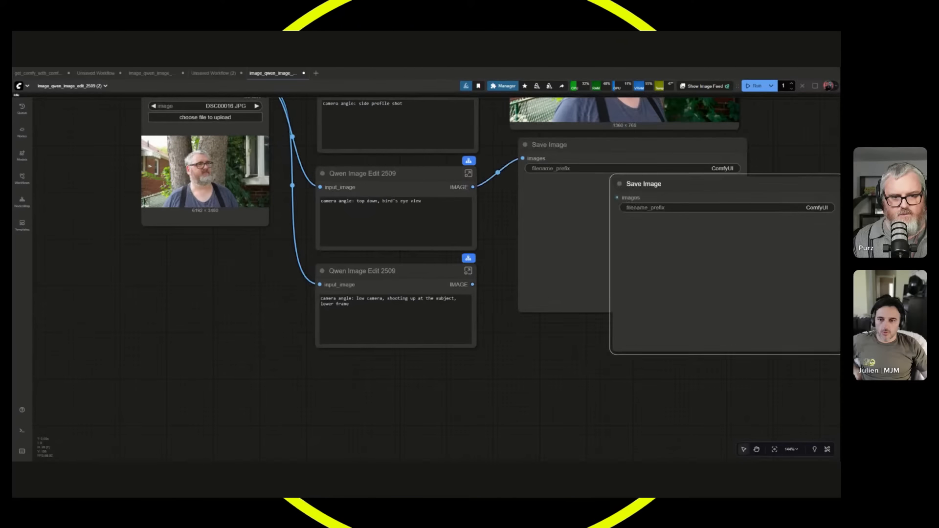
{"action": "left_click_drag", "start_coordinate": [685, 184], "coordinate": [605, 362]}
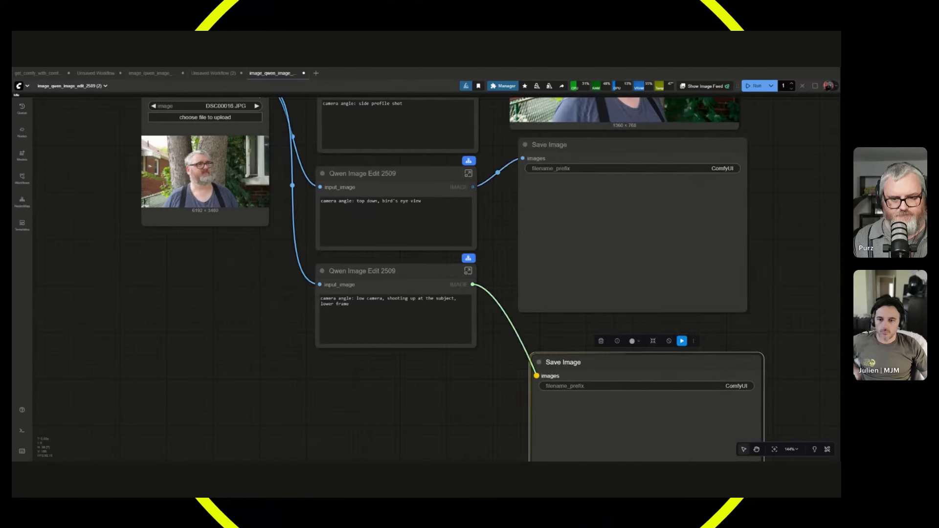
{"action": "left_click_drag", "start_coordinate": [472, 285], "coordinate": [536, 376]}
Centre the Load Image node vertically beside the three edit nodes and align the three Save Image nodes in one column.
{"action": "scroll", "coordinate": [460, 389], "scroll_direction": "down", "scroll_amount": 5}
{"action": "left_click_drag", "start_coordinate": [450, 398], "coordinate": [445, 418]}
{"action": "left_click_drag", "start_coordinate": [283, 214], "coordinate": [247, 273]}
{"action": "left_click_drag", "start_coordinate": [683, 275], "coordinate": [656, 261]}
{"action": "left_click_drag", "start_coordinate": [563, 289], "coordinate": [557, 300]}
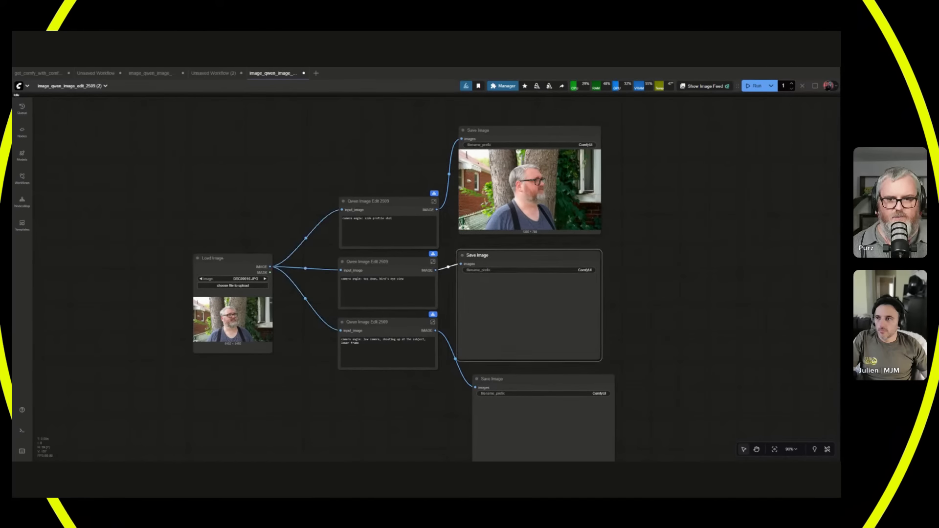
{"action": "left_click_drag", "start_coordinate": [525, 404], "coordinate": [509, 391]}
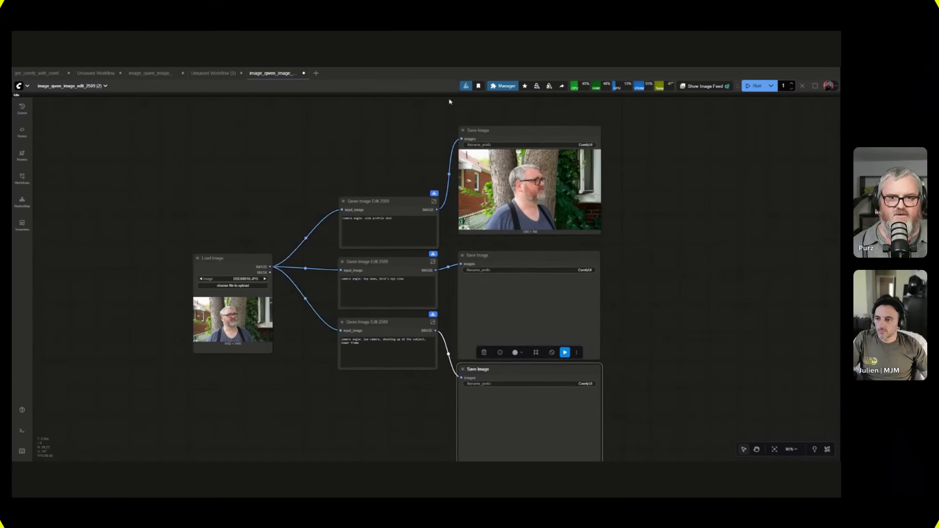
{"action": "left_click_drag", "start_coordinate": [489, 131], "coordinate": [487, 143]}
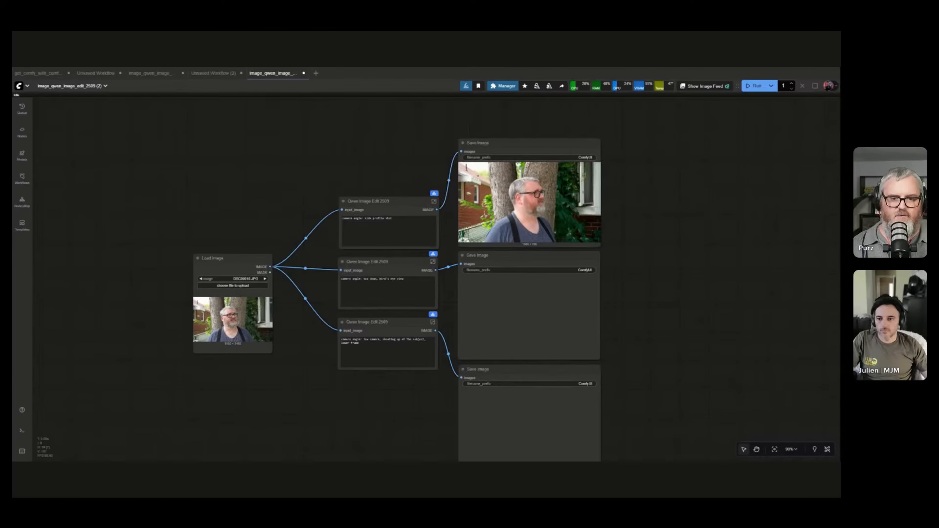
Shrink the three Save Image nodes and stack them closer together beside the Qwen Image Edit 2509 nodes.
{"action": "left_click_drag", "start_coordinate": [601, 246], "coordinate": [573, 158]}
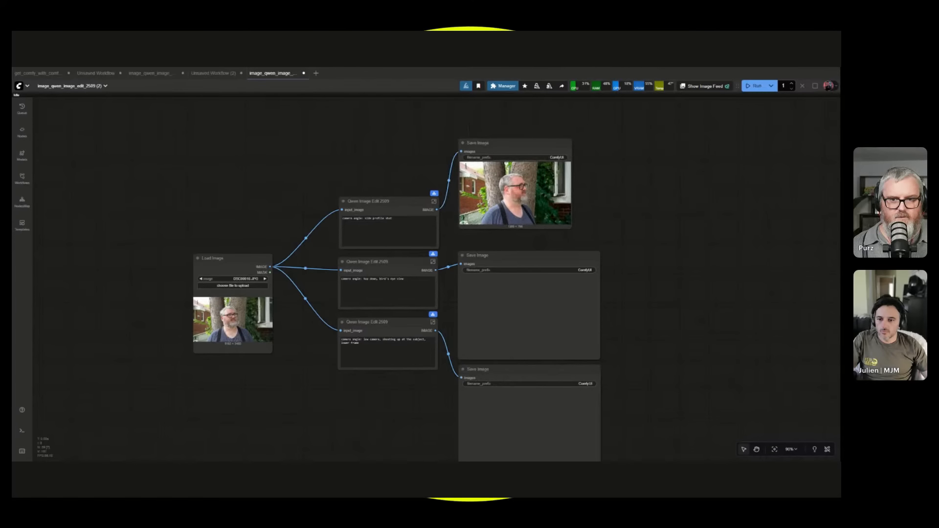
{"action": "left_click_drag", "start_coordinate": [509, 143], "coordinate": [497, 157]}
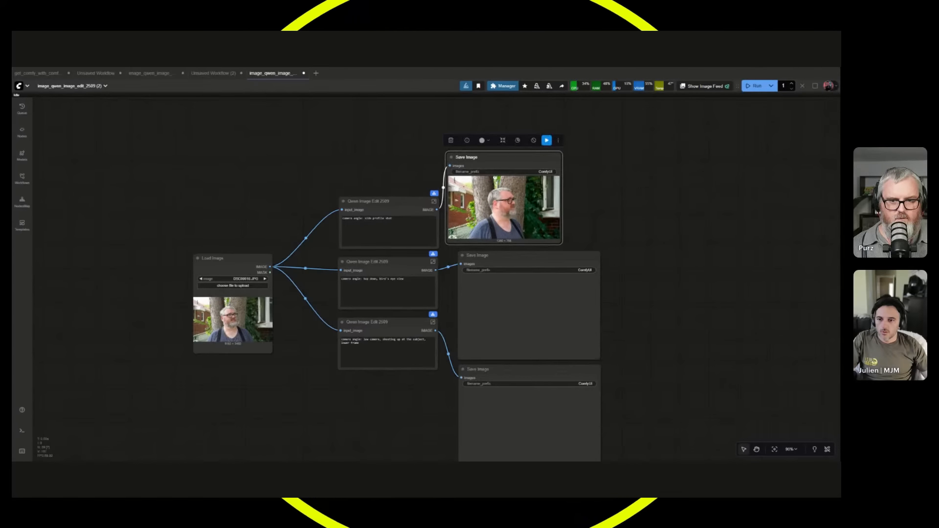
{"action": "left_click_drag", "start_coordinate": [511, 255], "coordinate": [500, 251]}
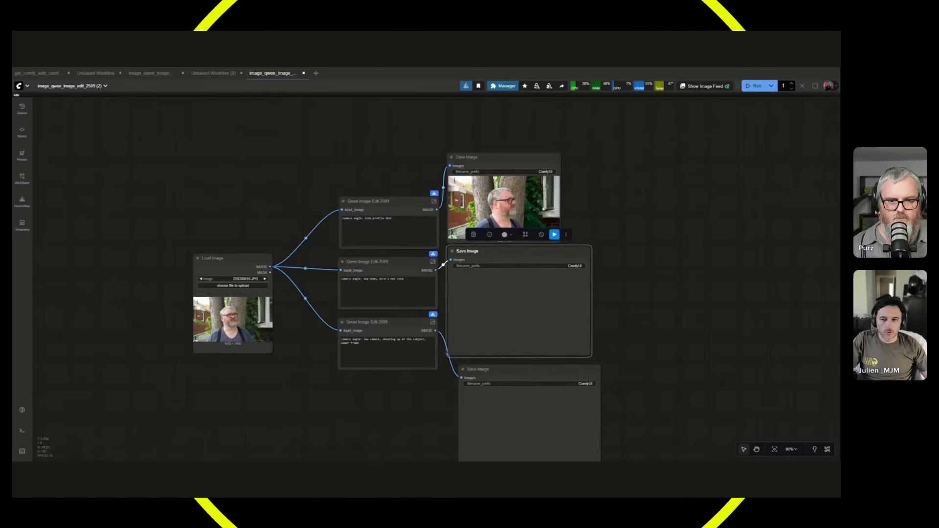
{"action": "left_click_drag", "start_coordinate": [589, 354], "coordinate": [561, 318]}
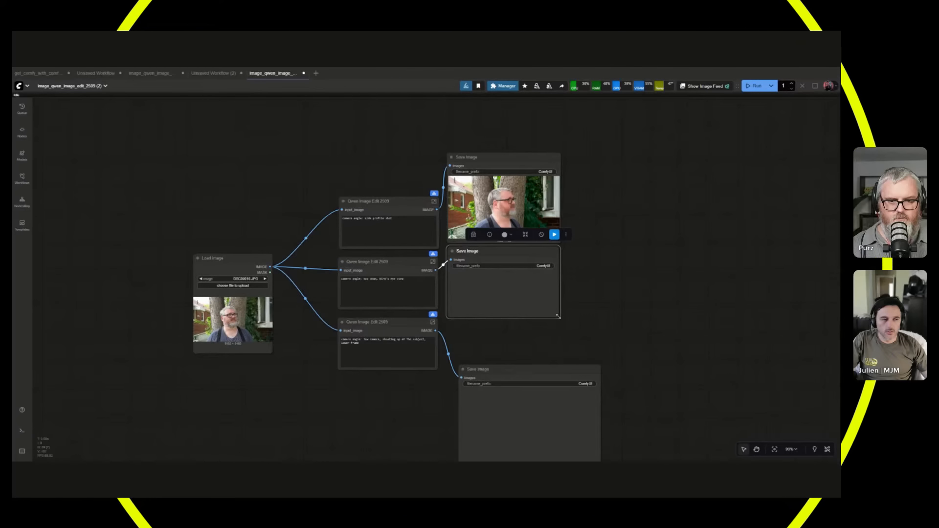
{"action": "left_click_drag", "start_coordinate": [477, 369], "coordinate": [467, 327]}
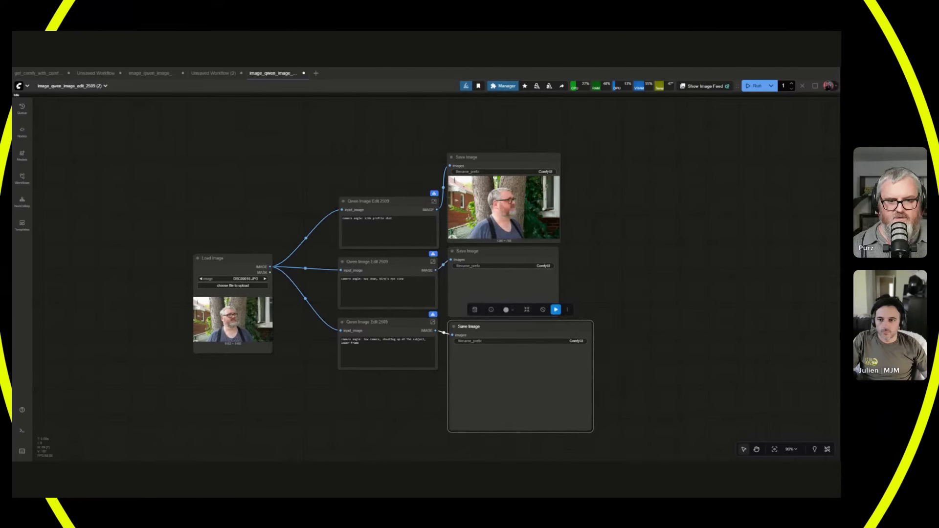
{"action": "mouse_move", "coordinate": [589, 433]}
{"action": "left_mouse_down"}
{"action": "mouse_move", "coordinate": [557, 378]}
{"action": "mouse_move", "coordinate": [586, 417]}
{"action": "left_mouse_up"}
{"action": "scroll", "coordinate": [588, 401], "scroll_direction": "up", "scroll_amount": 3}
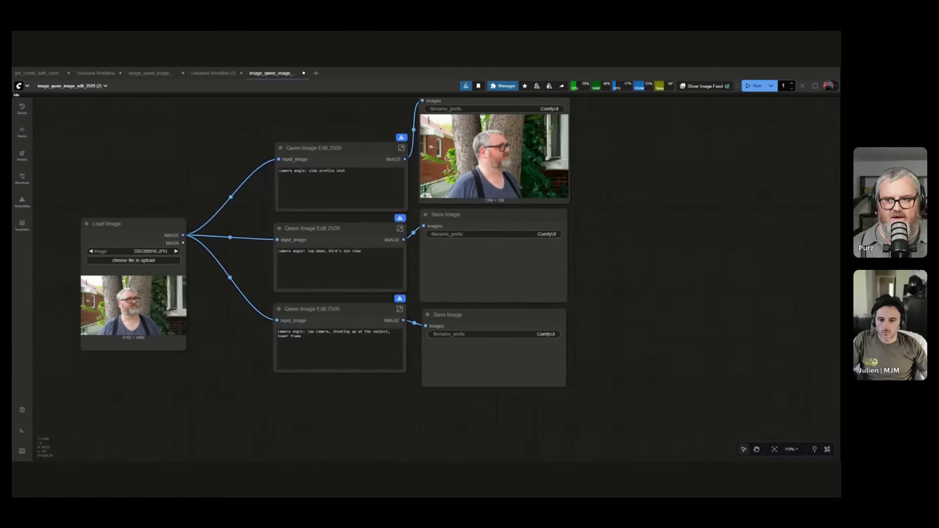
Move the Load Image node up and closer to the edit nodes and nudge the middle Save Image node's position.
{"action": "left_click_drag", "start_coordinate": [105, 225], "coordinate": [156, 180]}
{"action": "mouse_move", "coordinate": [459, 215]}
{"action": "left_mouse_down"}
{"action": "mouse_move", "coordinate": [475, 234]}
{"action": "mouse_move", "coordinate": [454, 211]}
{"action": "left_mouse_up"}
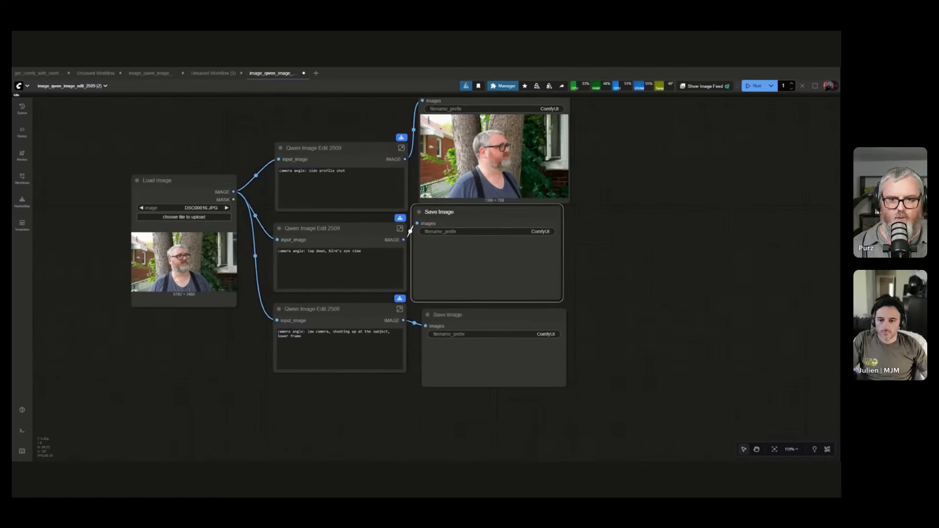
{"action": "left_click_drag", "start_coordinate": [627, 279], "coordinate": [623, 279]}
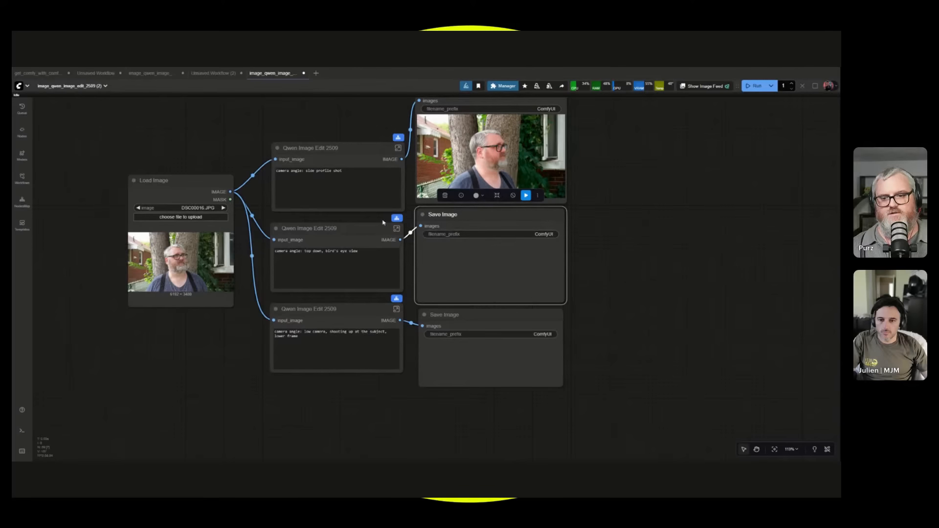
Run the workflow to generate the three camera angles from the loaded photo.
{"action": "scroll", "coordinate": [629, 295], "scroll_direction": "up", "scroll_amount": 1}
{"action": "left_click", "coordinate": [618, 303]}
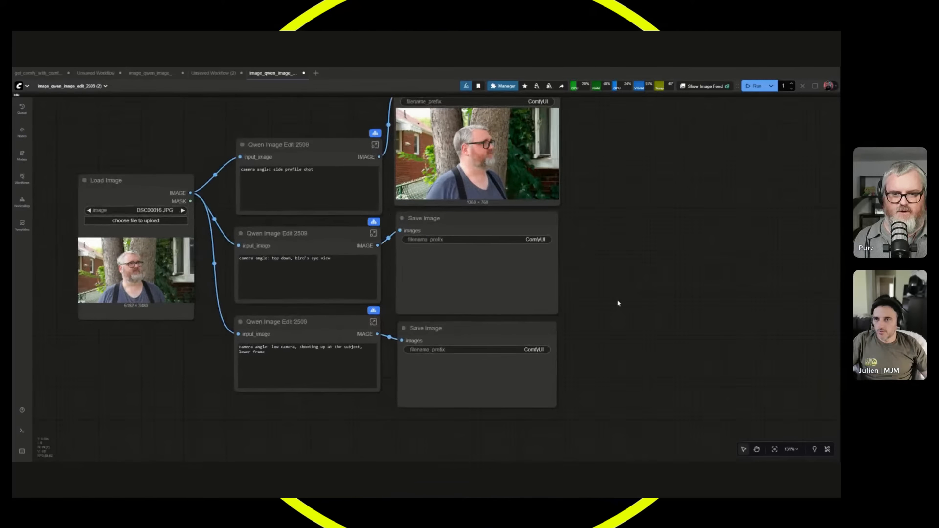
{"action": "left_click_drag", "start_coordinate": [618, 302], "coordinate": [658, 331]}
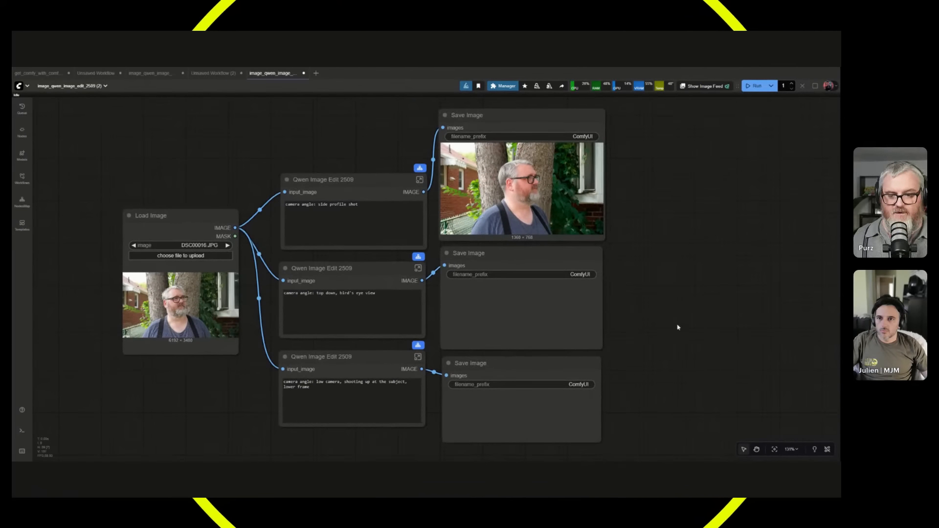
{"action": "key", "text": "ctrl+Return"}
{"action": "scroll", "coordinate": [658, 349], "scroll_direction": "up", "scroll_amount": 1}
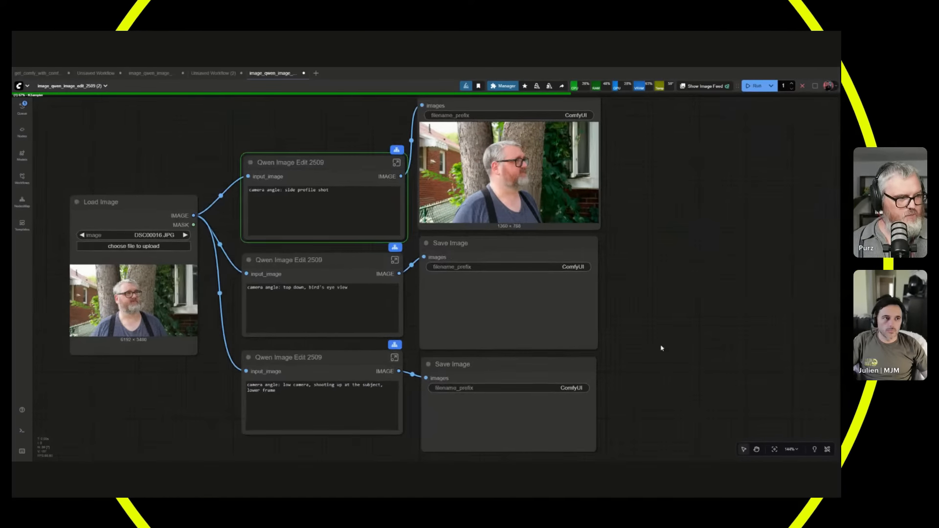
{"action": "left_click_drag", "start_coordinate": [661, 349], "coordinate": [691, 350]}
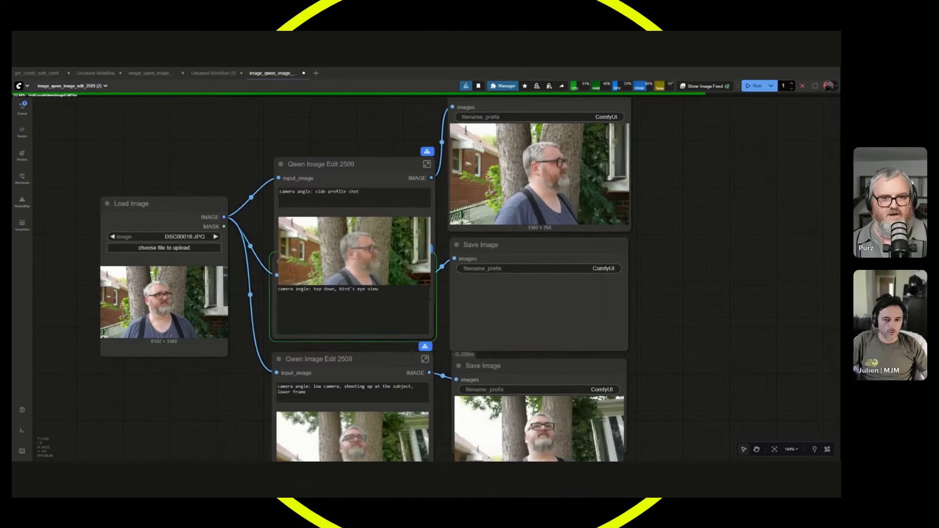
Spread the edit nodes apart by moving the top one up and the lowest one down, clear of the middle one.
{"action": "left_click_drag", "start_coordinate": [419, 264], "coordinate": [416, 184]}
{"action": "scroll", "coordinate": [294, 399], "scroll_direction": "down", "scroll_amount": 2}
{"action": "left_click_drag", "start_coordinate": [212, 435], "coordinate": [301, 278]}
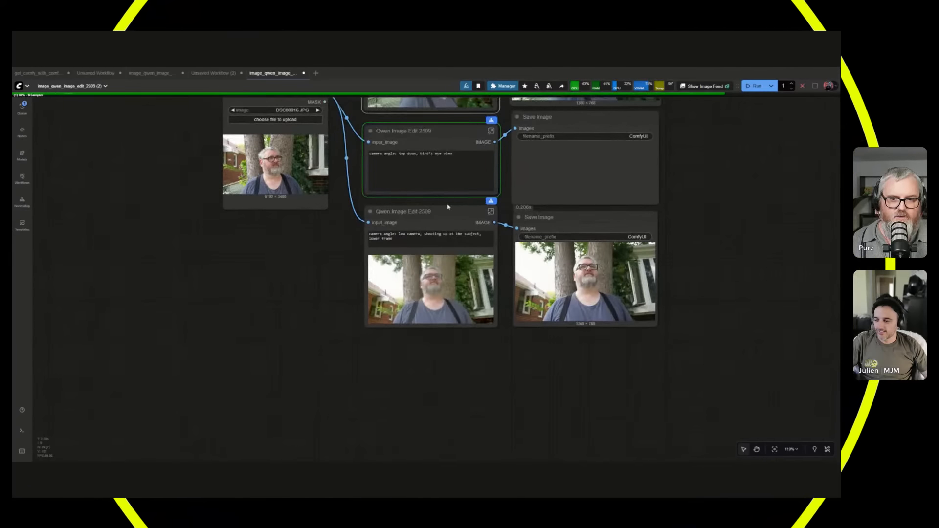
{"action": "left_click_drag", "start_coordinate": [406, 211], "coordinate": [406, 278]}
{"action": "left_click_drag", "start_coordinate": [439, 246], "coordinate": [433, 342]}
{"action": "left_click", "coordinate": [401, 321]}
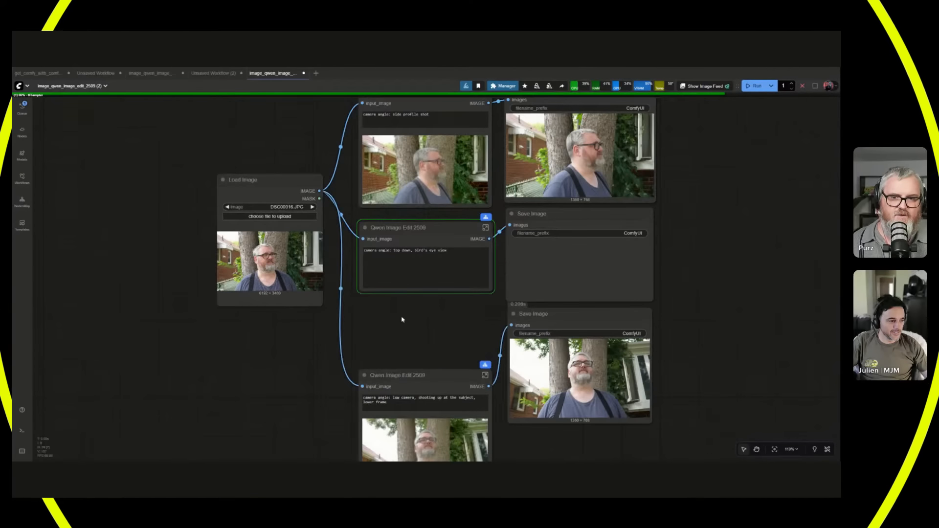
Move the lowest Save Image node down beside its Qwen Image Edit 2509 node and inspect the low-camera image.
{"action": "scroll", "coordinate": [402, 319], "scroll_direction": "up", "scroll_amount": 3}
{"action": "left_click_drag", "start_coordinate": [432, 308], "coordinate": [341, 216]}
{"action": "left_click", "coordinate": [376, 327]}
{"action": "scroll", "coordinate": [375, 326], "scroll_direction": "down", "scroll_amount": 3}
{"action": "left_click_drag", "start_coordinate": [482, 214], "coordinate": [482, 285]}
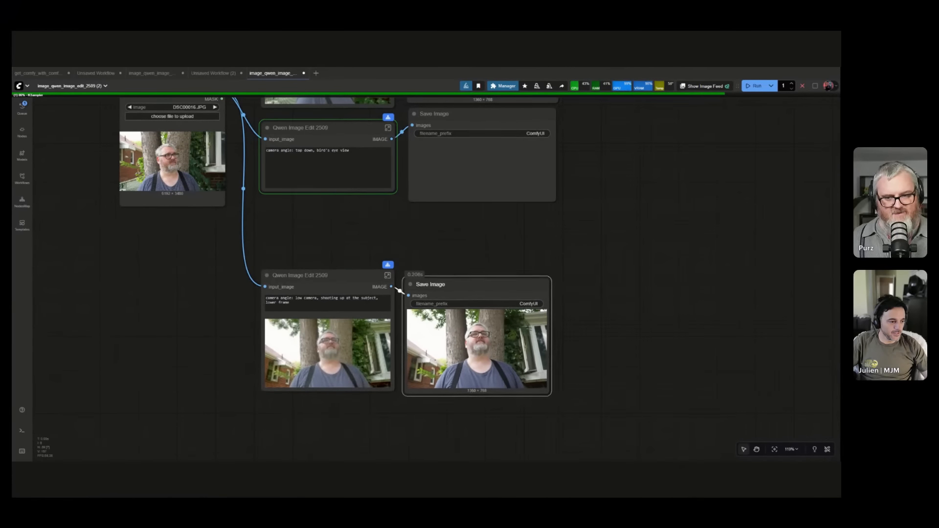
{"action": "scroll", "coordinate": [481, 288], "scroll_direction": "up", "scroll_amount": 6}
{"action": "scroll", "coordinate": [565, 343], "scroll_direction": "down", "scroll_amount": 1}
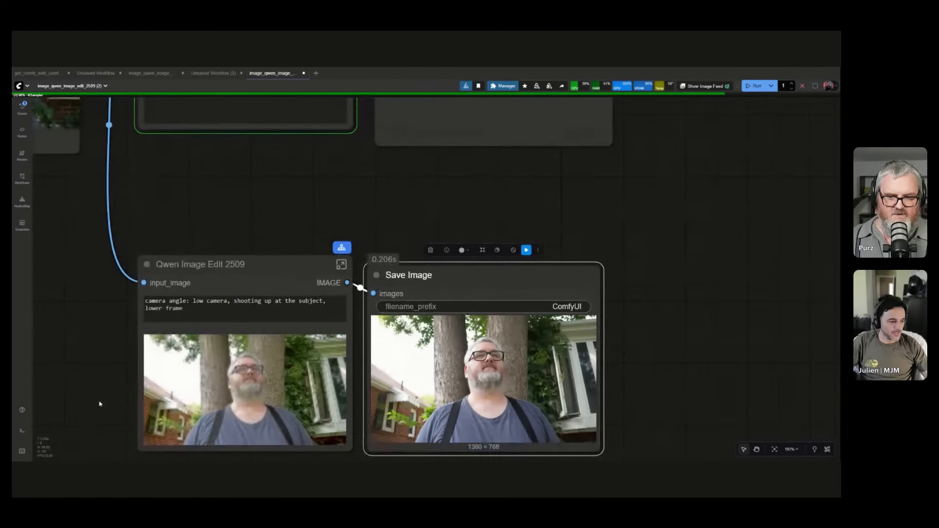
{"action": "scroll", "coordinate": [202, 377], "scroll_direction": "down", "scroll_amount": 4}
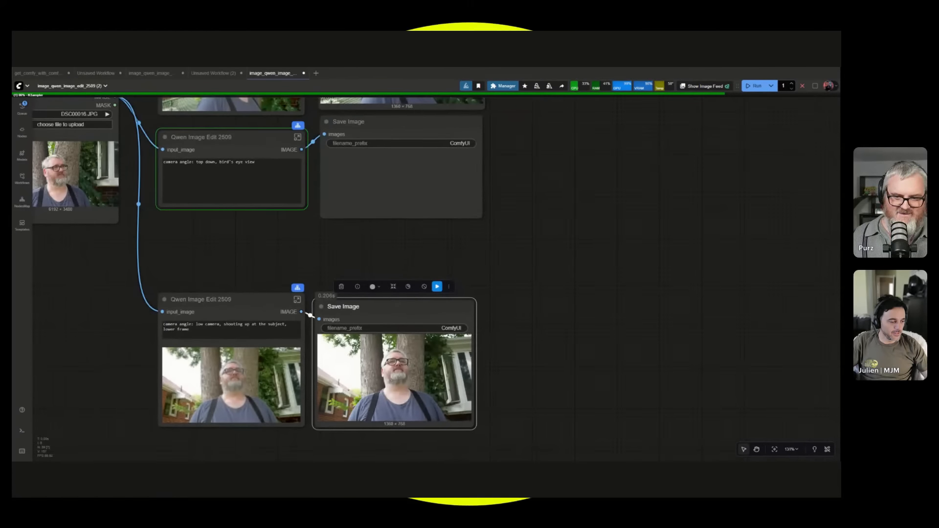
Nudge the middle Qwen Image Edit 2509 node up closer to the top one.
{"action": "left_click_drag", "start_coordinate": [274, 259], "coordinate": [343, 347]}
{"action": "left_click_drag", "start_coordinate": [313, 225], "coordinate": [313, 220]}
{"action": "left_click_drag", "start_coordinate": [299, 335], "coordinate": [317, 387]}
{"action": "left_click", "coordinate": [465, 263]}
{"action": "left_click", "coordinate": [639, 361]}
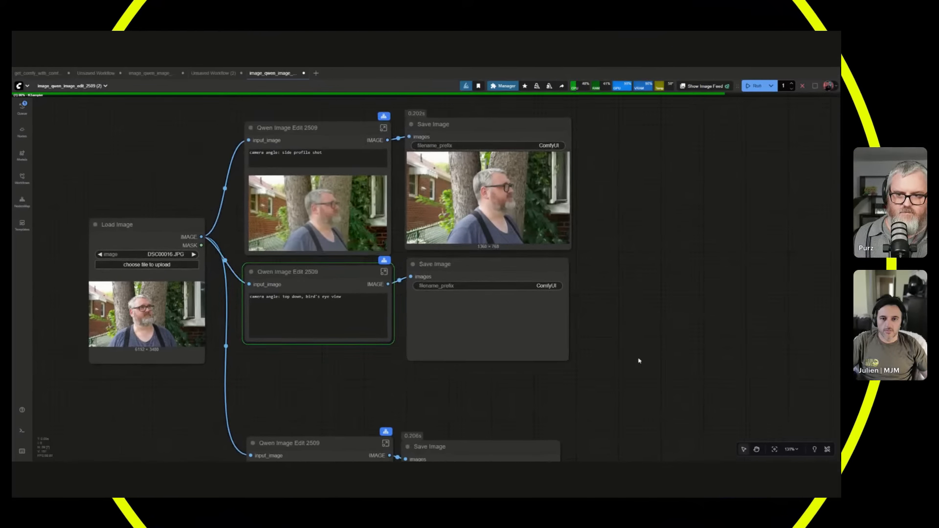
Tidy the lower rows by realigning the middle and lowest Save Image nodes and raising the lowest edit node.
{"action": "scroll", "coordinate": [592, 277], "scroll_direction": "down", "scroll_amount": 4}
{"action": "left_click_drag", "start_coordinate": [592, 278], "coordinate": [587, 218]}
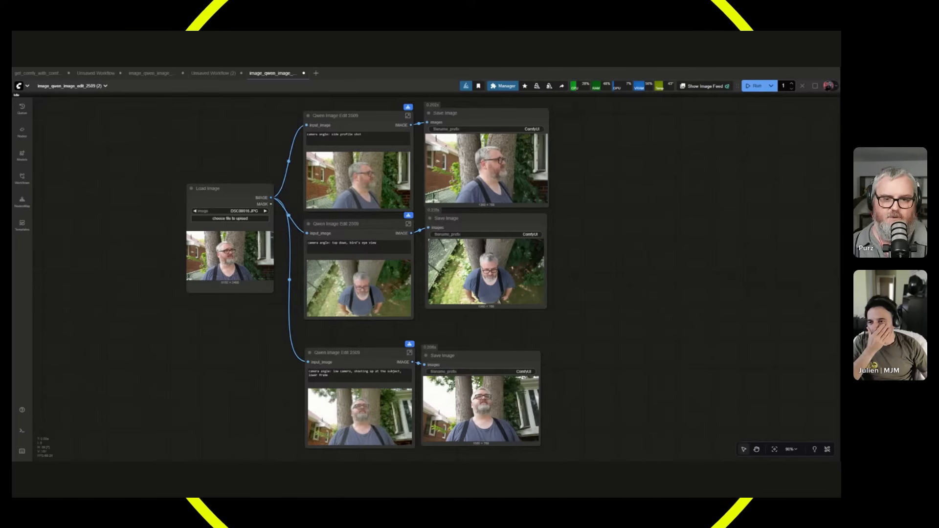
{"action": "left_click_drag", "start_coordinate": [482, 219], "coordinate": [481, 224]}
{"action": "left_click_drag", "start_coordinate": [484, 356], "coordinate": [487, 331]}
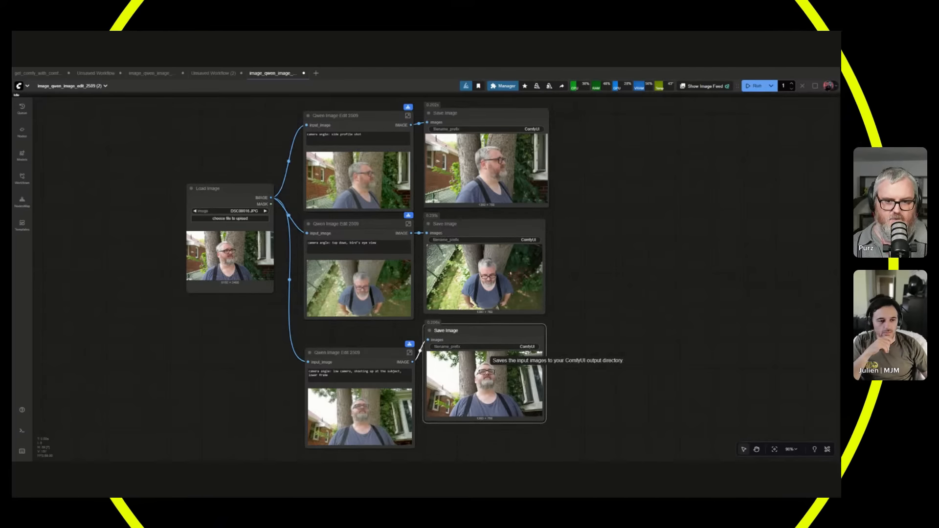
{"action": "scroll", "coordinate": [533, 284], "scroll_direction": "up", "scroll_amount": 1}
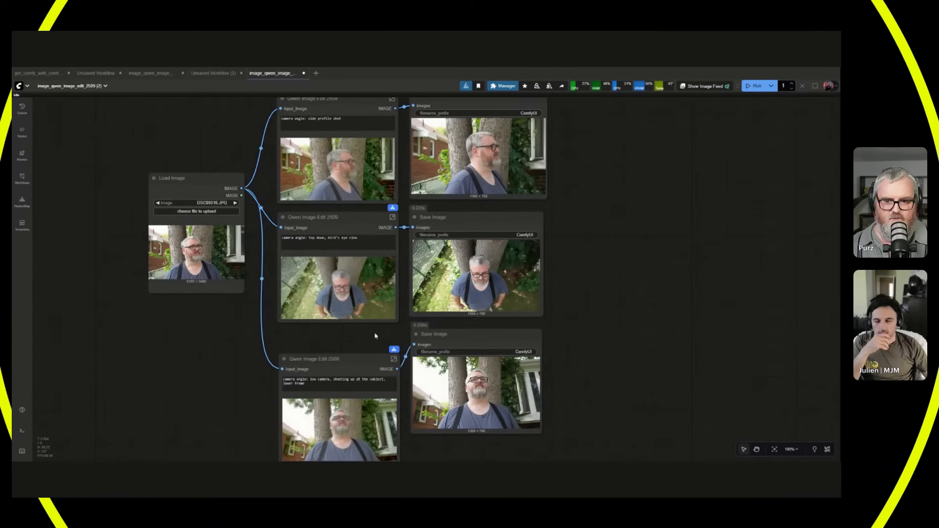
{"action": "left_click_drag", "start_coordinate": [376, 359], "coordinate": [376, 337]}
{"action": "left_click", "coordinate": [597, 304]}
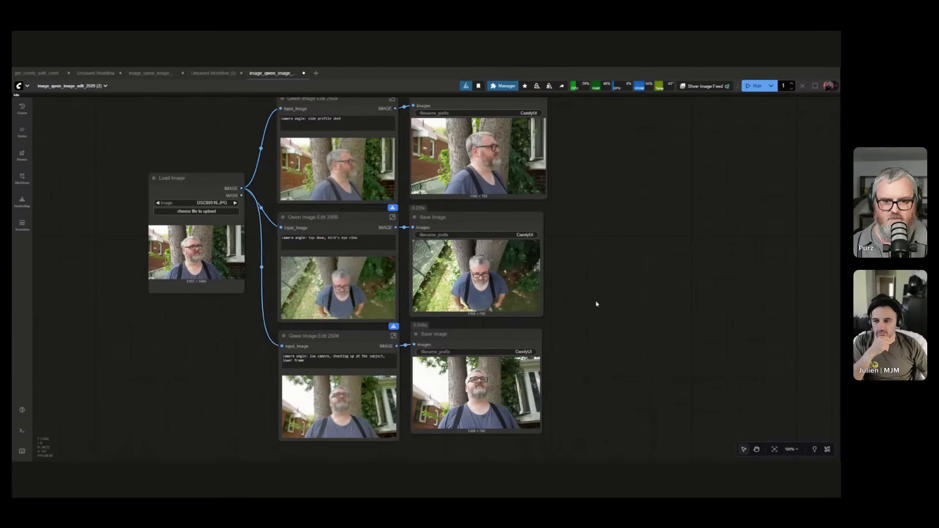
Examine the generated bird's-eye and low-camera images against the original photo.
{"action": "scroll", "coordinate": [483, 279], "scroll_direction": "up", "scroll_amount": 8}
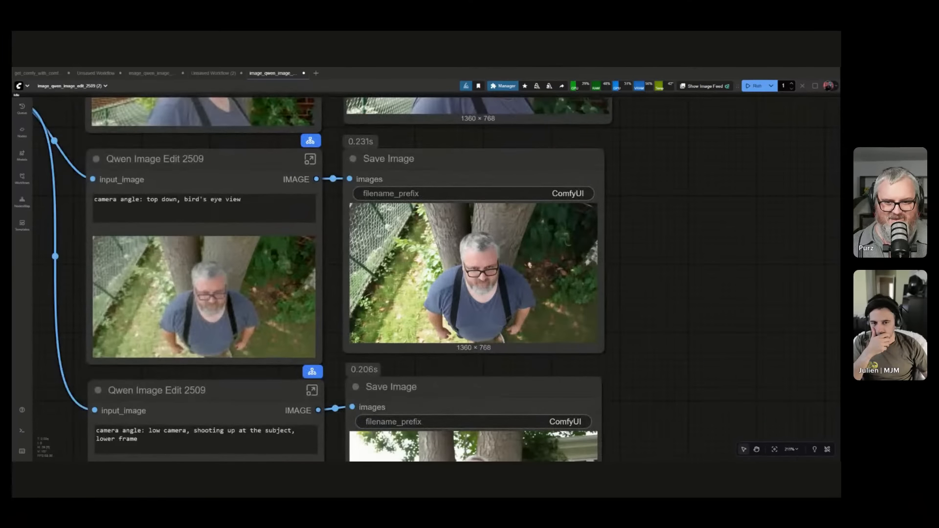
{"action": "scroll", "coordinate": [535, 293], "scroll_direction": "down", "scroll_amount": 8}
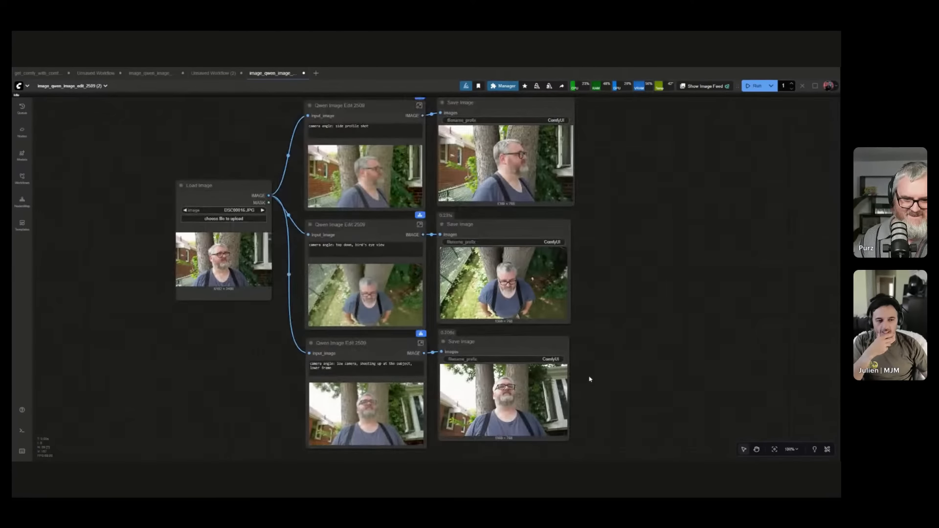
{"action": "scroll", "coordinate": [592, 391], "scroll_direction": "up", "scroll_amount": 4}
{"action": "scroll", "coordinate": [595, 411], "scroll_direction": "down", "scroll_amount": 3}
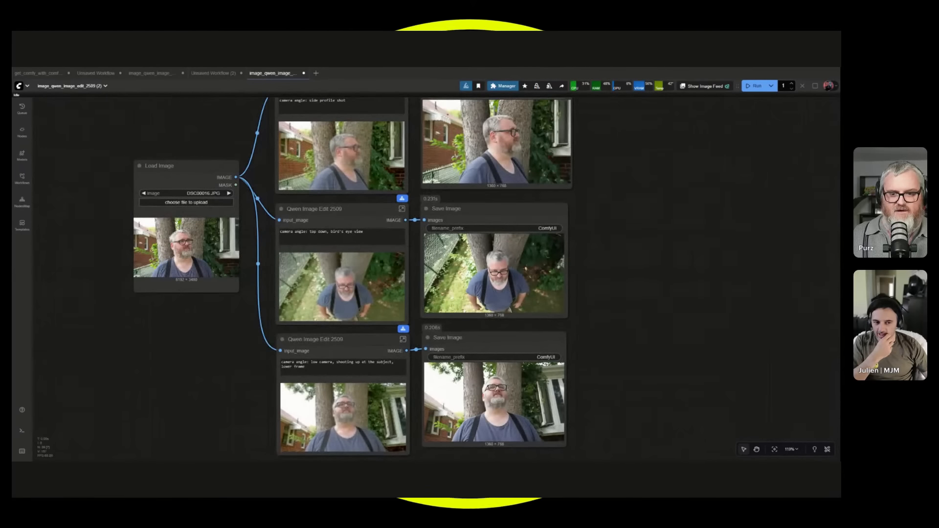
{"action": "scroll", "coordinate": [674, 319], "scroll_direction": "down", "scroll_amount": 2}
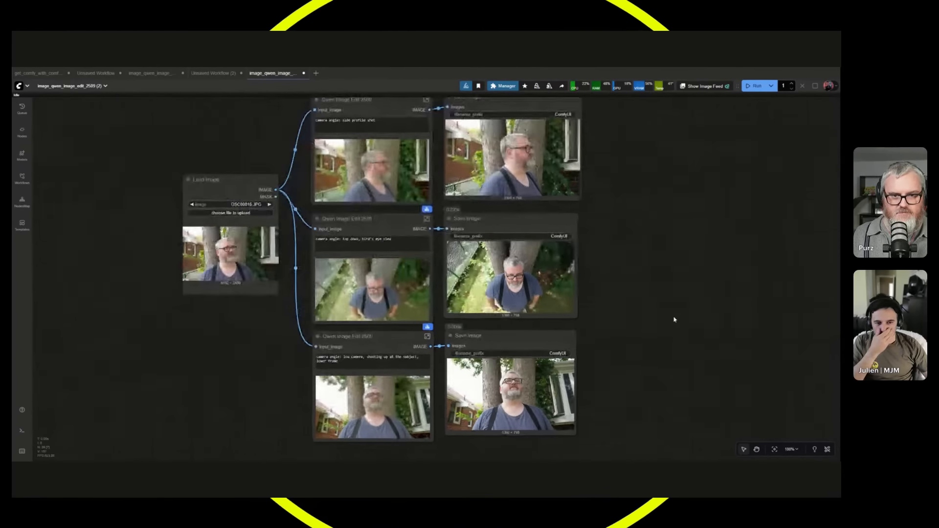
Duplicate all three Qwen Image Edit 2509 and Save Image pairs and place the copies in line beside the originals.
{"action": "left_click_drag", "start_coordinate": [674, 319], "coordinate": [523, 323]}
{"action": "scroll", "coordinate": [510, 336], "scroll_direction": "down", "scroll_amount": 1}
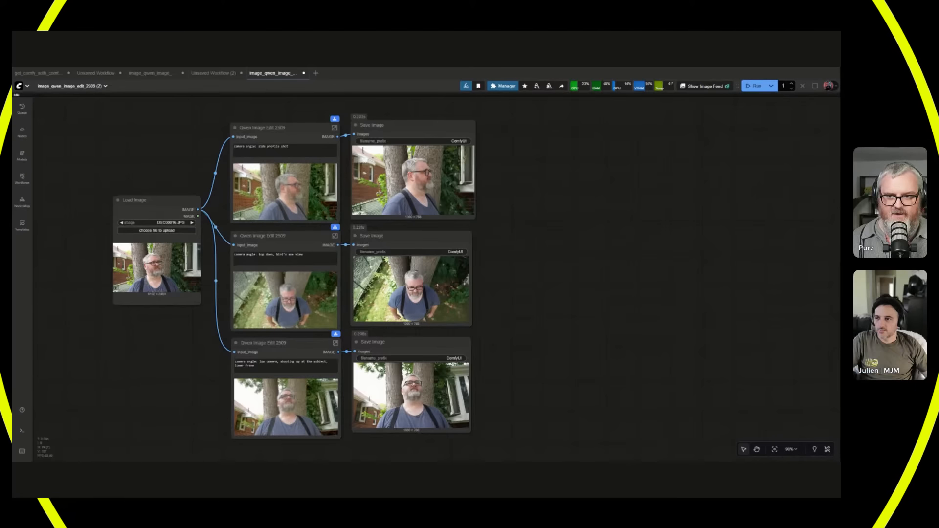
{"action": "left_click_drag", "start_coordinate": [282, 105], "coordinate": [443, 454]}
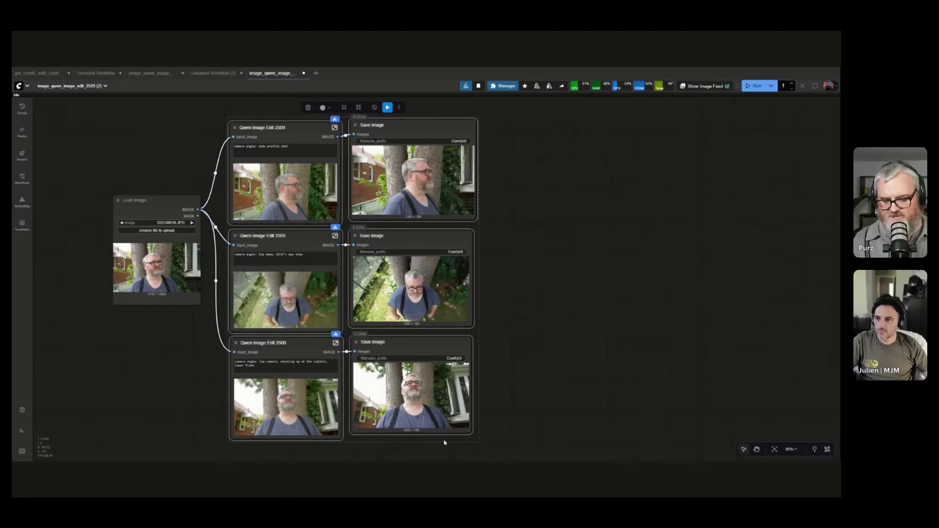
{"action": "key", "text": "ctrl+c"}
{"action": "key", "text": "ctrl+v"}
{"action": "left_click_drag", "start_coordinate": [651, 195], "coordinate": [559, 129]}
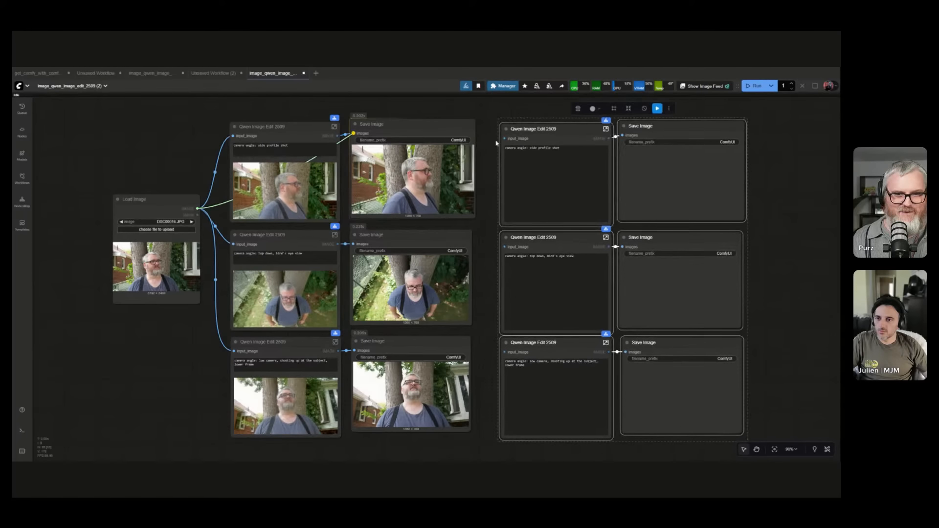
Connect the Load Image node's image output to the input_image of the three copied Qwen Image Edit 2509 nodes.
{"action": "mouse_move", "coordinate": [203, 212]}
{"action": "left_mouse_down"}
{"action": "mouse_move", "coordinate": [486, 287]}
{"action": "mouse_move", "coordinate": [191, 219]}
{"action": "left_mouse_up"}
{"action": "left_click_drag", "start_coordinate": [188, 215], "coordinate": [494, 254]}
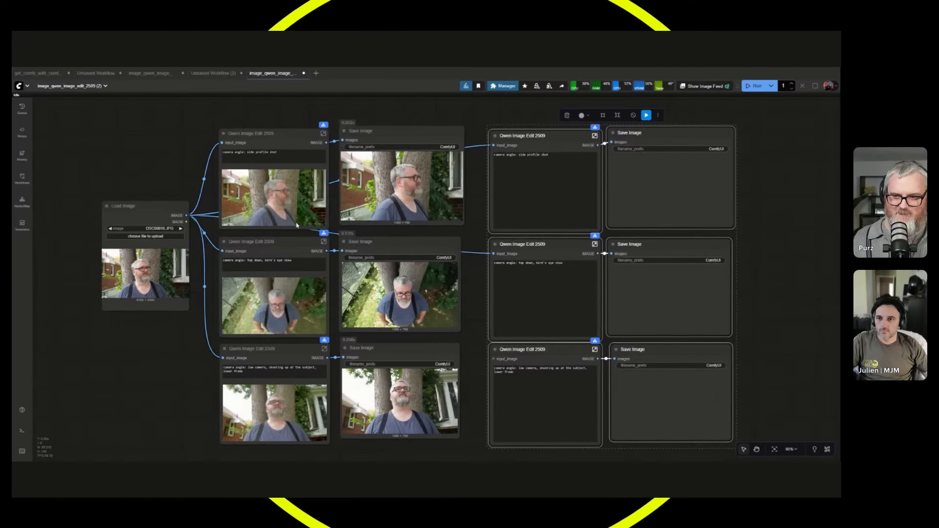
{"action": "left_click_drag", "start_coordinate": [215, 228], "coordinate": [494, 359]}
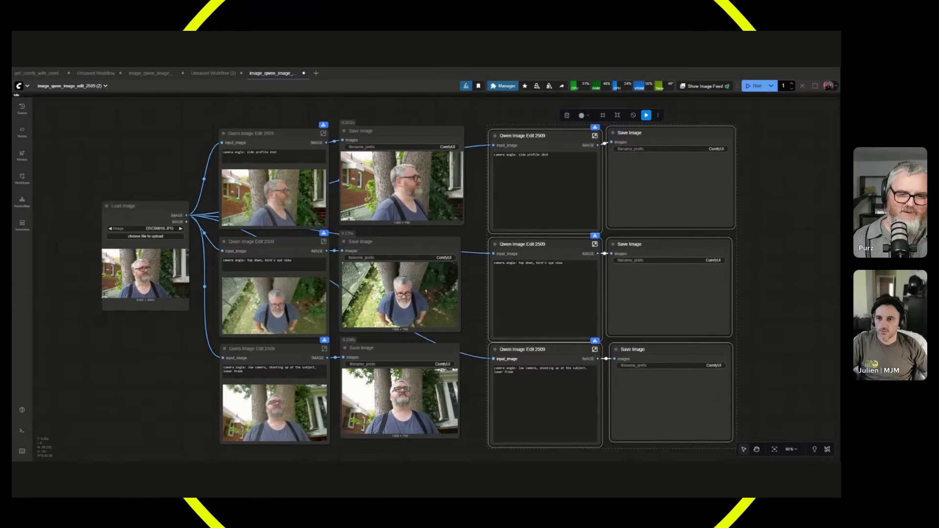
Open the camera angle prompt of the top copied Qwen Image Edit 2509 node for editing.
{"action": "scroll", "coordinate": [504, 355], "scroll_direction": "down", "scroll_amount": 3}
{"action": "left_click_drag", "start_coordinate": [683, 358], "coordinate": [515, 342]}
{"action": "left_click", "coordinate": [375, 209]}
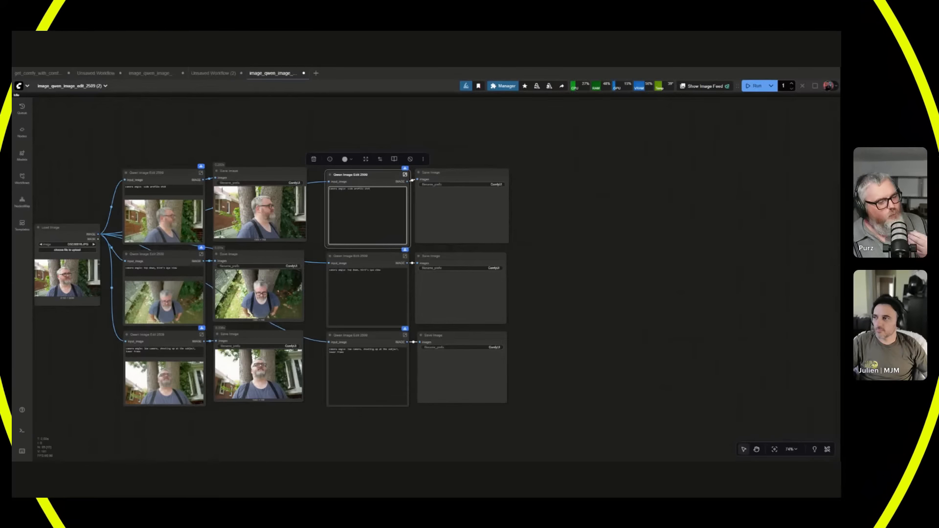
{"action": "scroll", "coordinate": [283, 222], "scroll_direction": "up", "scroll_amount": 4}
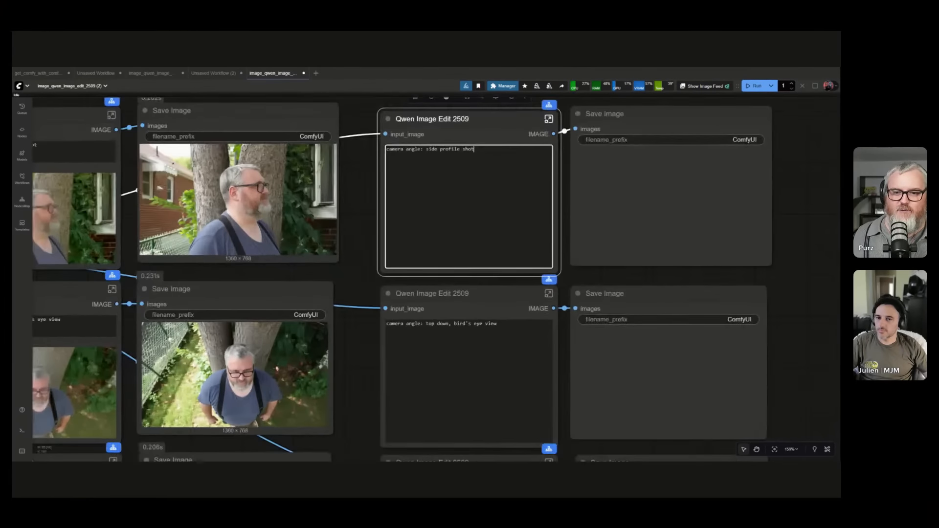
{"action": "scroll", "coordinate": [832, 318], "scroll_direction": "down", "scroll_amount": 3}
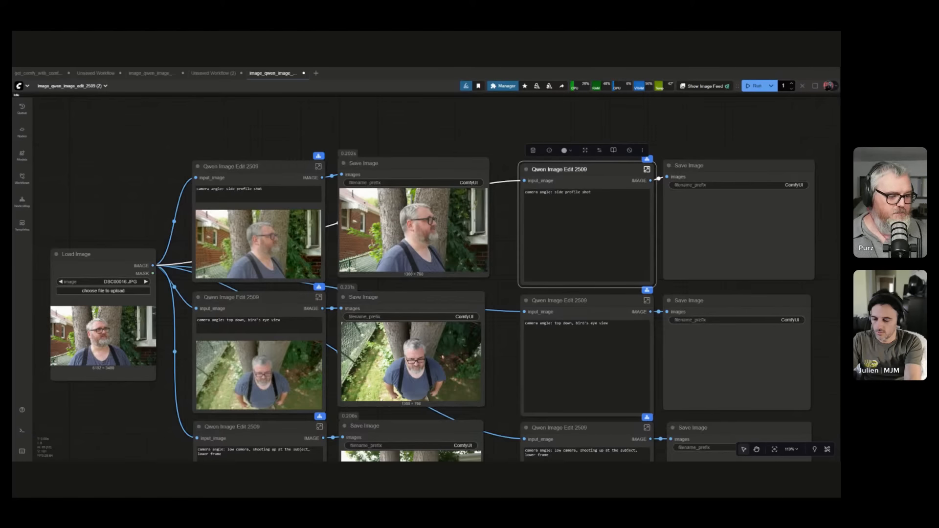
{"action": "left_click_drag", "start_coordinate": [471, 128], "coordinate": [451, 99]}
{"action": "scroll", "coordinate": [451, 100], "scroll_direction": "down", "scroll_amount": 2}
{"action": "scroll", "coordinate": [471, 224], "scroll_direction": "down", "scroll_amount": 1}
{"action": "scroll", "coordinate": [419, 295], "scroll_direction": "up", "scroll_amount": 1}
{"action": "left_click_drag", "start_coordinate": [469, 312], "coordinate": [426, 310]}
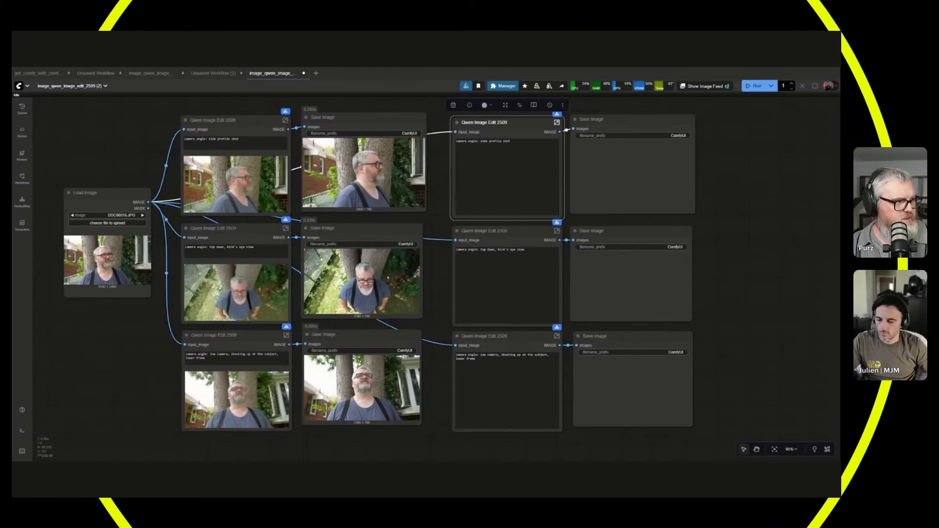
Move the Load Image node up so it sits level with the first Qwen Image Edit 2509 node.
{"action": "mouse_move", "coordinate": [128, 153]}
{"action": "left_mouse_down"}
{"action": "mouse_move", "coordinate": [165, 153]}
{"action": "mouse_move", "coordinate": [132, 156]}
{"action": "left_mouse_up"}
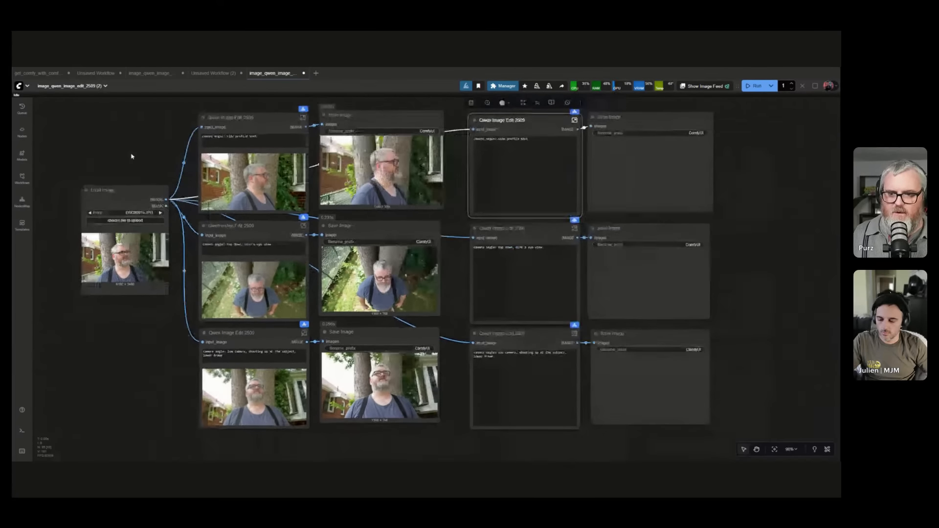
{"action": "left_click_drag", "start_coordinate": [103, 190], "coordinate": [95, 175]}
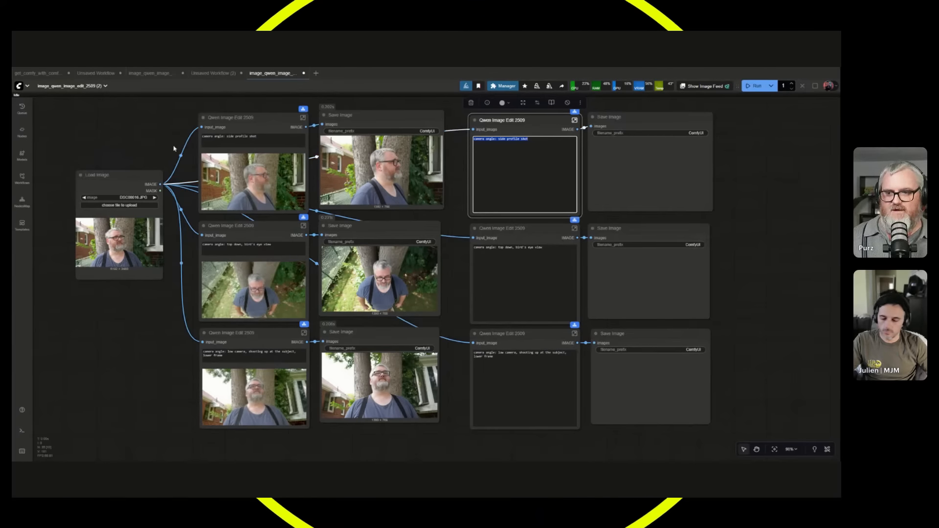
{"action": "scroll", "coordinate": [190, 203], "scroll_direction": "down", "scroll_amount": 2}
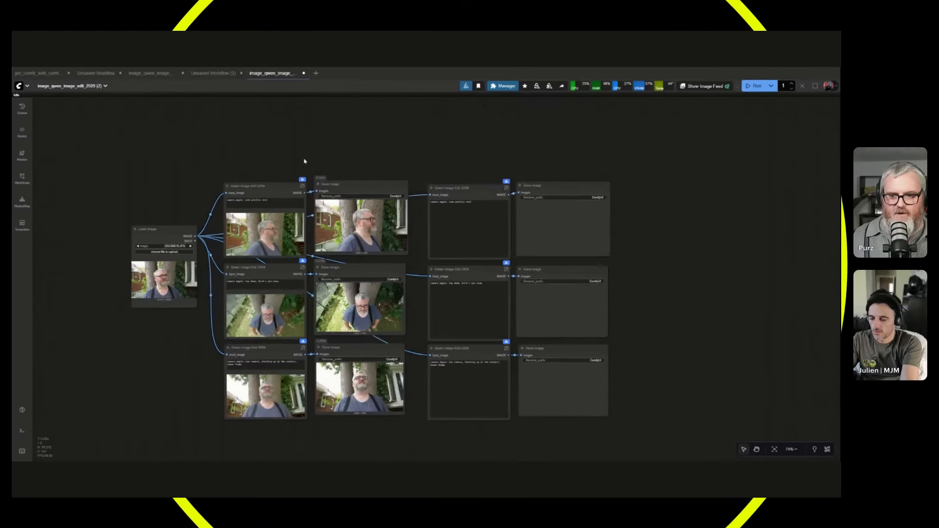
{"action": "left_click", "coordinate": [260, 268]}
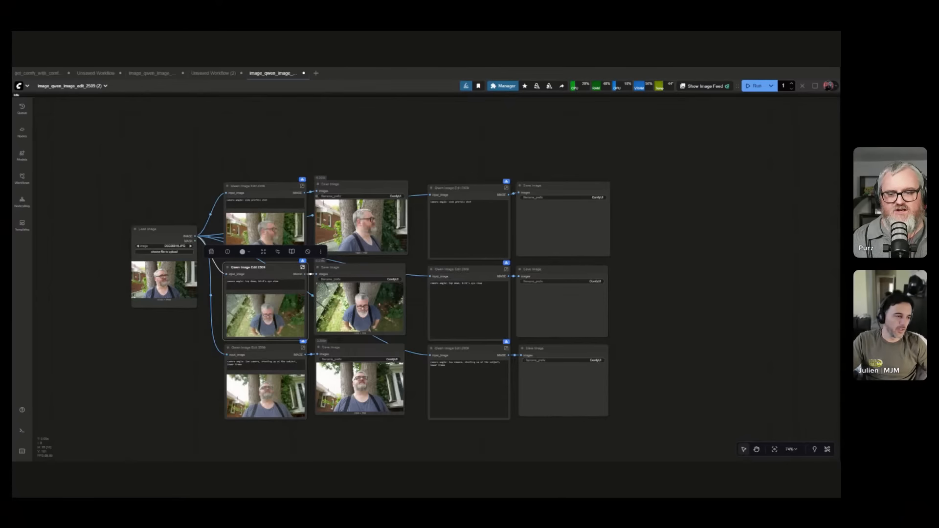
{"action": "left_click_drag", "start_coordinate": [131, 246], "coordinate": [133, 205]}
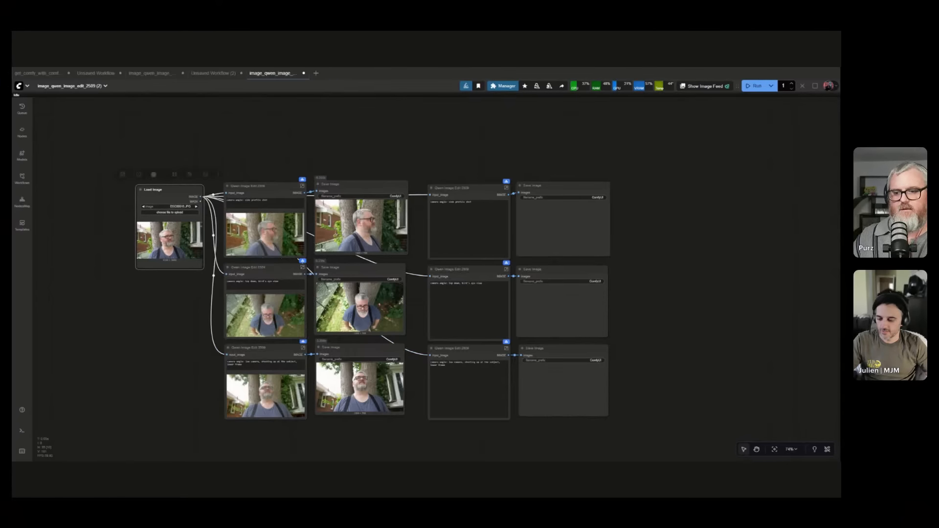
Delete the three copied Qwen Image Edit 2509 and Save Image pairs.
{"action": "scroll", "coordinate": [313, 331], "scroll_direction": "up", "scroll_amount": 3}
{"action": "scroll", "coordinate": [313, 331], "scroll_direction": "up", "scroll_amount": 1}
{"action": "left_click_drag", "start_coordinate": [717, 147], "coordinate": [610, 460]}
{"action": "key", "text": "Delete"}
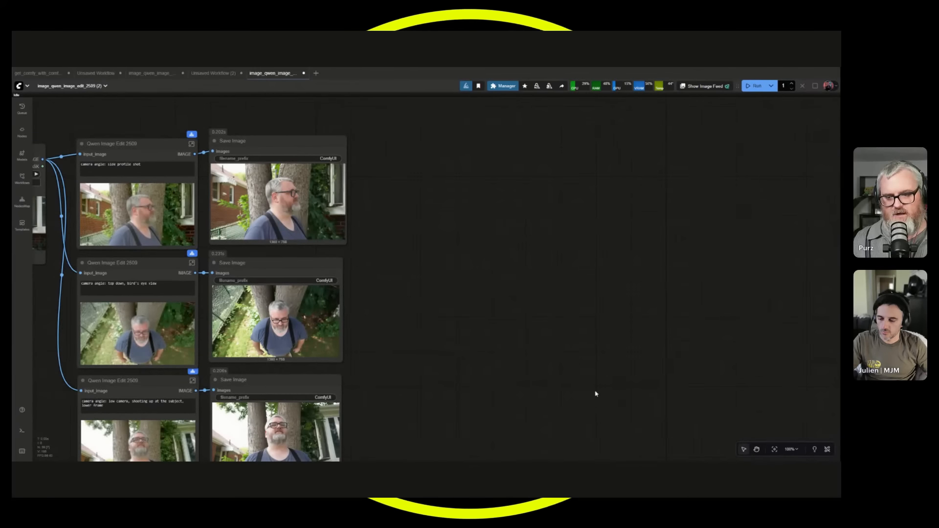
Add a String Get Line node to the empty canvas beside the Save Image nodes.
{"action": "key", "text": "period"}
{"action": "scroll", "coordinate": [651, 356], "scroll_direction": "up", "scroll_amount": 2}
{"action": "left_click_drag", "start_coordinate": [648, 356], "coordinate": [730, 329]}
{"action": "scroll", "coordinate": [687, 302], "scroll_direction": "up", "scroll_amount": 1}
{"action": "scroll", "coordinate": [706, 300], "scroll_direction": "up", "scroll_amount": 1}
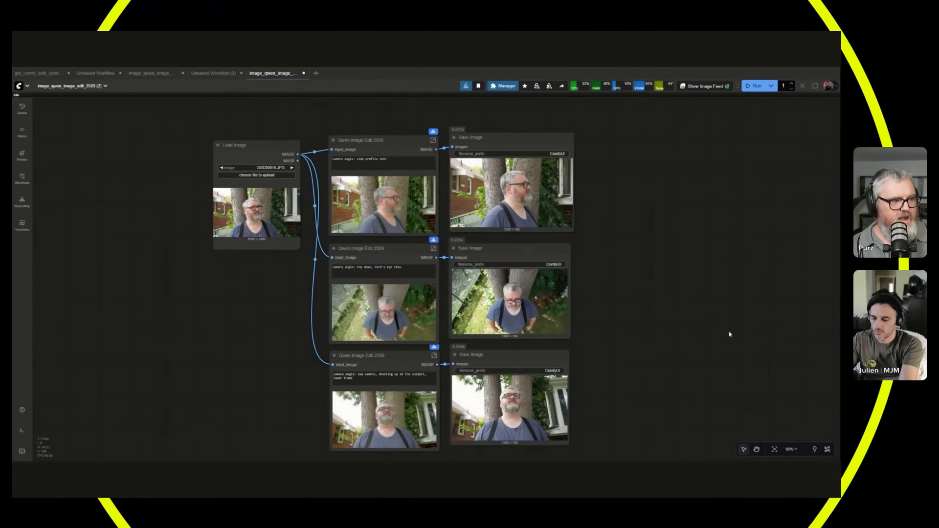
{"action": "left_click_drag", "start_coordinate": [695, 276], "coordinate": [682, 269]}
{"action": "double_click", "coordinate": [631, 243]}
{"action": "type", "text": "get line"}
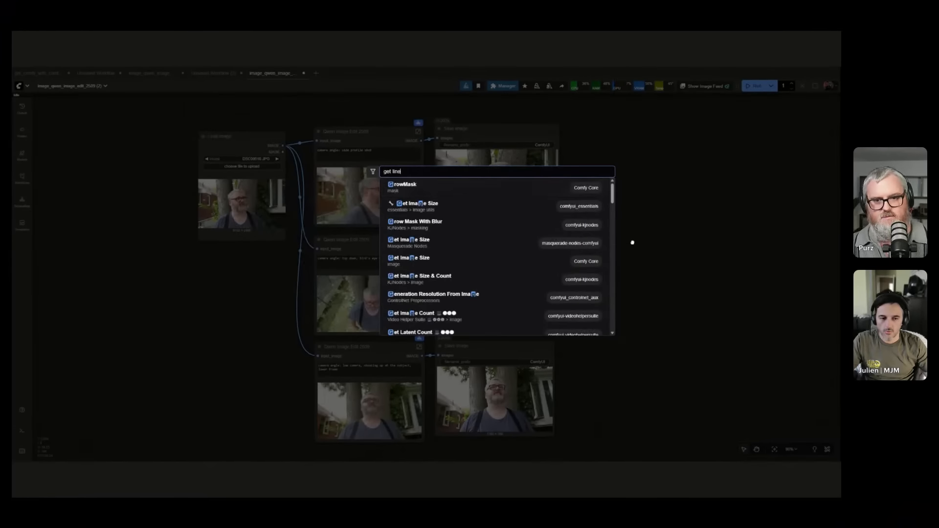
{"action": "left_click", "coordinate": [465, 184]}
{"action": "scroll", "coordinate": [685, 265], "scroll_direction": "up", "scroll_amount": 8}
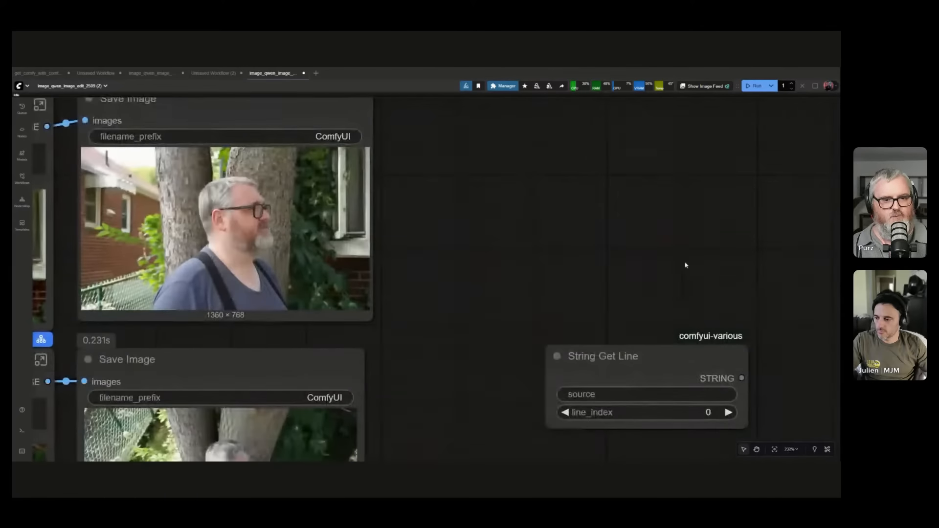
Look up the String Get Line node's pack among the custom nodes by searching "various" and "jw", and close the manager.
{"action": "left_click_drag", "start_coordinate": [659, 288], "coordinate": [500, 96]}
{"action": "scroll", "coordinate": [531, 159], "scroll_direction": "up", "scroll_amount": 8}
{"action": "left_click_drag", "start_coordinate": [690, 251], "coordinate": [683, 300]}
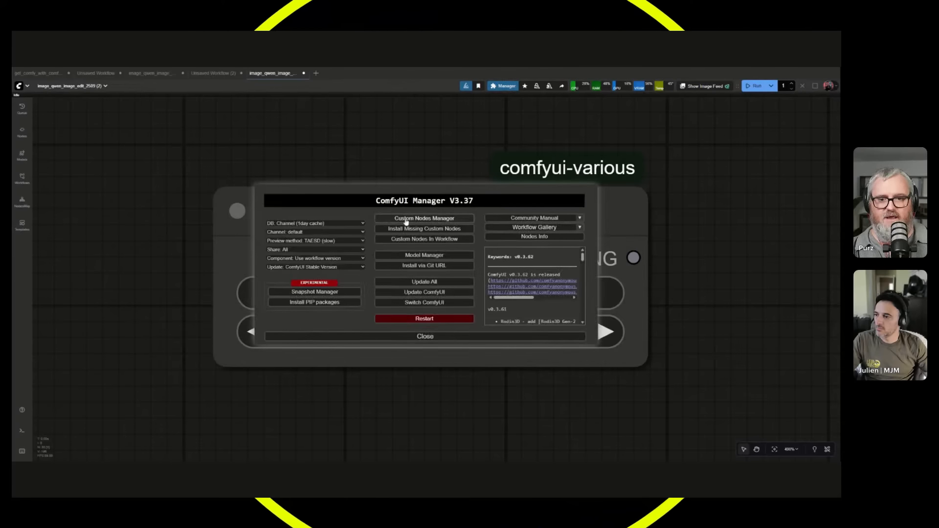
{"action": "left_click", "coordinate": [424, 218]}
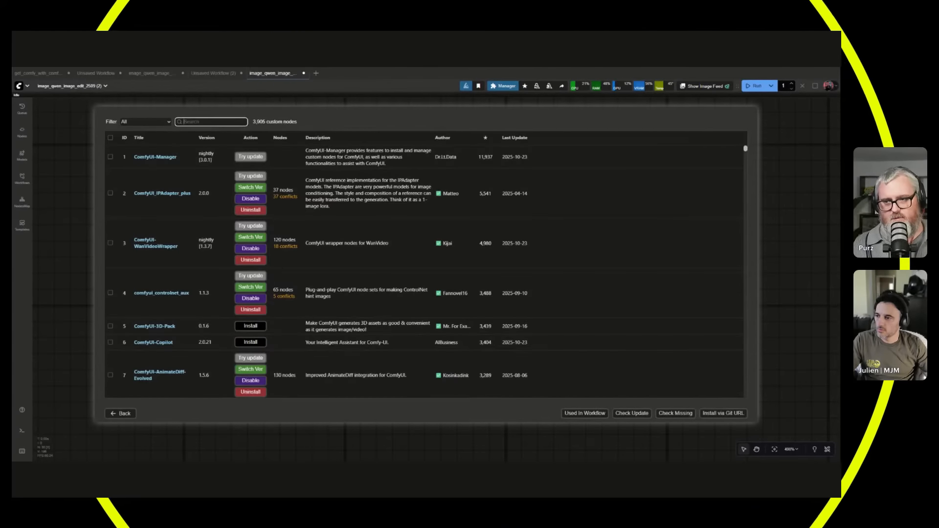
{"action": "type", "text": "various"}
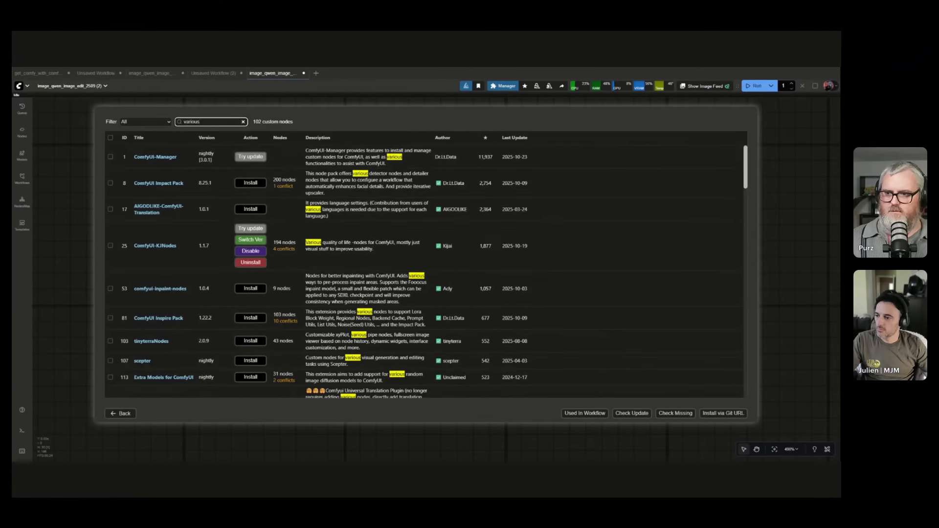
{"action": "type", "text": "iw"}
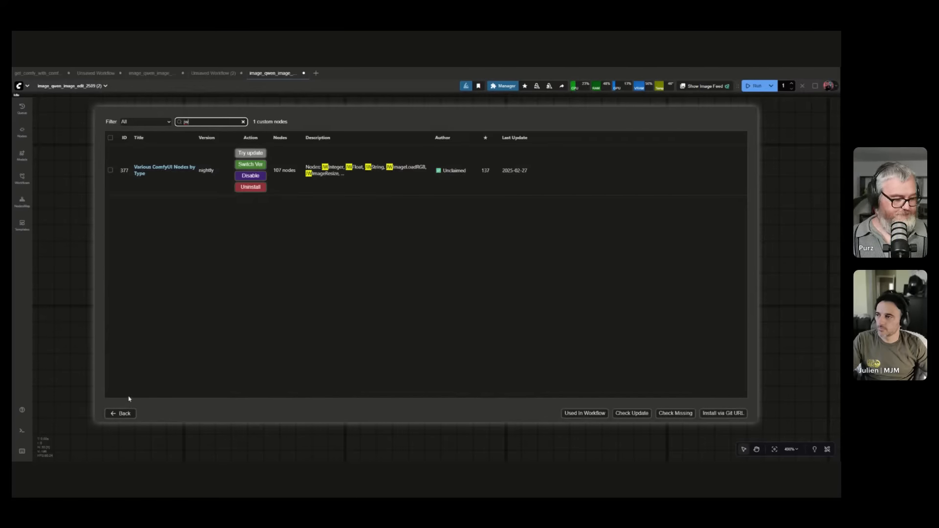
{"action": "left_click", "coordinate": [126, 416]}
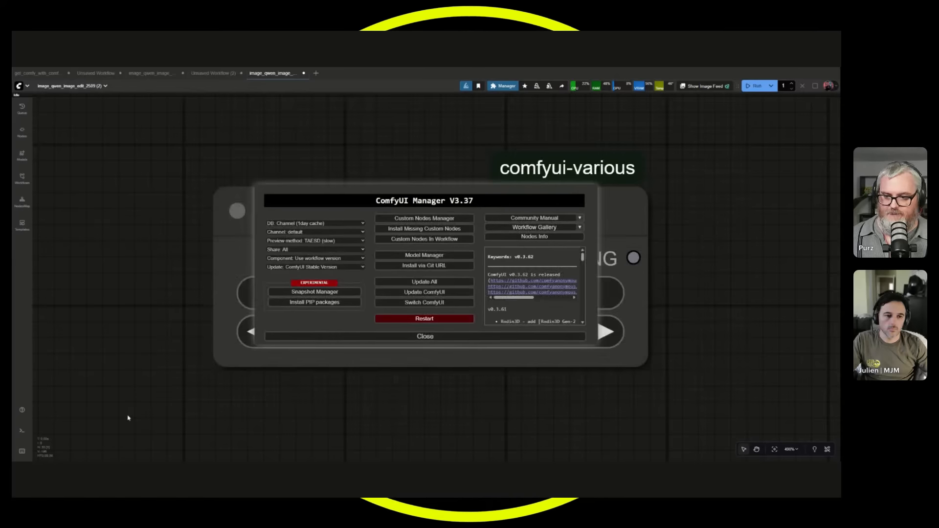
{"action": "left_click", "coordinate": [373, 336]}
Move the Load Image node farther away from the Qwen Image Edit 2509 column.
{"action": "scroll", "coordinate": [418, 298], "scroll_direction": "up", "scroll_amount": 3}
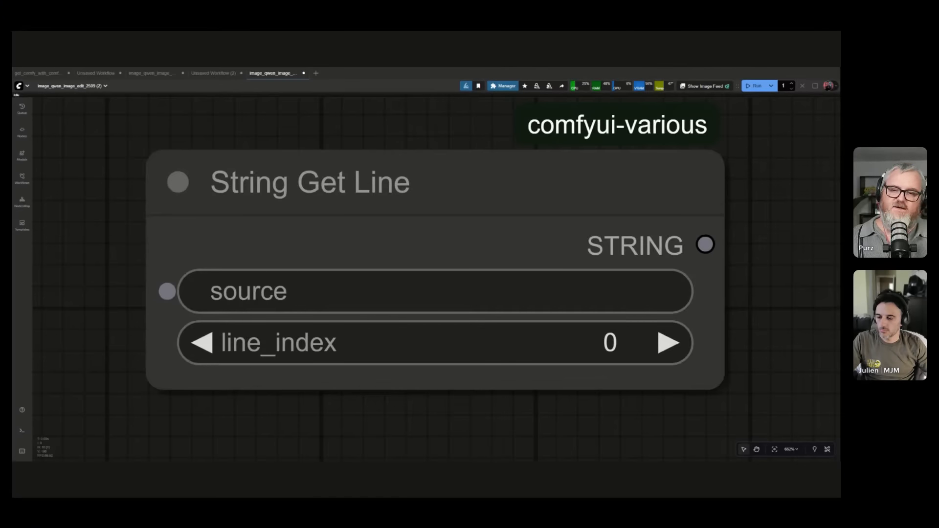
{"action": "scroll", "coordinate": [386, 261], "scroll_direction": "down", "scroll_amount": 10}
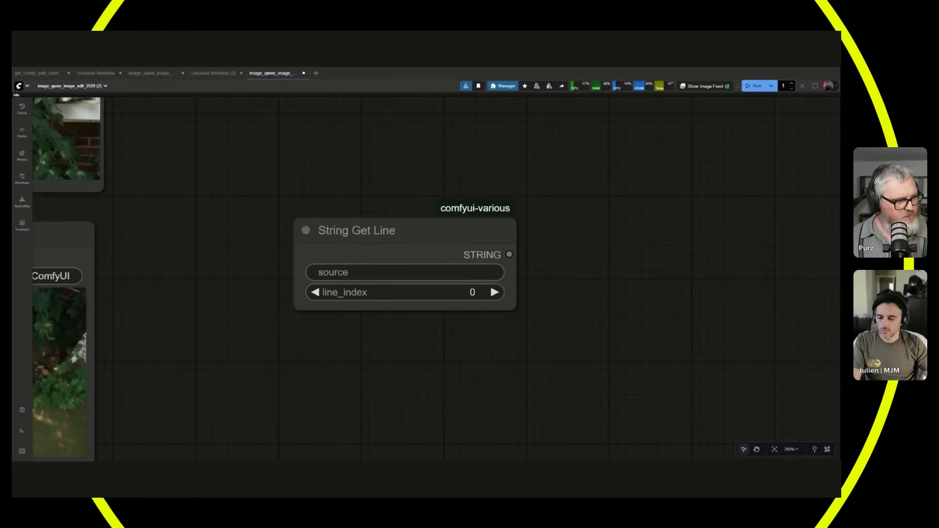
{"action": "scroll", "coordinate": [335, 201], "scroll_direction": "down", "scroll_amount": 8}
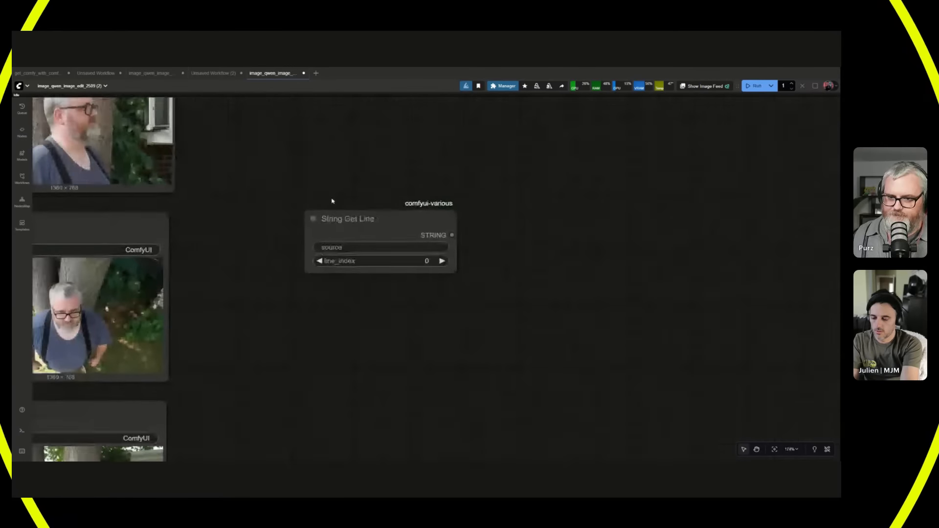
{"action": "scroll", "coordinate": [344, 201], "scroll_direction": "down", "scroll_amount": 3}
{"action": "left_click_drag", "start_coordinate": [344, 201], "coordinate": [550, 200]}
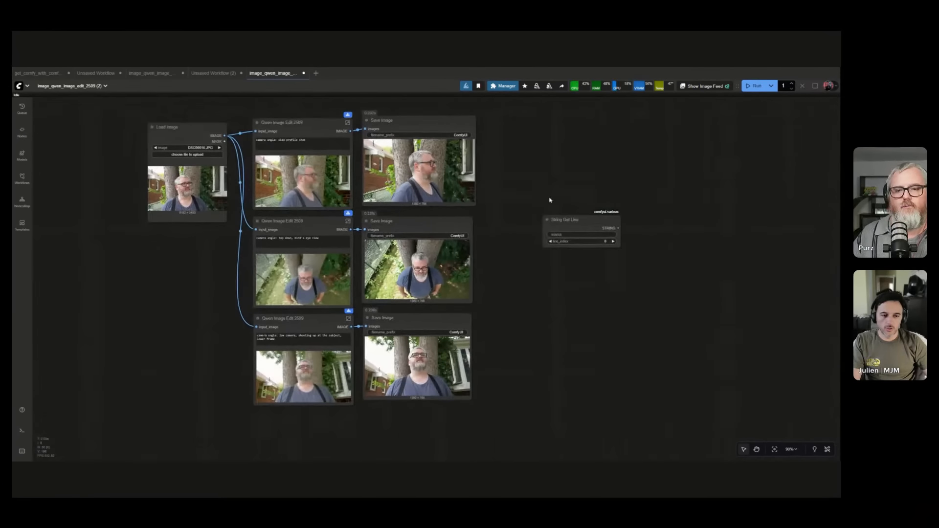
{"action": "left_click_drag", "start_coordinate": [185, 128], "coordinate": [128, 137]}
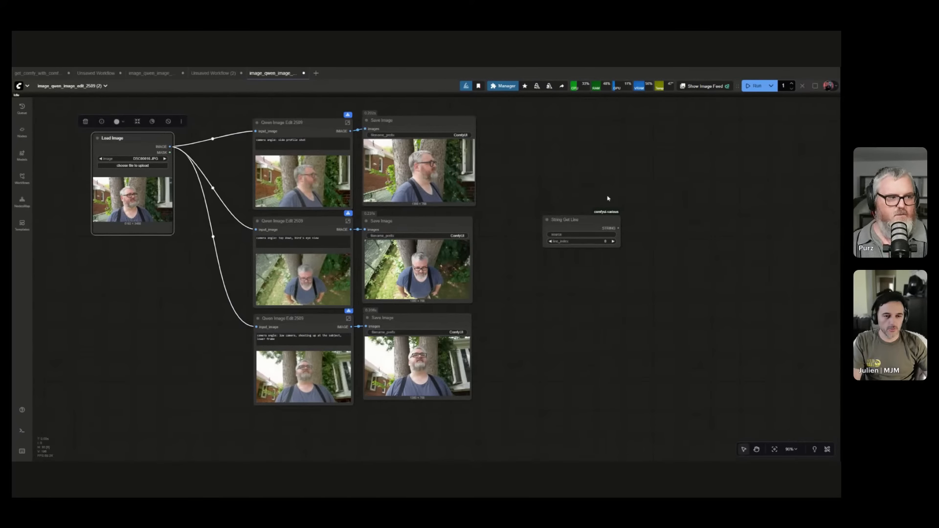
Add a Google Gemini node above the Load Image node.
{"action": "left_click_drag", "start_coordinate": [383, 133], "coordinate": [427, 196]}
{"action": "scroll", "coordinate": [427, 196], "scroll_direction": "up", "scroll_amount": 3}
{"action": "scroll", "coordinate": [182, 142], "scroll_direction": "up", "scroll_amount": 2}
{"action": "left_click_drag", "start_coordinate": [183, 142], "coordinate": [329, 185]}
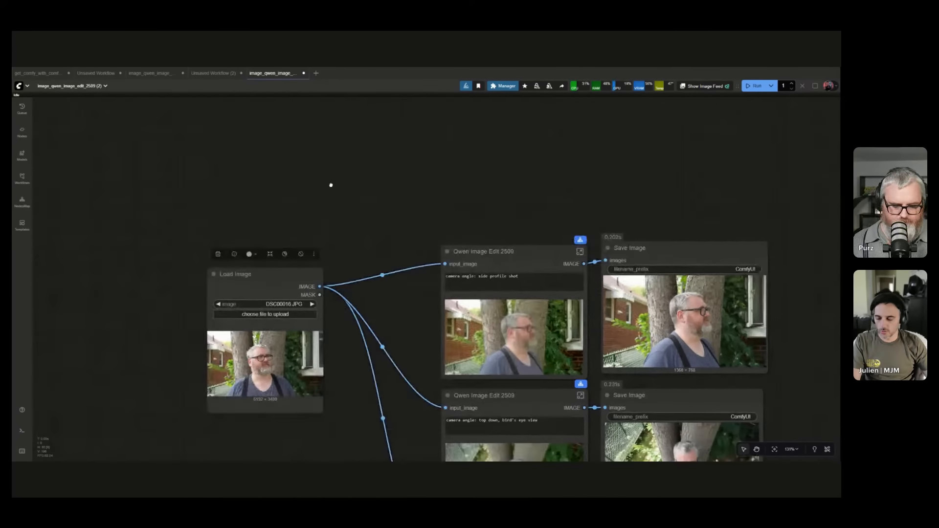
{"action": "double_click", "coordinate": [330, 186]}
{"action": "type", "text": "gemini"}
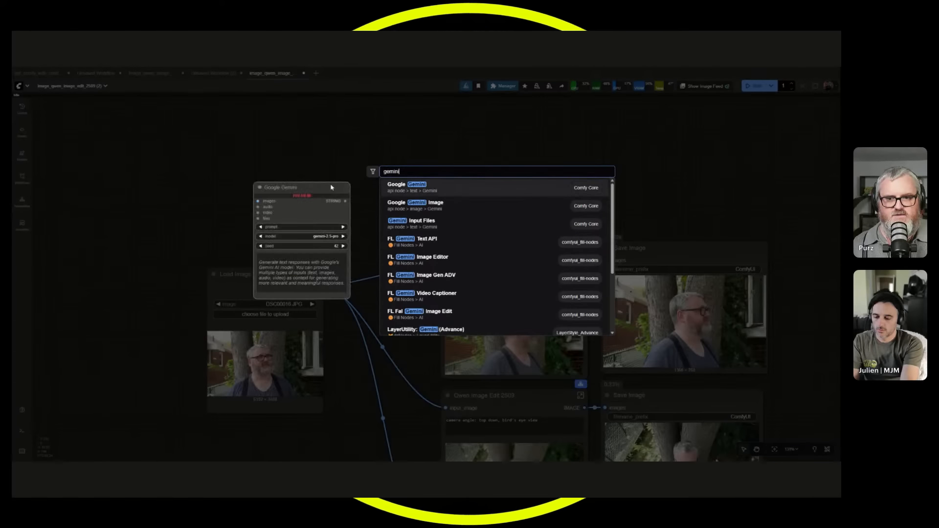
{"action": "left_click", "coordinate": [429, 190]}
Set the Google Gemini node's model to gemini-2.5-flash.
{"action": "scroll", "coordinate": [347, 222], "scroll_direction": "up", "scroll_amount": 6}
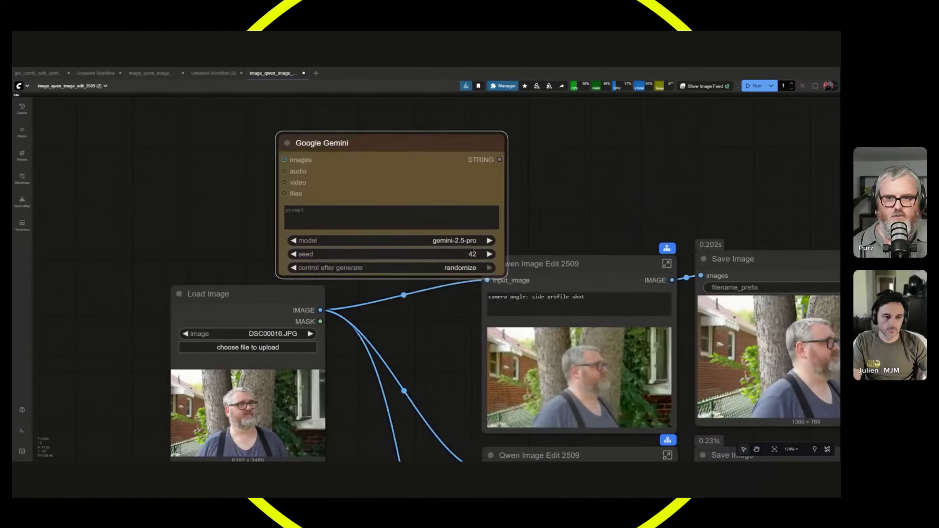
{"action": "scroll", "coordinate": [406, 203], "scroll_direction": "up", "scroll_amount": 1}
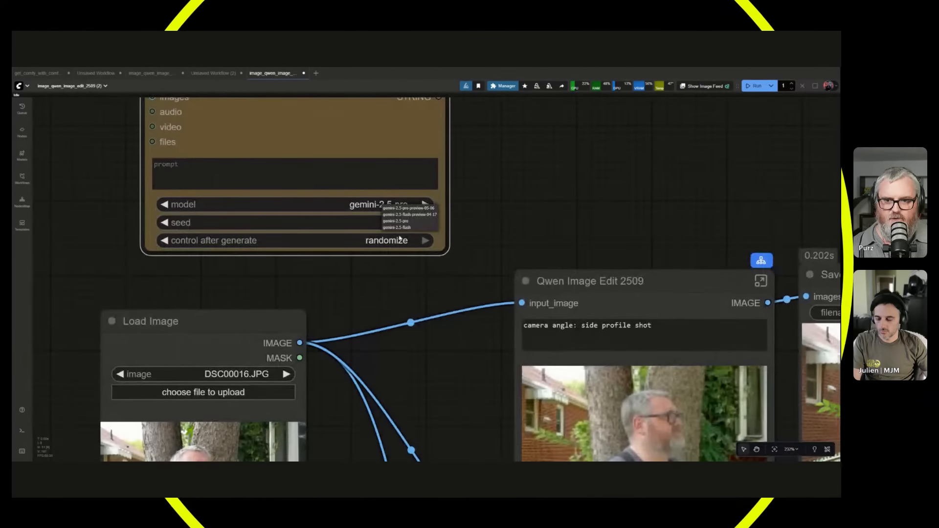
{"action": "left_click", "coordinate": [426, 204]}
{"action": "scroll", "coordinate": [379, 207], "scroll_direction": "down", "scroll_amount": 2}
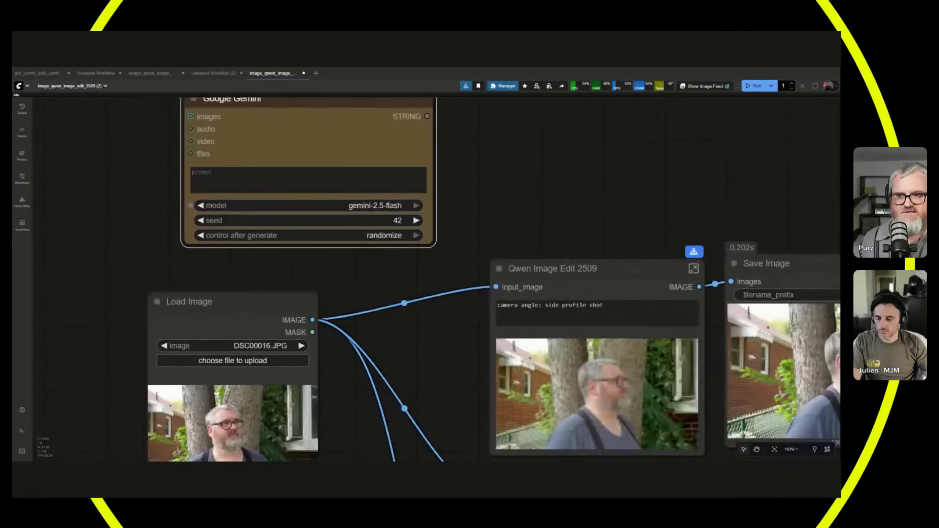
Reposition the Google Gemini node and connect the Load Image node's IMAGE output to its images input.
{"action": "left_click_drag", "start_coordinate": [478, 215], "coordinate": [476, 289]}
{"action": "scroll", "coordinate": [452, 298], "scroll_direction": "down", "scroll_amount": 1}
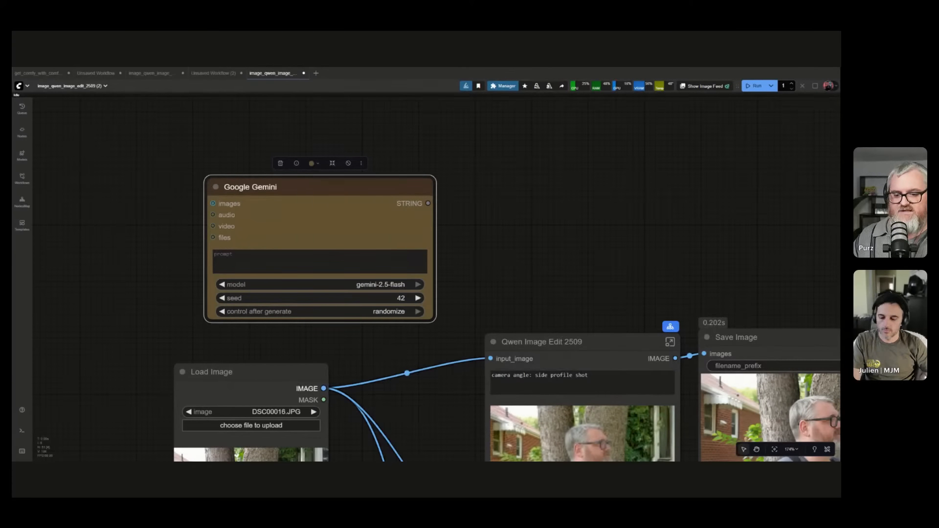
{"action": "left_click_drag", "start_coordinate": [341, 373], "coordinate": [341, 372]}
{"action": "key", "text": "Escape"}
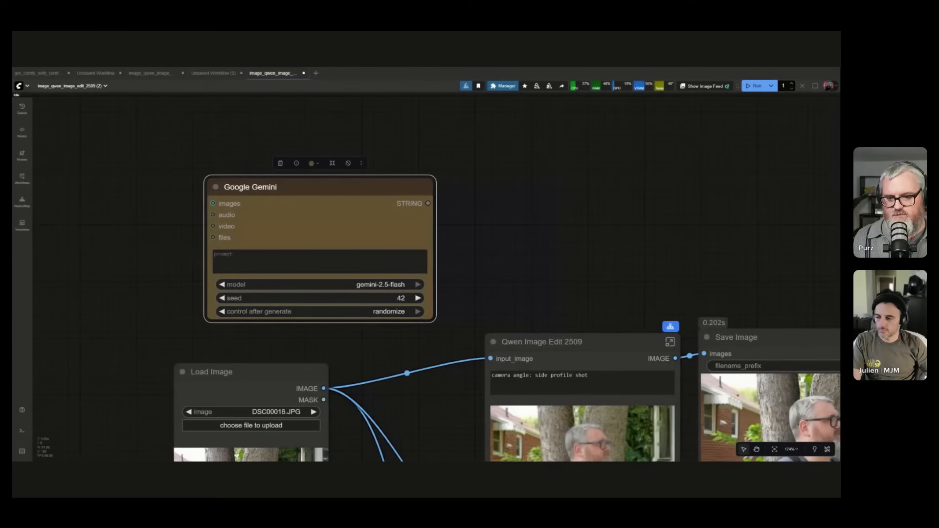
{"action": "left_click_drag", "start_coordinate": [212, 204], "coordinate": [212, 203]}
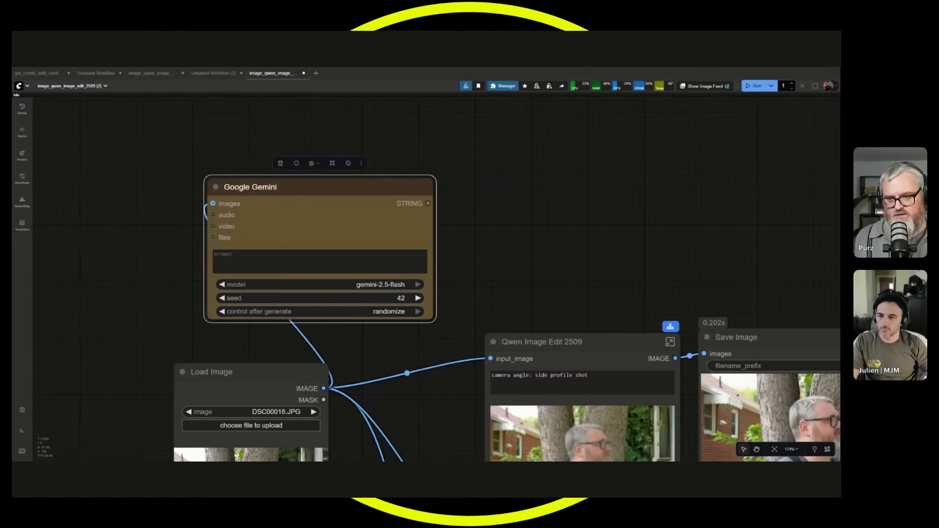
{"action": "left_click_drag", "start_coordinate": [291, 229], "coordinate": [316, 228]}
{"action": "scroll", "coordinate": [316, 228], "scroll_direction": "up", "scroll_amount": 3}
{"action": "scroll", "coordinate": [478, 283], "scroll_direction": "down", "scroll_amount": 2}
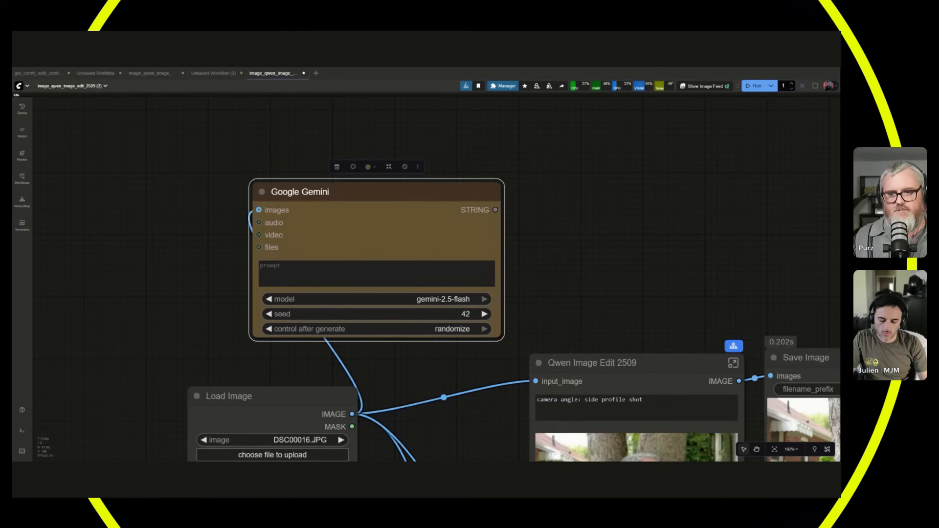
{"action": "left_click_drag", "start_coordinate": [495, 210], "coordinate": [577, 189]}
{"action": "left_click", "coordinate": [644, 185]}
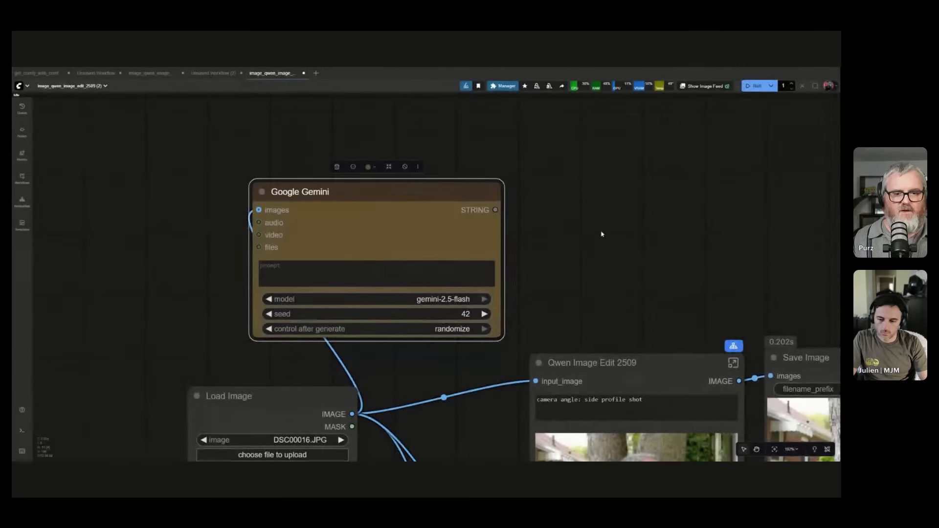
Move the String Get Line node next to the Google Gemini node, above the Qwen Image Edit 2509 nodes.
{"action": "scroll", "coordinate": [618, 273], "scroll_direction": "down", "scroll_amount": 3}
{"action": "left_click_drag", "start_coordinate": [701, 273], "coordinate": [331, 252]}
{"action": "scroll", "coordinate": [331, 252], "scroll_direction": "down", "scroll_amount": 3}
{"action": "left_click_drag", "start_coordinate": [366, 225], "coordinate": [415, 151]}
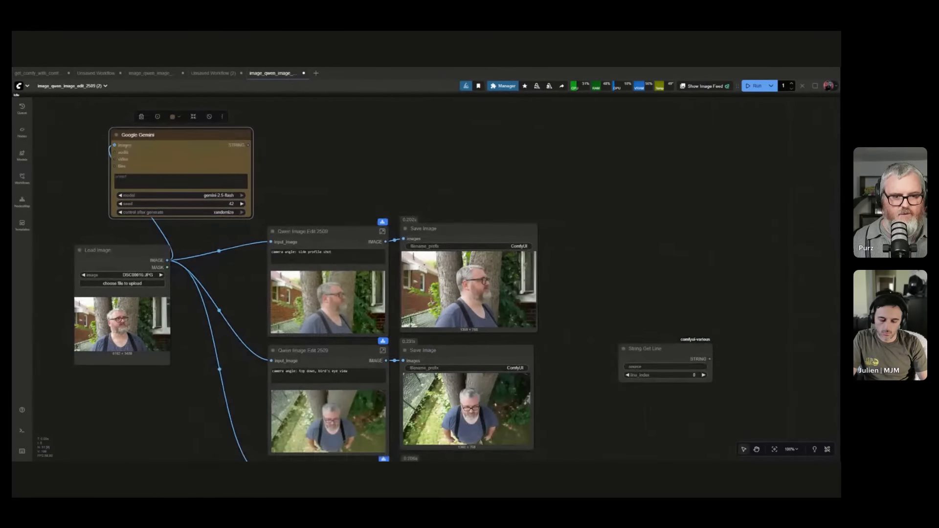
{"action": "left_click_drag", "start_coordinate": [646, 350], "coordinate": [322, 124]}
Add a Show Text node fed by the Google Gemini node's STRING output.
{"action": "scroll", "coordinate": [509, 252], "scroll_direction": "up", "scroll_amount": 5}
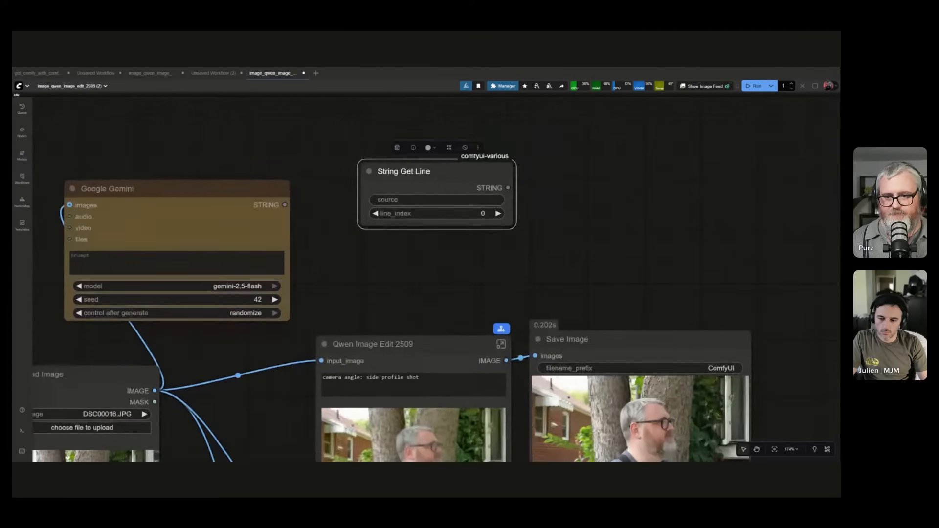
{"action": "left_click_drag", "start_coordinate": [468, 281], "coordinate": [484, 147]}
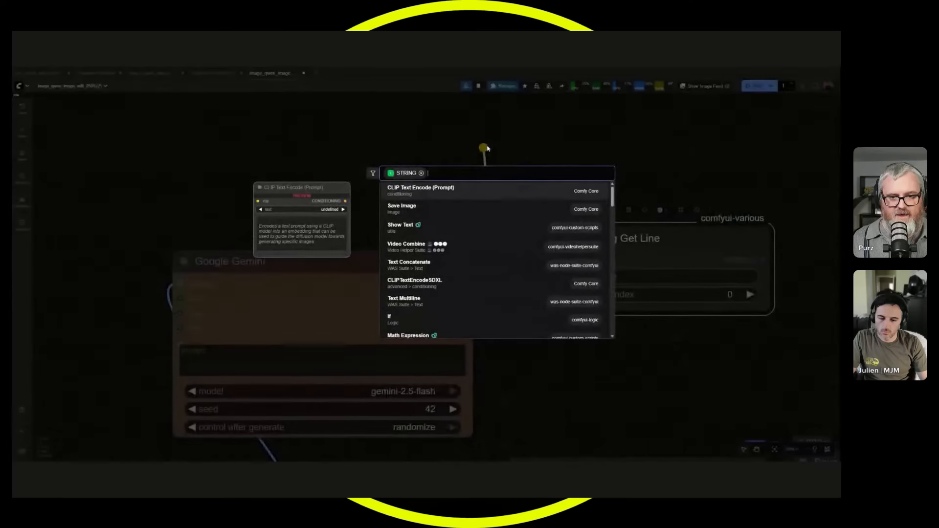
{"action": "left_click", "coordinate": [454, 233]}
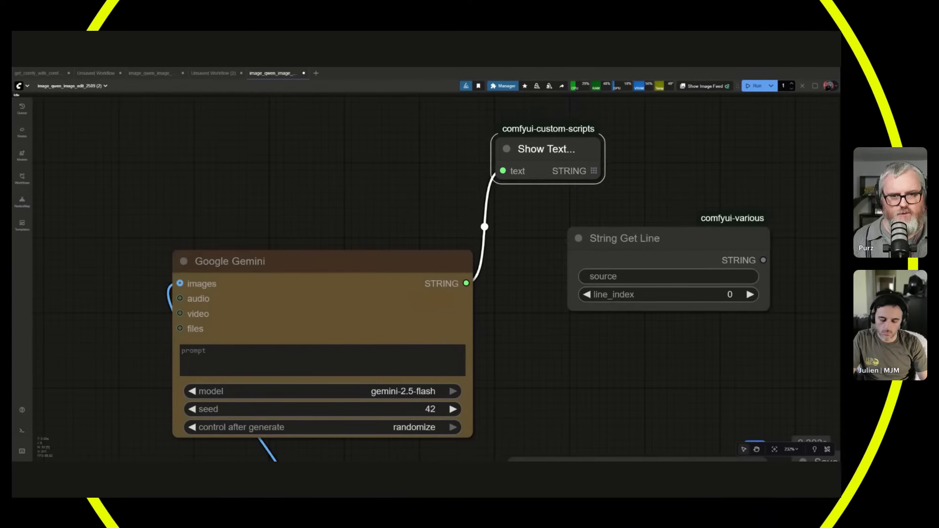
{"action": "scroll", "coordinate": [352, 174], "scroll_direction": "up", "scroll_amount": 10}
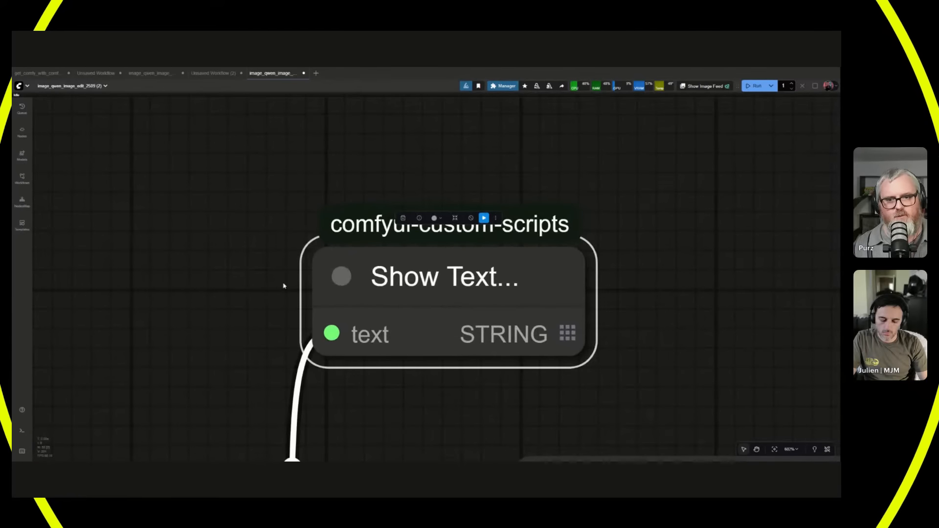
{"action": "left_click", "coordinate": [667, 202]}
{"action": "scroll", "coordinate": [590, 231], "scroll_direction": "down", "scroll_amount": 10}
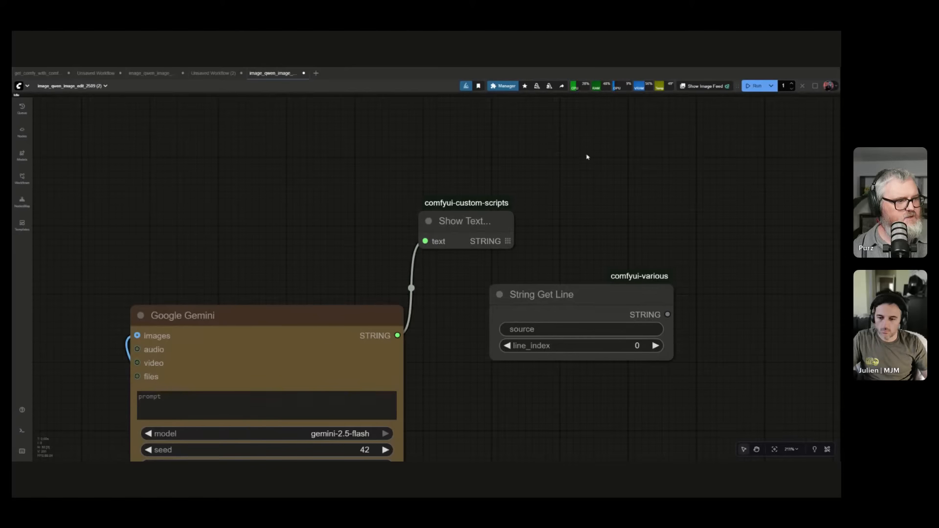
Connect the Show Text node's STRING output to the String Get Line node's source input and arrange both nodes beside the Google Gemini node.
{"action": "left_click_drag", "start_coordinate": [465, 221], "coordinate": [484, 250]}
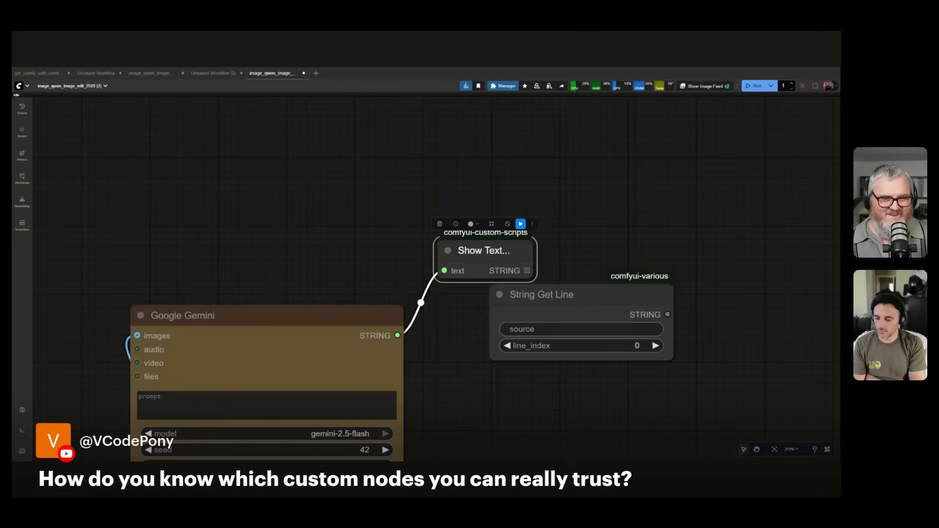
{"action": "left_click_drag", "start_coordinate": [538, 294], "coordinate": [559, 343]}
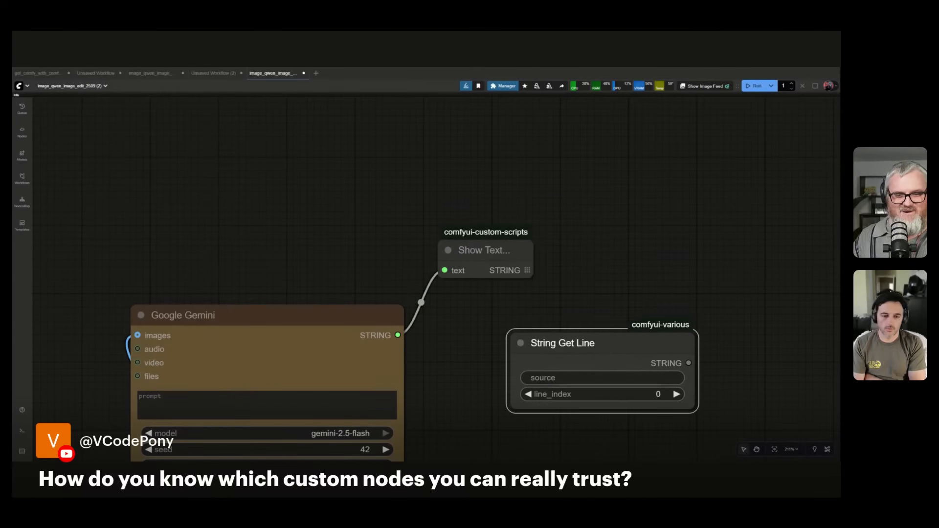
{"action": "scroll", "coordinate": [622, 282], "scroll_direction": "down", "scroll_amount": 4}
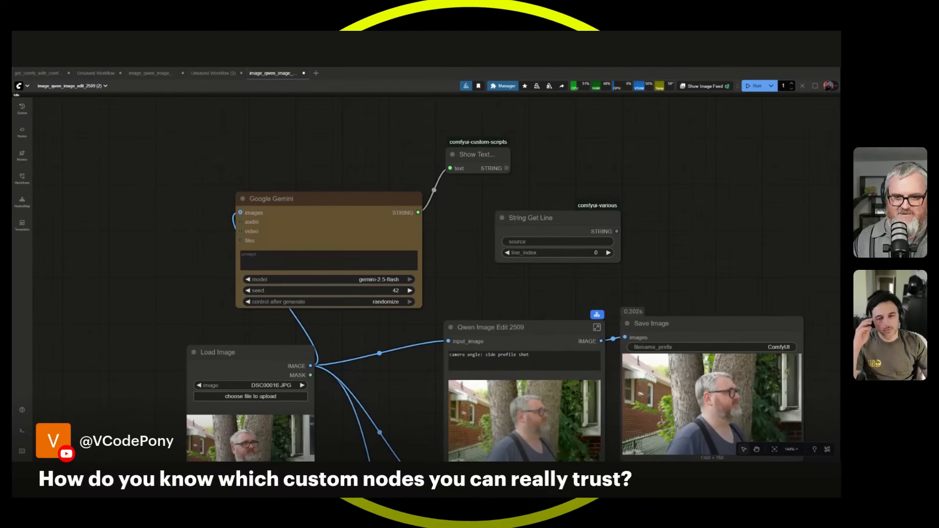
{"action": "left_click_drag", "start_coordinate": [292, 159], "coordinate": [263, 157]}
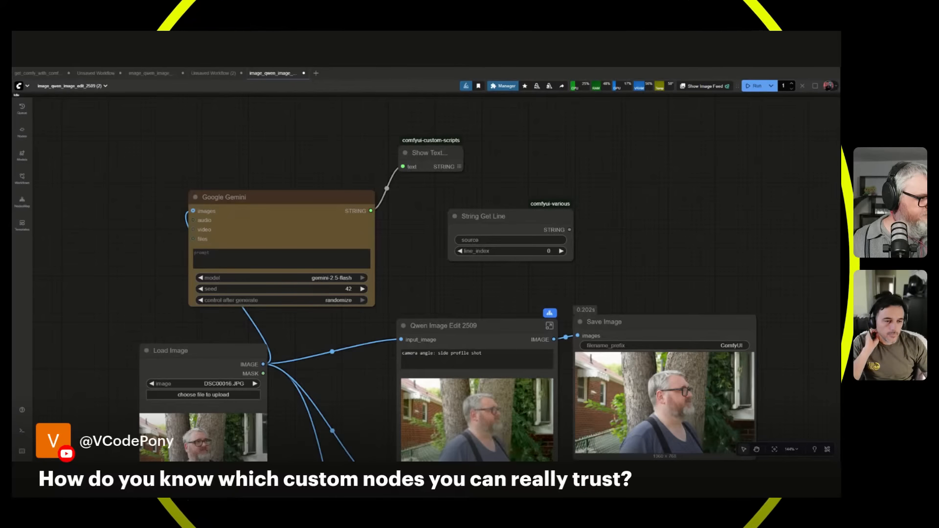
{"action": "left_click", "coordinate": [274, 199]}
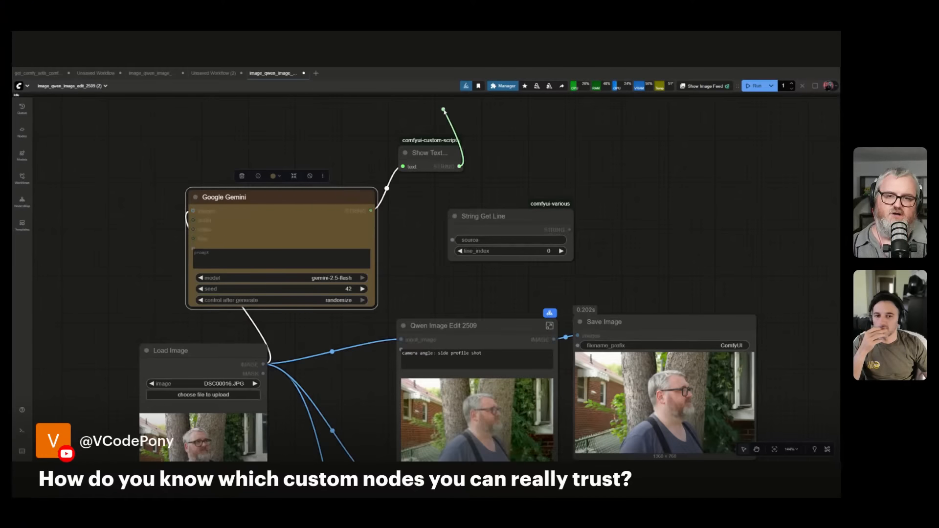
{"action": "left_click_drag", "start_coordinate": [484, 217], "coordinate": [555, 163]}
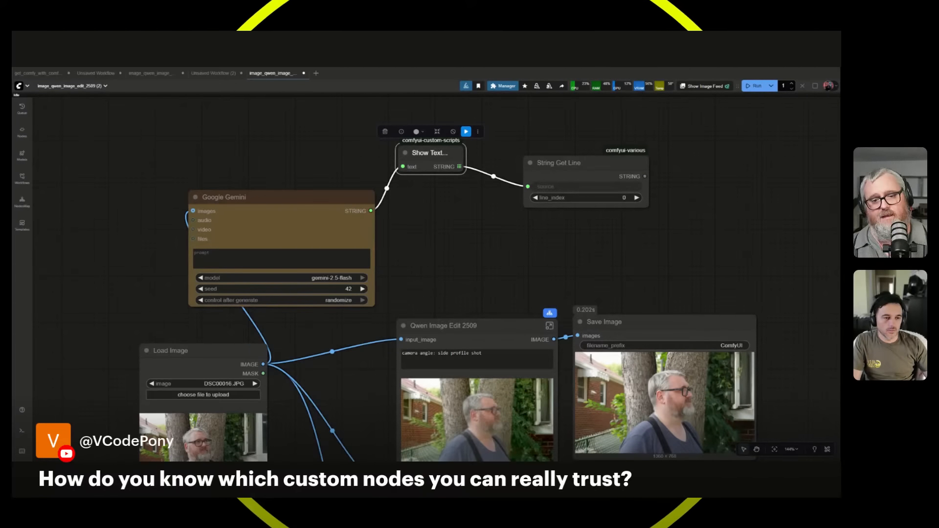
{"action": "left_click_drag", "start_coordinate": [559, 163], "coordinate": [554, 131]}
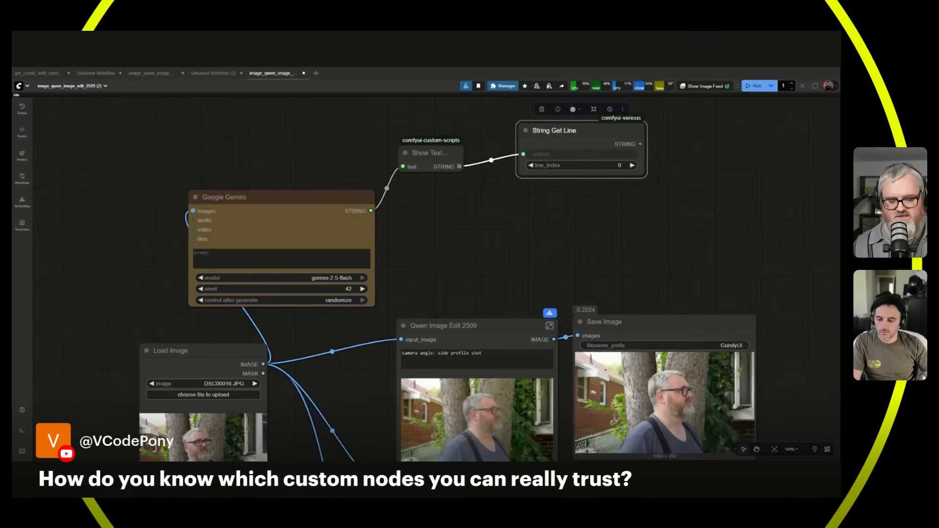
Add two more String Get Line copies that keep the Show Text connection and line them up in a row beside the first.
{"action": "key", "text": "ctrl+shift+v"}
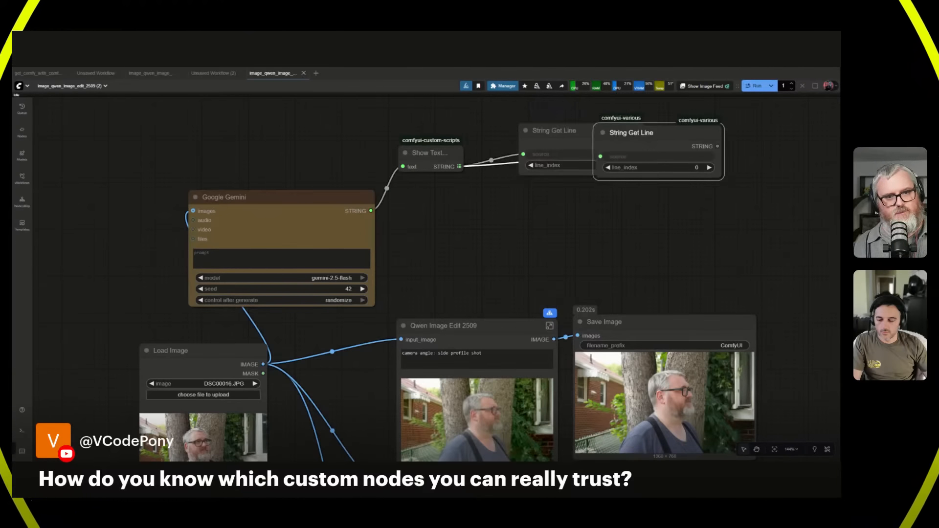
{"action": "left_click_drag", "start_coordinate": [631, 133], "coordinate": [703, 192]}
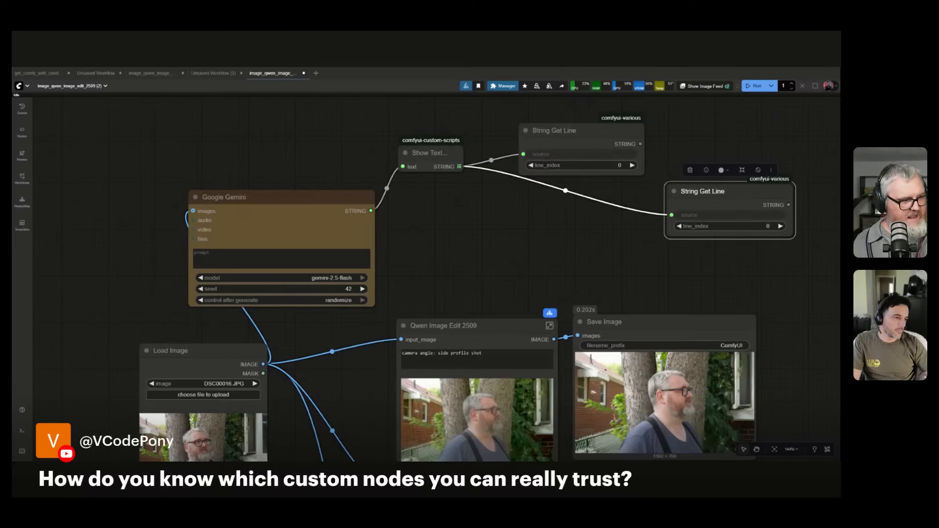
{"action": "left_click_drag", "start_coordinate": [703, 191], "coordinate": [698, 130]}
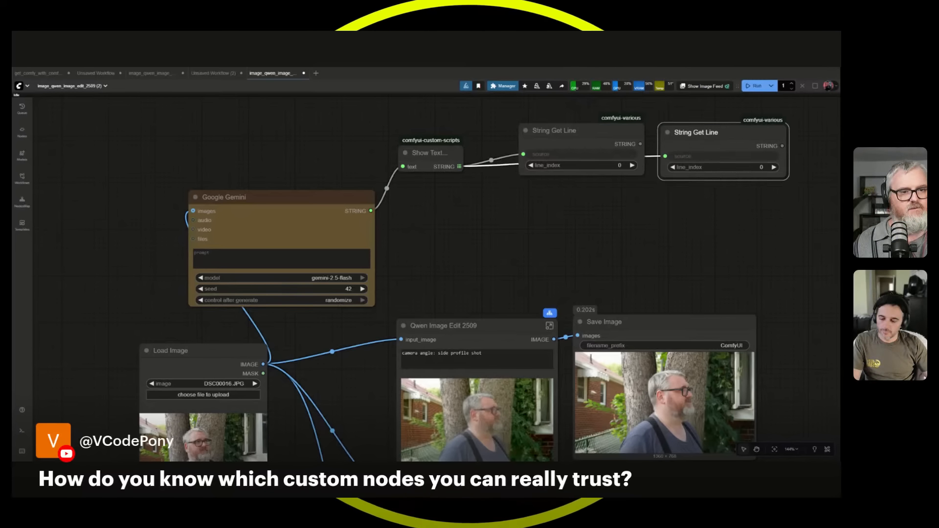
{"action": "key", "text": "ctrl+shift+v"}
{"action": "left_click_drag", "start_coordinate": [768, 211], "coordinate": [833, 128]}
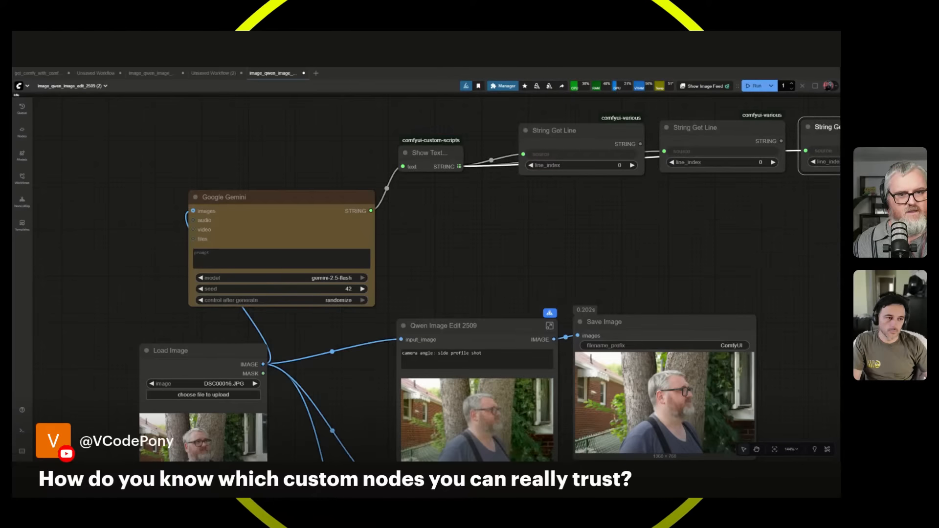
Set line_index to 1 on the second String Get Line node and 2 on the third.
{"action": "left_click_drag", "start_coordinate": [666, 210], "coordinate": [479, 243]}
{"action": "scroll", "coordinate": [478, 243], "scroll_direction": "up", "scroll_amount": 5}
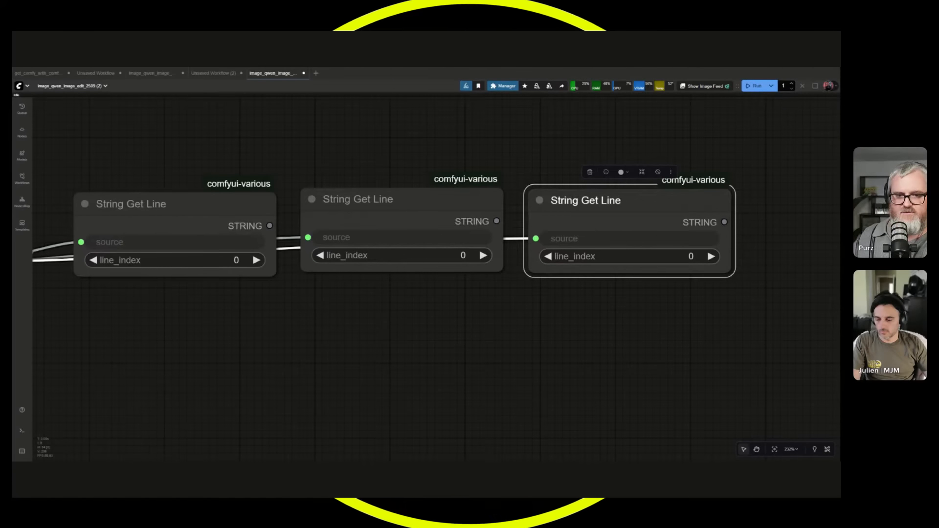
{"action": "left_click", "coordinate": [483, 255]}
{"action": "left_click", "coordinate": [711, 257]}
{"action": "left_click", "coordinate": [712, 256]}
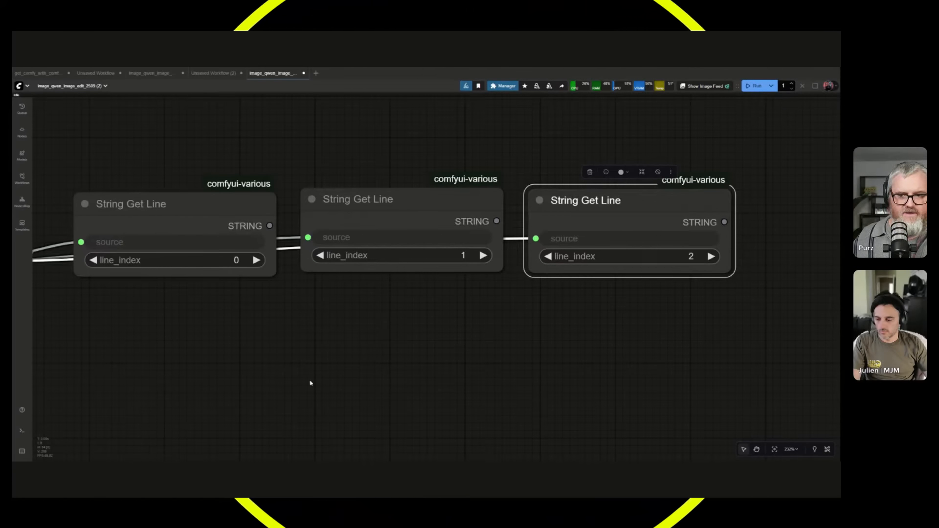
Begin the Google Gemini node's prompt with "You are a video director".
{"action": "scroll", "coordinate": [173, 349], "scroll_direction": "down", "scroll_amount": 7}
{"action": "left_click_drag", "start_coordinate": [135, 355], "coordinate": [434, 308]}
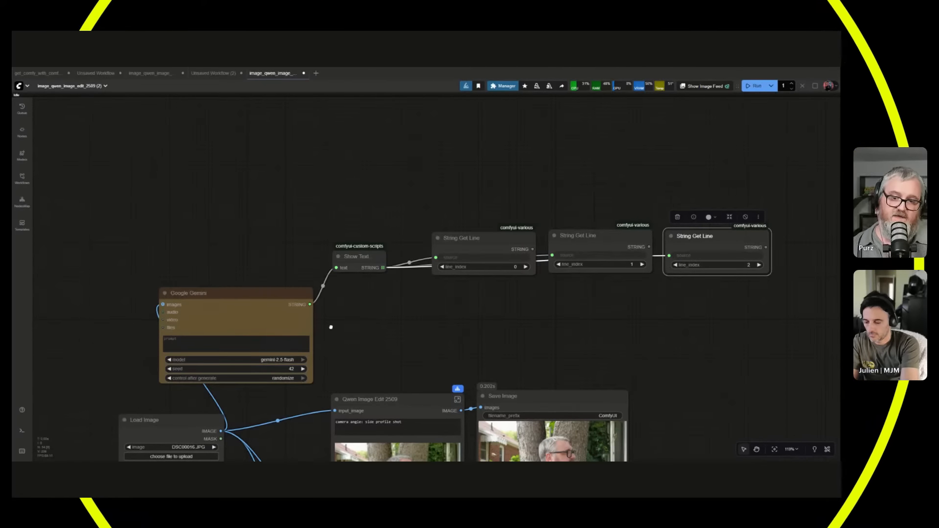
{"action": "left_click_drag", "start_coordinate": [331, 328], "coordinate": [492, 264]}
{"action": "scroll", "coordinate": [404, 284], "scroll_direction": "up", "scroll_amount": 5}
{"action": "left_click", "coordinate": [402, 281]}
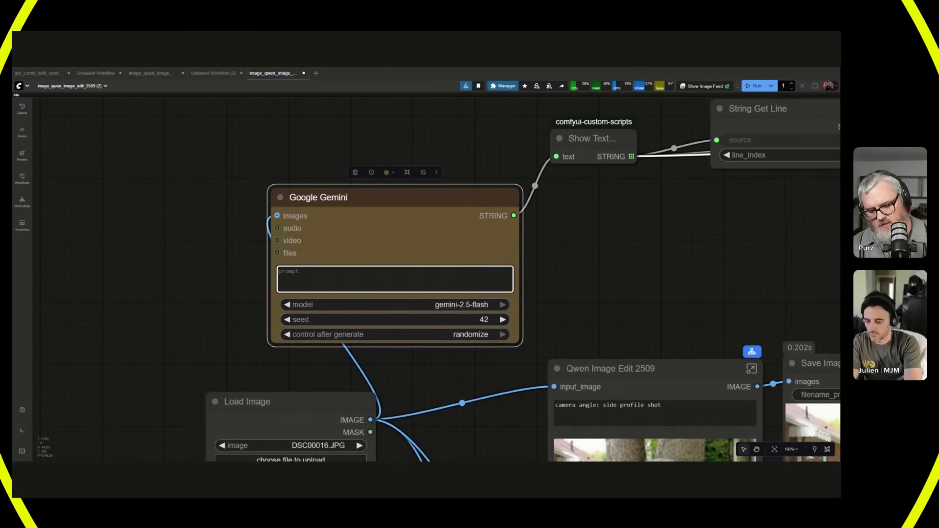
{"action": "type", "text": "You are a video director"}
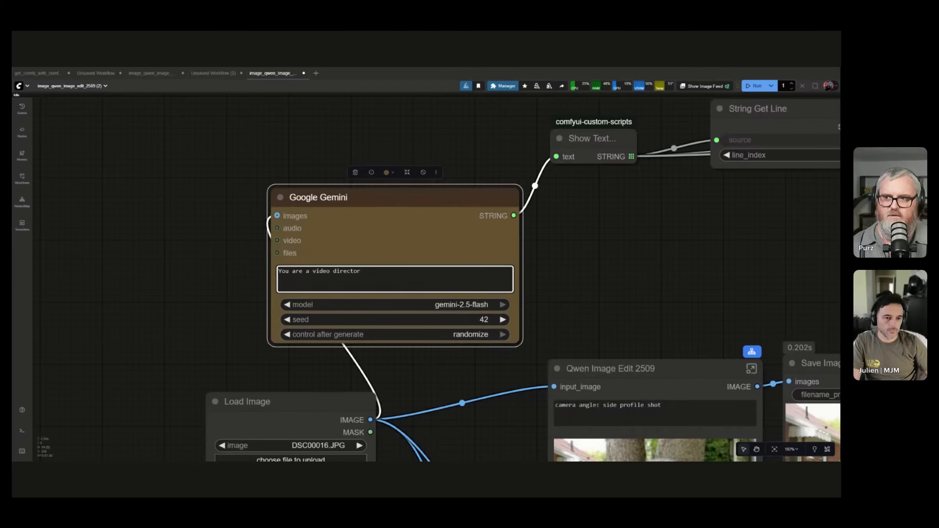
Look through the other open workflows, then return to the image_qwen_image_edit_2509 (2) workflow.
{"action": "left_click", "coordinate": [149, 73]}
{"action": "left_click", "coordinate": [206, 73]}
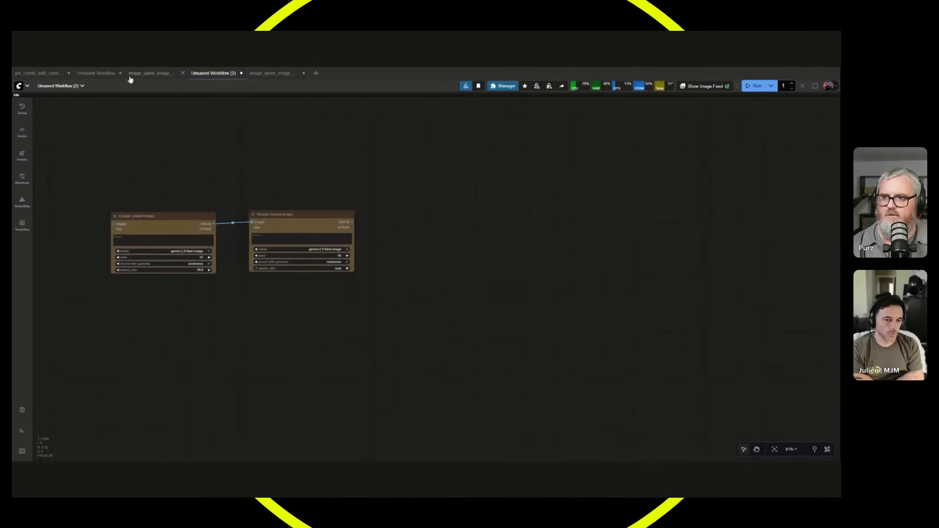
{"action": "left_click", "coordinate": [95, 73]}
{"action": "left_click", "coordinate": [41, 73]}
{"action": "left_click", "coordinate": [96, 72]}
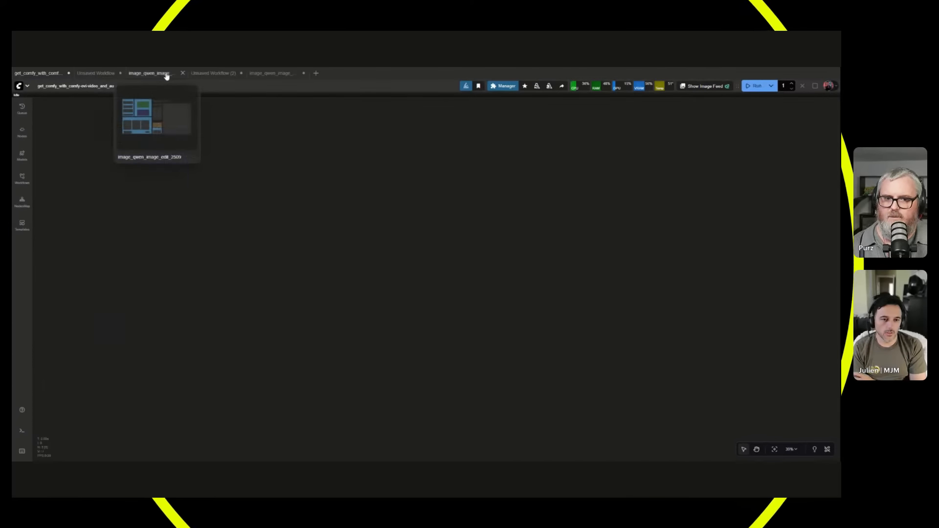
{"action": "left_click", "coordinate": [149, 73]}
{"action": "left_click", "coordinate": [220, 73]}
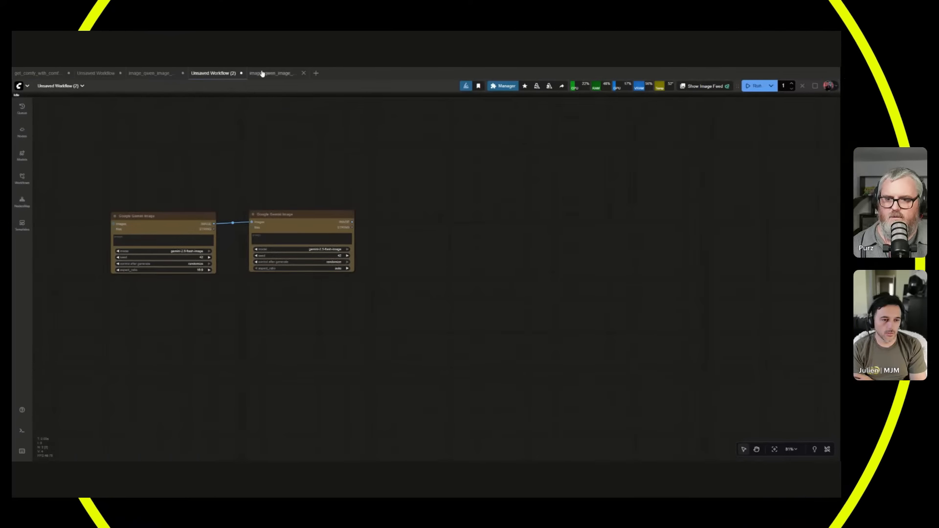
{"action": "left_click", "coordinate": [271, 73]}
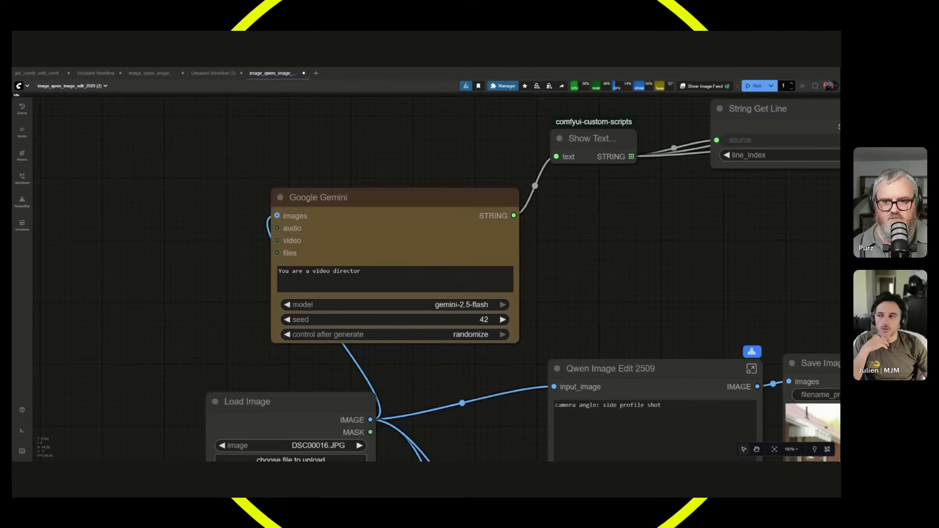
Continue the Google Gemini prompt's first sentence with ", describe the next scene from the image you're looking at.".
{"action": "left_click", "coordinate": [363, 273]}
{"action": "type", "text": ", "}
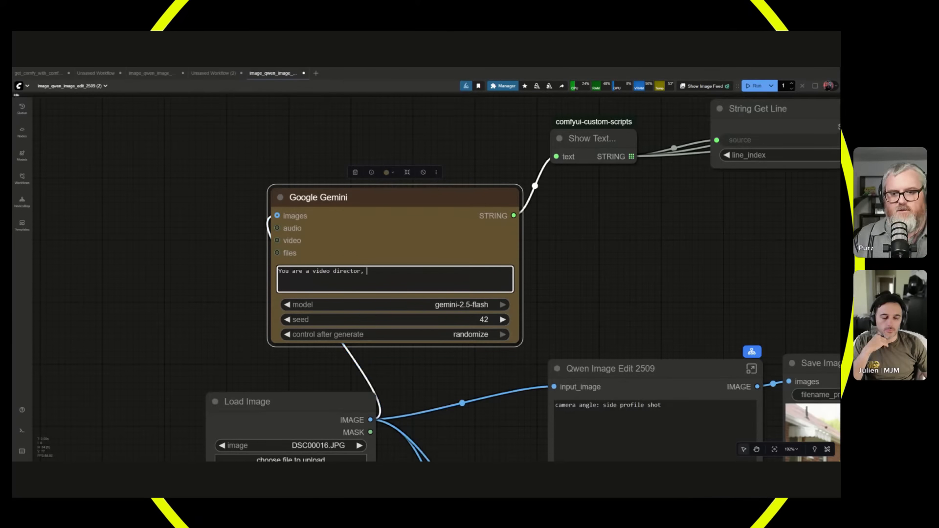
{"action": "type", "text": "describe the next "}
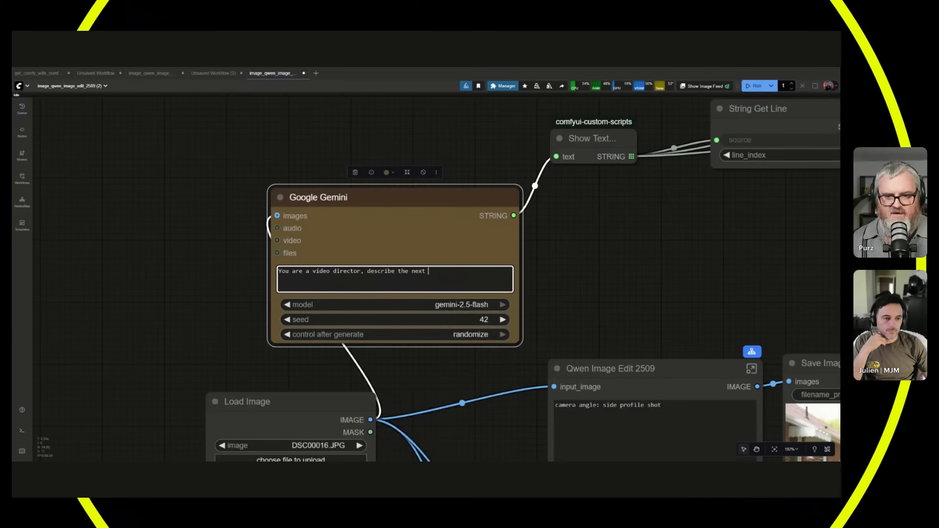
{"action": "type", "text": "scene from the image"}
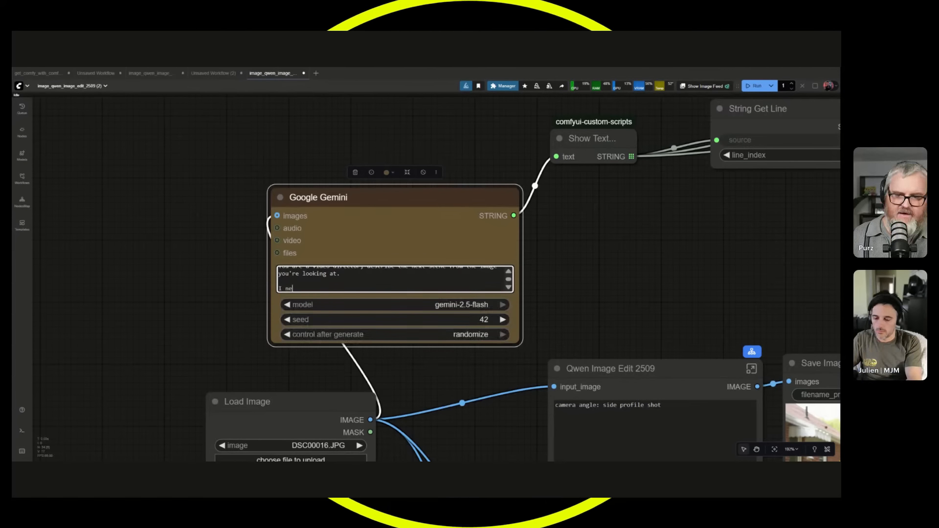
Add a separate paragraph to the Google Gemini prompt reading "I need the prompts newline separated, no spaces between".
{"action": "key", "text": "Return"}
{"action": "type", "text": "I need d"}
{"action": "type", "text": "he prompts"}
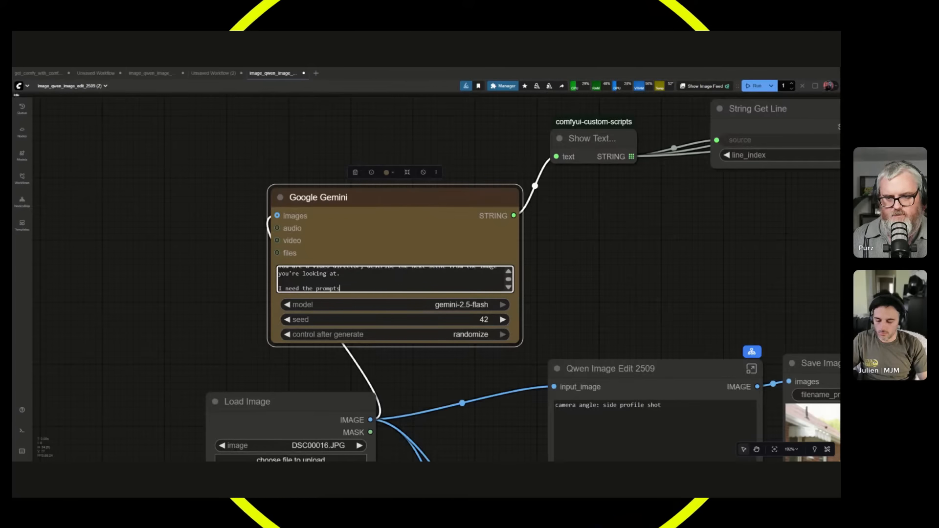
{"action": "type", "text": " newline separa"}
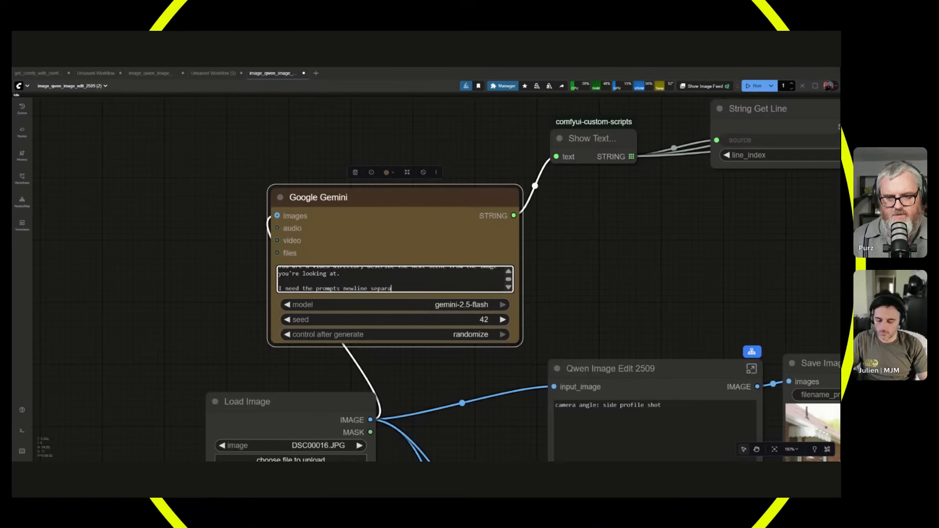
{"action": "type", "text": "ted, no spaces between."}
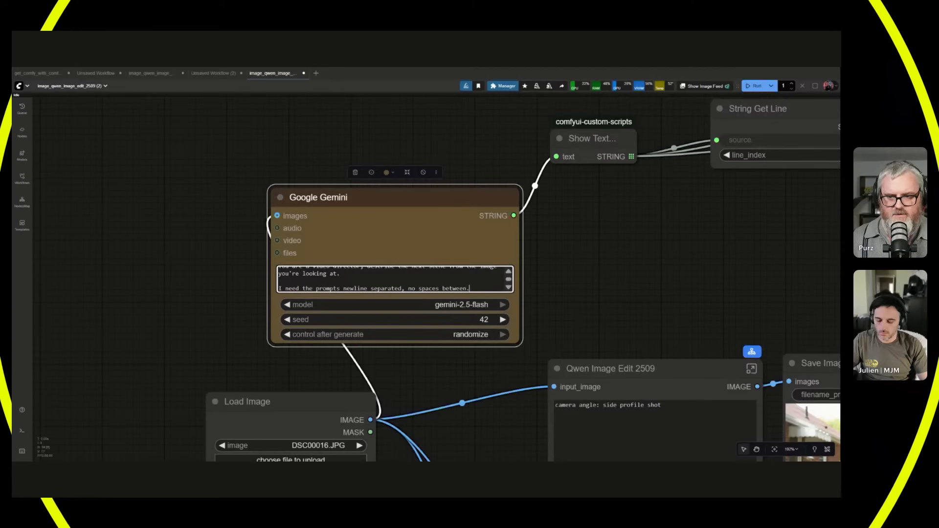
Insert "You are prompting a state of the art image editing model." at the end of the Google Gemini prompt's first paragraph, keeping the newline instruction below.
{"action": "scroll", "coordinate": [469, 270], "scroll_direction": "up", "scroll_amount": 2}
{"action": "key", "text": "Down"}
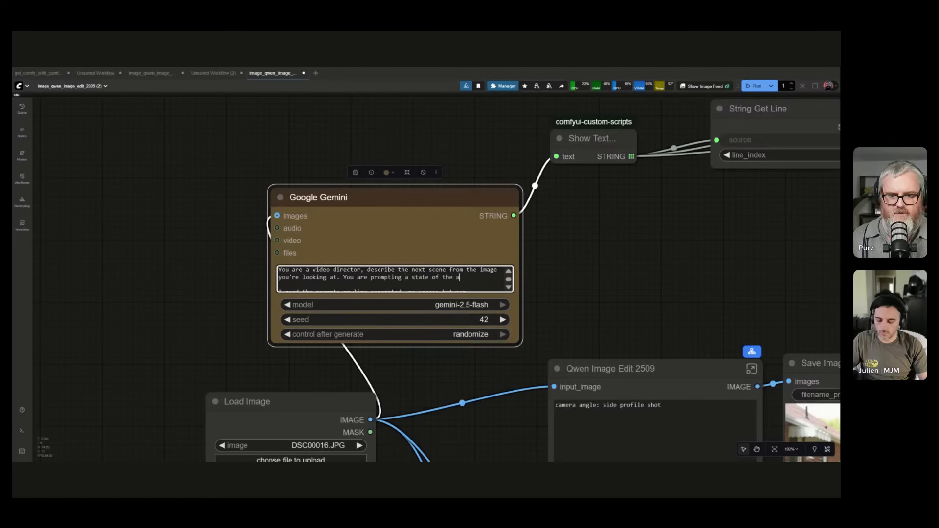
{"action": "type", "text": "diting model"}
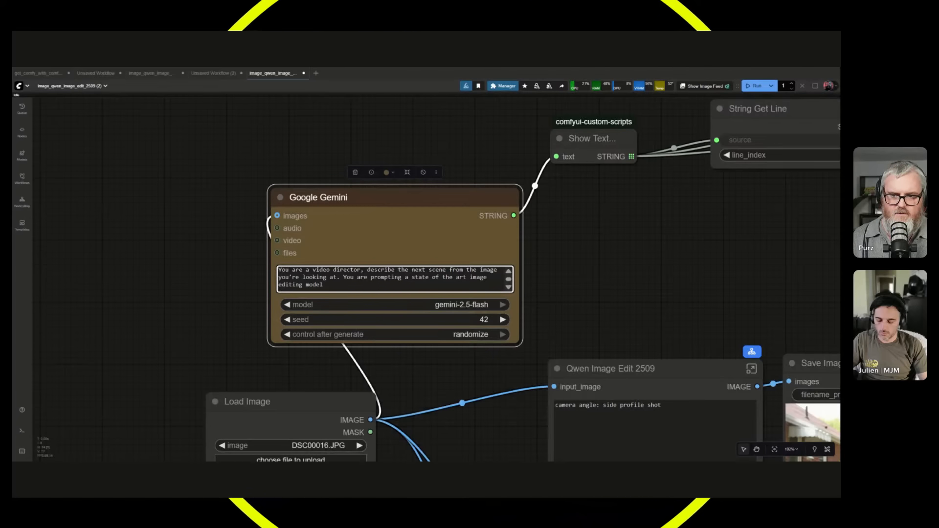
{"action": "key", "text": "Return"}
{"action": "key", "text": "Return"}
{"action": "type", "text": "I need the prompts newline separated, no spaces between."}
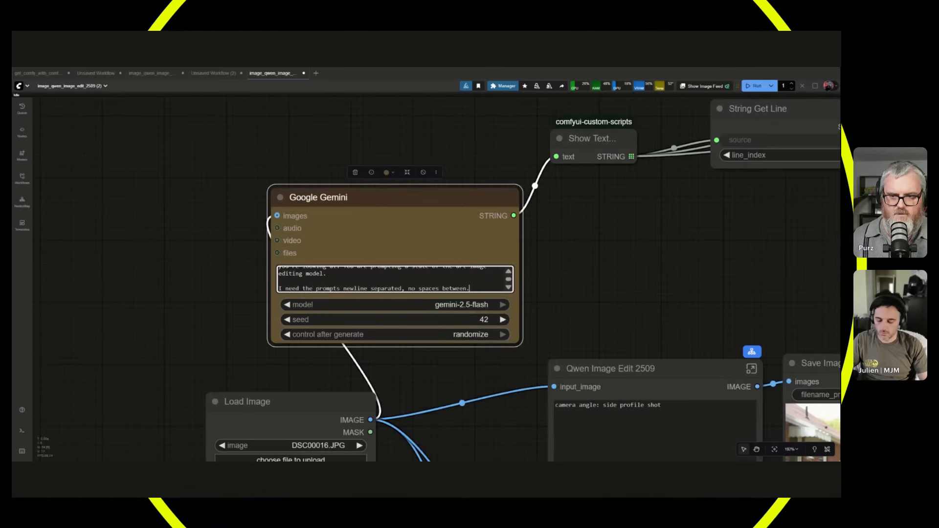
Move the Google Gemini node up level with the Show Text node and enlarge it so its whole prompt fits.
{"action": "scroll", "coordinate": [391, 279], "scroll_direction": "up", "scroll_amount": 1}
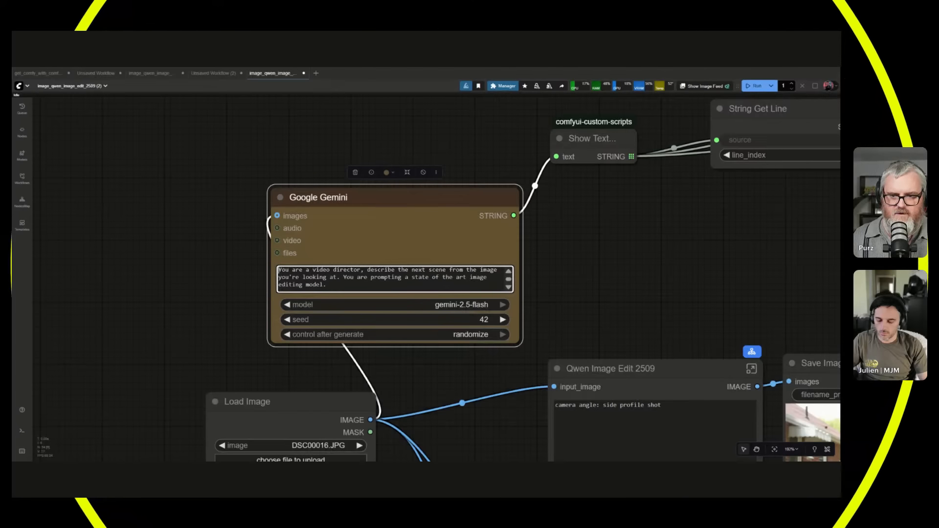
{"action": "left_click_drag", "start_coordinate": [391, 197], "coordinate": [383, 117]}
{"action": "left_click", "coordinate": [510, 266]}
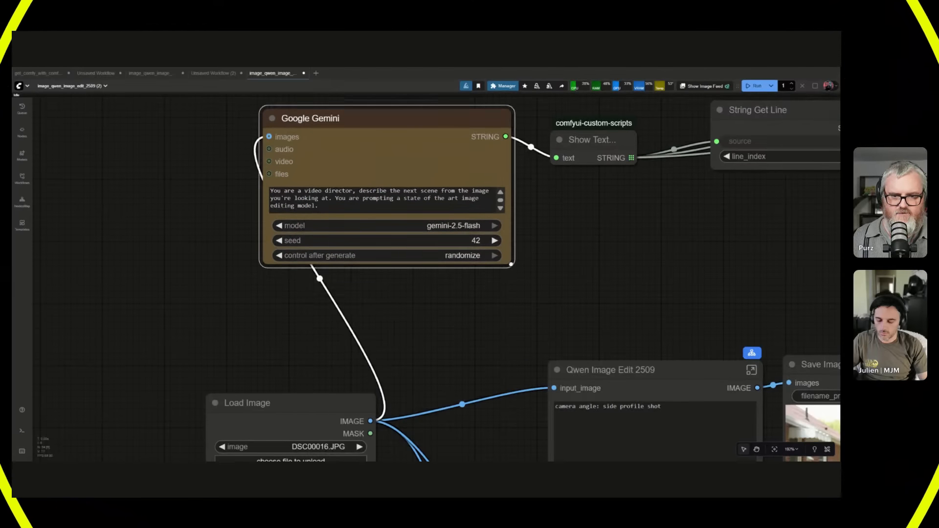
{"action": "left_click_drag", "start_coordinate": [511, 264], "coordinate": [516, 294]}
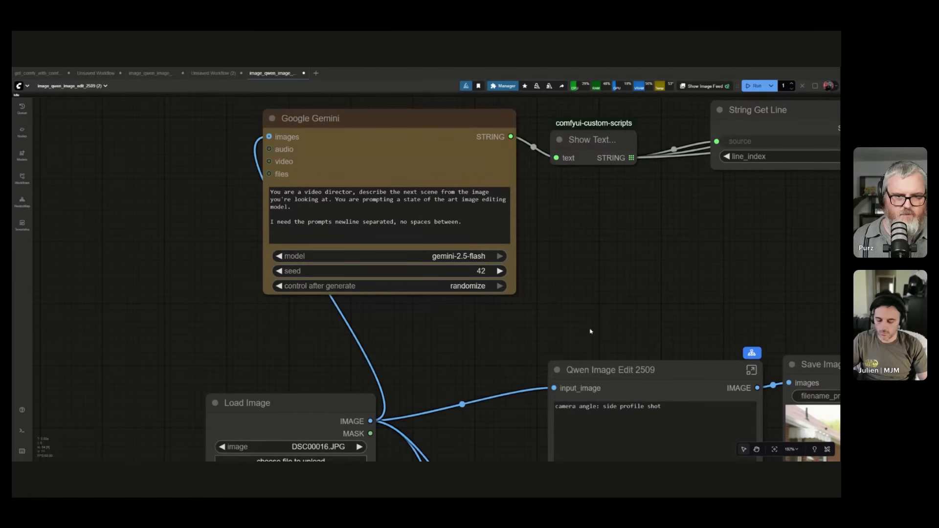
Move the Load Image node further left, clear of the Google Gemini and Qwen Image Edit 2509 nodes.
{"action": "scroll", "coordinate": [590, 332], "scroll_direction": "down", "scroll_amount": 3}
{"action": "left_click_drag", "start_coordinate": [590, 316], "coordinate": [482, 218]}
{"action": "left_click_drag", "start_coordinate": [235, 290], "coordinate": [126, 216]}
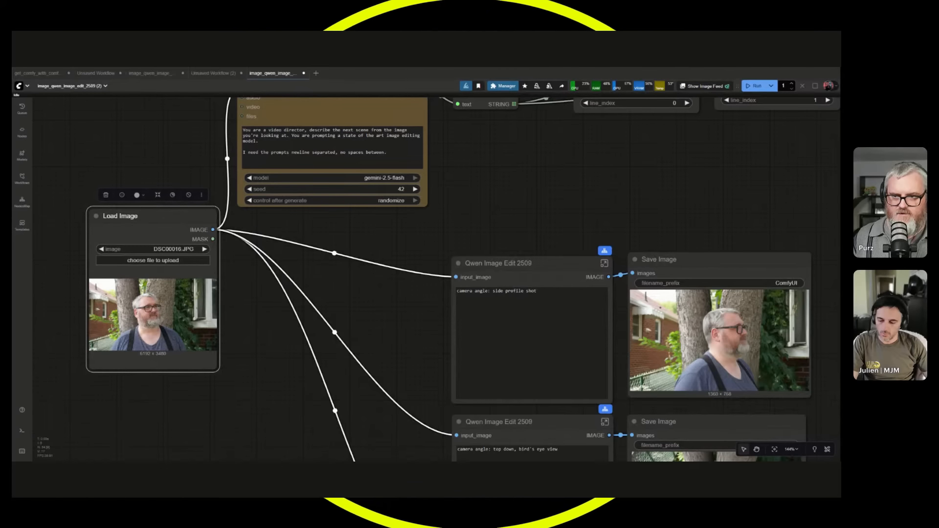
Reword the Google Gemini prompt to say "I need 3 prompts" and "describe 3 prompts containing the next scene".
{"action": "left_click", "coordinate": [261, 152]}
{"action": "double_click", "coordinate": [264, 153]}
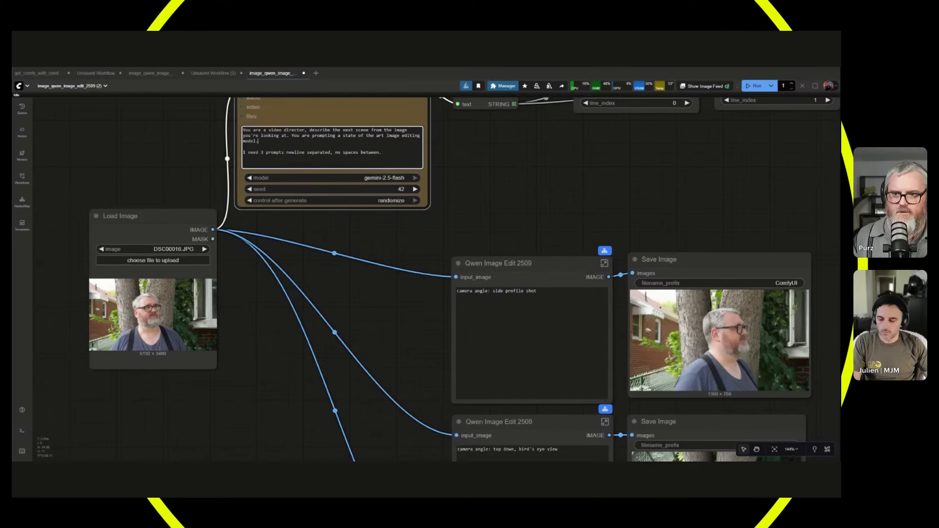
{"action": "left_click", "coordinate": [332, 130]}
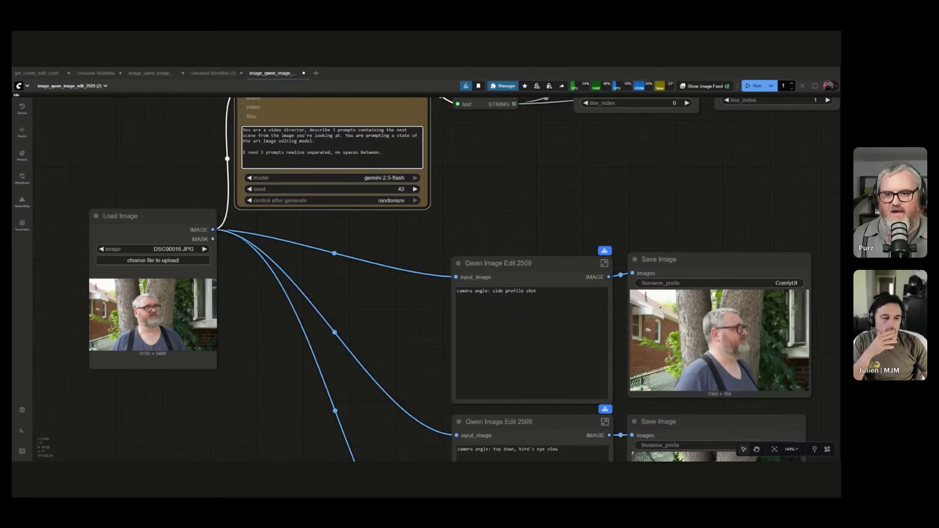
Connect the STRING outputs of the three String Get Line nodes to the prompt inputs of the three Qwen Image Edit 2509 nodes, in order.
{"action": "scroll", "coordinate": [428, 196], "scroll_direction": "down", "scroll_amount": 4}
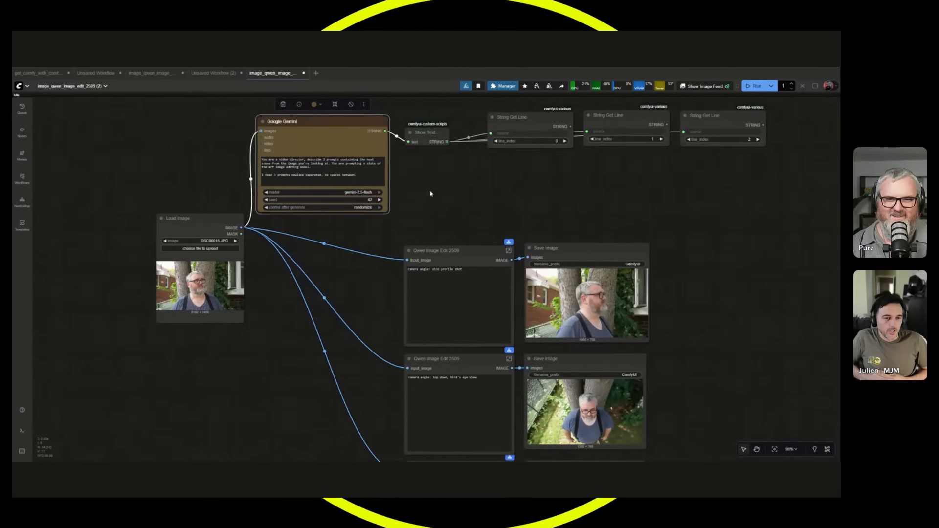
{"action": "left_click_drag", "start_coordinate": [571, 127], "coordinate": [407, 267]}
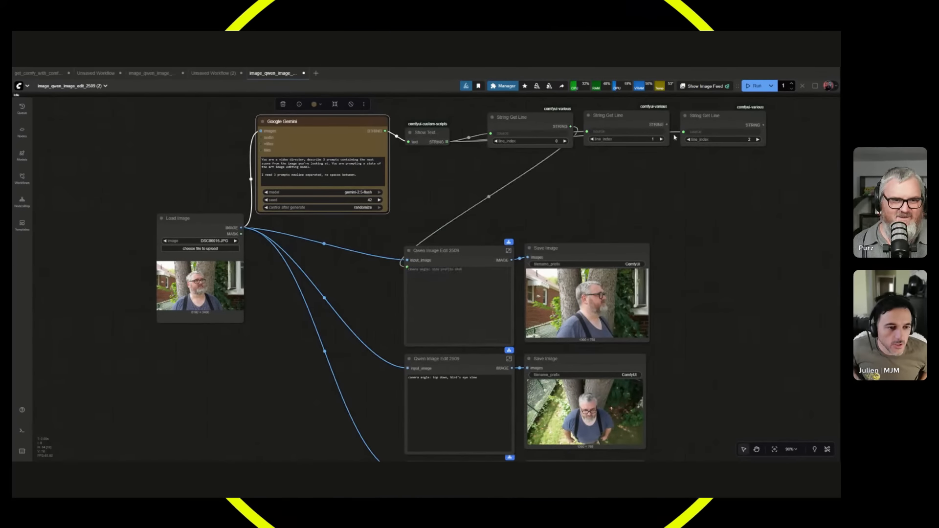
{"action": "left_click_drag", "start_coordinate": [667, 124], "coordinate": [407, 375]}
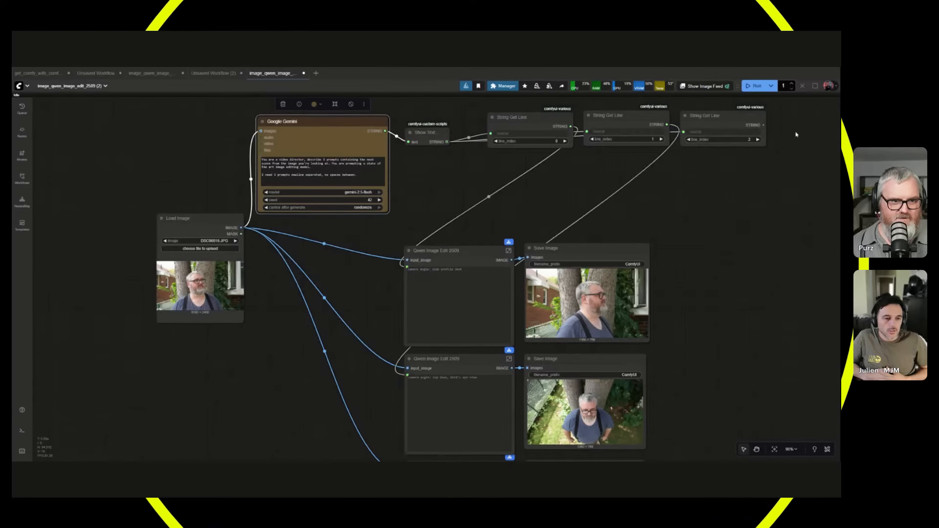
{"action": "left_click_drag", "start_coordinate": [764, 126], "coordinate": [410, 344]}
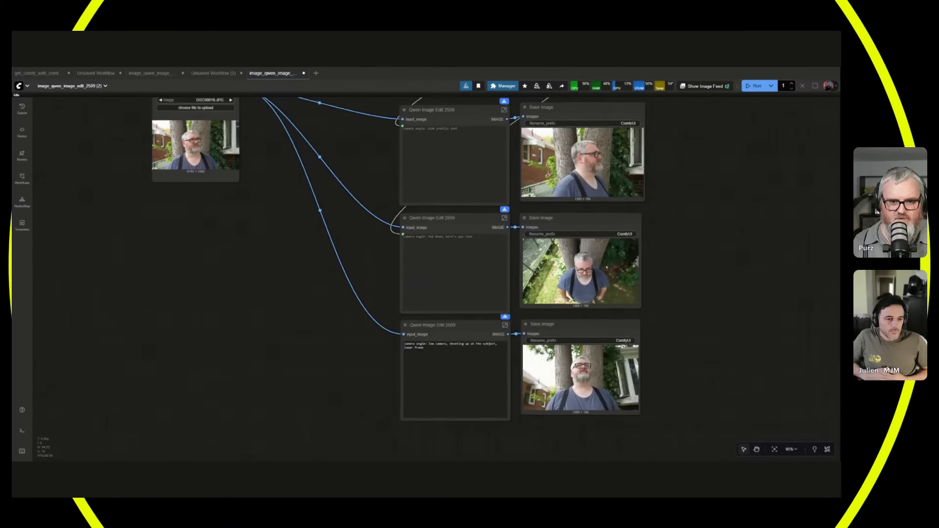
{"action": "left_click_drag", "start_coordinate": [762, 233], "coordinate": [646, 395]}
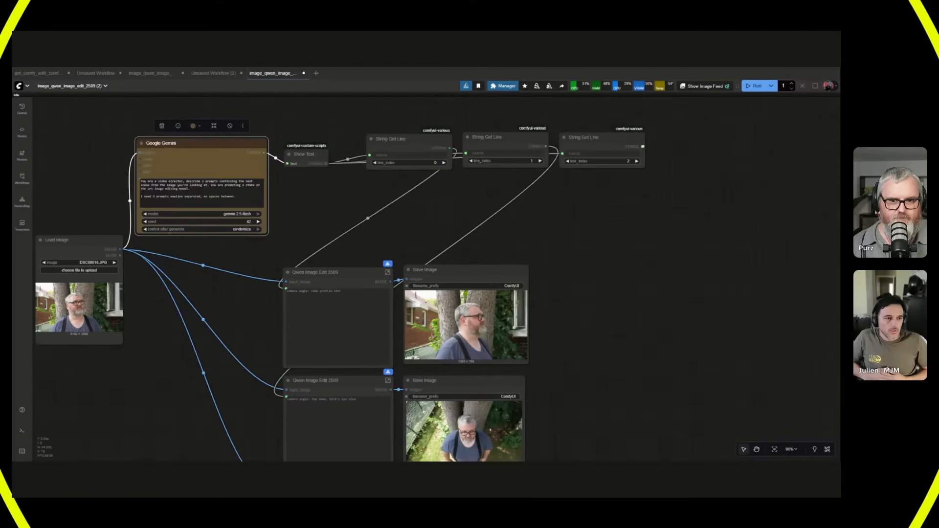
{"action": "left_click_drag", "start_coordinate": [588, 337], "coordinate": [732, 160]}
{"action": "left_click_drag", "start_coordinate": [795, 270], "coordinate": [692, 440]}
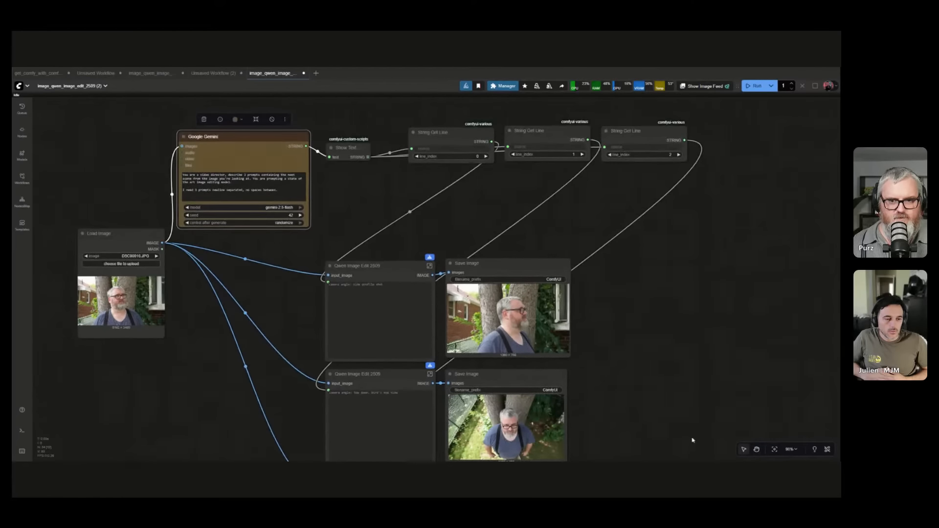
Line up the three String Get Line nodes beneath Show Text, and move the Qwen Image Edit 2509 and Save Image nodes up close below them.
{"action": "left_click_drag", "start_coordinate": [436, 132], "coordinate": [350, 173]}
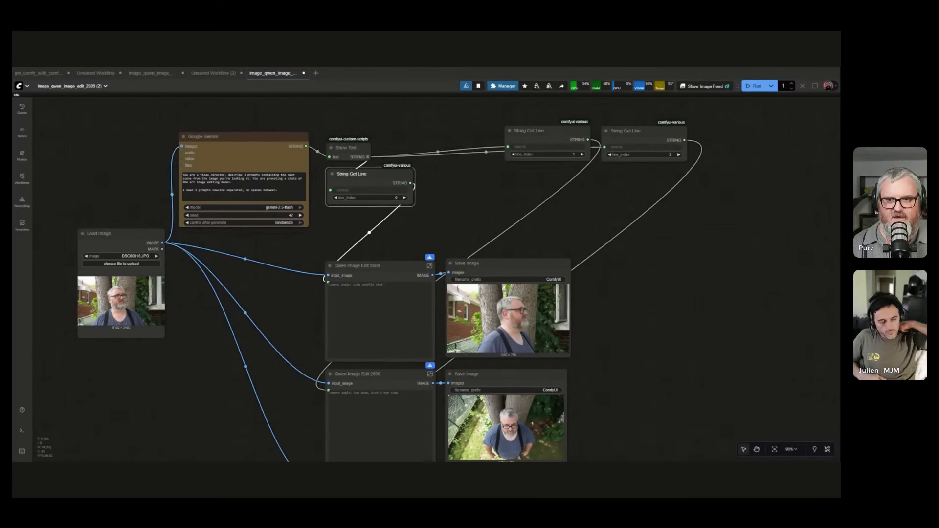
{"action": "left_click_drag", "start_coordinate": [533, 131], "coordinate": [448, 171]}
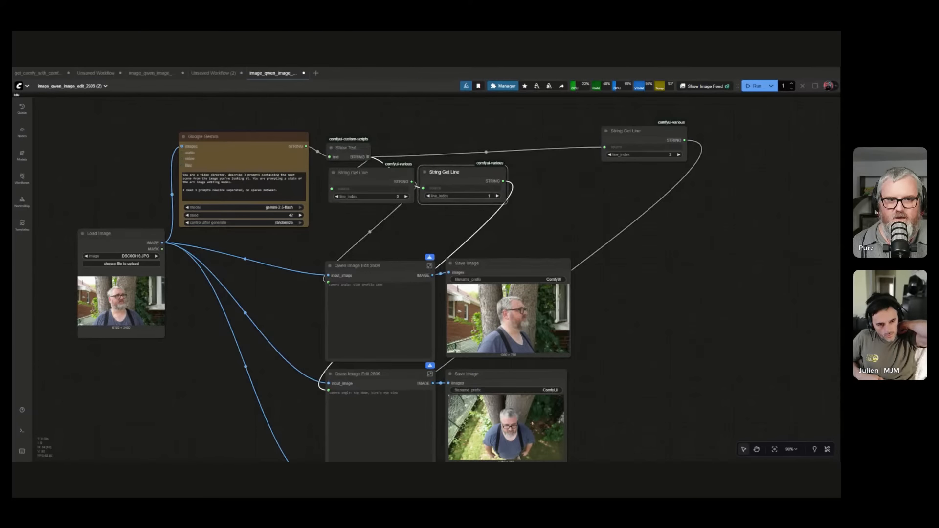
{"action": "left_click_drag", "start_coordinate": [625, 130], "coordinate": [533, 172]}
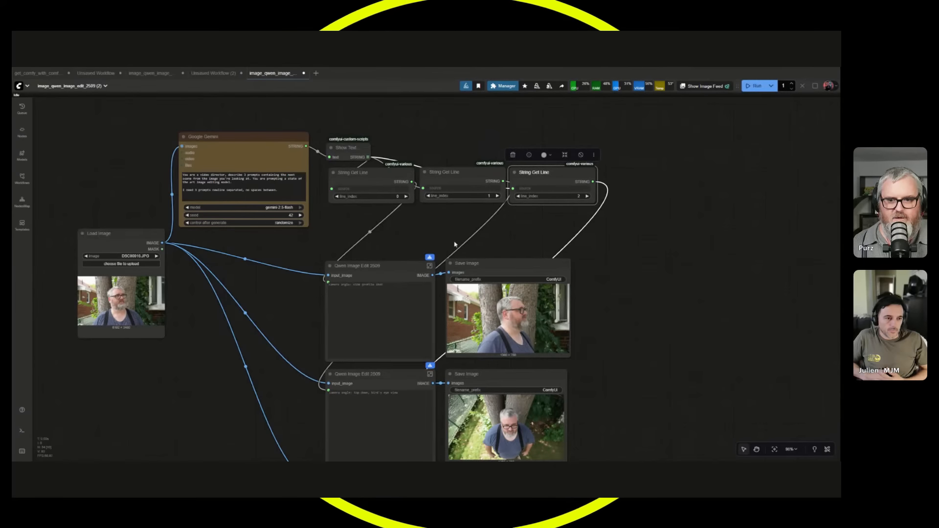
{"action": "scroll", "coordinate": [435, 234], "scroll_direction": "down", "scroll_amount": 6}
{"action": "left_click_drag", "start_coordinate": [556, 375], "coordinate": [416, 203]}
{"action": "left_click_drag", "start_coordinate": [436, 228], "coordinate": [441, 201]}
{"action": "scroll", "coordinate": [386, 241], "scroll_direction": "up", "scroll_amount": 6}
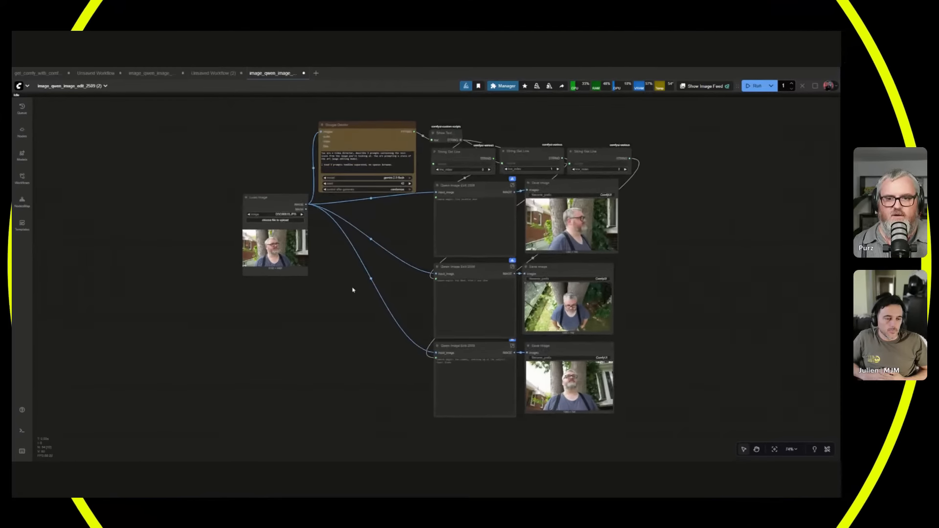
Place the Google Gemini node between Load Image and the Qwen Image Edit 2509 nodes, level with Load Image, and run the workflow.
{"action": "left_click_drag", "start_coordinate": [392, 82], "coordinate": [385, 260]}
{"action": "left_click_drag", "start_coordinate": [381, 402], "coordinate": [380, 398]}
{"action": "left_click_drag", "start_coordinate": [392, 384], "coordinate": [311, 228]}
{"action": "left_click", "coordinate": [315, 146]}
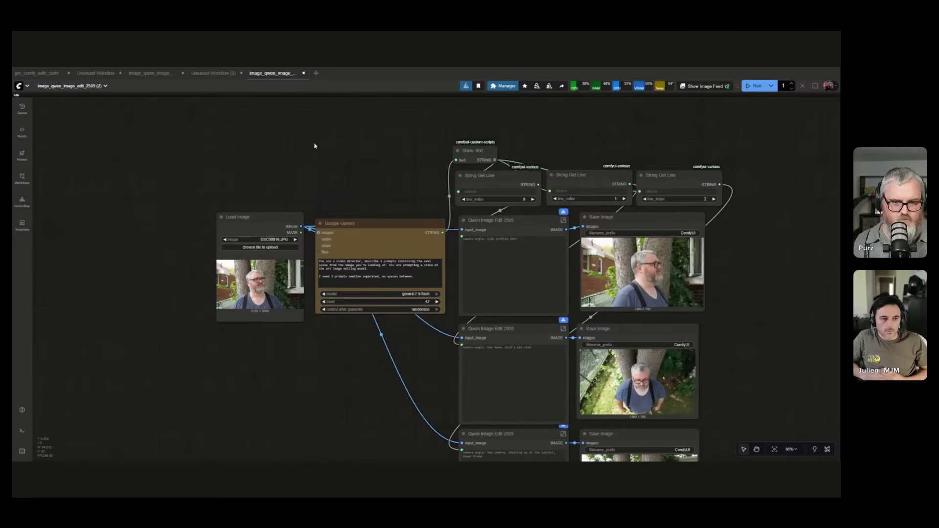
{"action": "left_click_drag", "start_coordinate": [312, 160], "coordinate": [267, 127]}
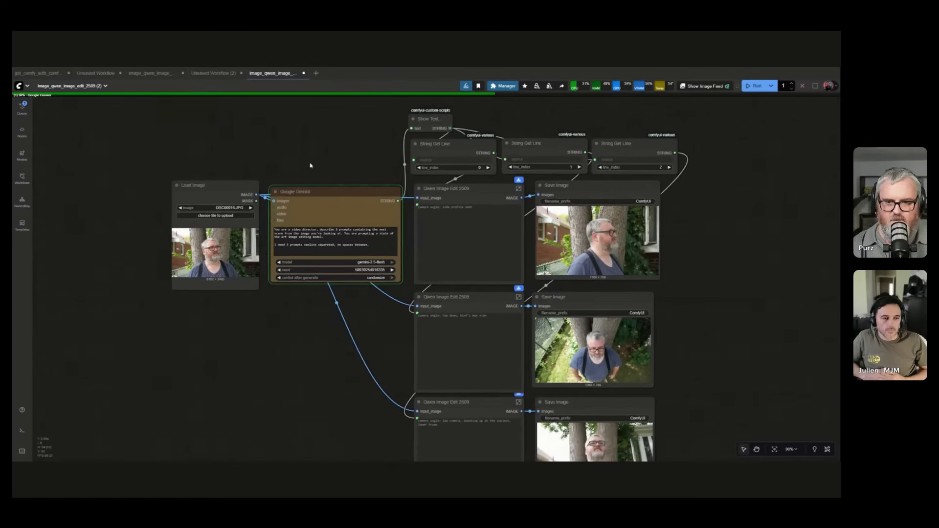
Move the Show Text node beneath the Google Gemini node and make it large enough for the returned prompts.
{"action": "left_click_drag", "start_coordinate": [311, 164], "coordinate": [292, 173]}
{"action": "scroll", "coordinate": [282, 122], "scroll_direction": "down", "scroll_amount": 1}
{"action": "left_click_drag", "start_coordinate": [242, 326], "coordinate": [277, 290]}
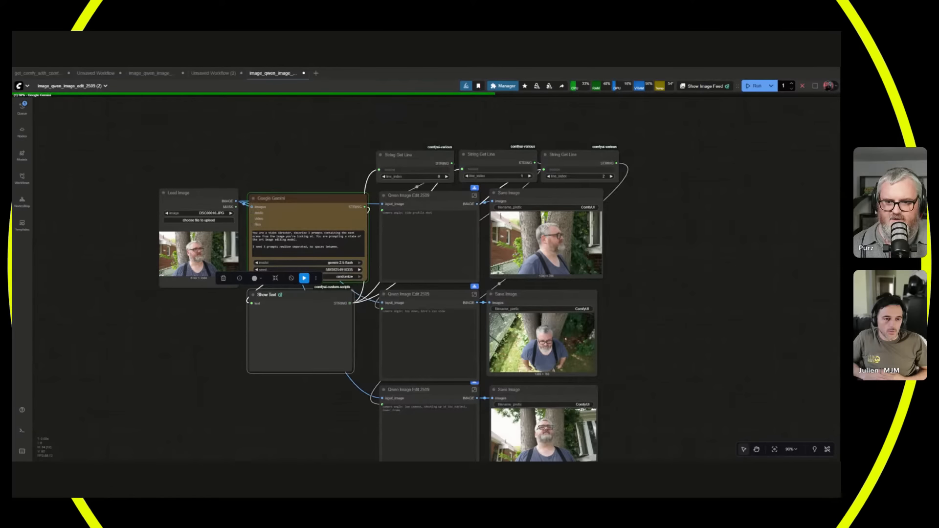
Separate the overlapping Google Gemini and Show Text nodes by raising Google Gemini and setting Show Text directly below its response.
{"action": "scroll", "coordinate": [330, 388], "scroll_direction": "up", "scroll_amount": 2}
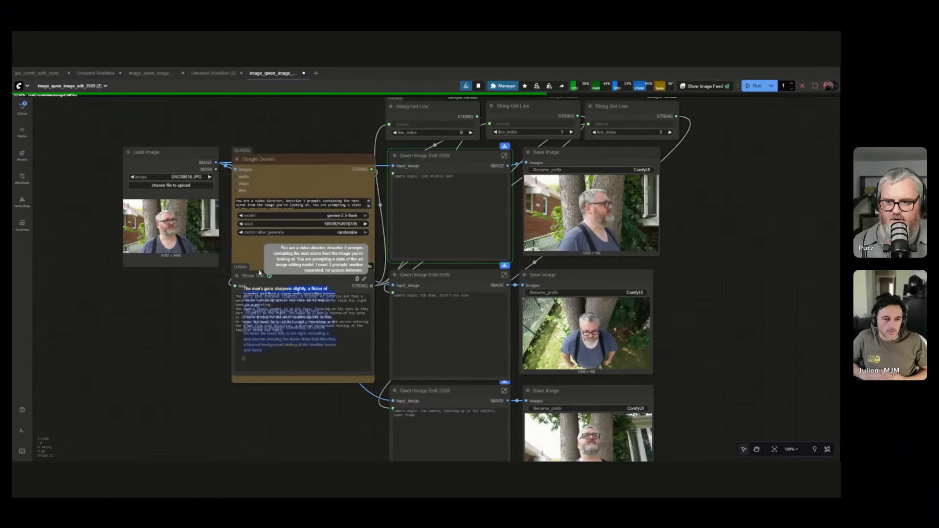
{"action": "left_click_drag", "start_coordinate": [259, 273], "coordinate": [185, 368]}
{"action": "left_click", "coordinate": [326, 283]}
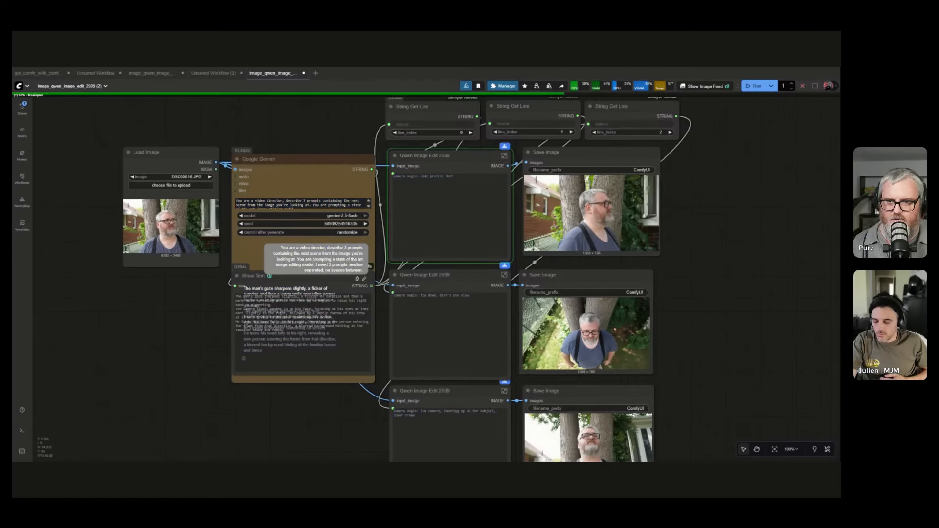
{"action": "left_click_drag", "start_coordinate": [298, 160], "coordinate": [165, 159]}
{"action": "left_click_drag", "start_coordinate": [298, 276], "coordinate": [280, 415]}
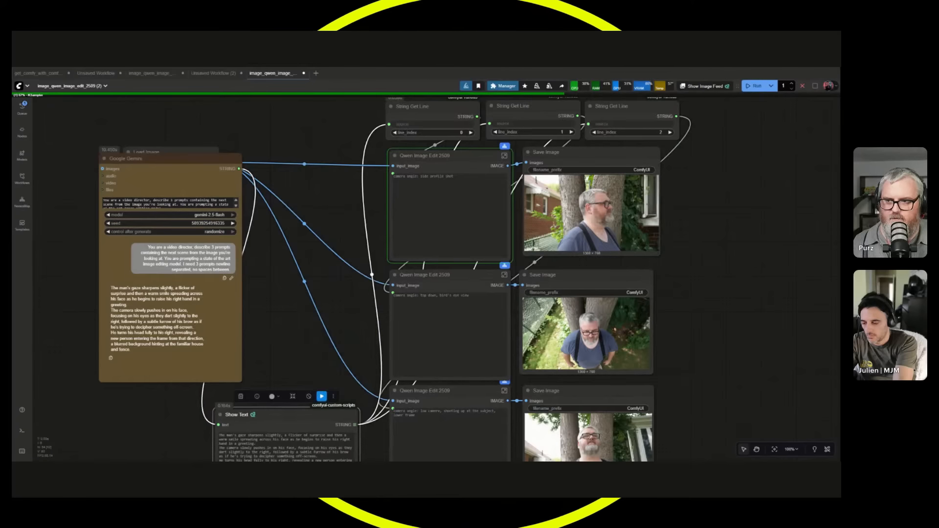
{"action": "left_click_drag", "start_coordinate": [147, 158], "coordinate": [279, 106]}
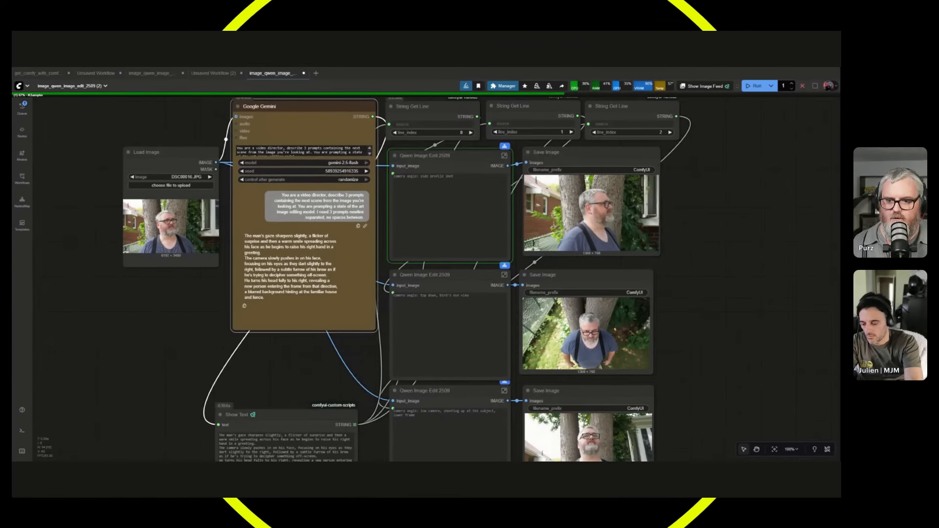
{"action": "left_click_drag", "start_coordinate": [273, 386], "coordinate": [281, 215]}
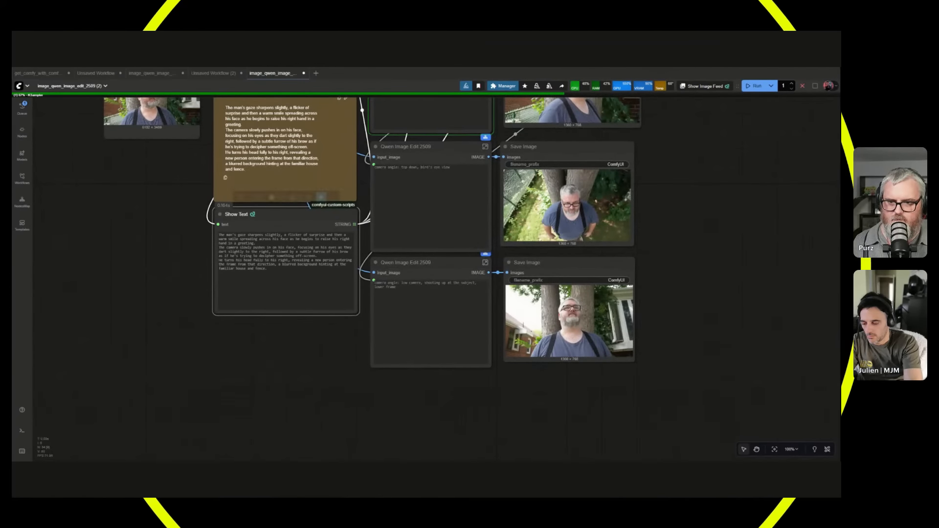
Widen the Show Text node out past Google Gemini until each of the three prompts fits on a single line.
{"action": "left_click_drag", "start_coordinate": [356, 312], "coordinate": [612, 251]}
{"action": "left_click_drag", "start_coordinate": [374, 216], "coordinate": [140, 268]}
{"action": "left_click_drag", "start_coordinate": [140, 357], "coordinate": [341, 351]}
{"action": "scroll", "coordinate": [348, 230], "scroll_direction": "up", "scroll_amount": 5}
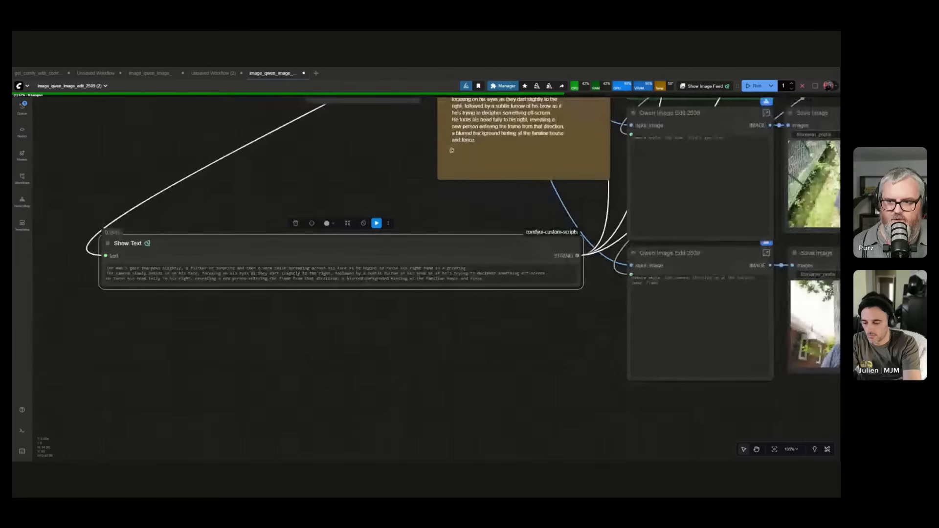
{"action": "left_click_drag", "start_coordinate": [316, 330], "coordinate": [335, 330]}
{"action": "scroll", "coordinate": [318, 333], "scroll_direction": "up", "scroll_amount": 1}
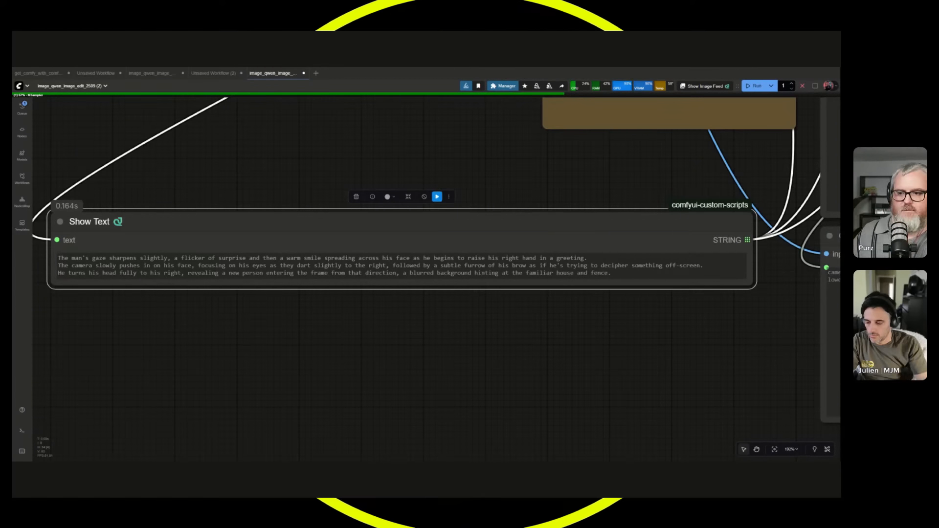
Shrink the Show Text node to about the Google Gemini node's width and place it directly beneath that node.
{"action": "scroll", "coordinate": [367, 350], "scroll_direction": "down", "scroll_amount": 5}
{"action": "scroll", "coordinate": [453, 348], "scroll_direction": "down", "scroll_amount": 4}
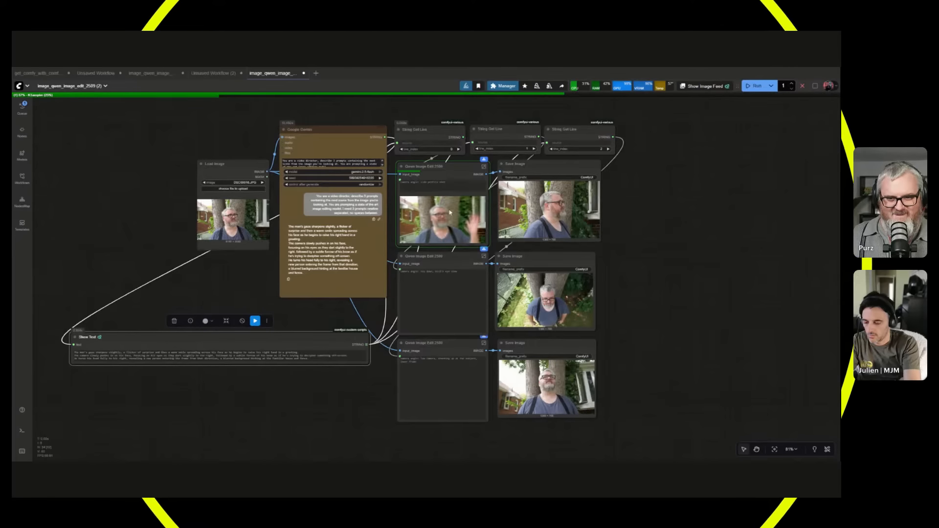
{"action": "left_click", "coordinate": [416, 130]}
{"action": "left_click", "coordinate": [566, 130]}
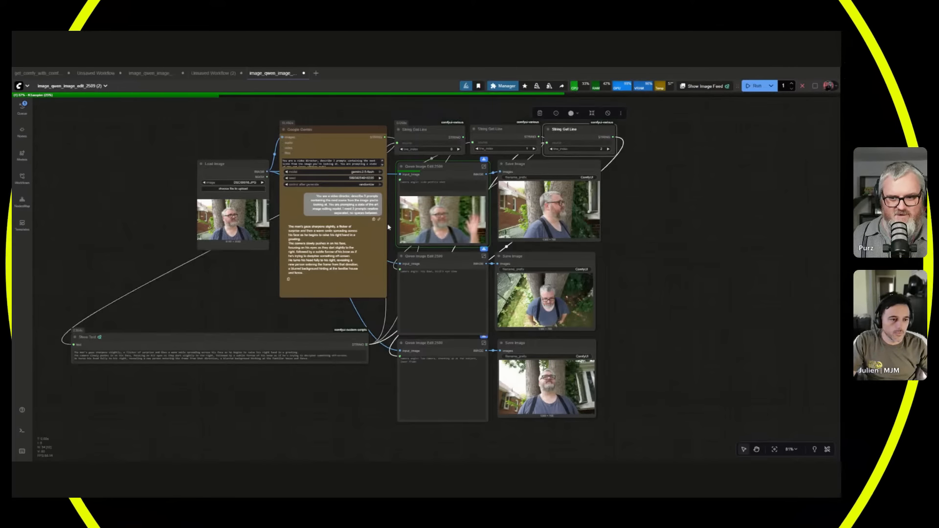
{"action": "left_click", "coordinate": [229, 337]}
{"action": "left_click_drag", "start_coordinate": [369, 367], "coordinate": [143, 364]}
{"action": "left_click_drag", "start_coordinate": [109, 337], "coordinate": [323, 321]}
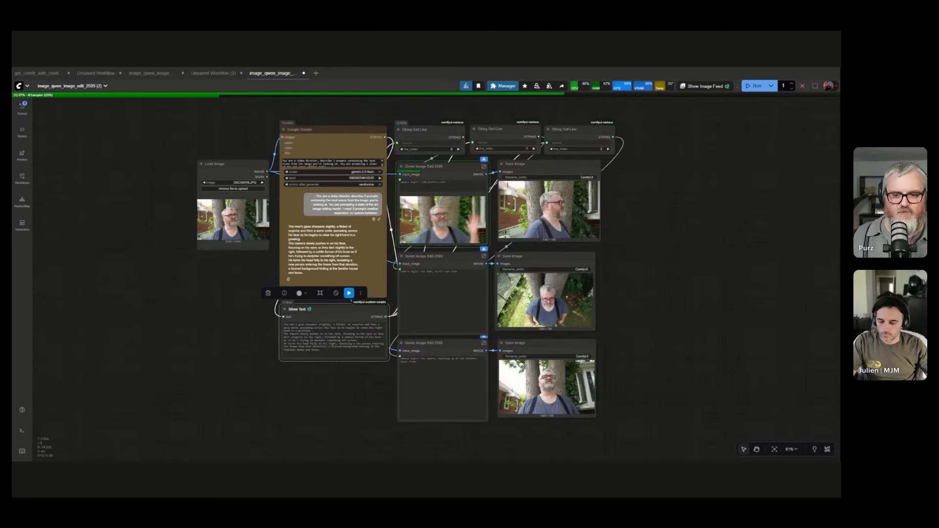
Examine the images generated by the Qwen Image Edit 2509 nodes against the three prompts from Google Gemini.
{"action": "scroll", "coordinate": [704, 287], "scroll_direction": "up", "scroll_amount": 3}
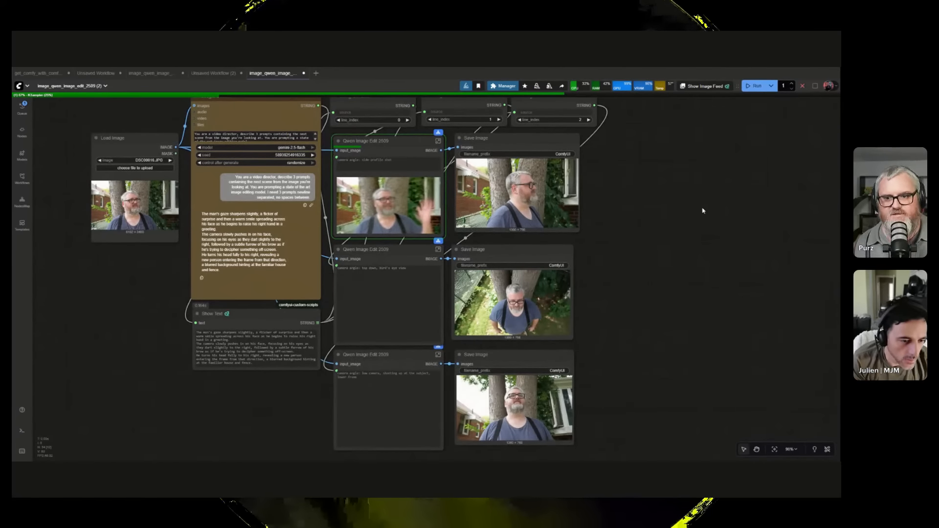
{"action": "left_click_drag", "start_coordinate": [664, 252], "coordinate": [713, 319]}
{"action": "scroll", "coordinate": [691, 295], "scroll_direction": "up", "scroll_amount": 2}
{"action": "scroll", "coordinate": [691, 295], "scroll_direction": "down", "scroll_amount": 2}
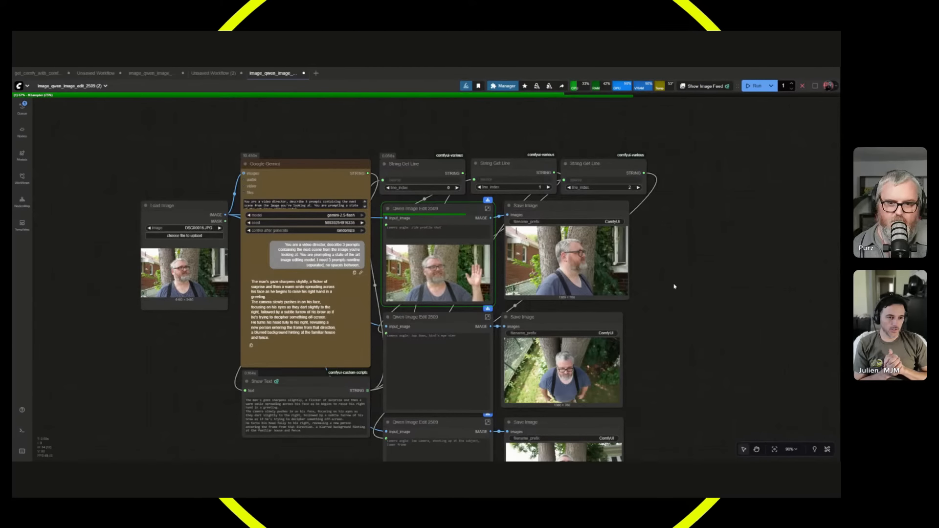
{"action": "left_click_drag", "start_coordinate": [660, 295], "coordinate": [659, 247]}
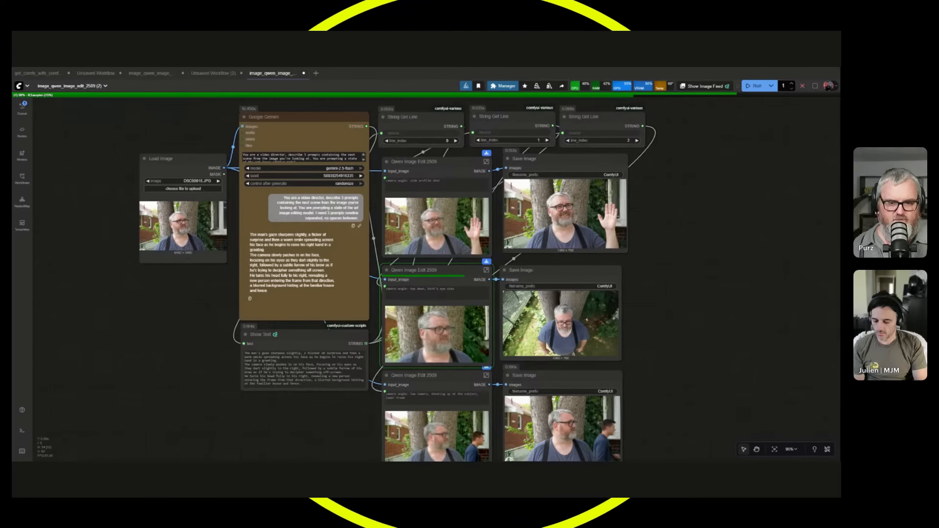
{"action": "scroll", "coordinate": [533, 303], "scroll_direction": "up", "scroll_amount": 3}
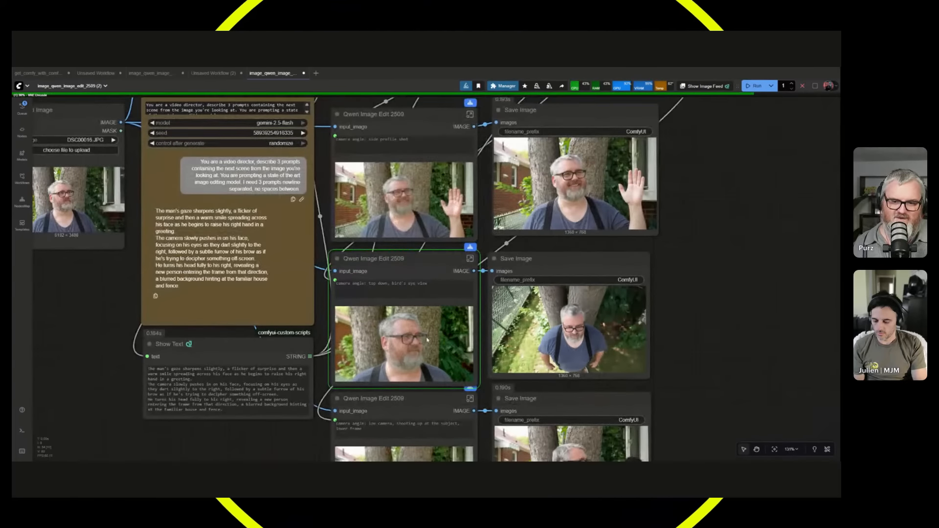
{"action": "scroll", "coordinate": [427, 339], "scroll_direction": "up", "scroll_amount": 3}
{"action": "scroll", "coordinate": [409, 335], "scroll_direction": "down", "scroll_amount": 3}
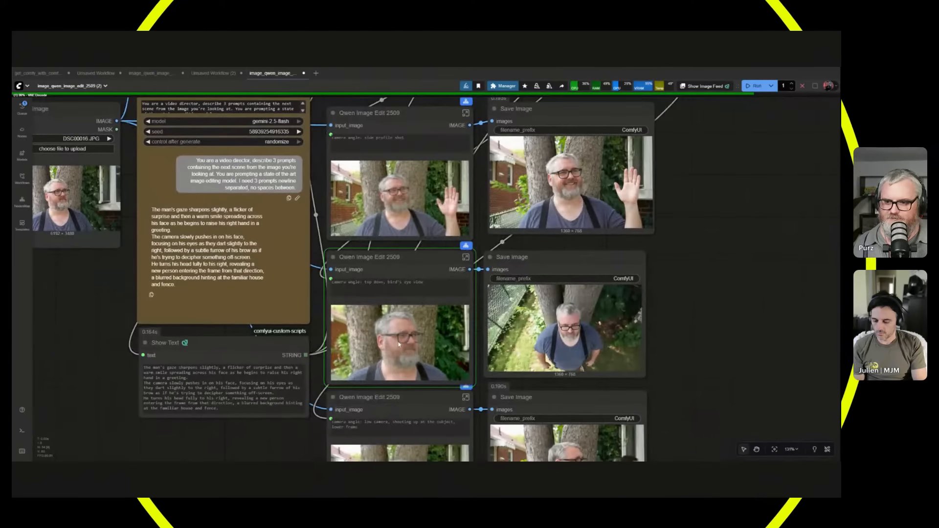
{"action": "scroll", "coordinate": [656, 334], "scroll_direction": "up", "scroll_amount": 3}
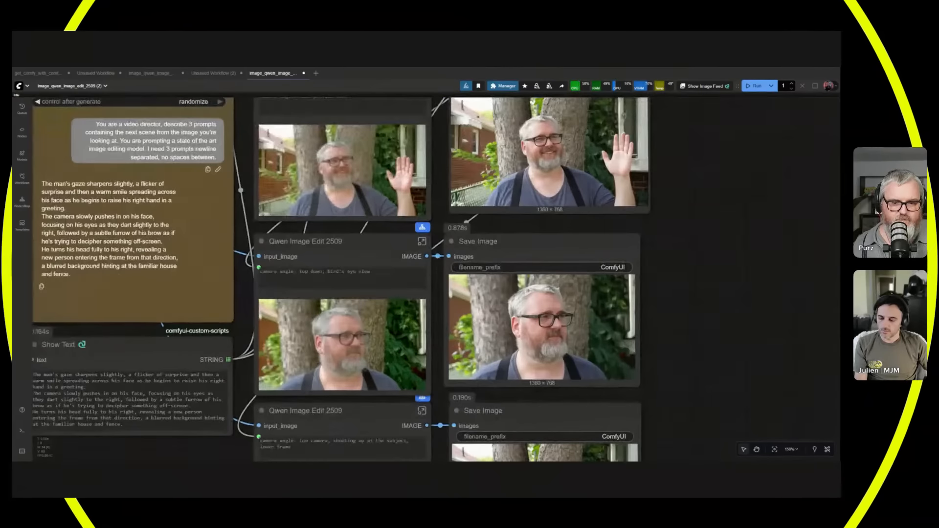
{"action": "scroll", "coordinate": [558, 335], "scroll_direction": "down", "scroll_amount": 3}
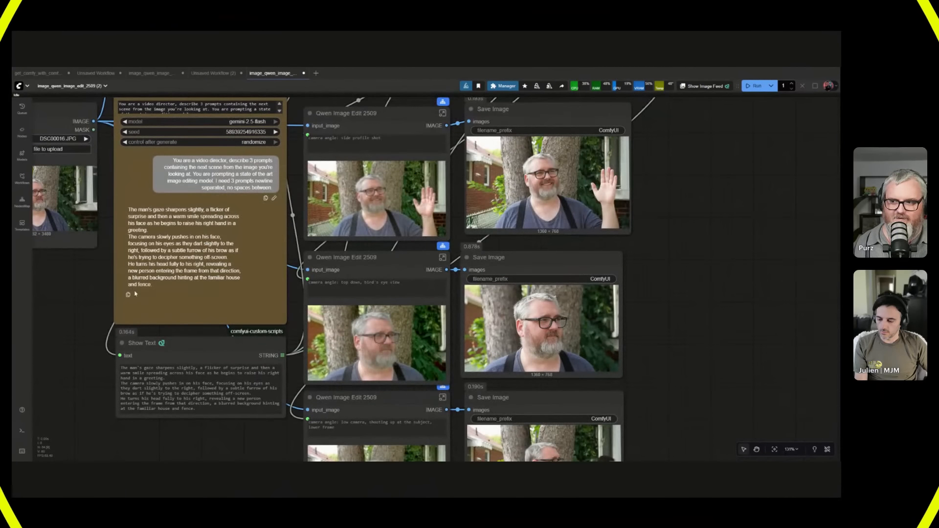
{"action": "left_click_drag", "start_coordinate": [85, 283], "coordinate": [198, 303]}
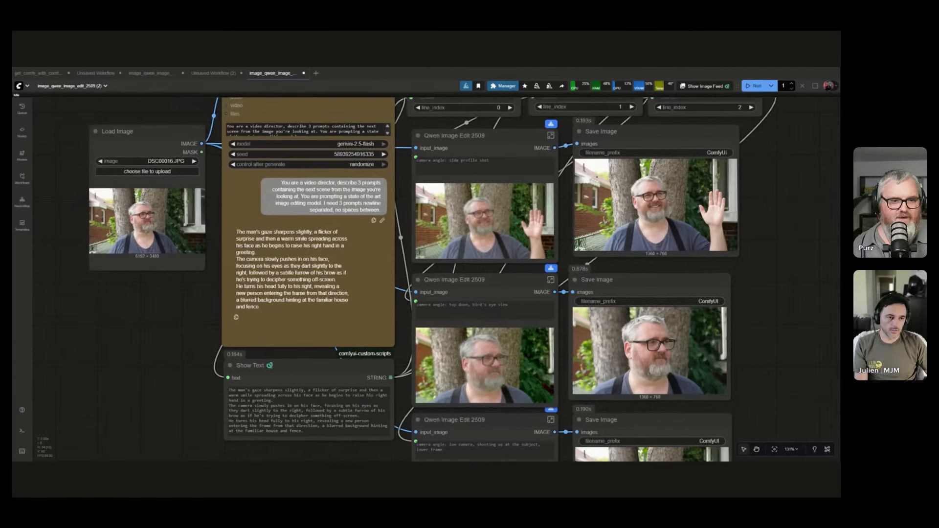
Place the Load Image node beside the first Save Image node to compare the original photo with its edited version.
{"action": "left_click_drag", "start_coordinate": [646, 272], "coordinate": [542, 141]}
{"action": "left_click_drag", "start_coordinate": [337, 129], "coordinate": [501, 360]}
{"action": "scroll", "coordinate": [381, 333], "scroll_direction": "up", "scroll_amount": 1}
{"action": "left_click_drag", "start_coordinate": [169, 327], "coordinate": [234, 315]}
{"action": "scroll", "coordinate": [578, 323], "scroll_direction": "up", "scroll_amount": 5}
{"action": "scroll", "coordinate": [235, 315], "scroll_direction": "up", "scroll_amount": 5}
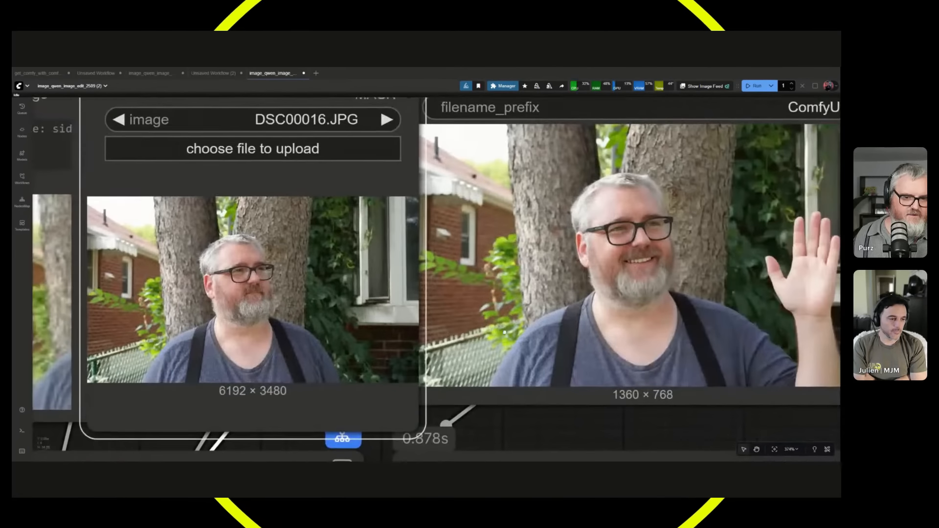
Move the Load Image node back to the outer side of Google Gemini, level with that node's top.
{"action": "scroll", "coordinate": [353, 289], "scroll_direction": "down", "scroll_amount": 1}
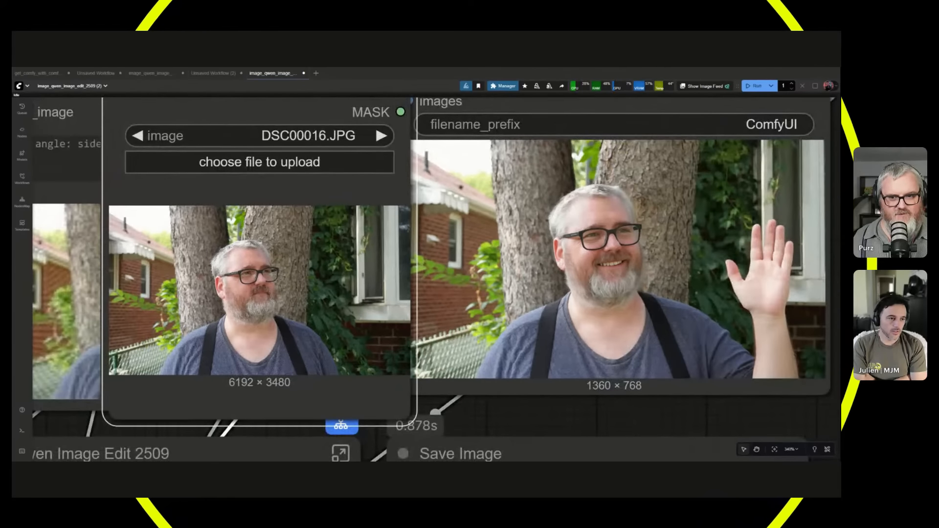
{"action": "scroll", "coordinate": [470, 303], "scroll_direction": "down", "scroll_amount": 11}
{"action": "left_click_drag", "start_coordinate": [386, 274], "coordinate": [51, 232]}
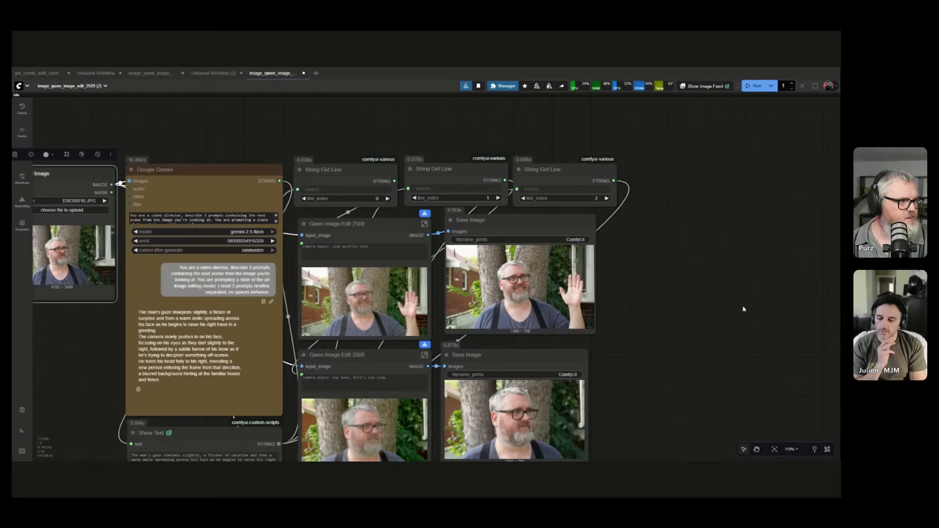
{"action": "scroll", "coordinate": [640, 365], "scroll_direction": "down", "scroll_amount": 3}
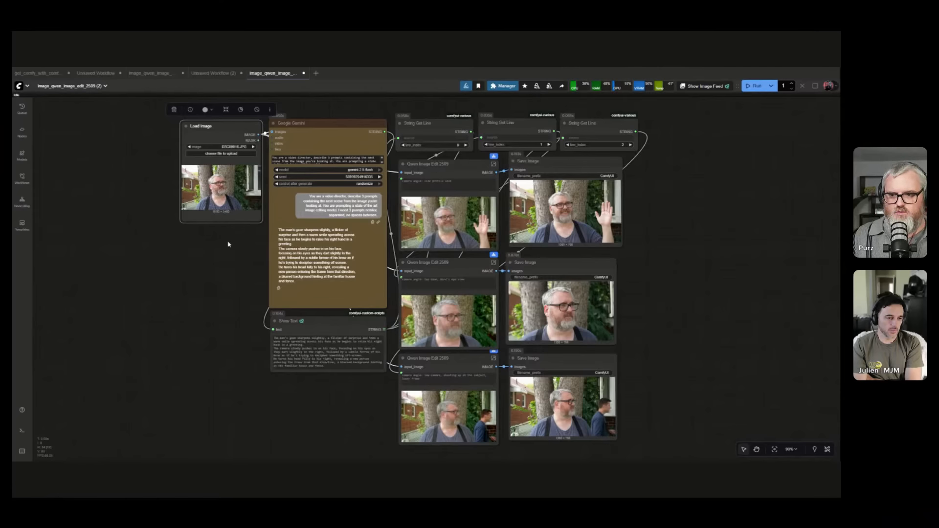
Load nextscene_00072_.png in the Load Image node as the new source picture and run the workflow.
{"action": "scroll", "coordinate": [230, 247], "scroll_direction": "up", "scroll_amount": 2}
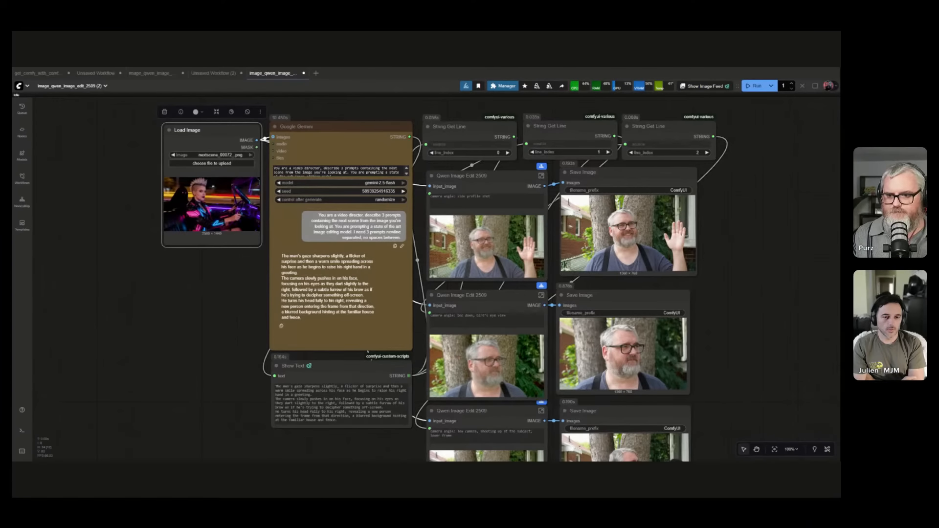
{"action": "scroll", "coordinate": [229, 268], "scroll_direction": "up", "scroll_amount": 4}
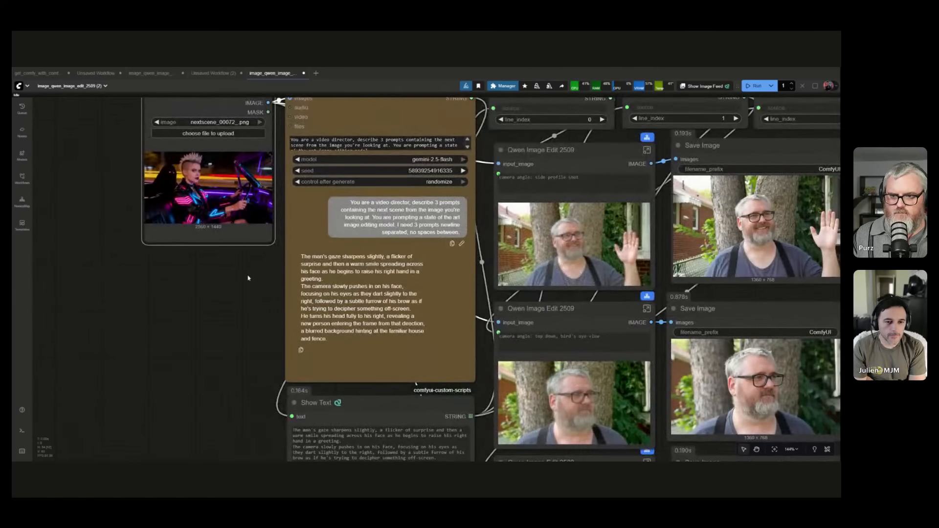
{"action": "left_click_drag", "start_coordinate": [248, 278], "coordinate": [209, 318]}
{"action": "scroll", "coordinate": [206, 337], "scroll_direction": "up", "scroll_amount": 2}
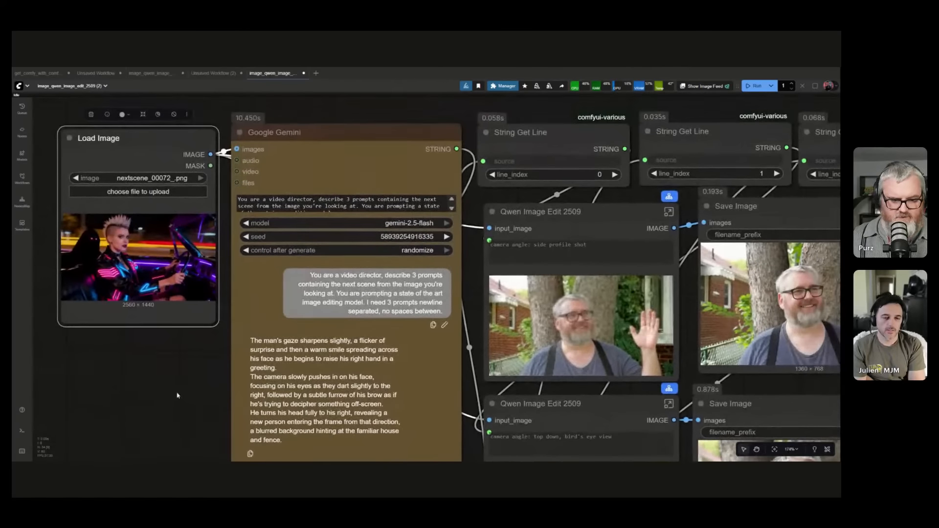
{"action": "key", "text": "ctrl+Return"}
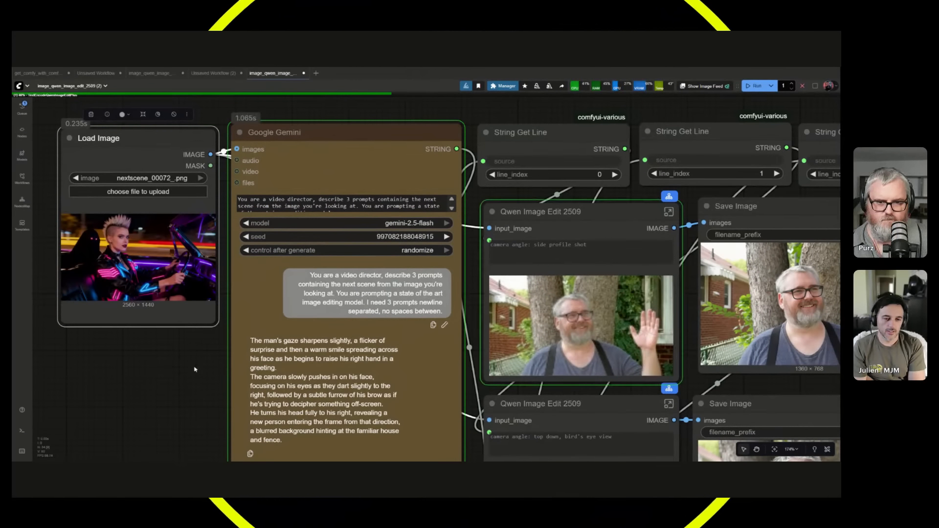
Read the new scene prompts that Google Gemini writes for the neon car picture while the workflow runs.
{"action": "scroll", "coordinate": [184, 373], "scroll_direction": "down", "scroll_amount": 3}
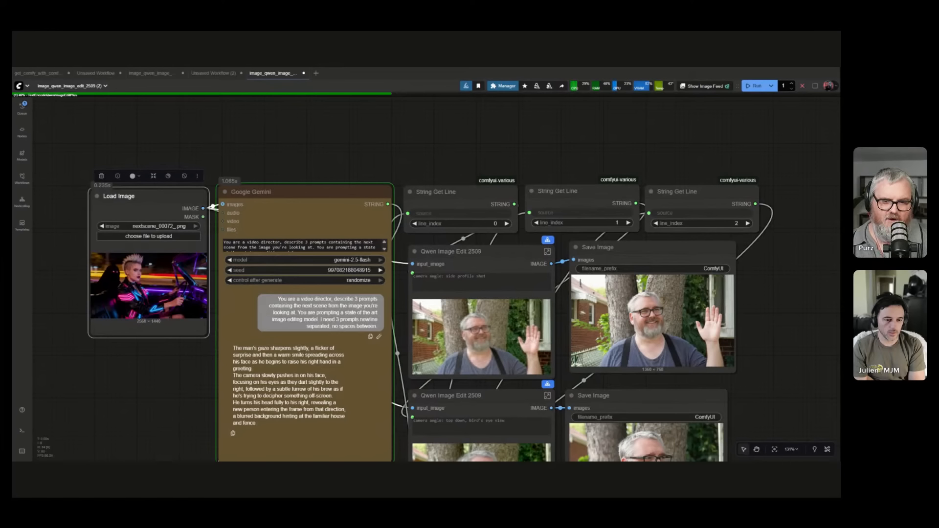
{"action": "scroll", "coordinate": [454, 278], "scroll_direction": "up", "scroll_amount": 3}
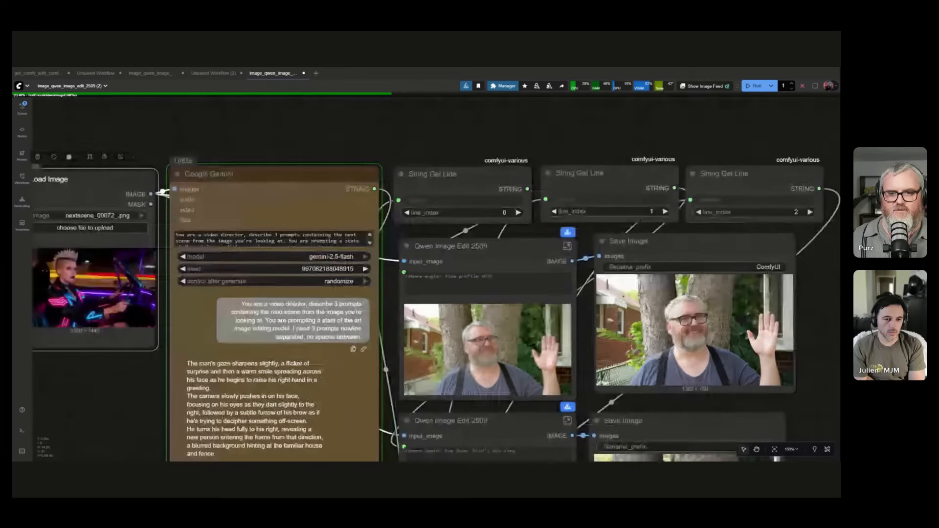
{"action": "left_click", "coordinate": [476, 274]}
{"action": "left_click_drag", "start_coordinate": [476, 274], "coordinate": [475, 270]}
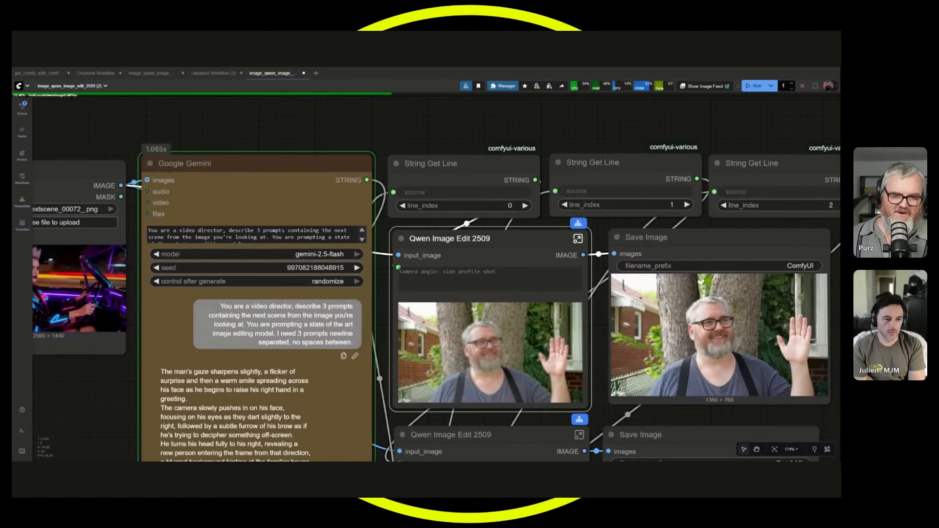
{"action": "left_click", "coordinate": [272, 132]}
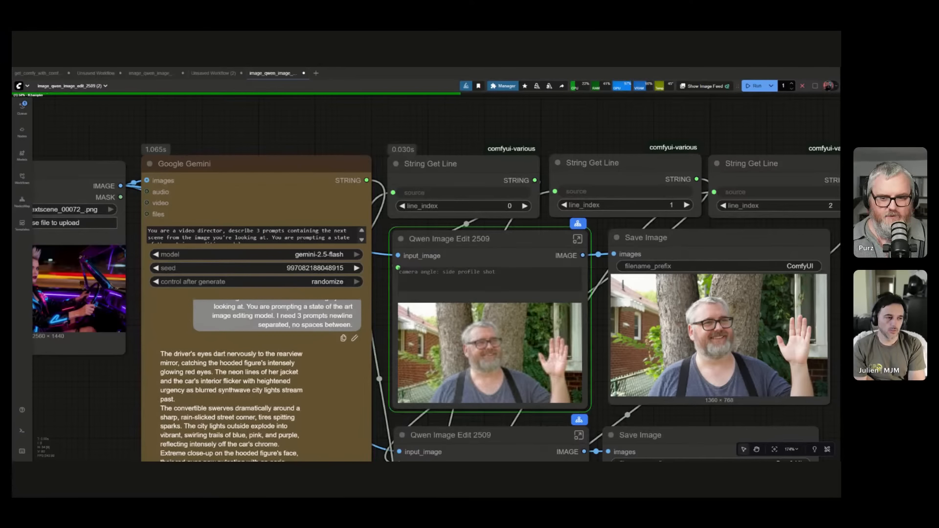
{"action": "scroll", "coordinate": [668, 187], "scroll_direction": "down", "scroll_amount": 4}
{"action": "left_click_drag", "start_coordinate": [177, 328], "coordinate": [152, 333]}
{"action": "scroll", "coordinate": [128, 303], "scroll_direction": "up", "scroll_amount": 1}
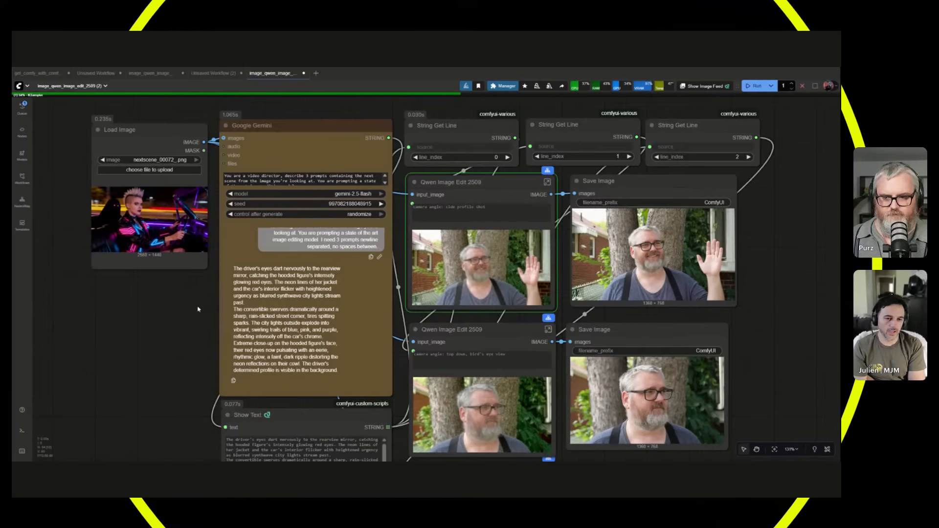
Compare the source picture in Load Image with the prompts and the first Qwen Image Edit 2509 node's preview.
{"action": "left_click_drag", "start_coordinate": [198, 309], "coordinate": [181, 318]}
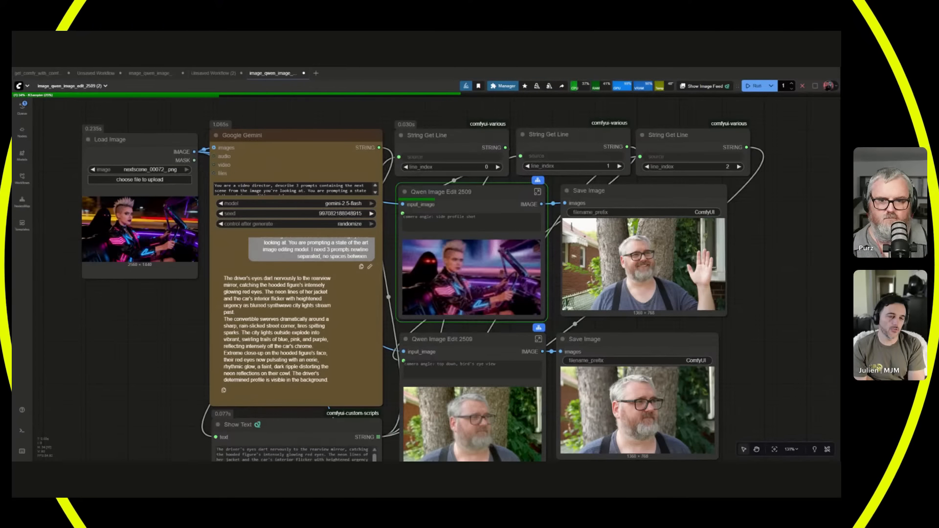
{"action": "scroll", "coordinate": [97, 221], "scroll_direction": "up", "scroll_amount": 5}
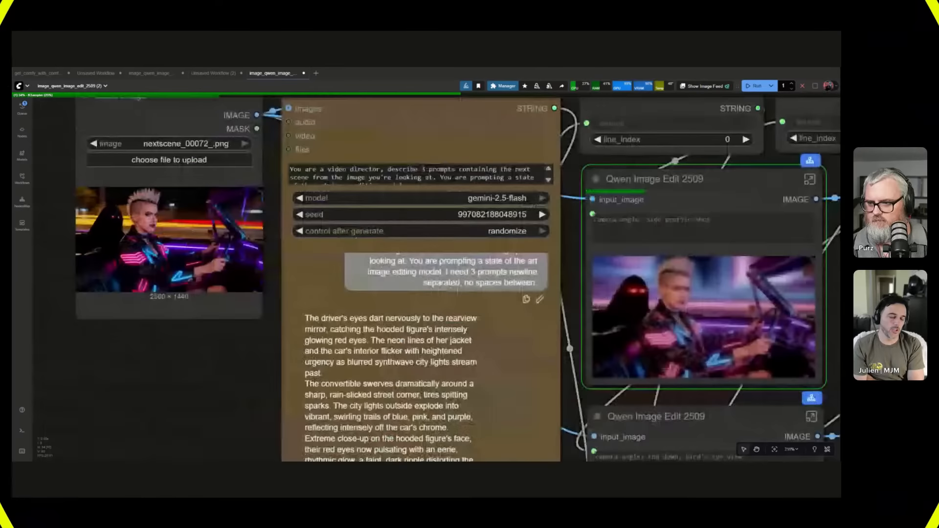
{"action": "scroll", "coordinate": [125, 259], "scroll_direction": "up", "scroll_amount": 2}
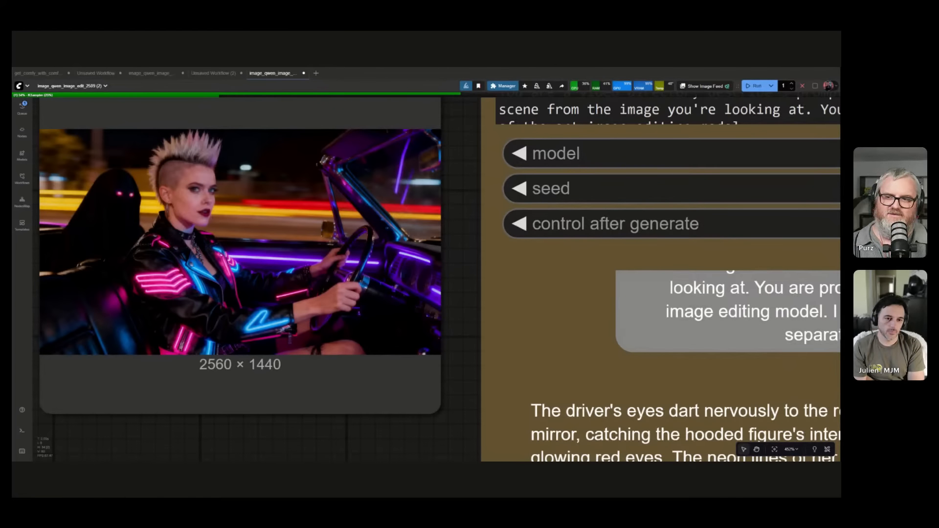
{"action": "scroll", "coordinate": [81, 336], "scroll_direction": "down", "scroll_amount": 11}
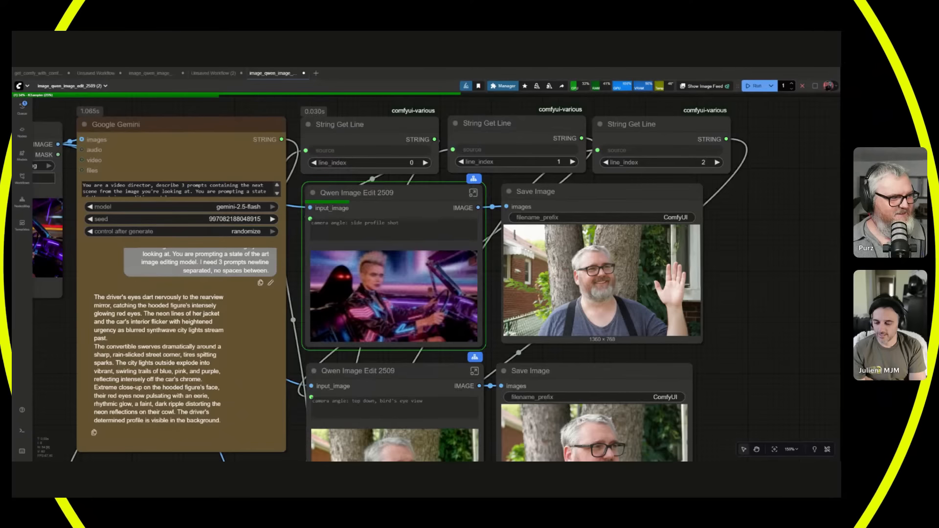
{"action": "scroll", "coordinate": [361, 284], "scroll_direction": "down", "scroll_amount": 3}
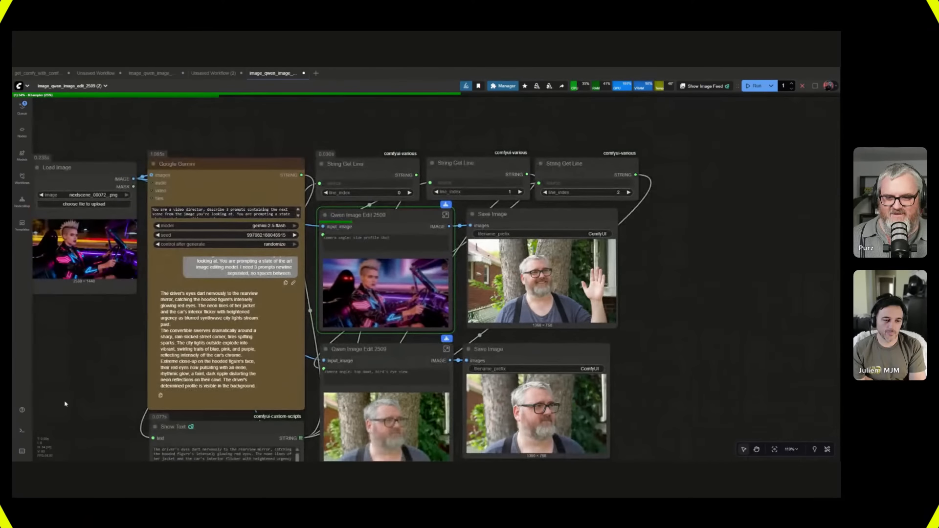
{"action": "scroll", "coordinate": [78, 393], "scroll_direction": "up", "scroll_amount": 1}
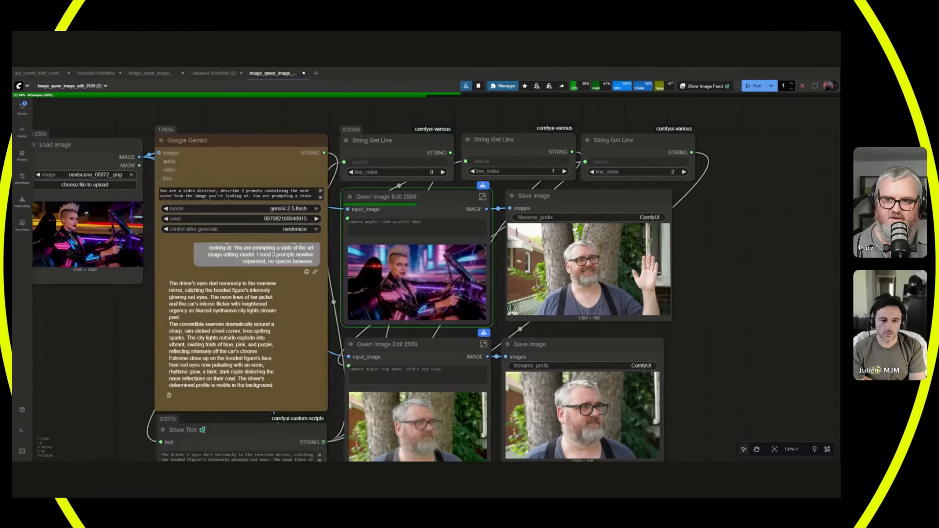
{"action": "left_click", "coordinate": [240, 140]}
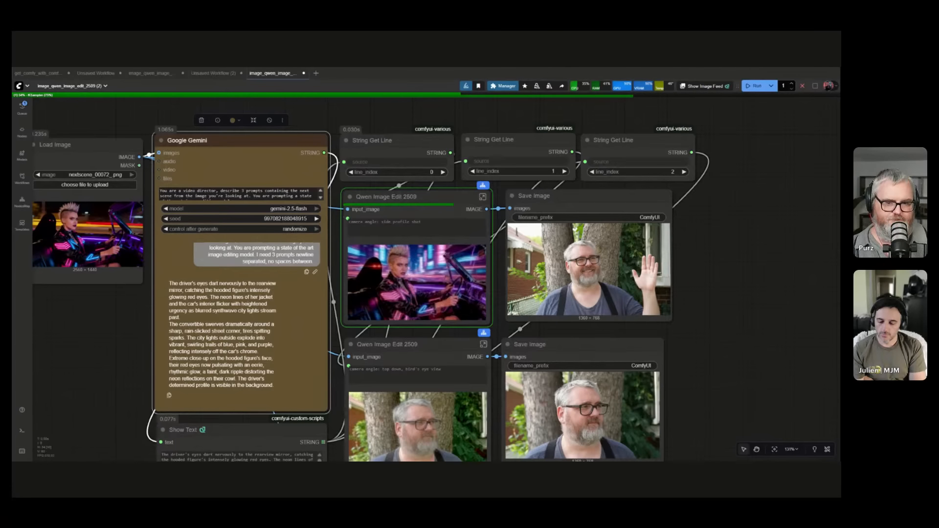
Check the run's progress in the logs and close them again.
{"action": "scroll", "coordinate": [713, 344], "scroll_direction": "down", "scroll_amount": 3}
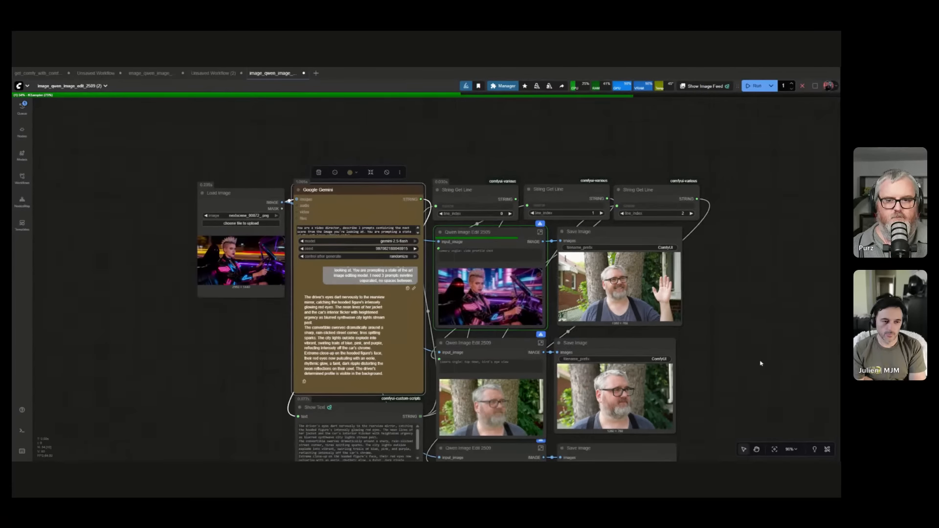
{"action": "scroll", "coordinate": [637, 287], "scroll_direction": "down", "scroll_amount": 2}
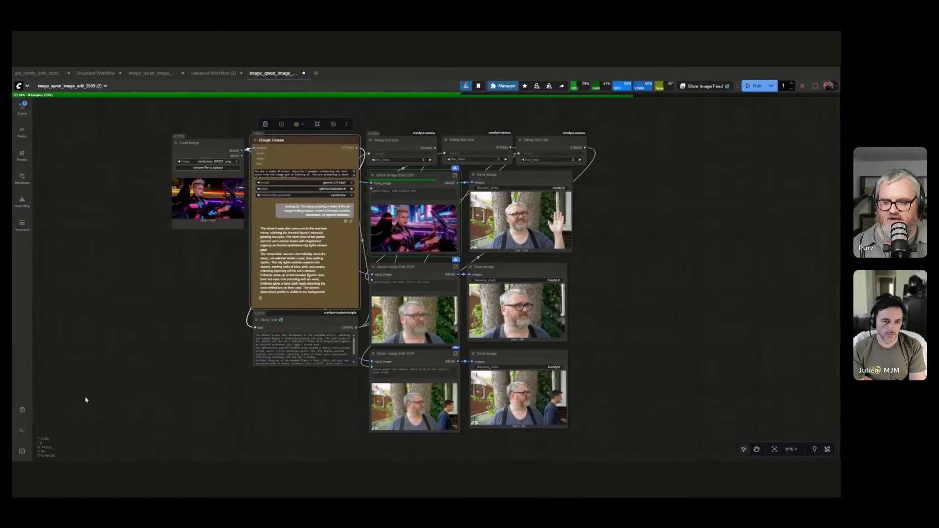
{"action": "left_click", "coordinate": [27, 432]}
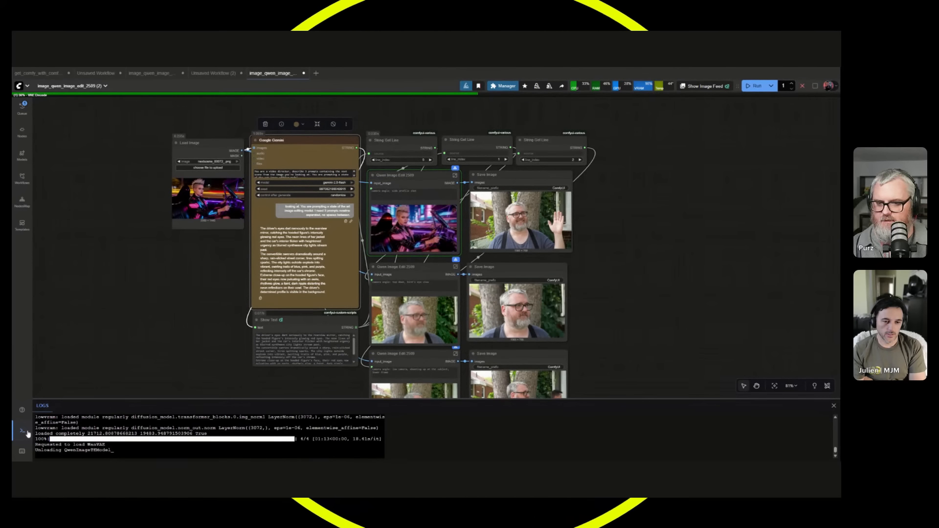
{"action": "left_click", "coordinate": [27, 434]}
Inspect the inside of the first Qwen Image Edit 2509 subgraph and return to the main workflow.
{"action": "double_click", "coordinate": [416, 210]}
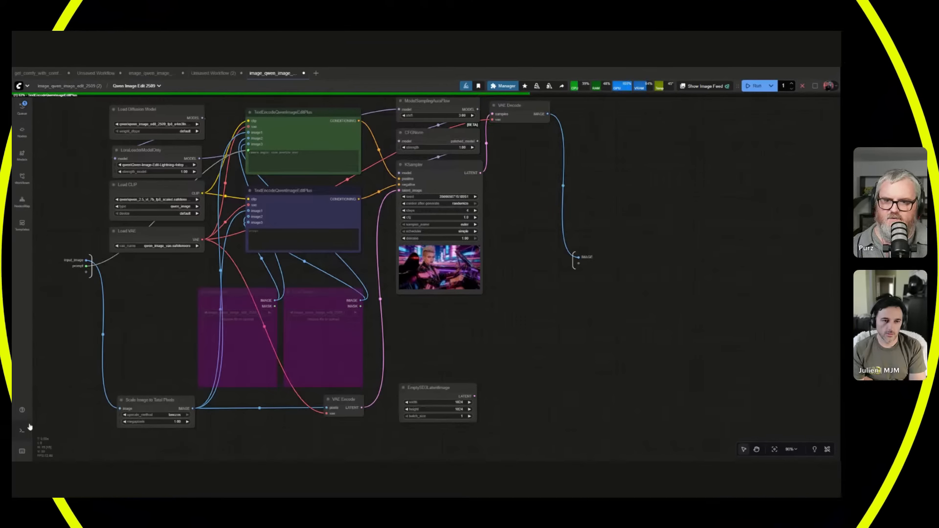
{"action": "mouse_move", "coordinate": [215, 73]}
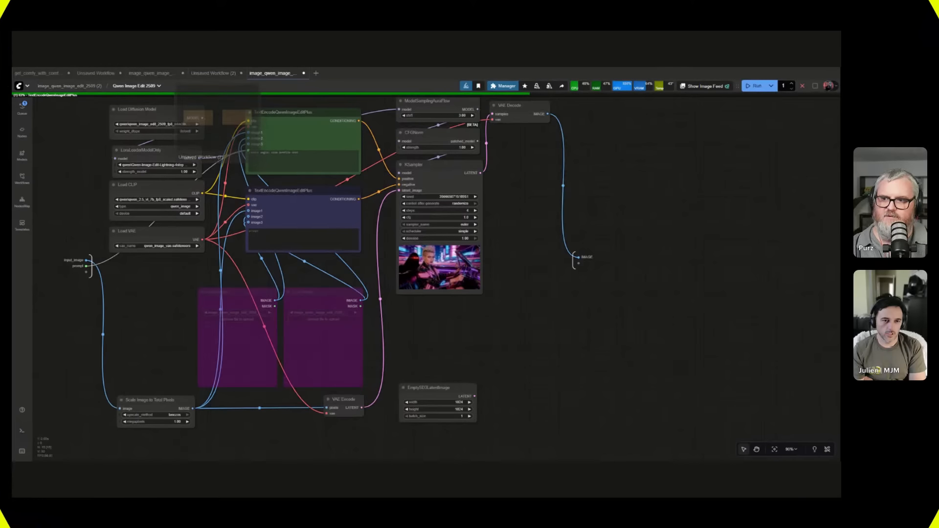
{"action": "left_click", "coordinate": [68, 86]}
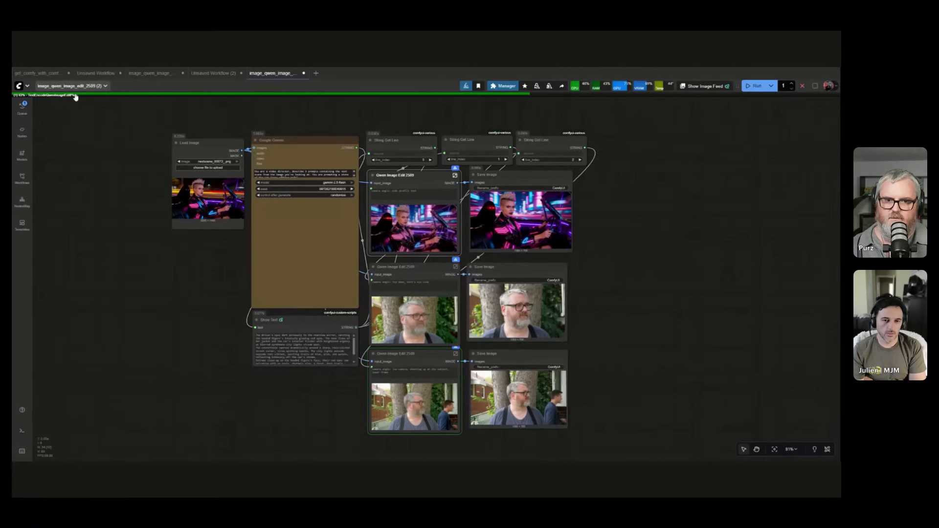
Examine the first saved neon car image and the preview forming in the third Qwen Image Edit 2509 node.
{"action": "scroll", "coordinate": [605, 246], "scroll_direction": "up", "scroll_amount": 10}
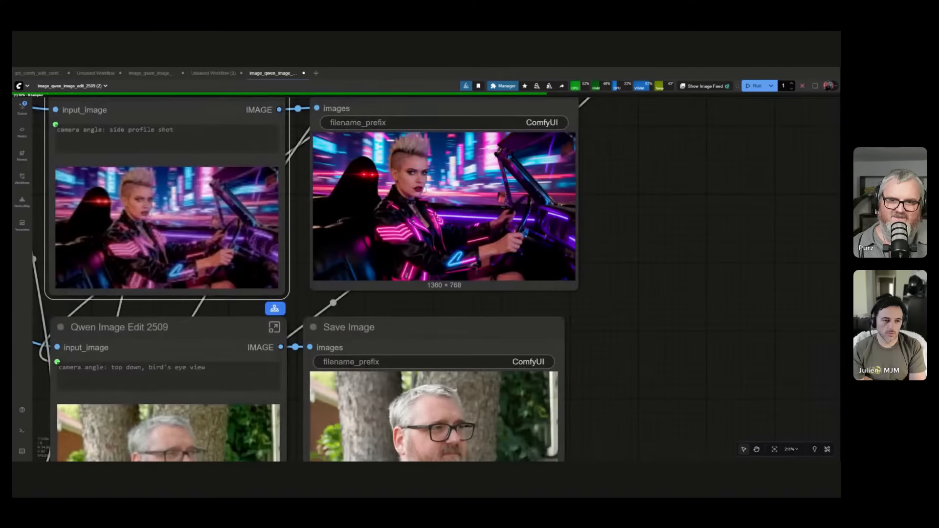
{"action": "scroll", "coordinate": [509, 293], "scroll_direction": "down", "scroll_amount": 10}
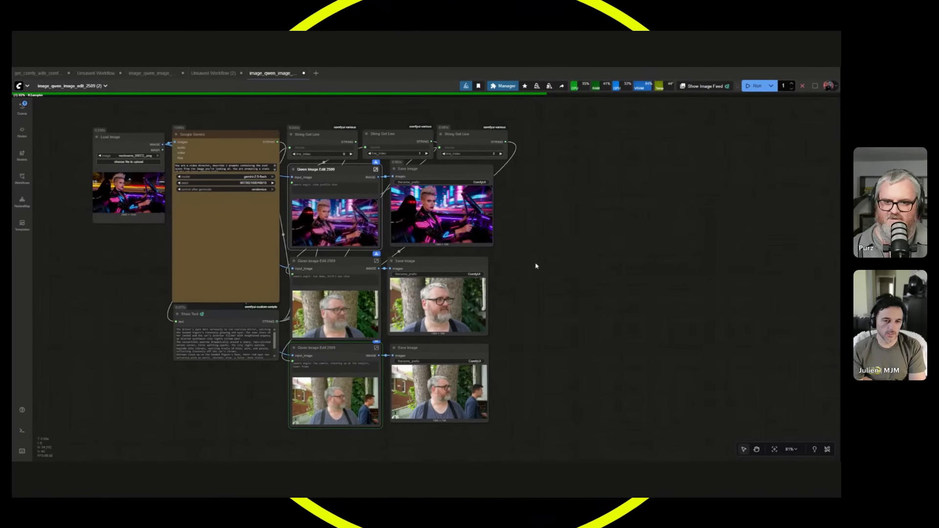
{"action": "left_click_drag", "start_coordinate": [534, 264], "coordinate": [558, 275]}
{"action": "scroll", "coordinate": [560, 270], "scroll_direction": "up", "scroll_amount": 1}
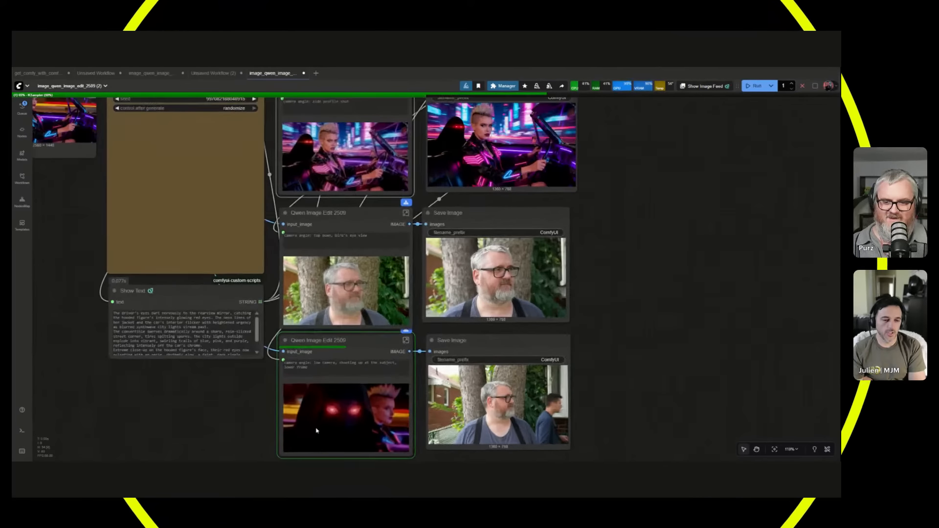
{"action": "scroll", "coordinate": [366, 412], "scroll_direction": "up", "scroll_amount": 3}
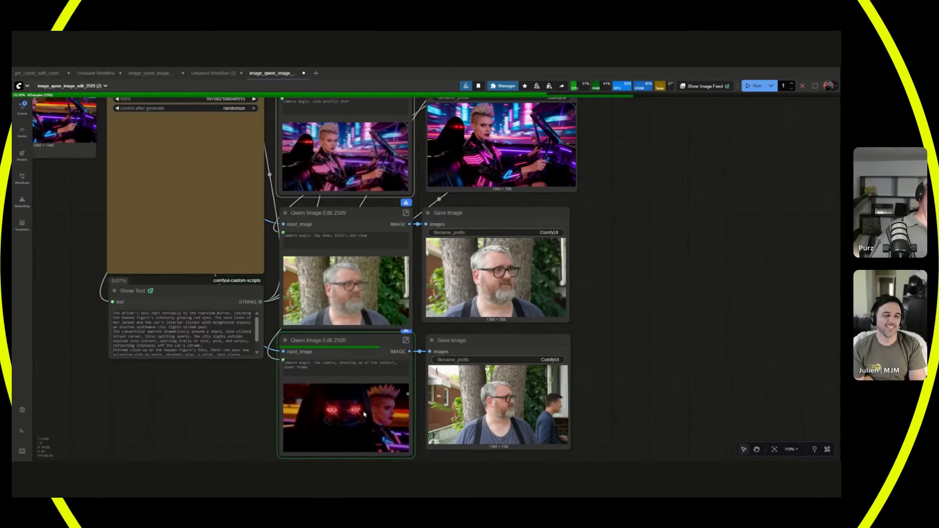
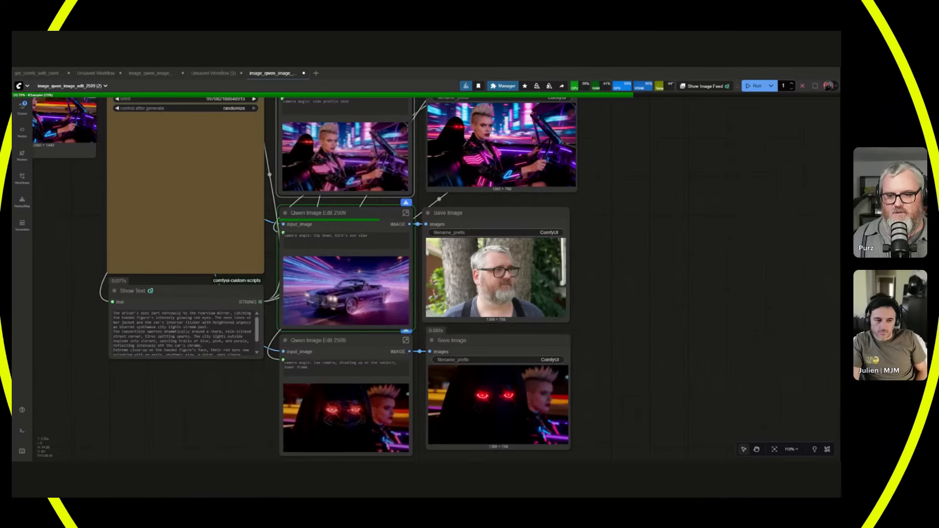
Compare the source picture and the Google Gemini node with the three edited results while the run finishes.
{"action": "left_click_drag", "start_coordinate": [142, 240], "coordinate": [250, 344]}
{"action": "scroll", "coordinate": [249, 344], "scroll_direction": "up", "scroll_amount": 2}
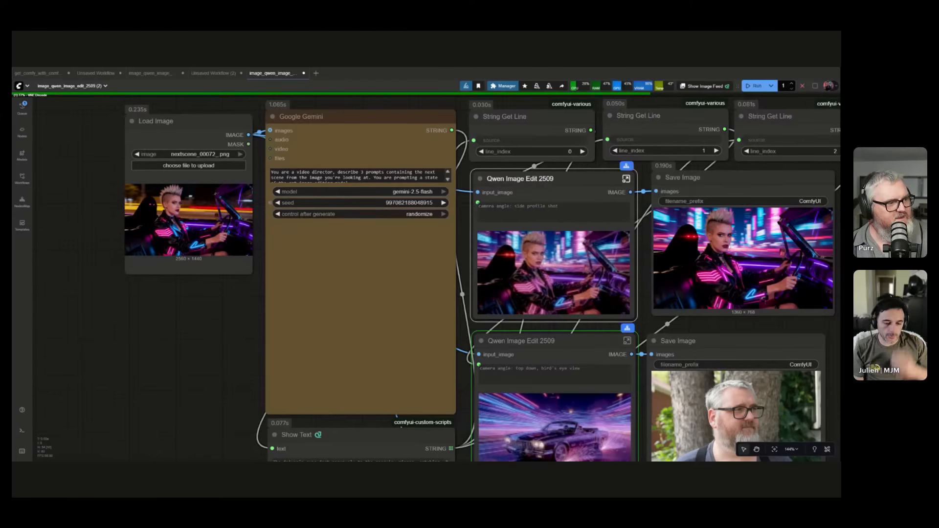
{"action": "scroll", "coordinate": [238, 309], "scroll_direction": "down", "scroll_amount": 4}
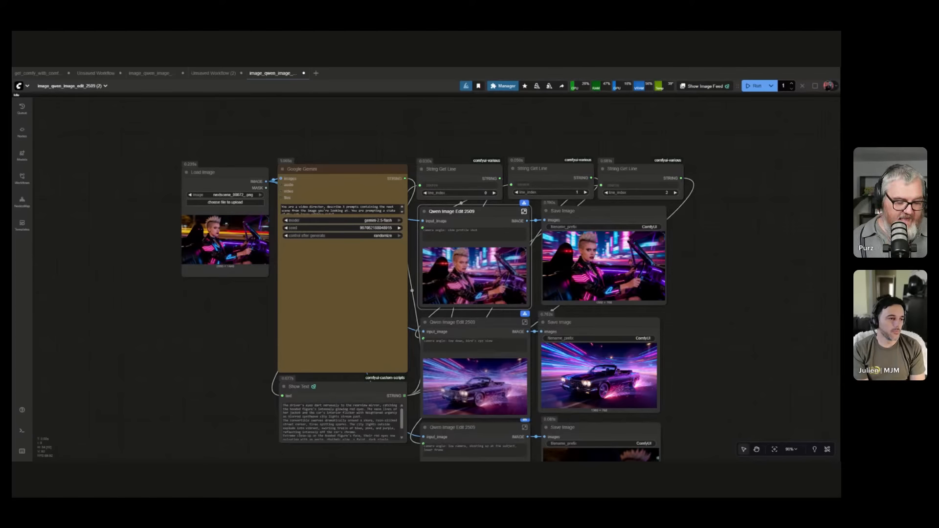
{"action": "scroll", "coordinate": [326, 212], "scroll_direction": "up", "scroll_amount": 9}
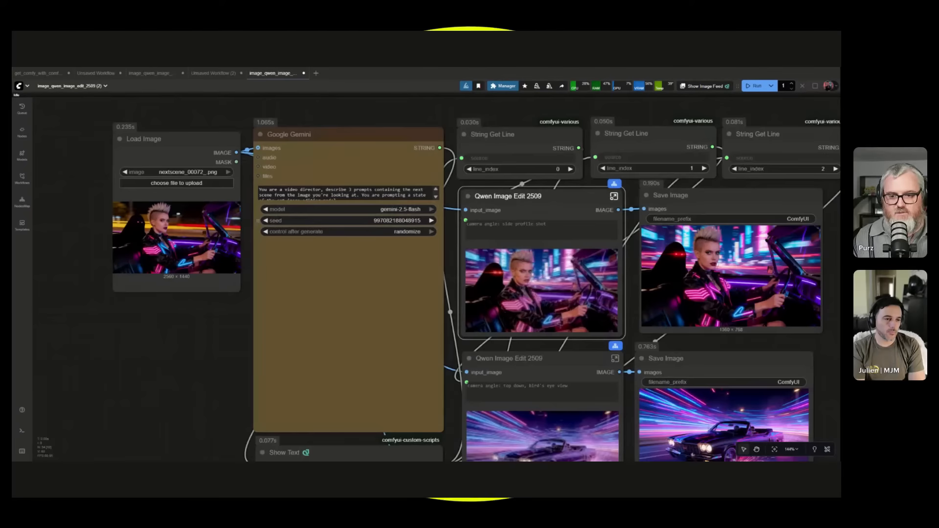
{"action": "scroll", "coordinate": [326, 191], "scroll_direction": "down", "scroll_amount": 9}
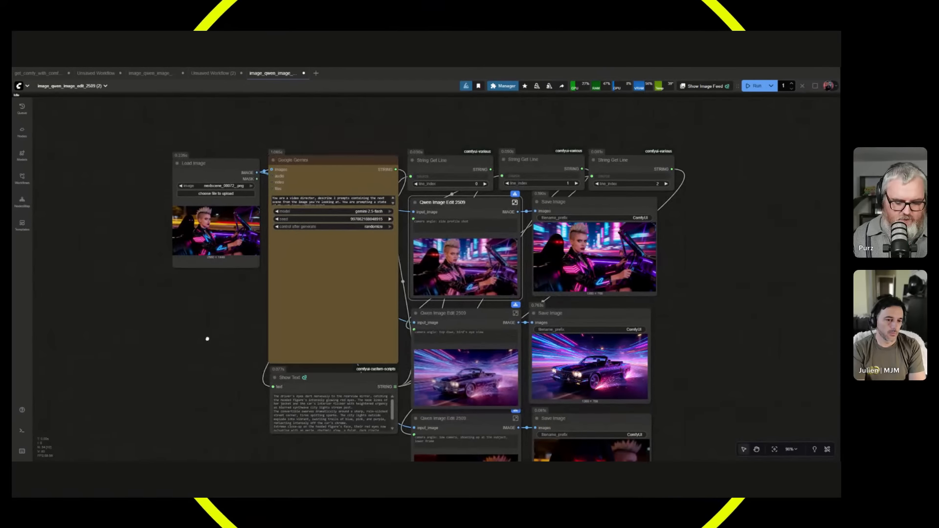
Add a Comfy Core String (Multiline) node in the empty area below the Load Image node.
{"action": "double_click", "coordinate": [205, 336]}
{"action": "type", "text": "multi"}
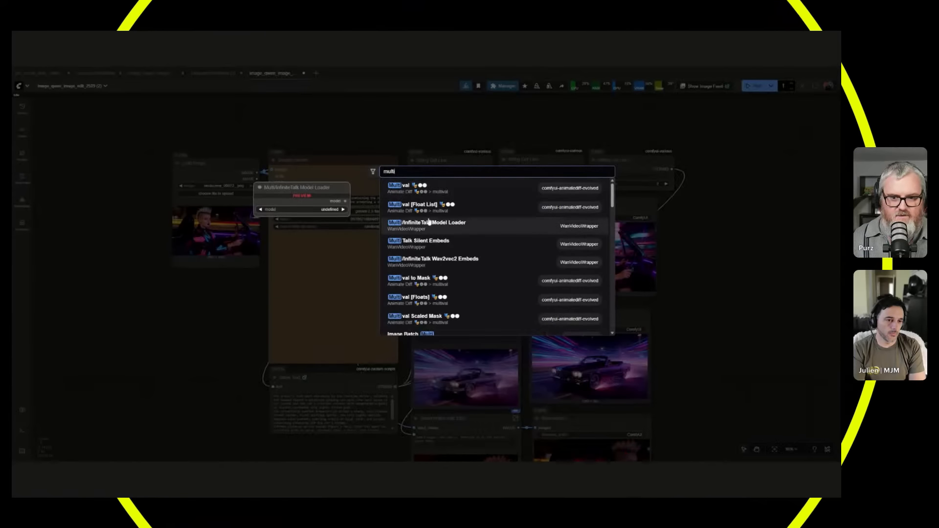
{"action": "type", "text": "line"}
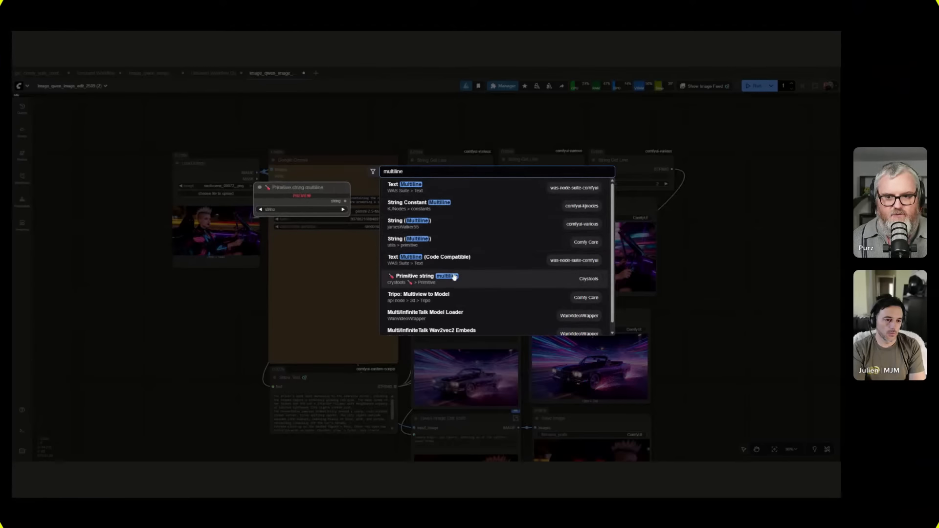
{"action": "left_click", "coordinate": [533, 242]}
{"action": "scroll", "coordinate": [261, 321], "scroll_direction": "up", "scroll_amount": 4}
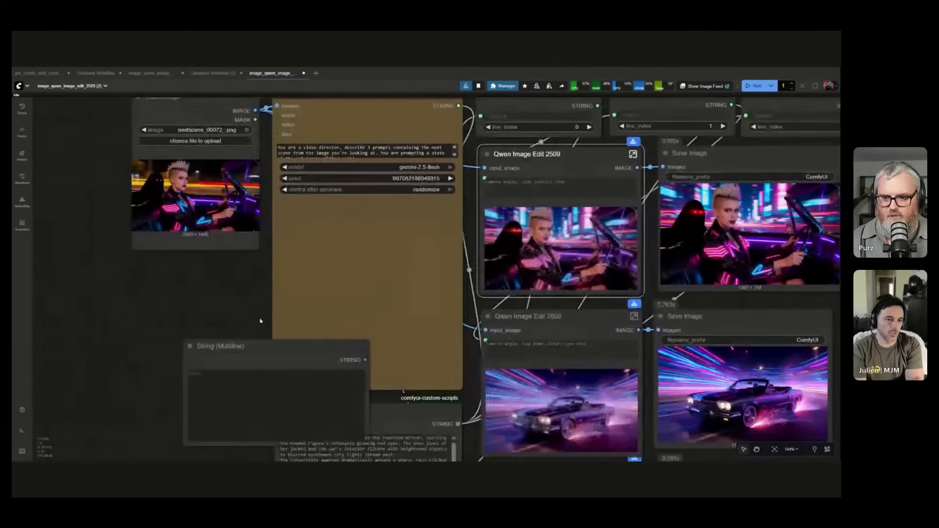
{"action": "left_click_drag", "start_coordinate": [274, 347], "coordinate": [147, 293]}
Copy all of the generated prompts from the Show Text node into the String (Multiline) node.
{"action": "left_click_drag", "start_coordinate": [226, 370], "coordinate": [277, 227]}
{"action": "left_click", "coordinate": [465, 326]}
{"action": "key", "text": "ctrl+a"}
{"action": "left_click", "coordinate": [247, 217]}
{"action": "type", "text": "The driver's eyes dart nervously to the rearview mirror, catching the hooded figure's intensely glowing red eyes. The neon lines of her jacket and the car's interior flicker with heightened urgency as blurred synthwave city lights stream past. The convertible swerves dramatically around a sharp, rain-slicked street corner, tires spitting sparks. The city lights outside explode into vibrant, swirling trails of blue, pink, and purple, reflecting intensely off the car's chrome. Extreme close-up on the hooded figure's face, their red eyes now pulsating with an eerie, rhythmic glow, a faint, dark ripple distorting the neon reflections on their cowl. The driver's determined profile is visible in the background."}
{"action": "left_click_drag", "start_coordinate": [274, 313], "coordinate": [226, 448]}
{"action": "scroll", "coordinate": [226, 448], "scroll_direction": "down", "scroll_amount": 5}
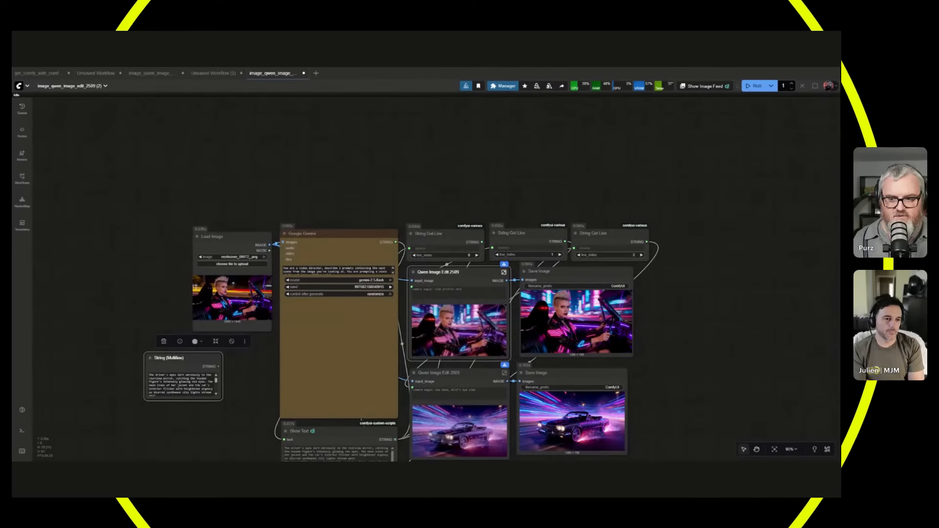
Start a link from the String (Multiline) node's output, abandon it, and delete the node.
{"action": "left_click_drag", "start_coordinate": [218, 366], "coordinate": [229, 388]}
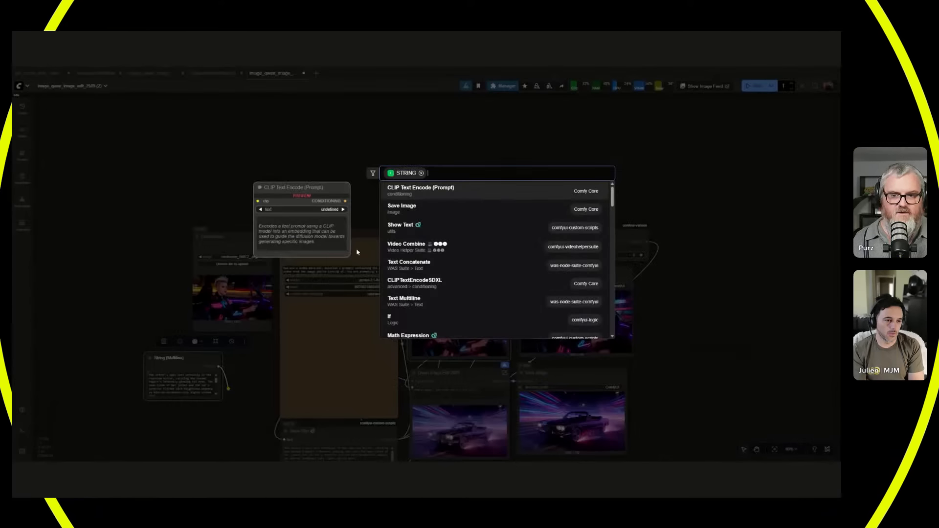
{"action": "left_click", "coordinate": [357, 252]}
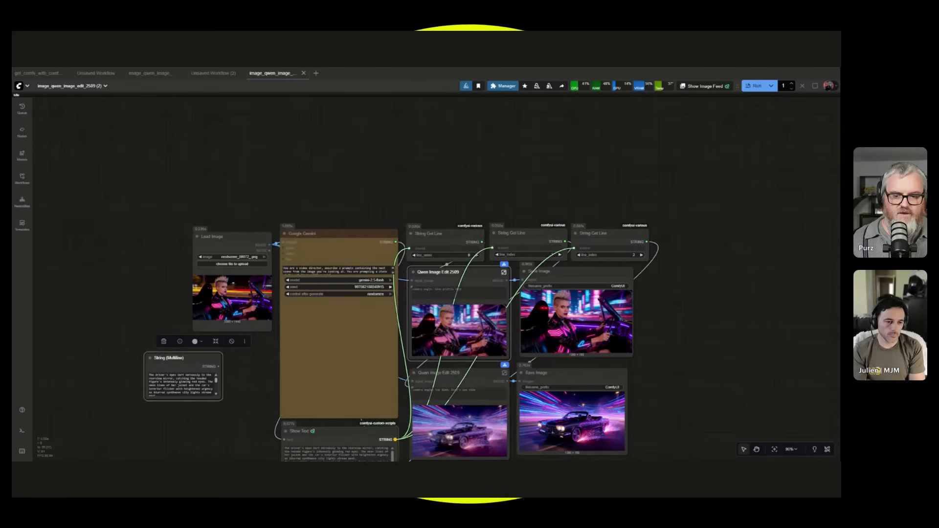
{"action": "scroll", "coordinate": [309, 318], "scroll_direction": "up", "scroll_amount": 2}
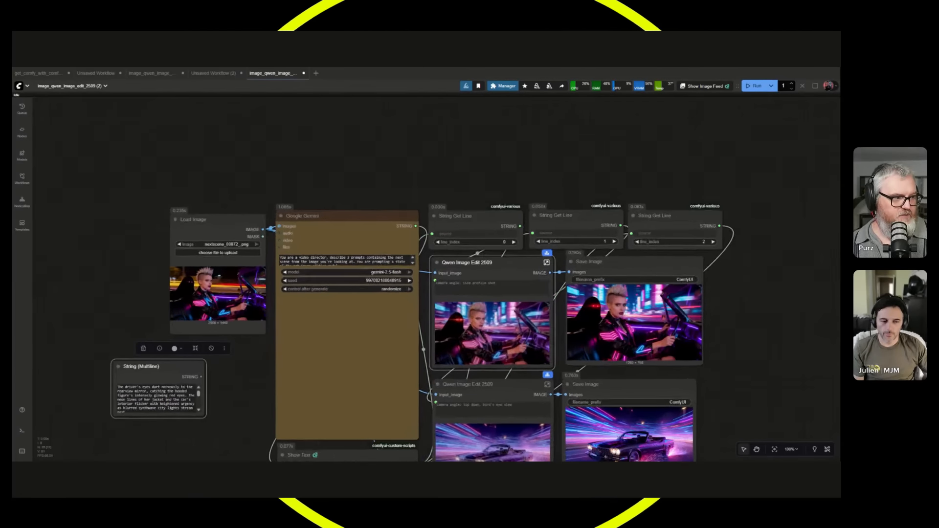
{"action": "scroll", "coordinate": [298, 317], "scroll_direction": "up", "scroll_amount": 2}
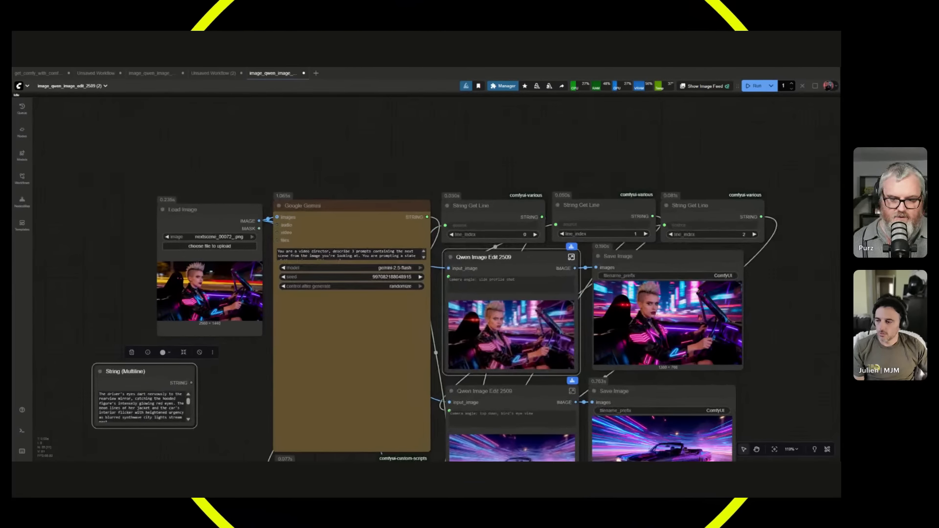
{"action": "key", "text": "Delete"}
{"action": "scroll", "coordinate": [195, 356], "scroll_direction": "down", "scroll_amount": 3}
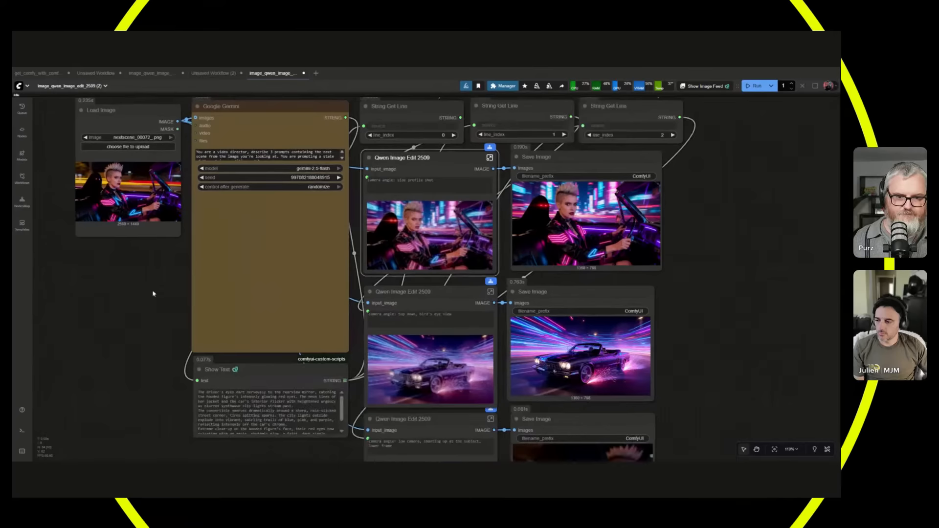
Examine the saved neon car and glowing red eyes images up close against their Qwen Image Edit 2509 previews.
{"action": "scroll", "coordinate": [426, 440], "scroll_direction": "up", "scroll_amount": 10}
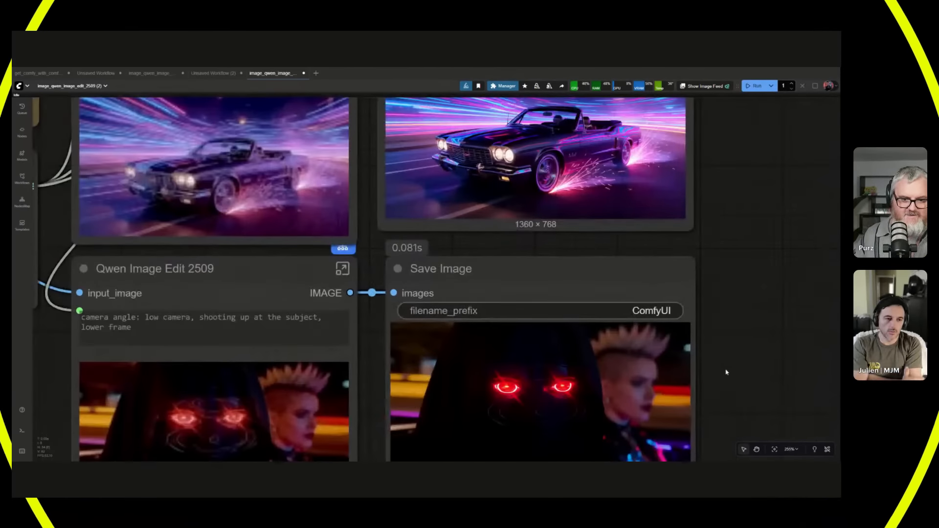
{"action": "left_click_drag", "start_coordinate": [726, 373], "coordinate": [681, 273]}
{"action": "scroll", "coordinate": [681, 273], "scroll_direction": "up", "scroll_amount": 1}
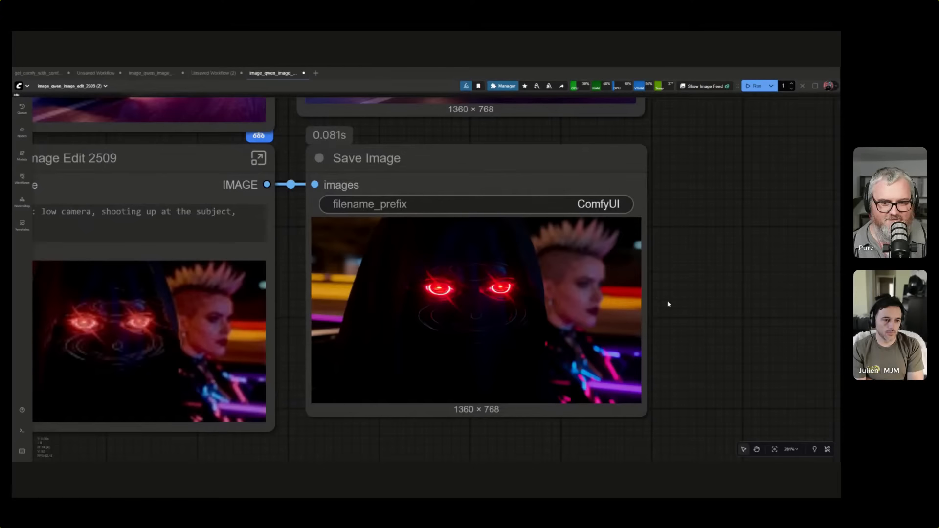
{"action": "scroll", "coordinate": [678, 336], "scroll_direction": "down", "scroll_amount": 5}
{"action": "left_click_drag", "start_coordinate": [740, 189], "coordinate": [724, 287]}
{"action": "scroll", "coordinate": [694, 248], "scroll_direction": "down", "scroll_amount": 5}
{"action": "left_click_drag", "start_coordinate": [685, 231], "coordinate": [681, 293]}
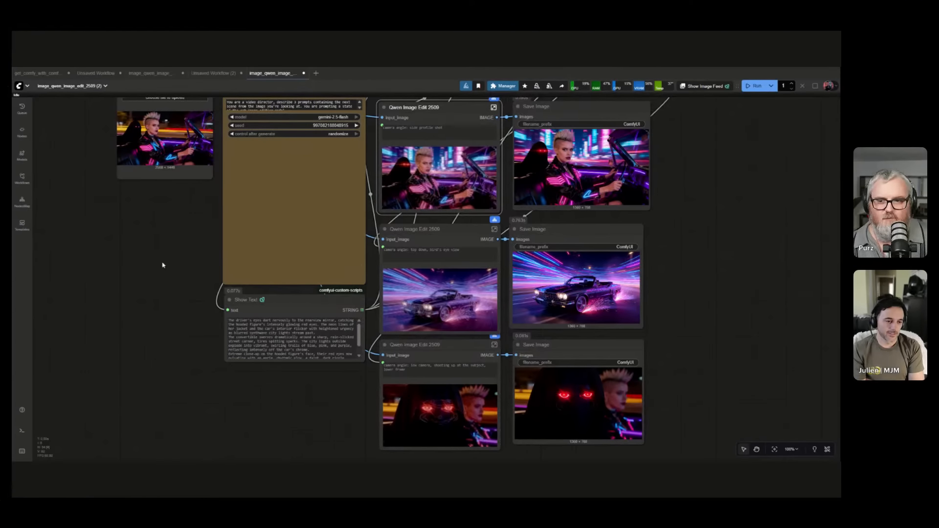
Load nextscene_00029_.png as the source picture in Load Image and run the workflow.
{"action": "left_click_drag", "start_coordinate": [110, 235], "coordinate": [110, 261]}
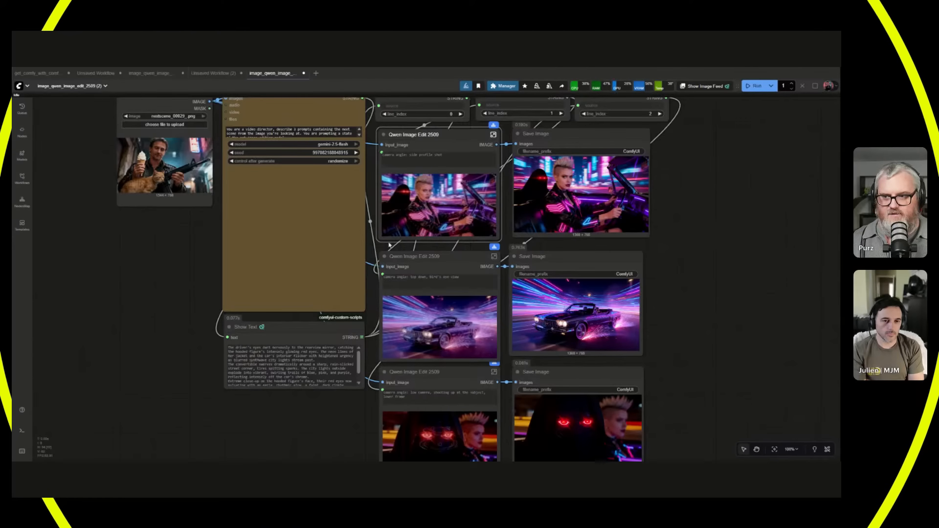
{"action": "scroll", "coordinate": [390, 244], "scroll_direction": "up", "scroll_amount": 10}
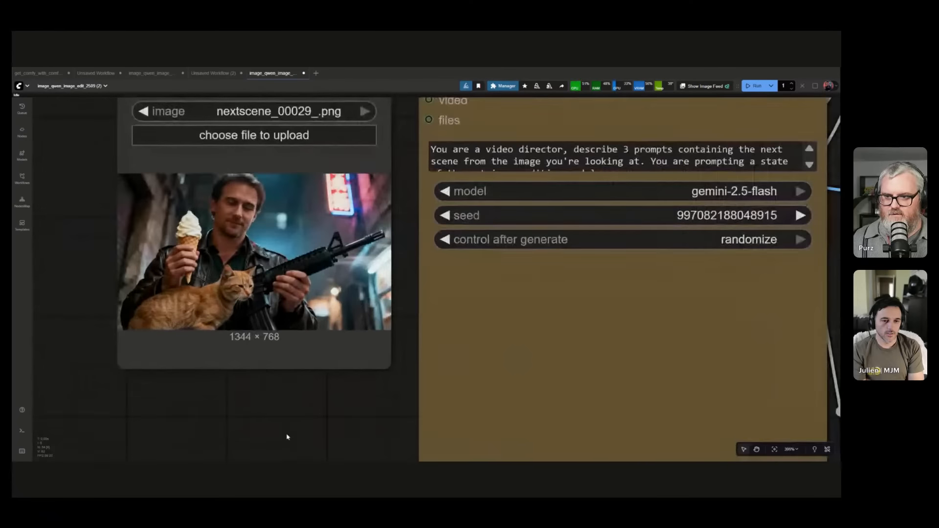
{"action": "scroll", "coordinate": [287, 437], "scroll_direction": "up", "scroll_amount": 2}
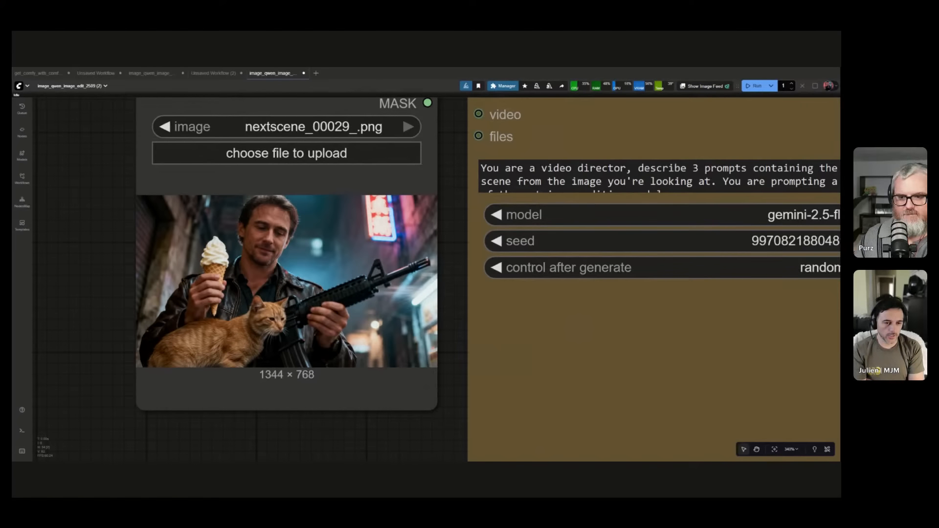
{"action": "scroll", "coordinate": [309, 385], "scroll_direction": "down", "scroll_amount": 5}
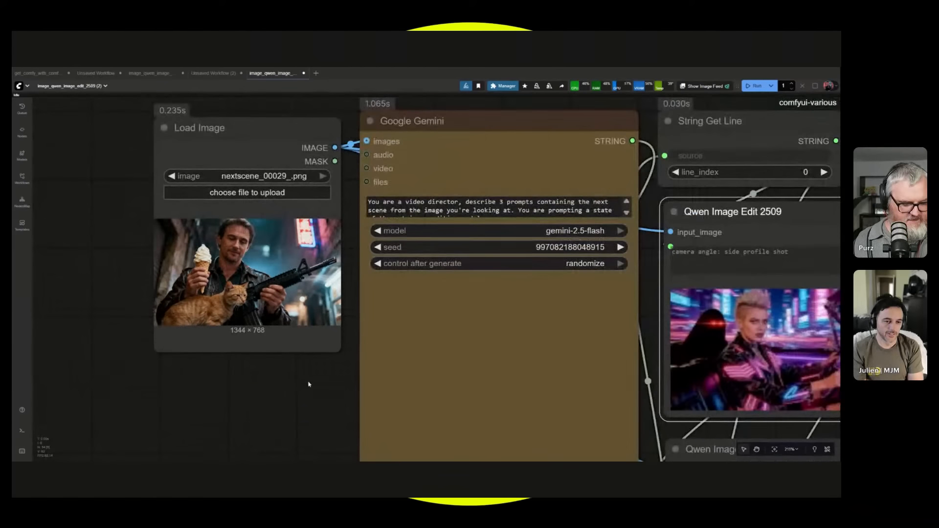
{"action": "key", "text": "ctrl+Return"}
{"action": "scroll", "coordinate": [246, 346], "scroll_direction": "down", "scroll_amount": 2}
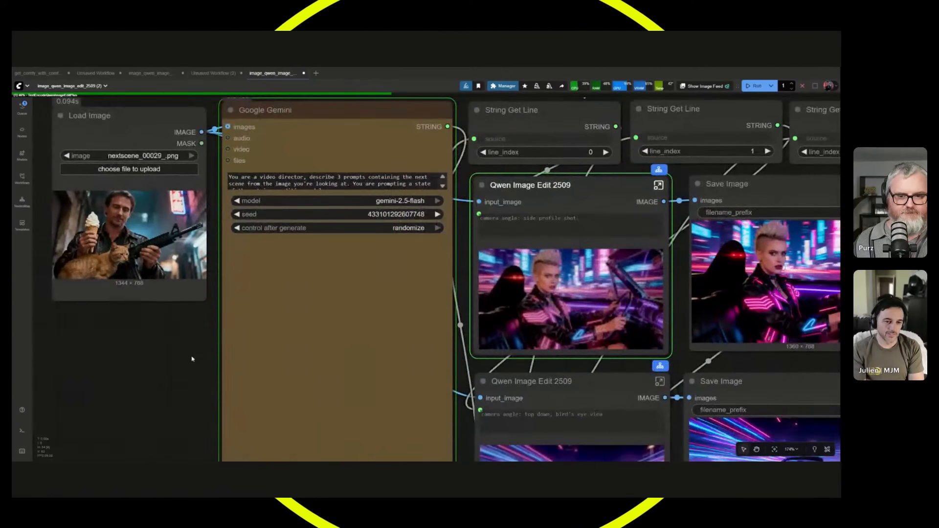
Examine the new prompts in the Google Gemini node and the first Save Image node while the run proceeds.
{"action": "scroll", "coordinate": [191, 359], "scroll_direction": "down", "scroll_amount": 6}
{"action": "left_click_drag", "start_coordinate": [178, 361], "coordinate": [186, 256]}
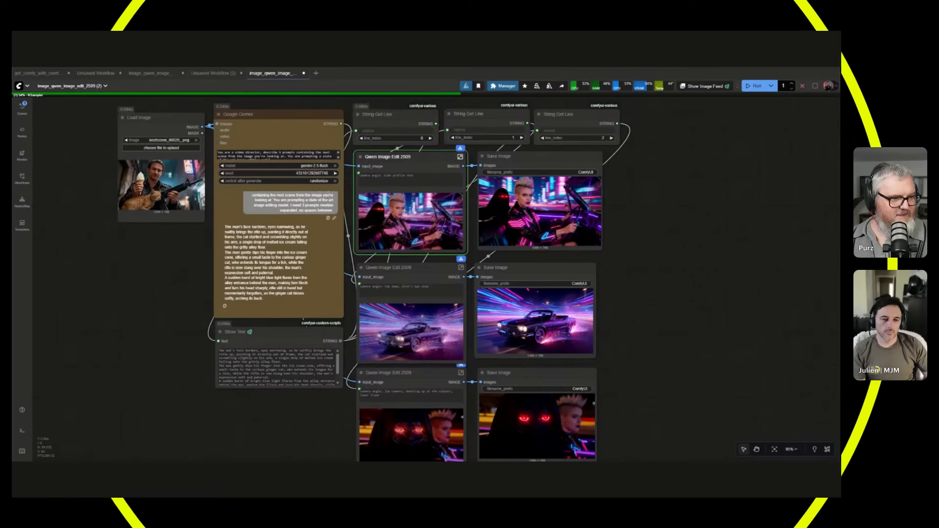
{"action": "scroll", "coordinate": [553, 184], "scroll_direction": "up", "scroll_amount": 14}
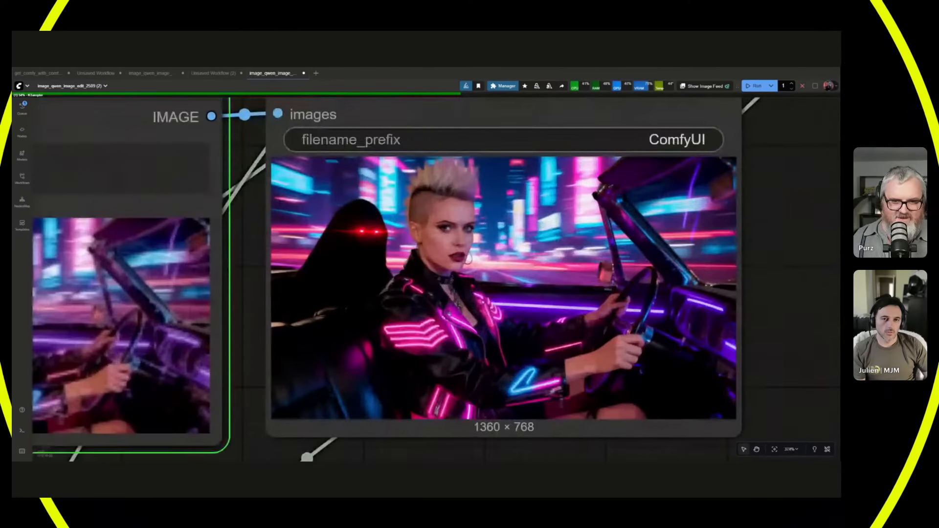
{"action": "scroll", "coordinate": [553, 279], "scroll_direction": "down", "scroll_amount": 15}
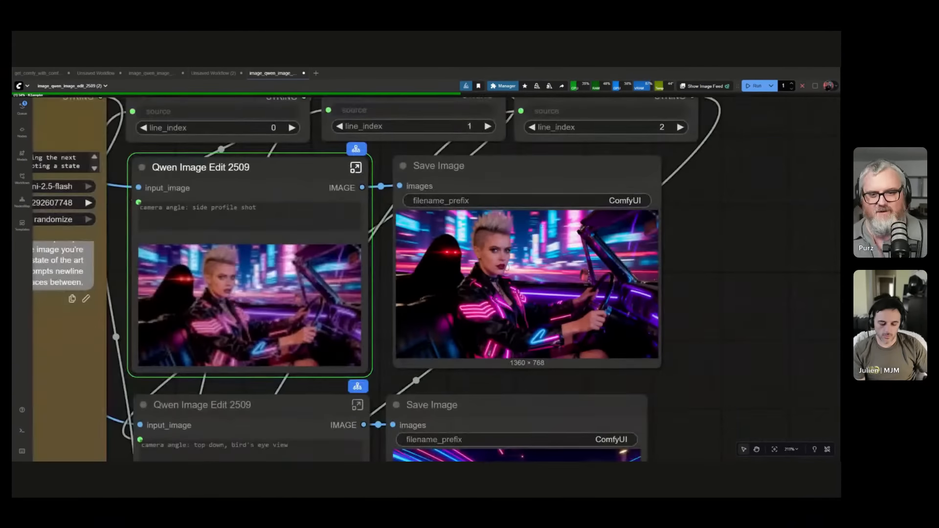
{"action": "scroll", "coordinate": [157, 311], "scroll_direction": "up", "scroll_amount": 3}
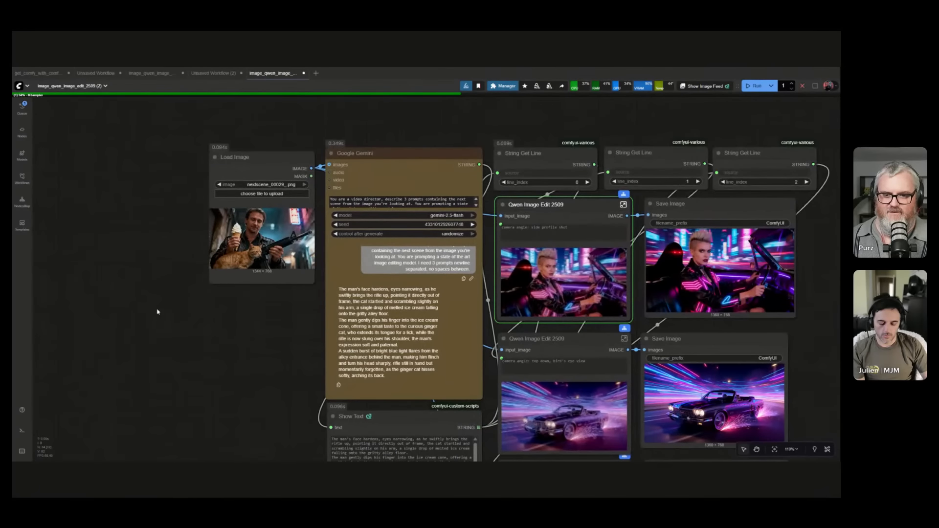
{"action": "left_click_drag", "start_coordinate": [251, 324], "coordinate": [144, 277]}
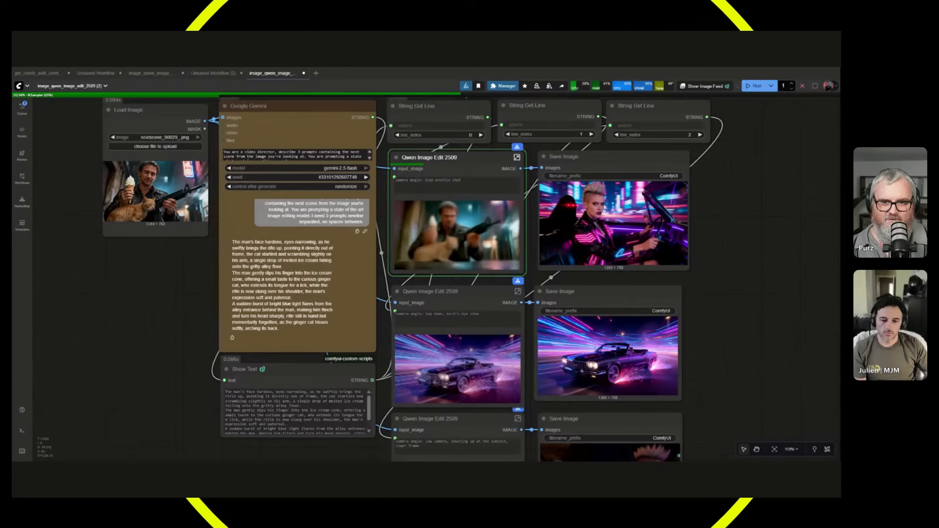
Compare the preview forming in the first Qwen Image Edit 2509 node with the prompts and the source picture.
{"action": "scroll", "coordinate": [446, 230], "scroll_direction": "up", "scroll_amount": 6}
{"action": "scroll", "coordinate": [446, 243], "scroll_direction": "down", "scroll_amount": 4}
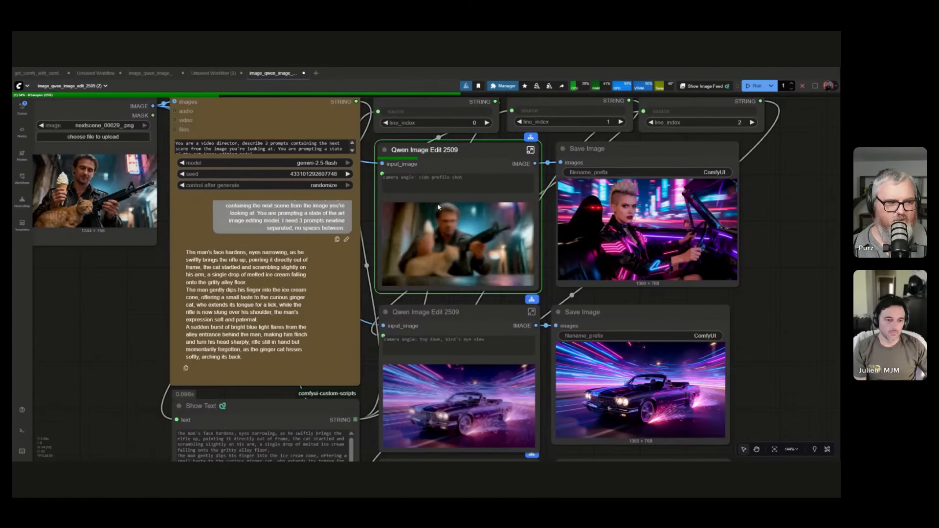
{"action": "scroll", "coordinate": [99, 301], "scroll_direction": "down", "scroll_amount": 2}
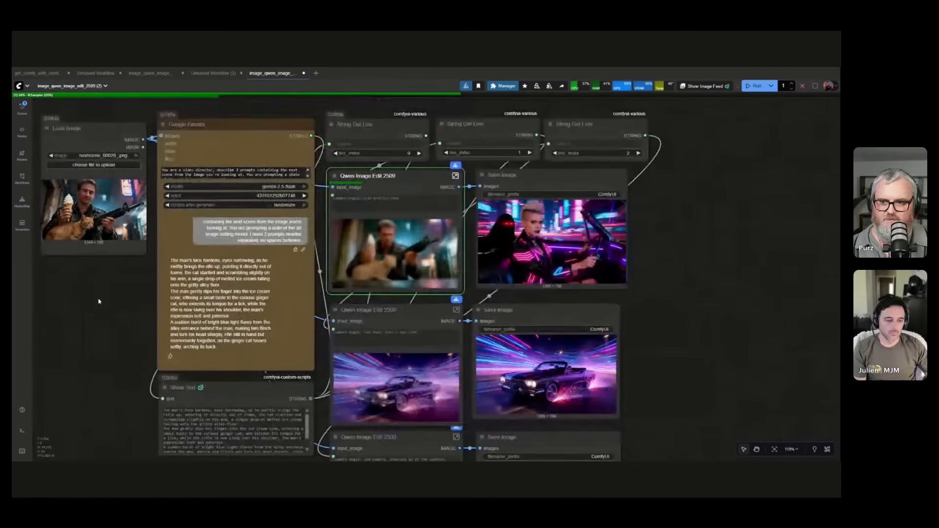
{"action": "left_click_drag", "start_coordinate": [99, 300], "coordinate": [186, 303]}
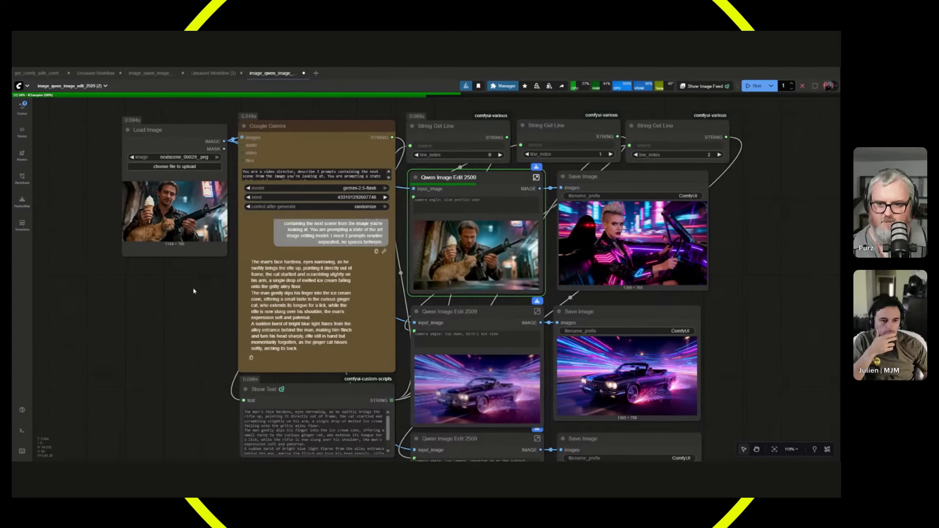
{"action": "left_click_drag", "start_coordinate": [202, 296], "coordinate": [163, 288]}
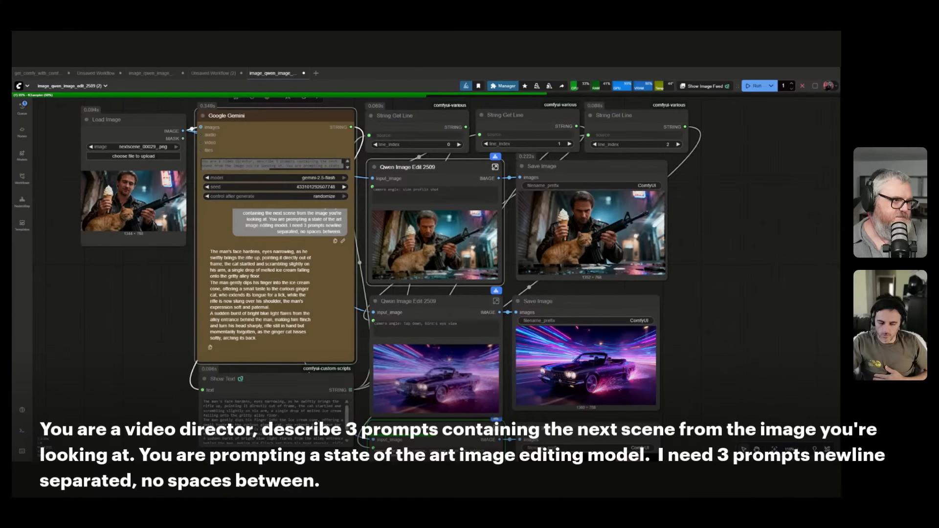
Check the preview forming in the third Qwen Image Edit 2509 node.
{"action": "scroll", "coordinate": [734, 330], "scroll_direction": "down", "scroll_amount": 3}
{"action": "left_click_drag", "start_coordinate": [733, 329], "coordinate": [576, 245]}
{"action": "scroll", "coordinate": [548, 366], "scroll_direction": "up", "scroll_amount": 4}
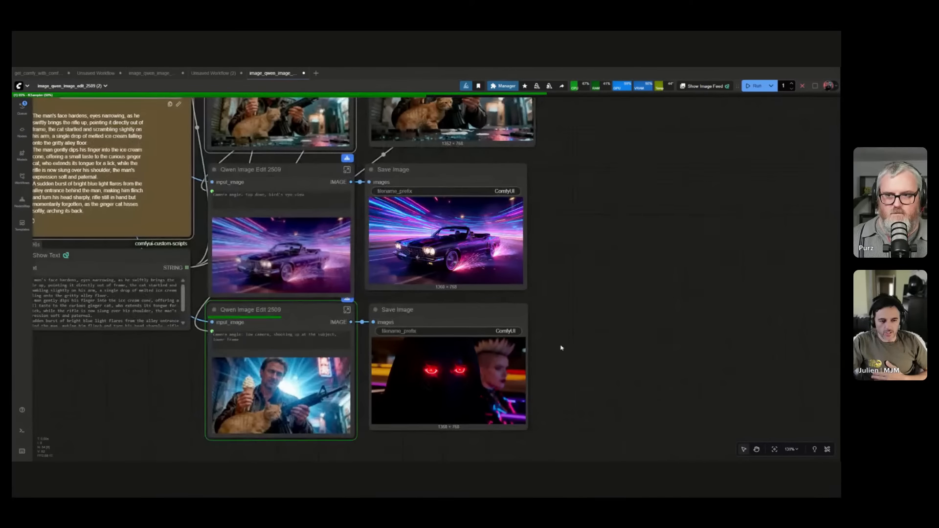
{"action": "scroll", "coordinate": [562, 348], "scroll_direction": "down", "scroll_amount": 3}
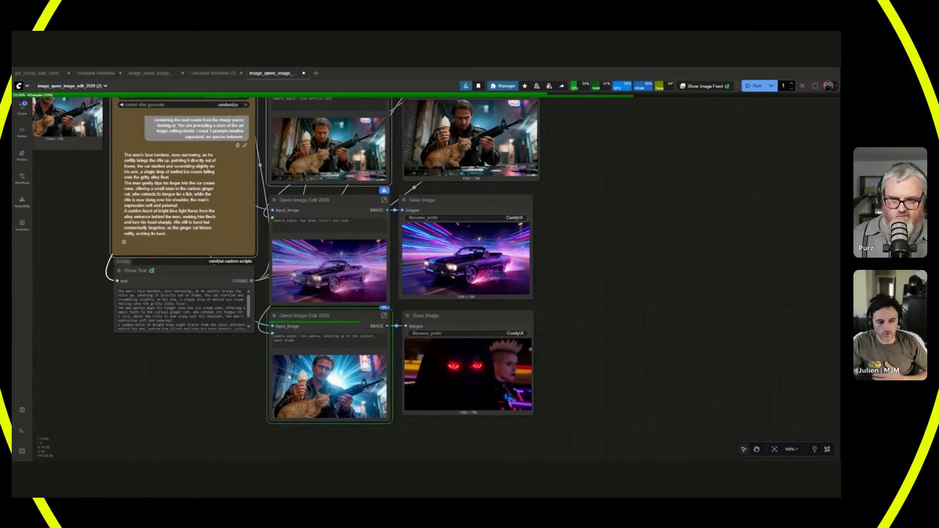
Inspect the first saved image of the man with the cat, and the third Qwen Image Edit 2509 preview up close.
{"action": "scroll", "coordinate": [598, 254], "scroll_direction": "up", "scroll_amount": 10}
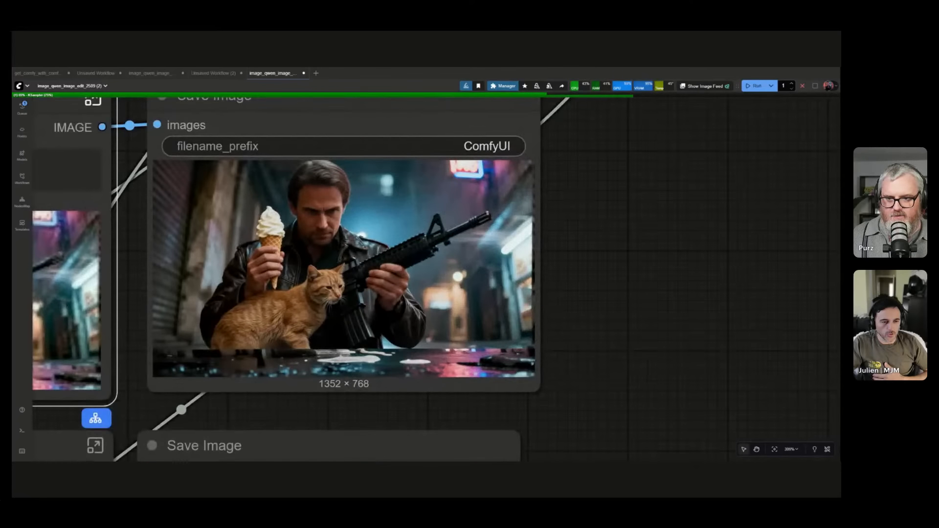
{"action": "scroll", "coordinate": [552, 323], "scroll_direction": "down", "scroll_amount": 4}
{"action": "left_click_drag", "start_coordinate": [644, 397], "coordinate": [810, 100]}
{"action": "left_click_drag", "start_coordinate": [739, 343], "coordinate": [780, 198]}
{"action": "scroll", "coordinate": [332, 364], "scroll_direction": "up", "scroll_amount": 3}
{"action": "scroll", "coordinate": [351, 367], "scroll_direction": "down", "scroll_amount": 9}
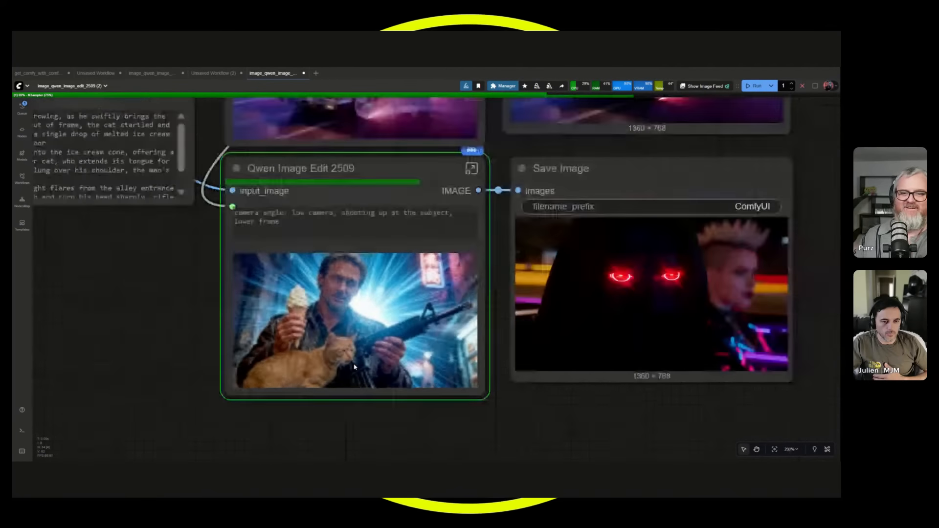
{"action": "left_click_drag", "start_coordinate": [224, 382], "coordinate": [249, 425]}
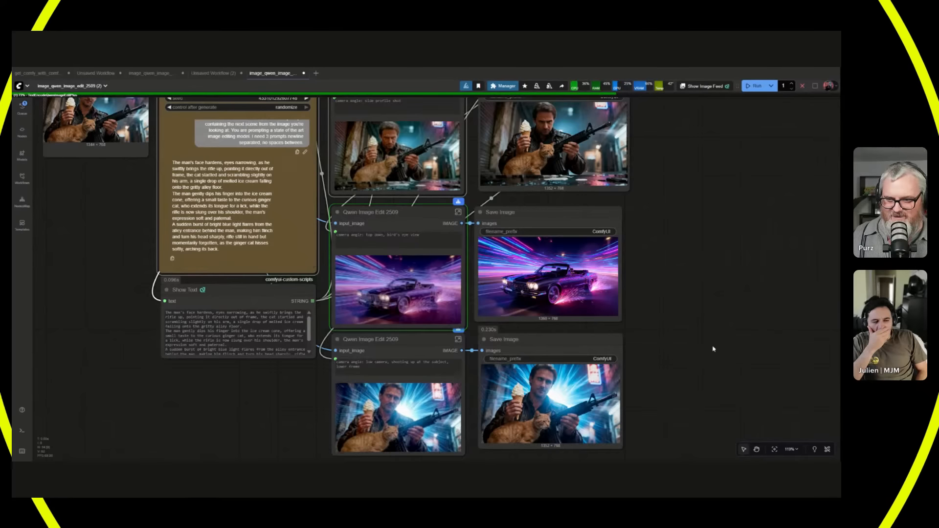
Inspect the third saved image of the man with the cat against blue light up close, and compare it with the neighbouring results.
{"action": "scroll", "coordinate": [675, 294], "scroll_direction": "up", "scroll_amount": 3}
{"action": "scroll", "coordinate": [635, 361], "scroll_direction": "up", "scroll_amount": 2}
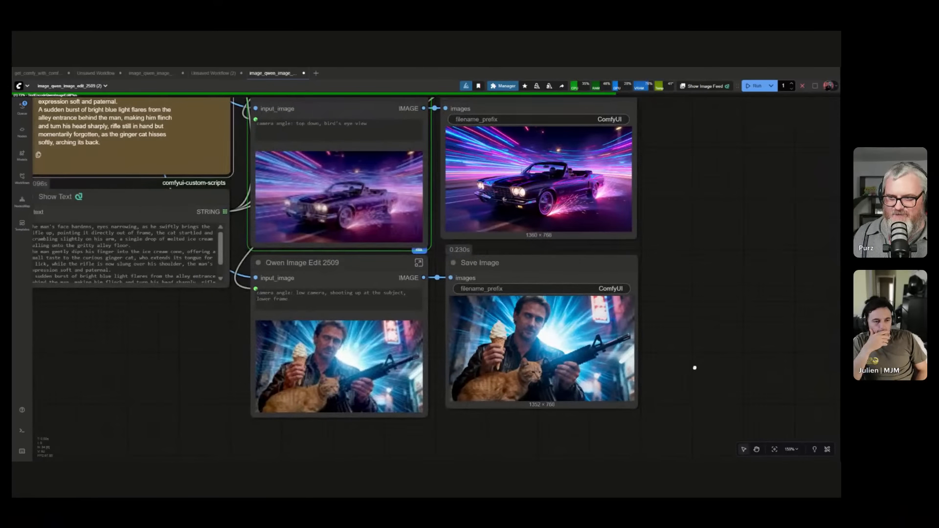
{"action": "scroll", "coordinate": [675, 367], "scroll_direction": "up", "scroll_amount": 6}
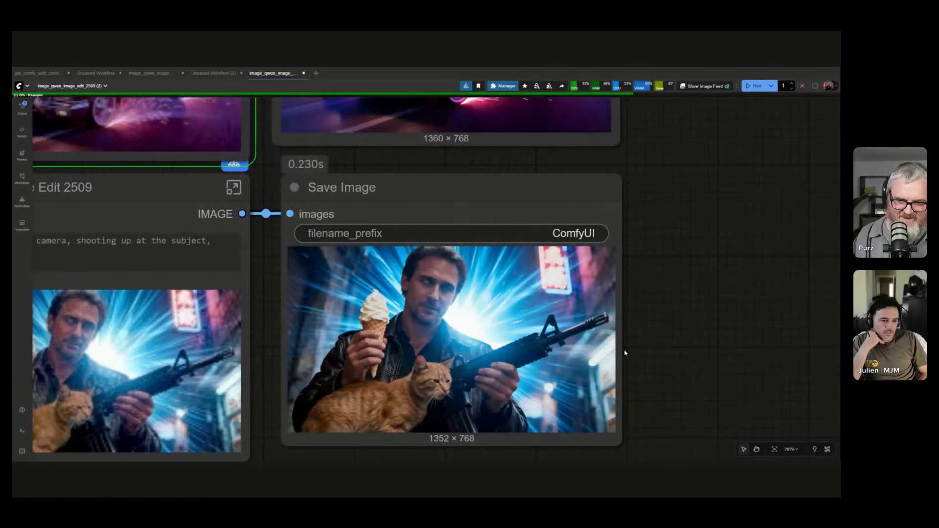
{"action": "scroll", "coordinate": [399, 296], "scroll_direction": "up", "scroll_amount": 4}
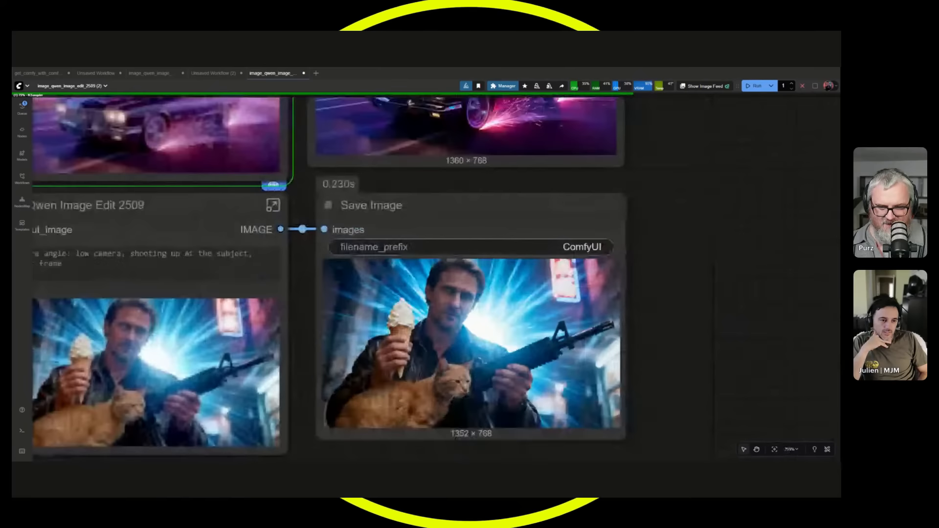
{"action": "scroll", "coordinate": [604, 308], "scroll_direction": "down", "scroll_amount": 4}
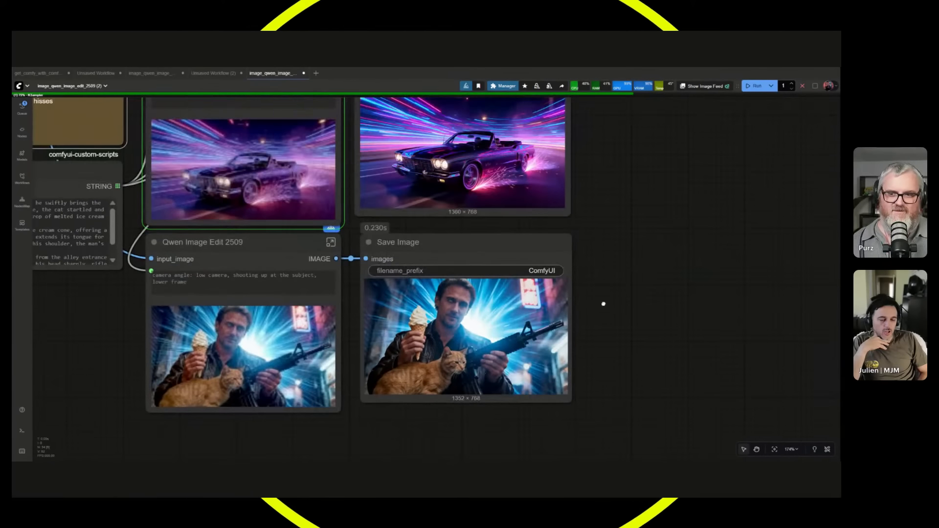
{"action": "scroll", "coordinate": [612, 323], "scroll_direction": "down", "scroll_amount": 2}
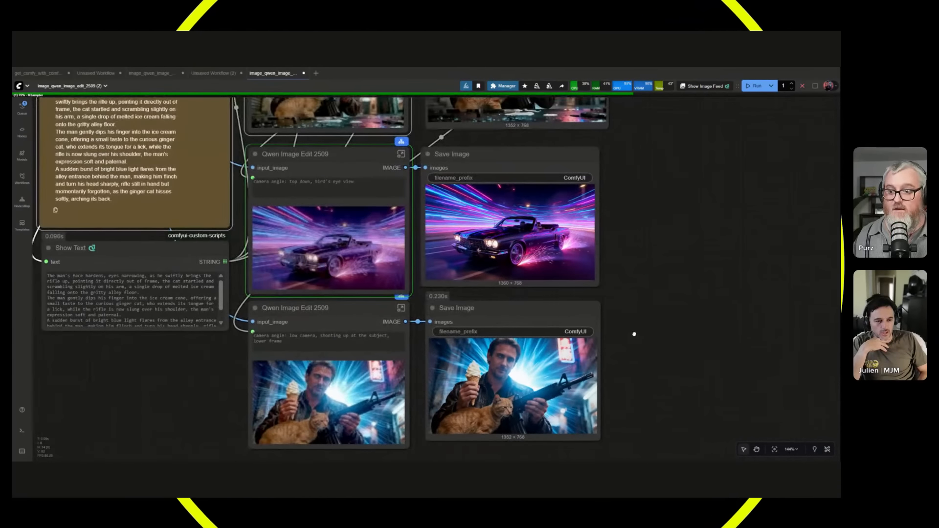
{"action": "left_click_drag", "start_coordinate": [634, 334], "coordinate": [638, 341]}
{"action": "scroll", "coordinate": [638, 340], "scroll_direction": "down", "scroll_amount": 1}
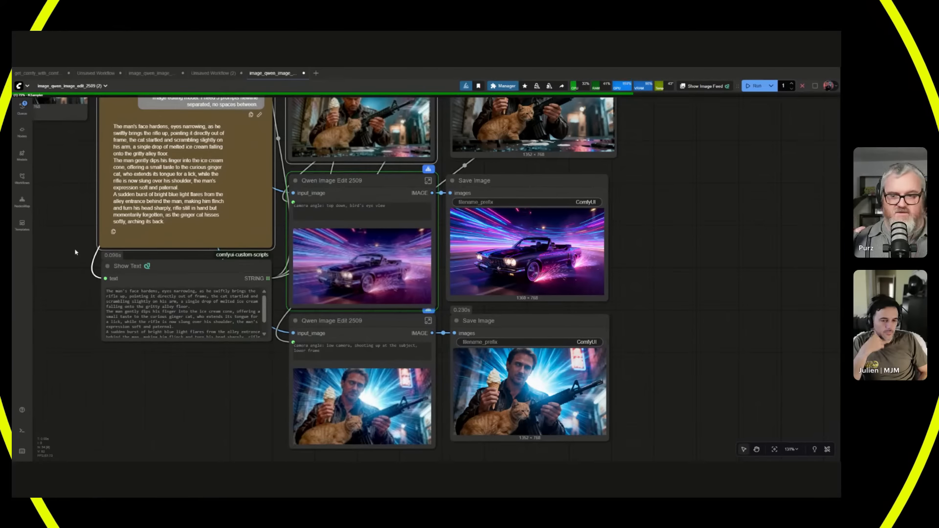
Look inside the first Qwen Image Edit 2509 subgraph at its model loaders, text encoders and KSampler, and return to the main workflow.
{"action": "left_click_drag", "start_coordinate": [68, 149], "coordinate": [142, 422]}
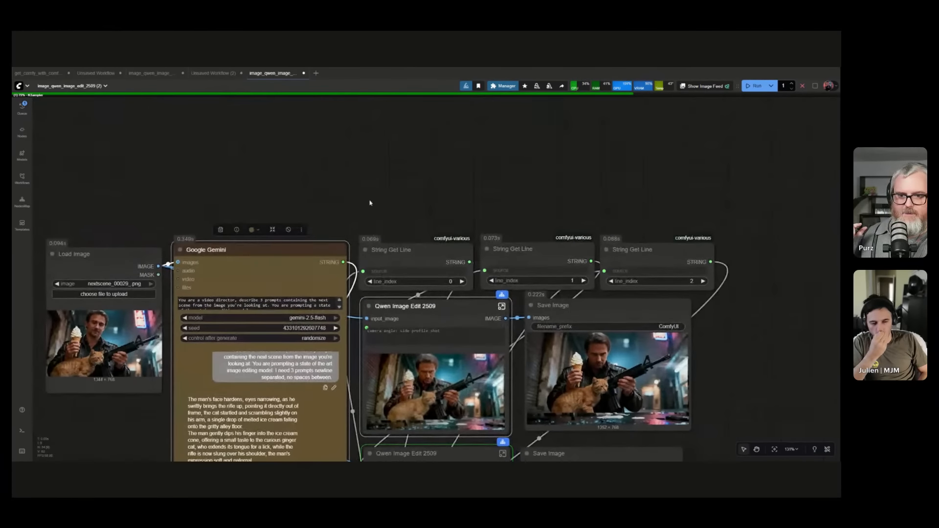
{"action": "double_click", "coordinate": [440, 319]}
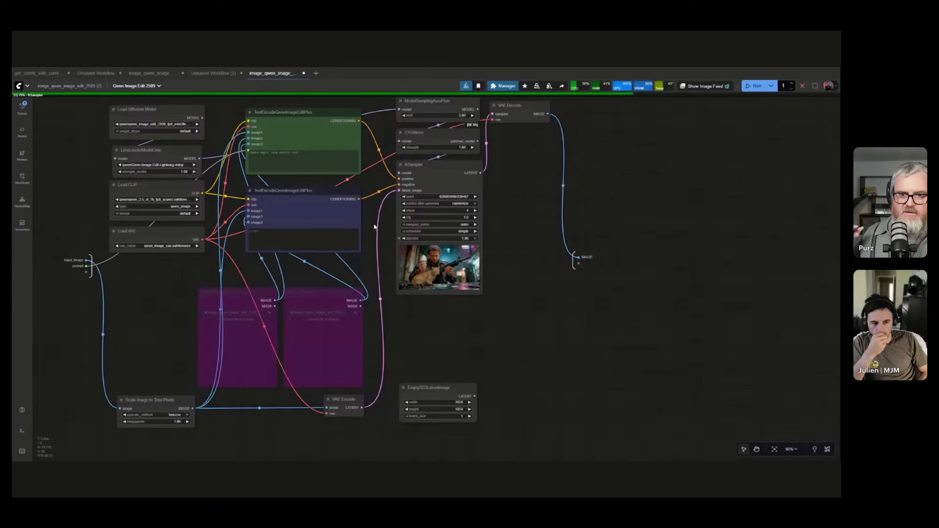
{"action": "scroll", "coordinate": [380, 222], "scroll_direction": "up", "scroll_amount": 6}
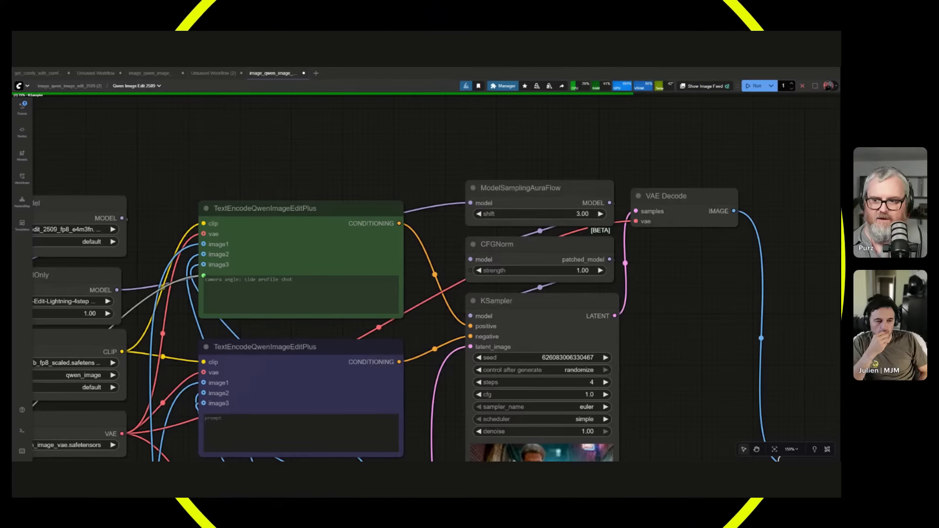
{"action": "left_click_drag", "start_coordinate": [166, 325], "coordinate": [280, 306]}
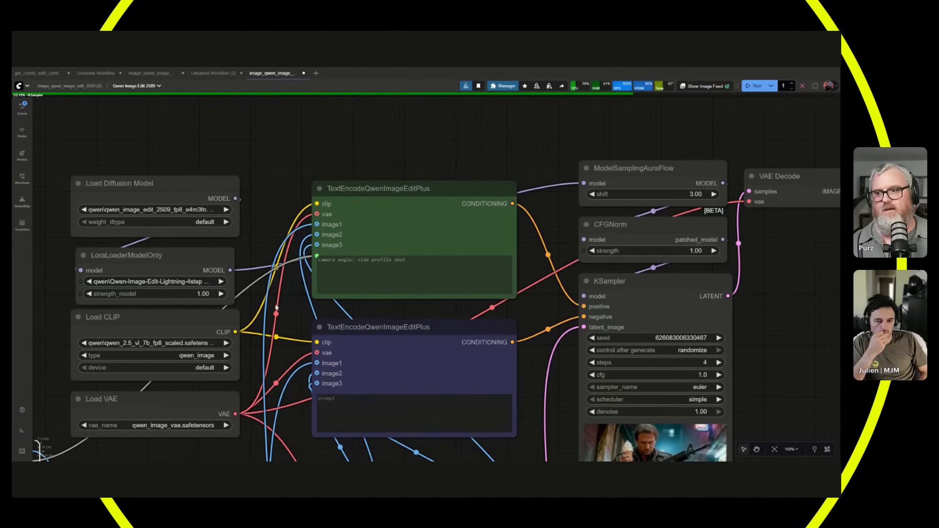
{"action": "left_click", "coordinate": [72, 85]}
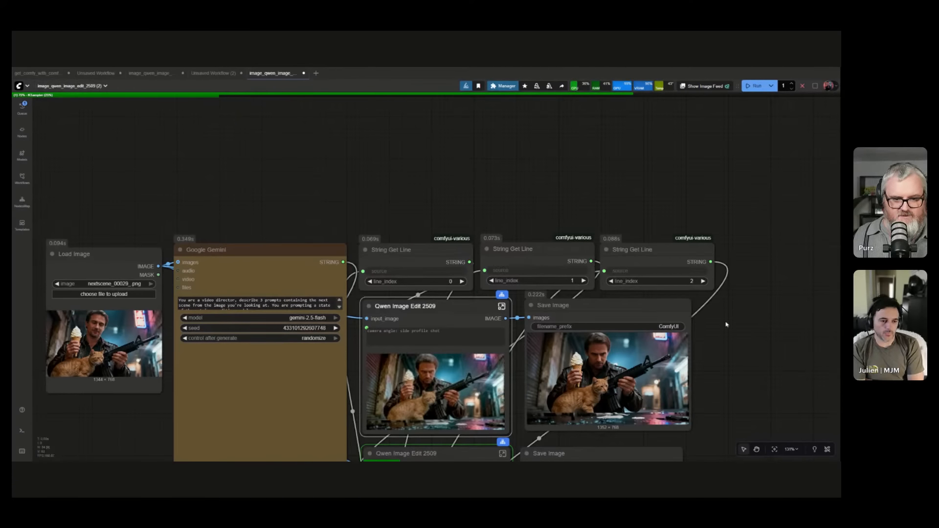
Inspect the second Save Image result up close beside its Qwen Image Edit 2509 preview.
{"action": "left_click_drag", "start_coordinate": [726, 309], "coordinate": [650, 149]}
{"action": "left_click_drag", "start_coordinate": [715, 402], "coordinate": [734, 330]}
{"action": "scroll", "coordinate": [726, 328], "scroll_direction": "up", "scroll_amount": 2}
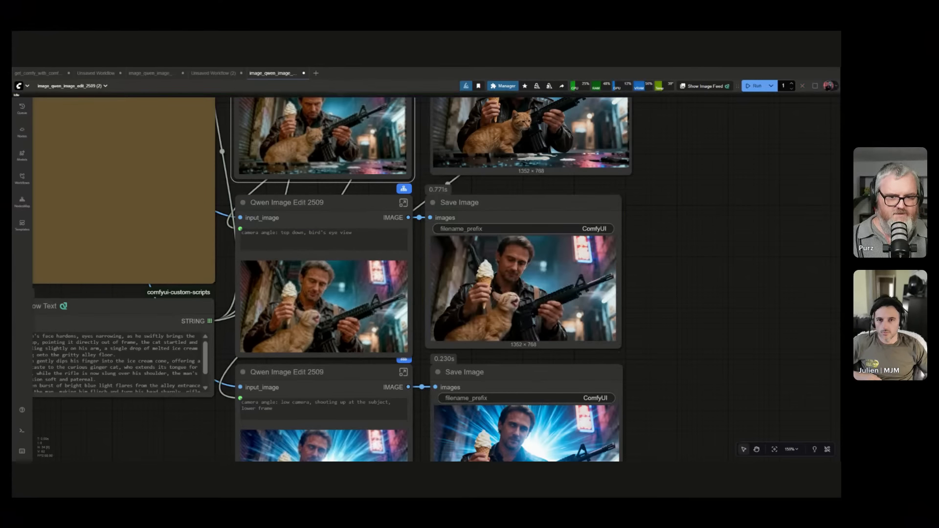
{"action": "scroll", "coordinate": [453, 228], "scroll_direction": "up", "scroll_amount": 4}
{"action": "scroll", "coordinate": [675, 266], "scroll_direction": "up", "scroll_amount": 4}
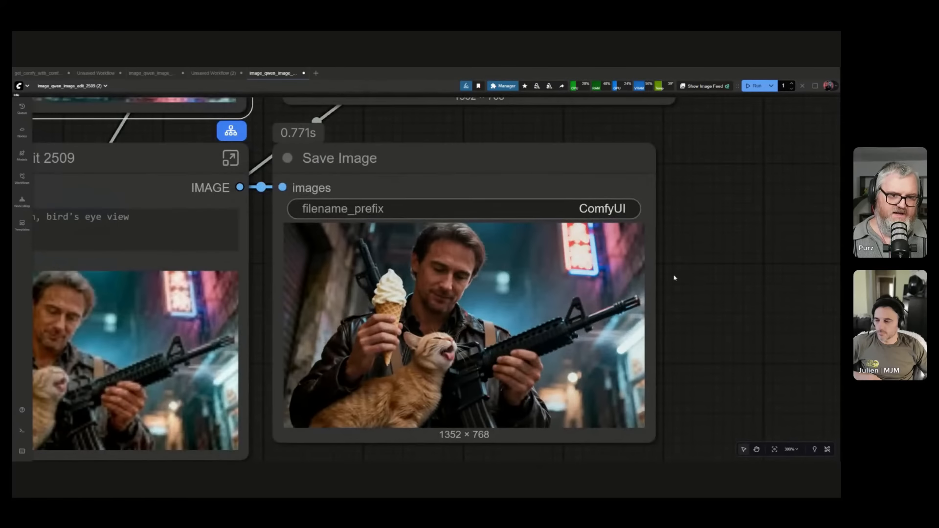
{"action": "scroll", "coordinate": [677, 269], "scroll_direction": "down", "scroll_amount": 8}
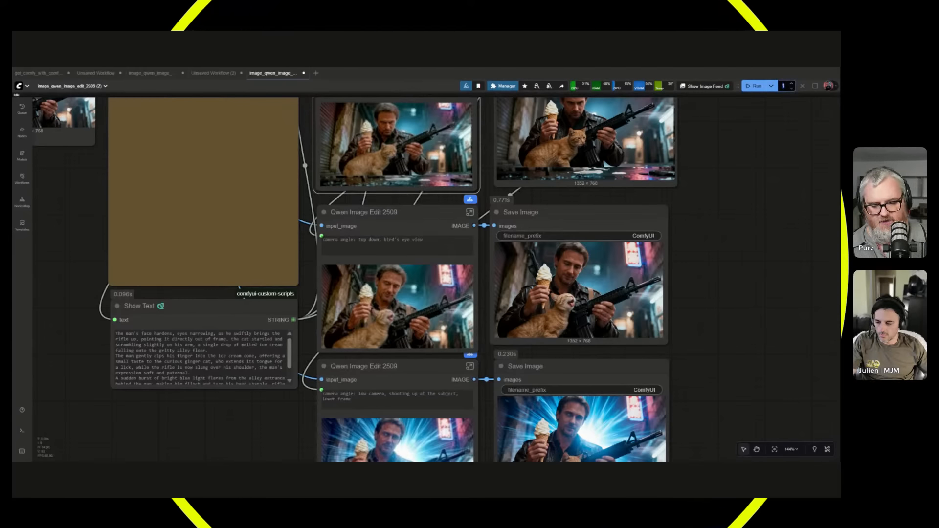
Review the source image, the Google Gemini node and all three saved results across the whole workflow.
{"action": "type", "text": "00"}
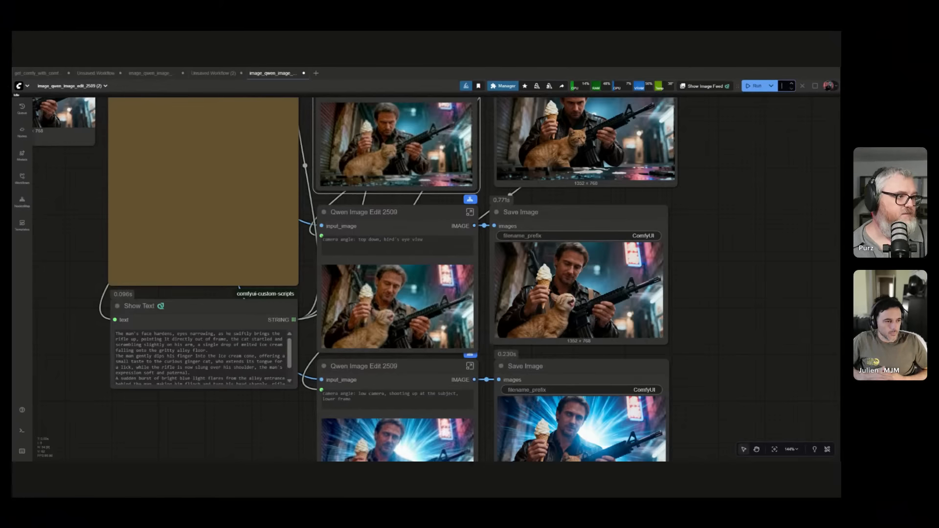
{"action": "left_click_drag", "start_coordinate": [86, 272], "coordinate": [284, 372]}
{"action": "scroll", "coordinate": [284, 372], "scroll_direction": "up", "scroll_amount": 3}
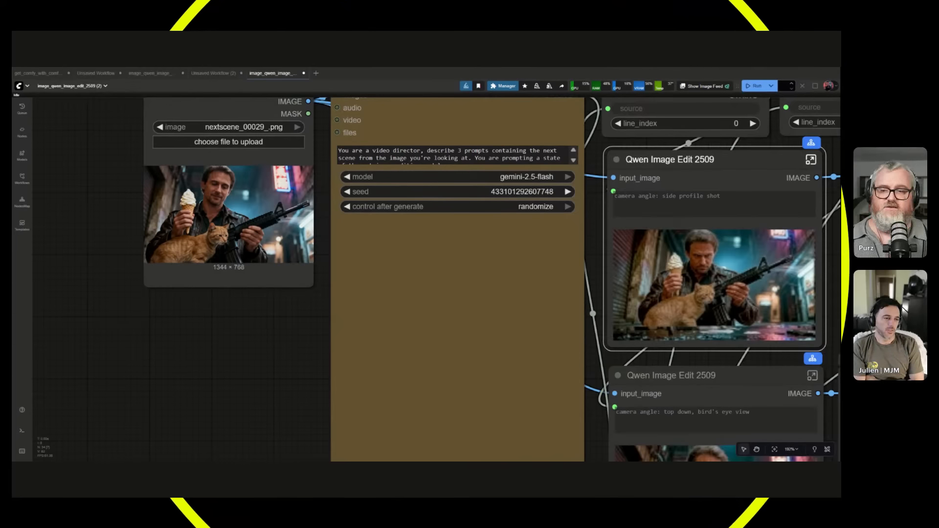
{"action": "scroll", "coordinate": [305, 386], "scroll_direction": "down", "scroll_amount": 3}
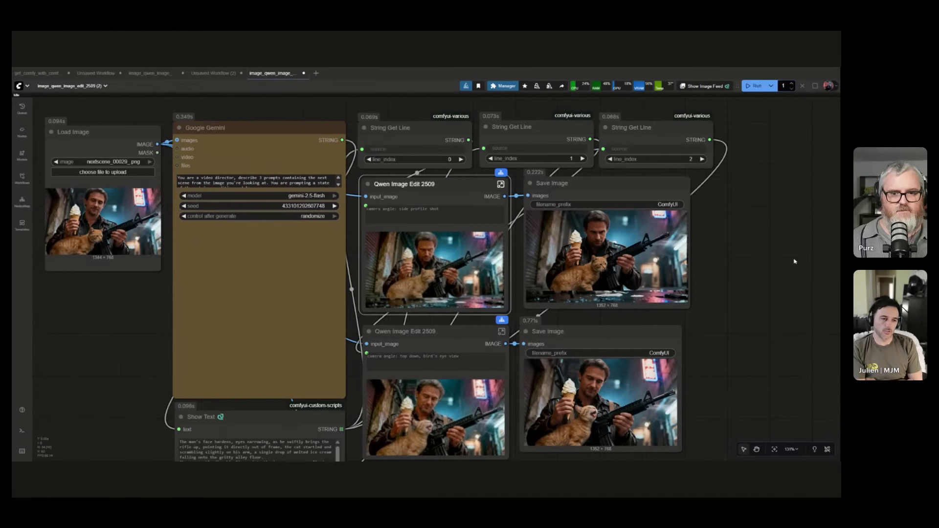
{"action": "scroll", "coordinate": [794, 262], "scroll_direction": "down", "scroll_amount": 3}
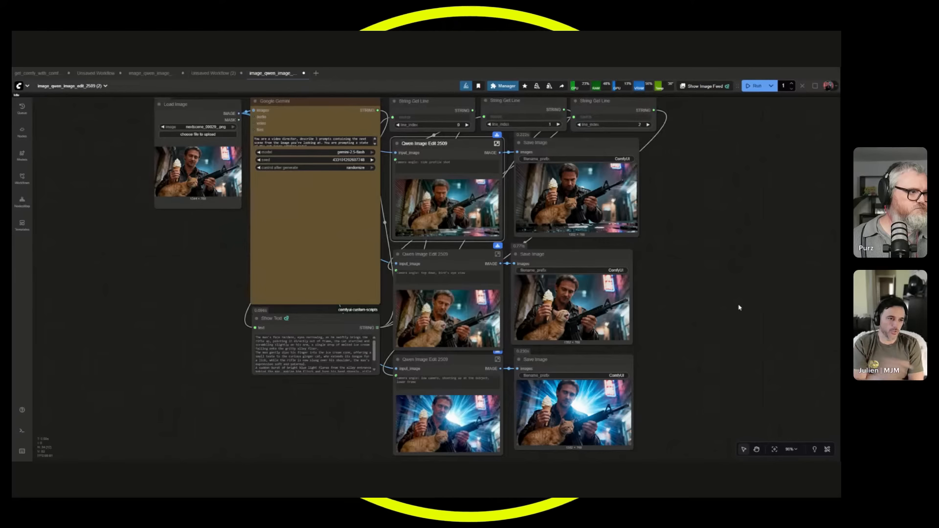
Add a Load Image (from Outputs) node beside the Save Image nodes and examine its image and refresh settings.
{"action": "double_click", "coordinate": [720, 273]}
{"action": "type", "text": "load image"}
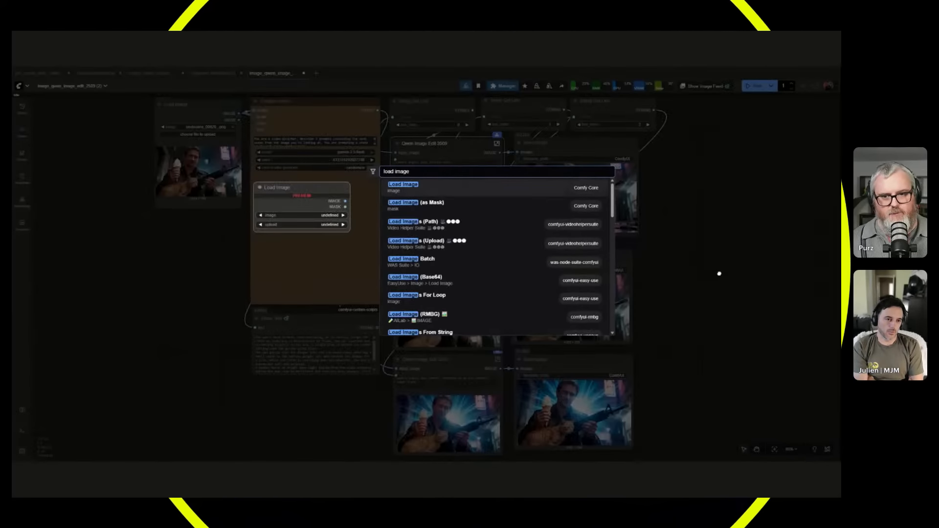
{"action": "type", "text": " out"}
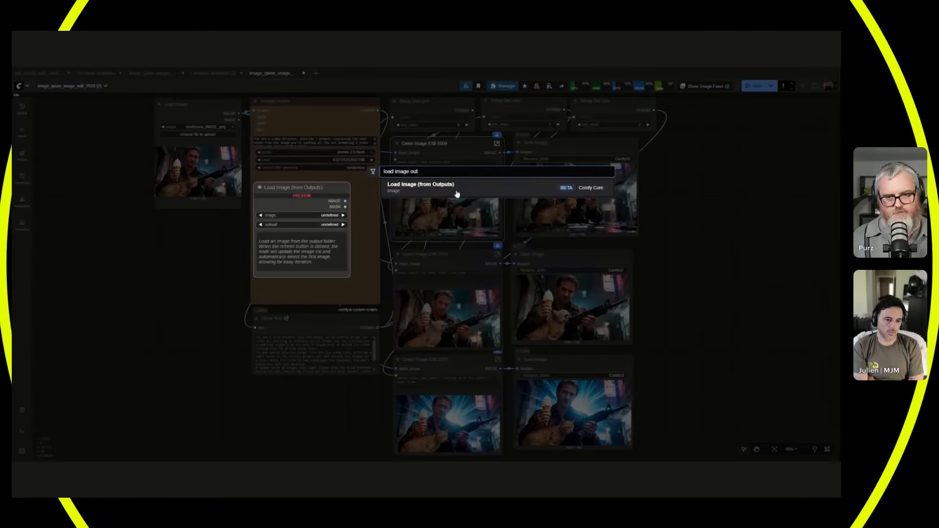
{"action": "key", "text": "Return"}
{"action": "scroll", "coordinate": [637, 312], "scroll_direction": "up", "scroll_amount": 6}
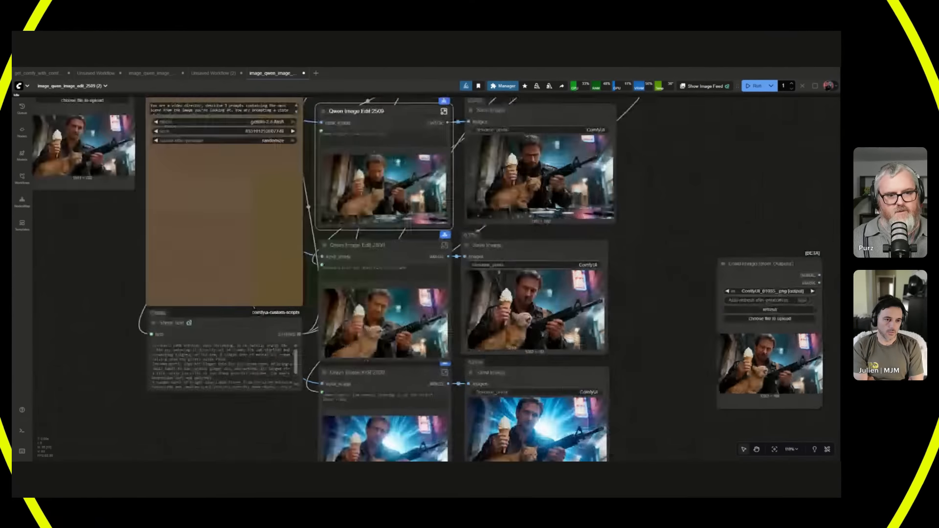
{"action": "scroll", "coordinate": [637, 311], "scroll_direction": "up", "scroll_amount": 5}
{"action": "left_click_drag", "start_coordinate": [637, 311], "coordinate": [303, 226]}
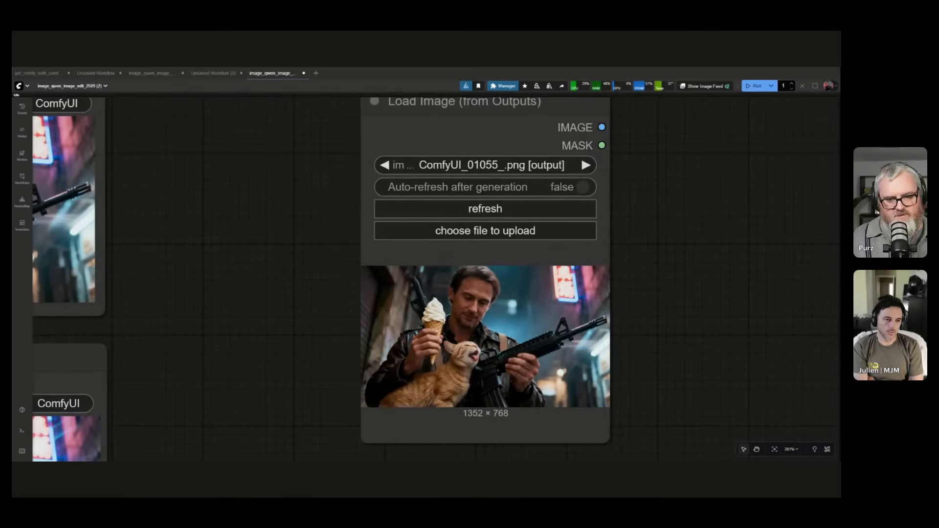
{"action": "scroll", "coordinate": [289, 269], "scroll_direction": "down", "scroll_amount": 4}
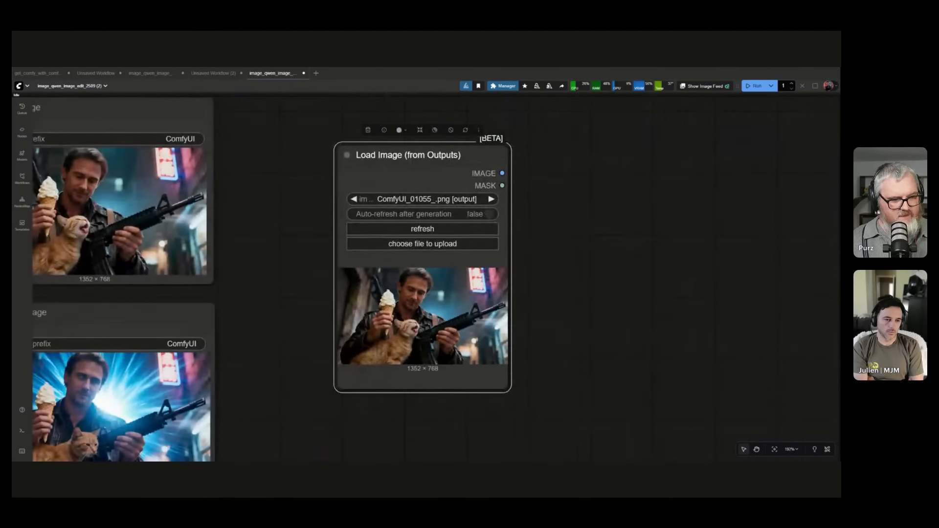
{"action": "left_click_drag", "start_coordinate": [647, 184], "coordinate": [647, 183]}
{"action": "left_click", "coordinate": [646, 238]}
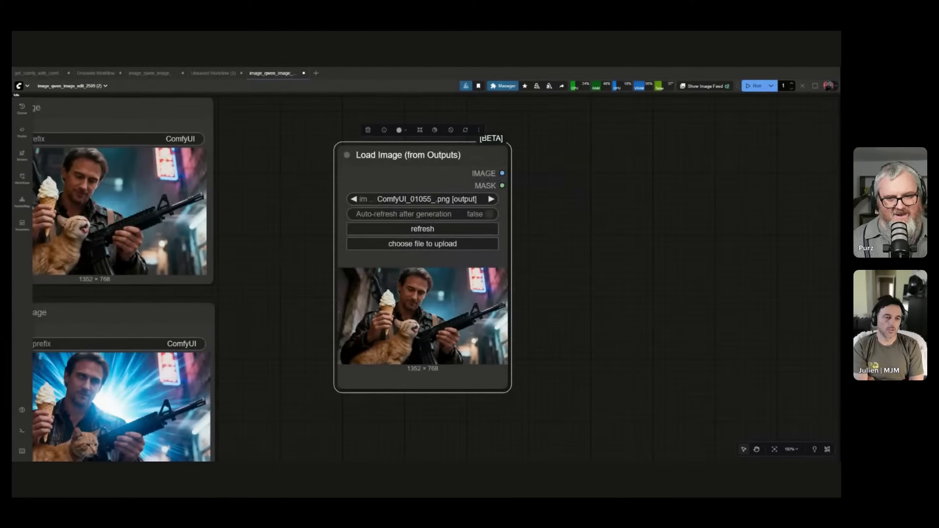
Move the Load Image (from Outputs) node beneath the source Load Image node, and delete it.
{"action": "scroll", "coordinate": [526, 274], "scroll_direction": "down", "scroll_amount": 16}
{"action": "left_click_drag", "start_coordinate": [532, 275], "coordinate": [545, 274]}
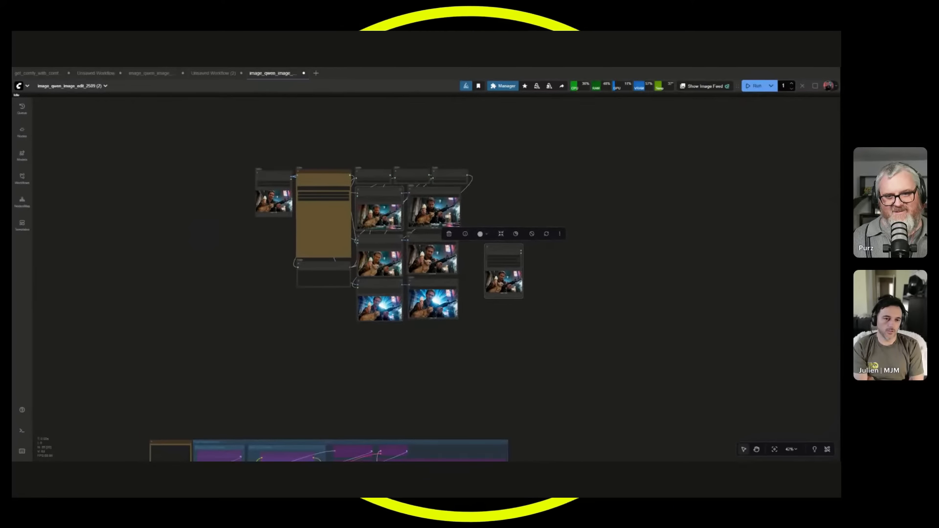
{"action": "left_click_drag", "start_coordinate": [223, 247], "coordinate": [189, 262]}
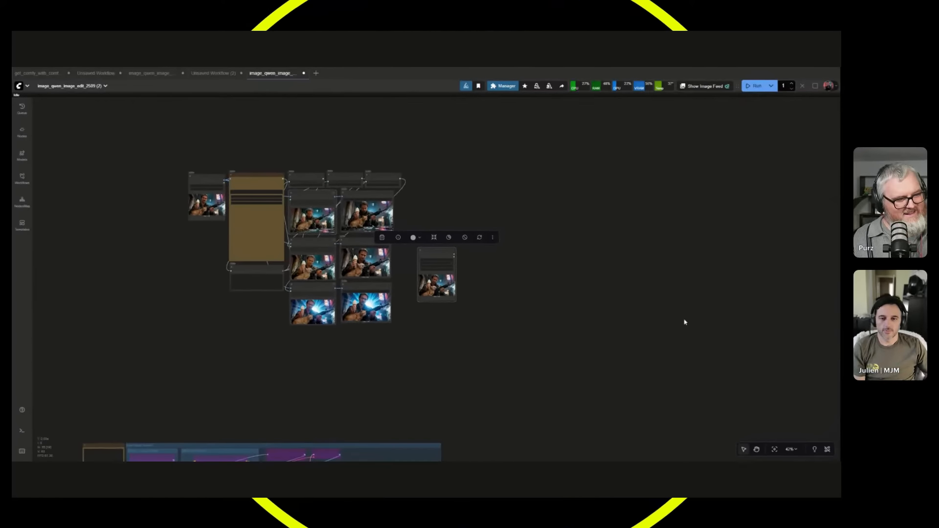
{"action": "left_click", "coordinate": [569, 332]}
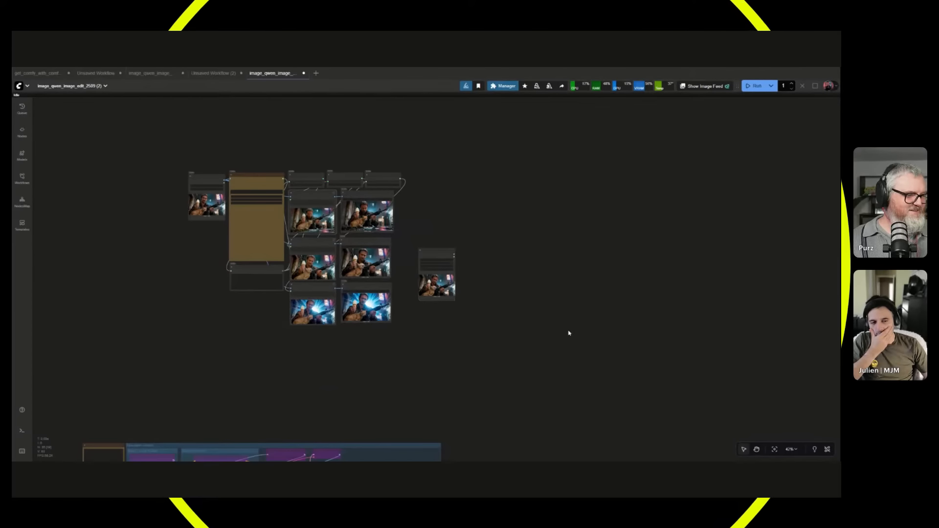
{"action": "left_click_drag", "start_coordinate": [568, 331], "coordinate": [810, 346]}
{"action": "scroll", "coordinate": [613, 264], "scroll_direction": "up", "scroll_amount": 7}
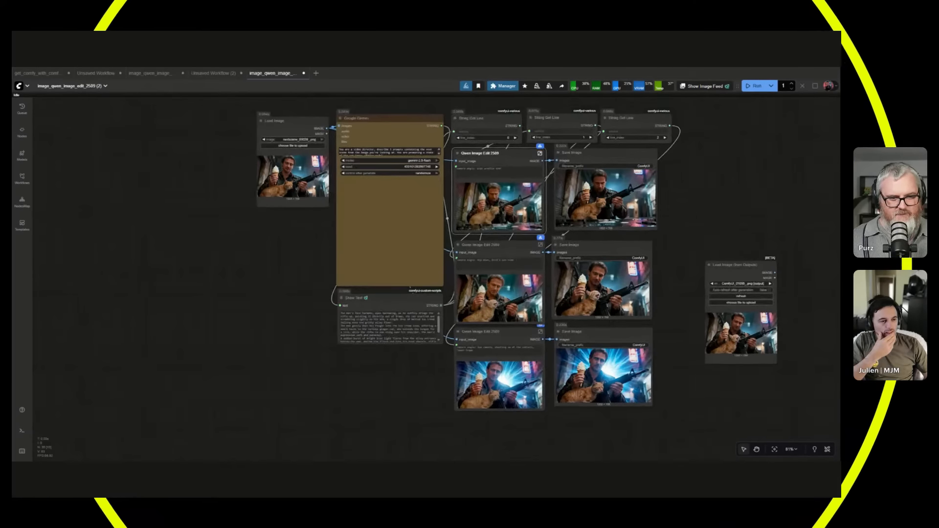
{"action": "left_click_drag", "start_coordinate": [734, 265], "coordinate": [290, 215]}
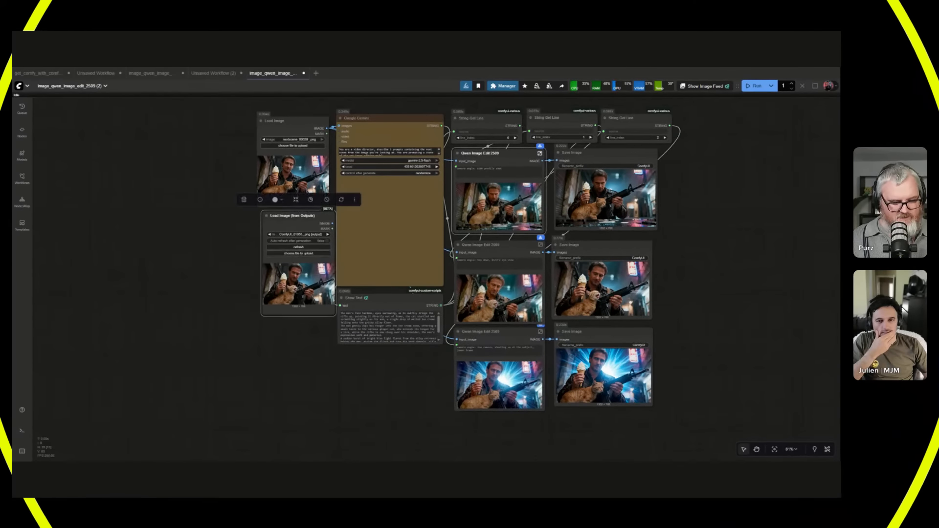
{"action": "key", "text": "Delete"}
Bypass all three Qwen Image Edit 2509 nodes together.
{"action": "left_click_drag", "start_coordinate": [308, 268], "coordinate": [152, 285]}
{"action": "scroll", "coordinate": [290, 285], "scroll_direction": "up", "scroll_amount": 3}
{"action": "scroll", "coordinate": [175, 319], "scroll_direction": "down", "scroll_amount": 2}
{"action": "left_click_drag", "start_coordinate": [575, 185], "coordinate": [575, 187]}
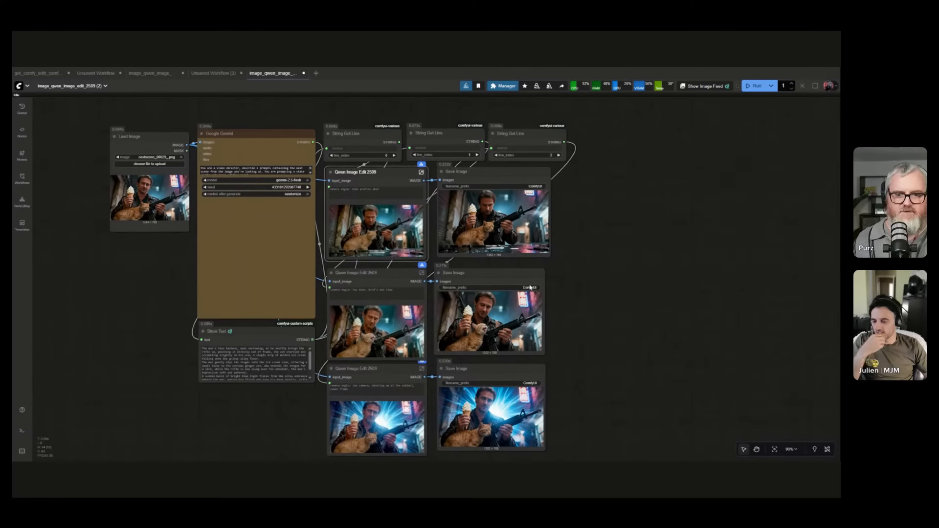
{"action": "left_click_drag", "start_coordinate": [352, 407], "coordinate": [403, 188]}
{"action": "key", "text": "ctrl+b"}
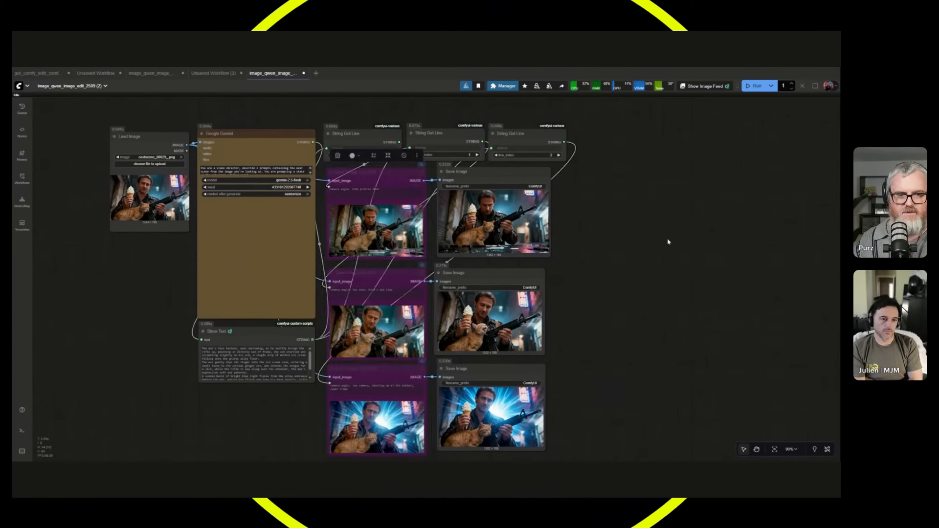
Search the node library for "gemini im" and add a Google Gemini Image node in the empty space beyond the Save Image nodes.
{"action": "double_click", "coordinate": [667, 240]}
{"action": "type", "text": "ge"}
{"action": "key", "text": "BackSpace"}
{"action": "type", "text": "ini fl"}
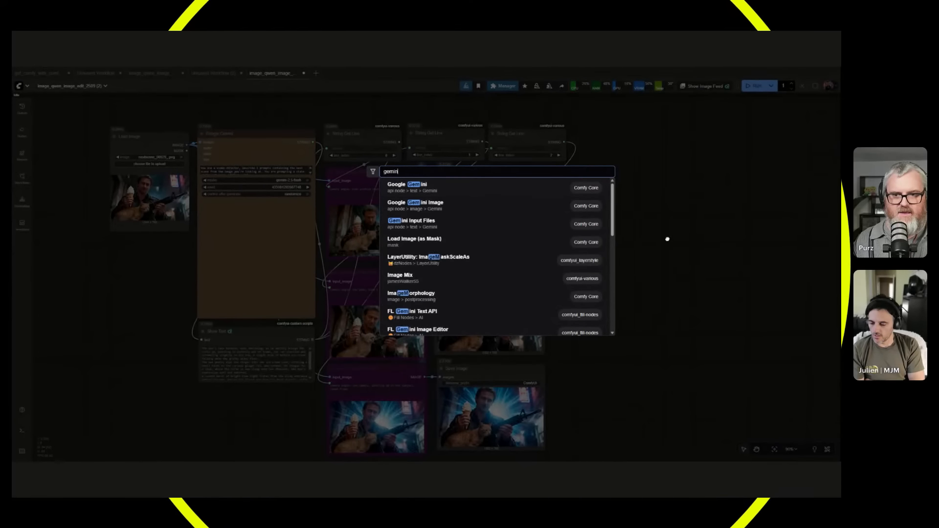
{"action": "key", "text": "BackSpace"}
{"action": "key", "text": "BackSpace"}
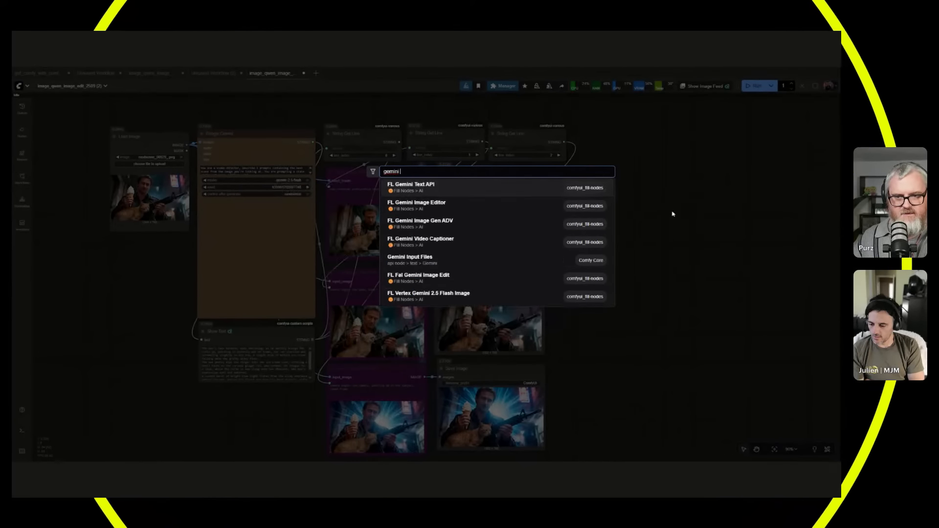
{"action": "type", "text": "im"}
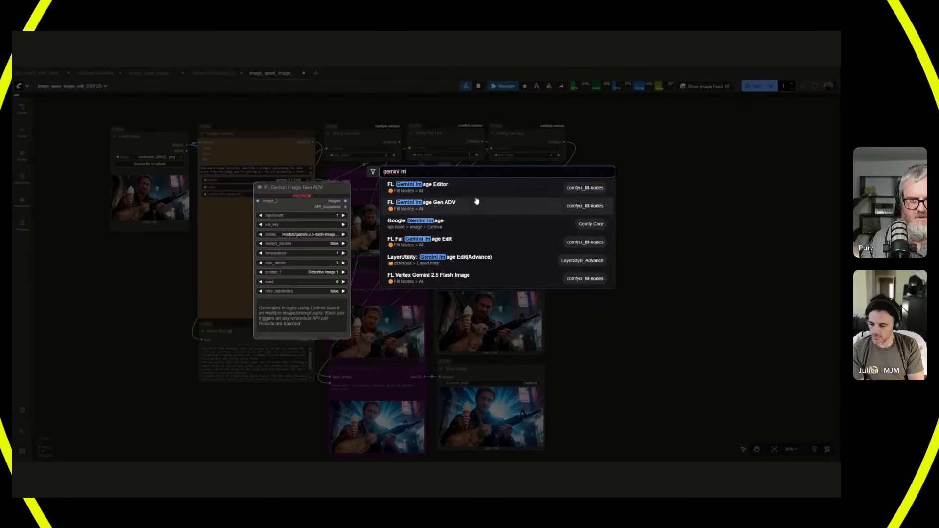
{"action": "left_click", "coordinate": [463, 228]}
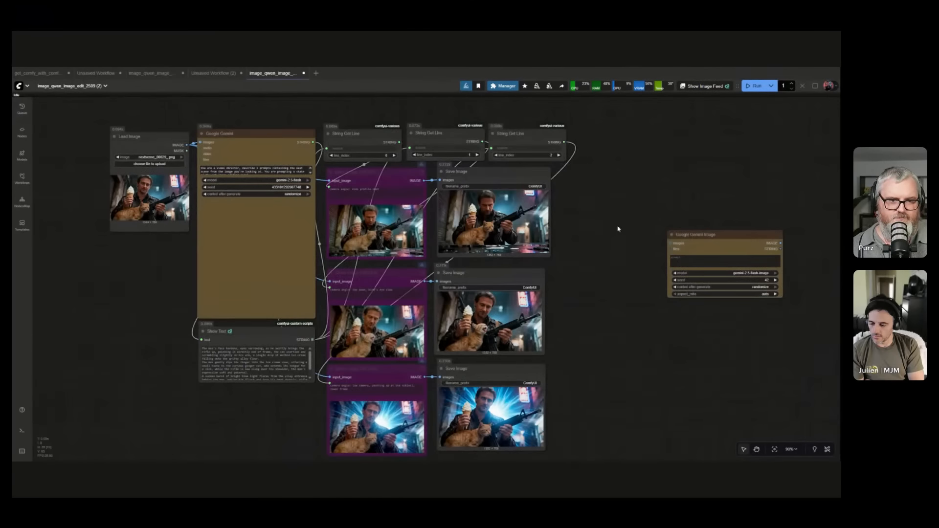
Duplicate the Google Gemini Image node twice, stack the three, and feed each prompt from its own String Get Line output.
{"action": "left_click_drag", "start_coordinate": [619, 230], "coordinate": [562, 220]}
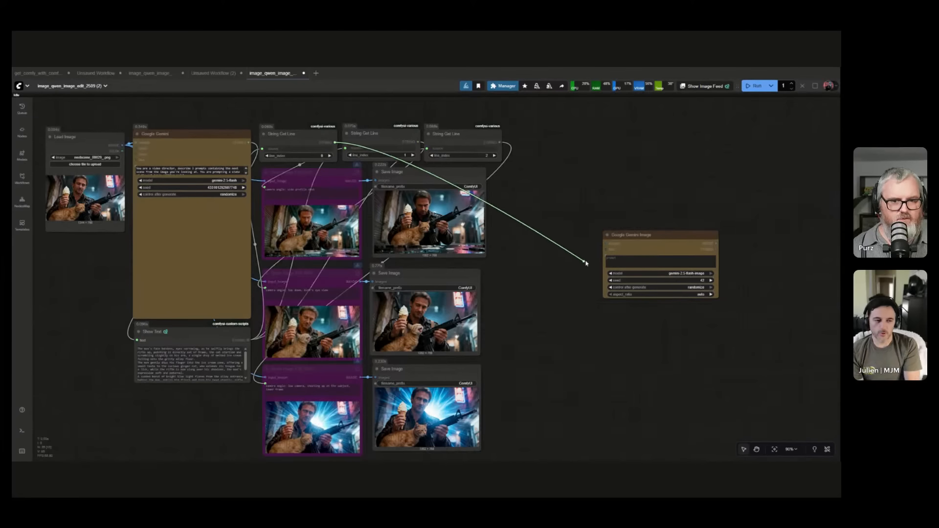
{"action": "left_click_drag", "start_coordinate": [651, 235], "coordinate": [598, 188]}
{"action": "key", "text": "ctrl+c"}
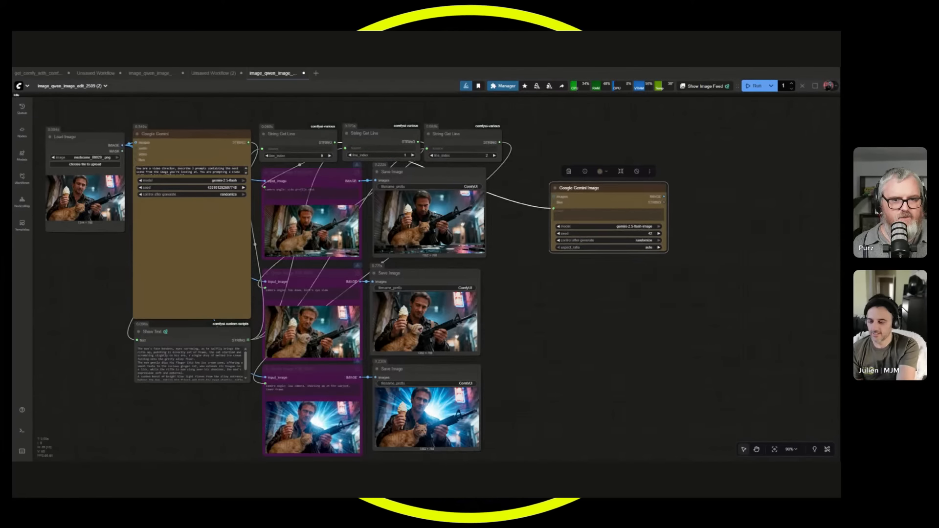
{"action": "key", "text": "ctrl+v"}
{"action": "left_click_drag", "start_coordinate": [641, 216], "coordinate": [557, 286]}
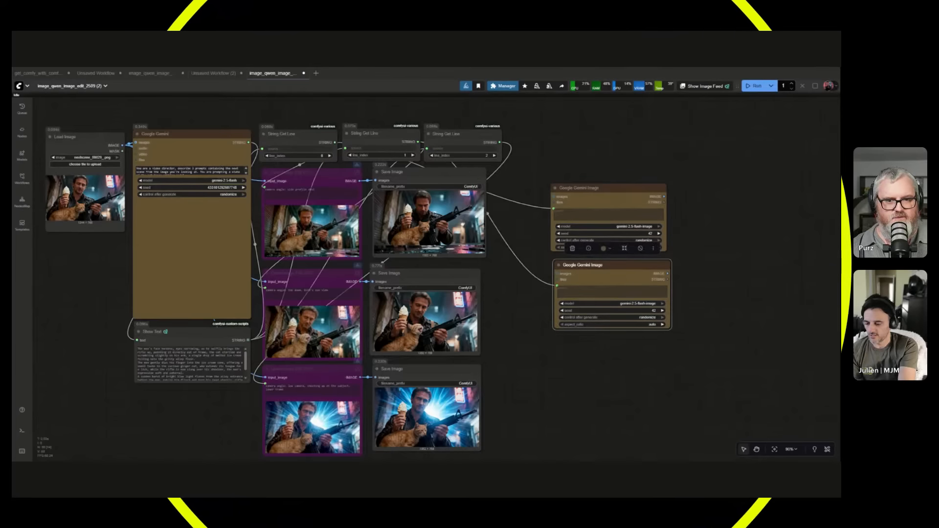
{"action": "key", "text": "ctrl+v"}
{"action": "left_click_drag", "start_coordinate": [618, 282], "coordinate": [570, 338]}
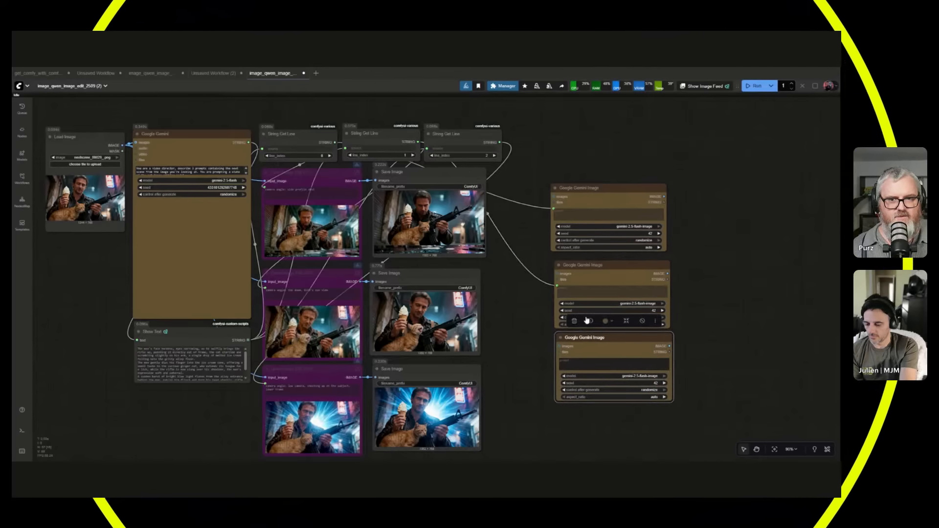
{"action": "left_click_drag", "start_coordinate": [500, 142], "coordinate": [548, 363]}
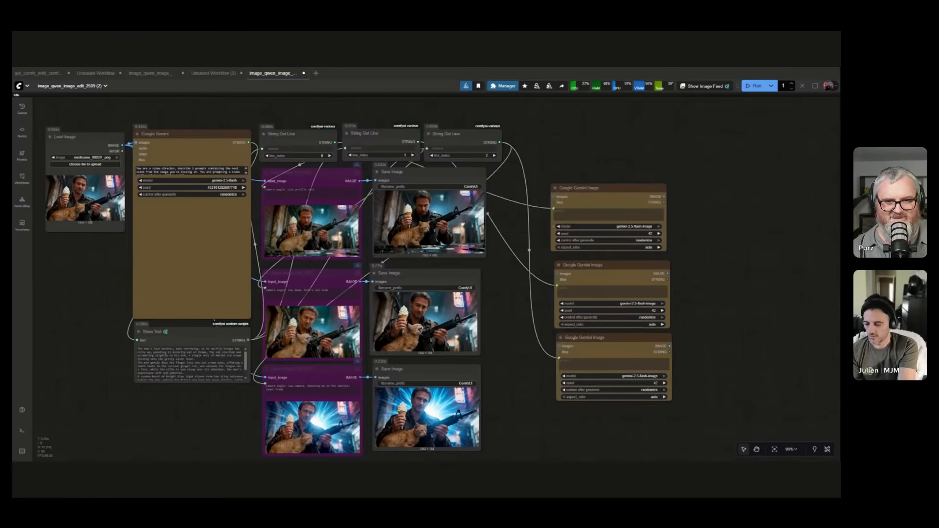
Connect the Load Image node's IMAGE output to the images input of all three Google Gemini Image nodes.
{"action": "left_click_drag", "start_coordinate": [597, 187], "coordinate": [599, 189]}
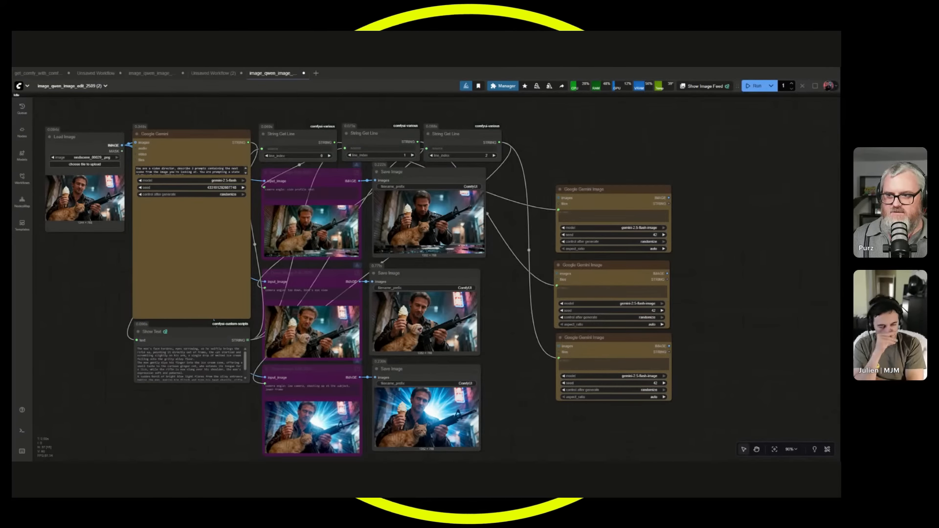
{"action": "left_click_drag", "start_coordinate": [122, 145], "coordinate": [559, 198]}
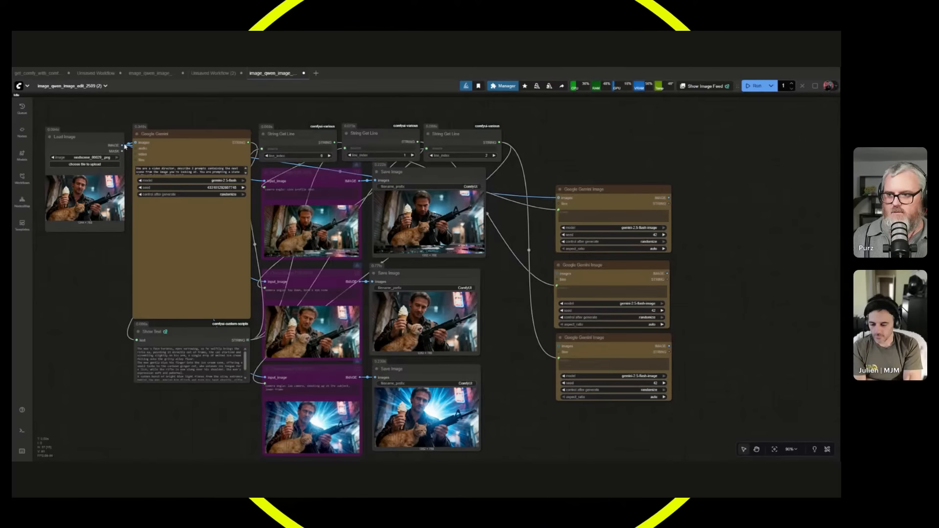
{"action": "left_click_drag", "start_coordinate": [264, 181], "coordinate": [558, 273]}
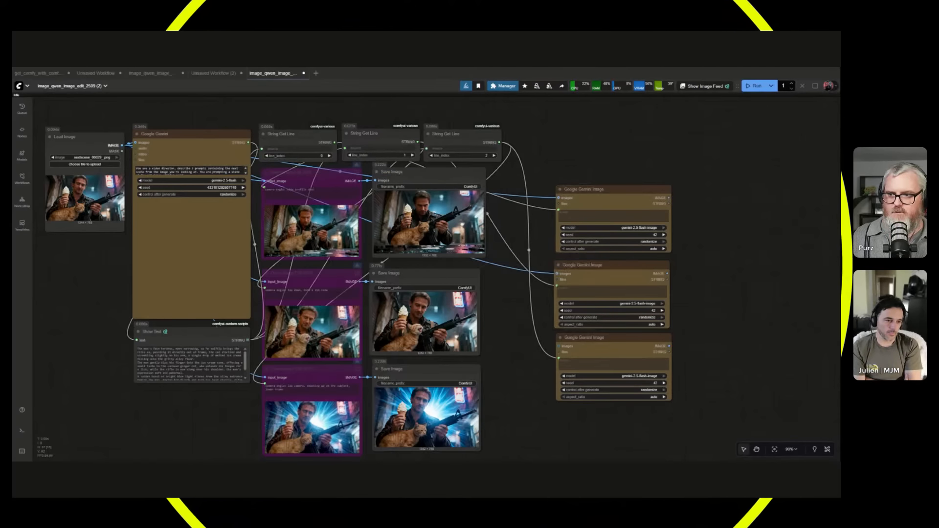
{"action": "left_click_drag", "start_coordinate": [122, 145], "coordinate": [559, 346]}
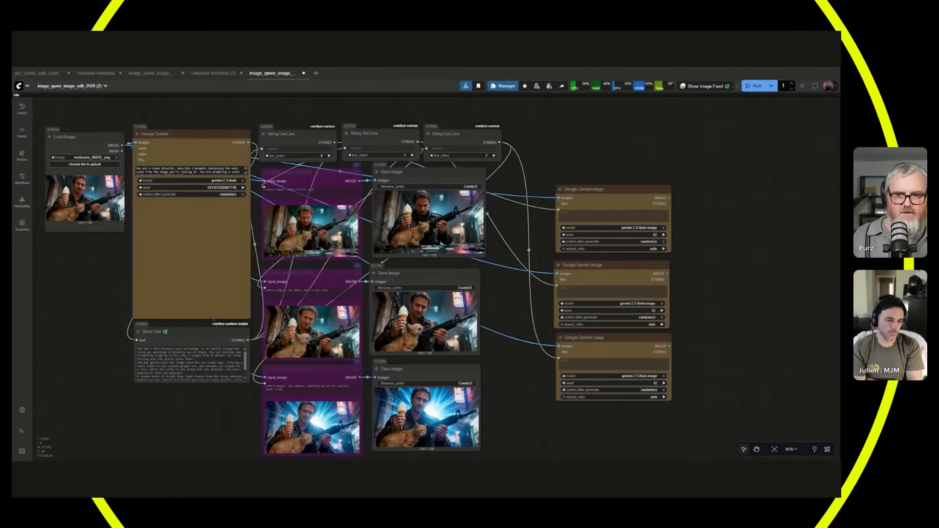
Connect the three Google Gemini Image outputs to the Save Image nodes and move the bypassed Qwen nodes out of the way.
{"action": "scroll", "coordinate": [289, 203], "scroll_direction": "down", "scroll_amount": 2}
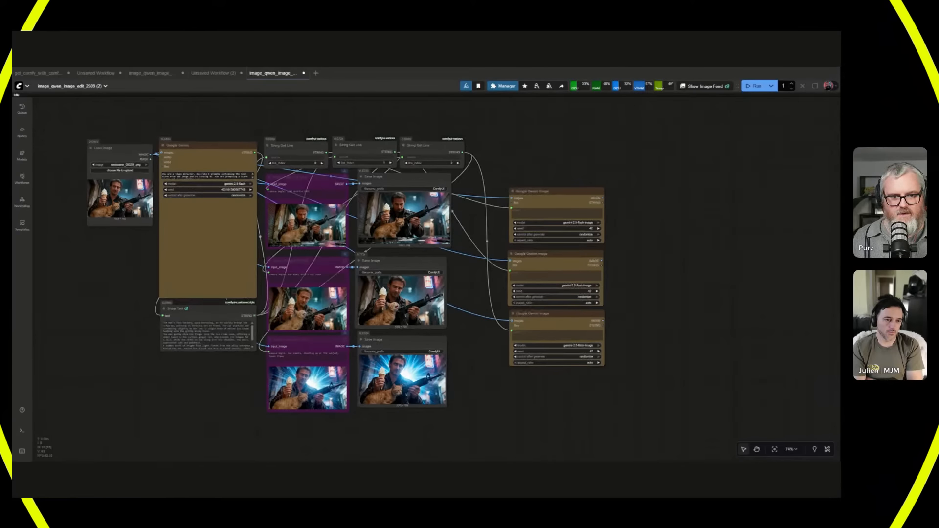
{"action": "left_click_drag", "start_coordinate": [602, 197], "coordinate": [558, 181]}
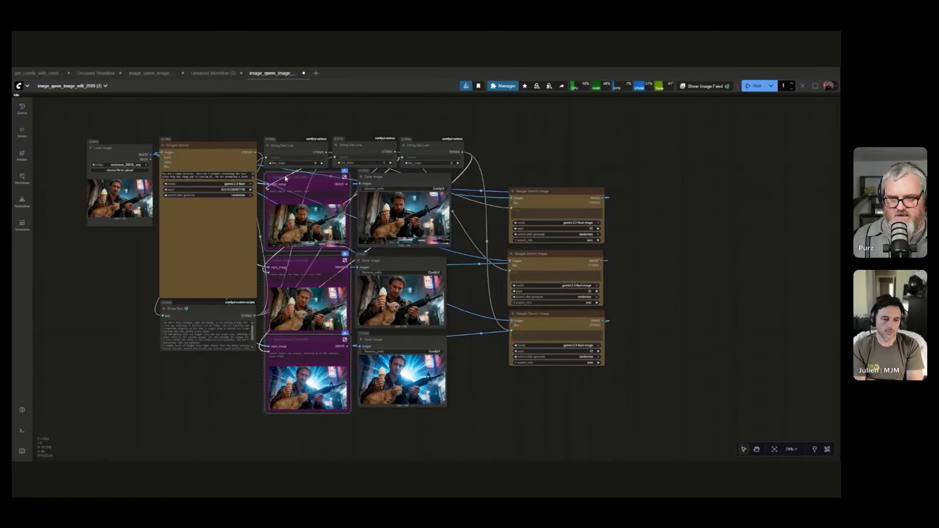
{"action": "left_click_drag", "start_coordinate": [286, 178], "coordinate": [22, 296]}
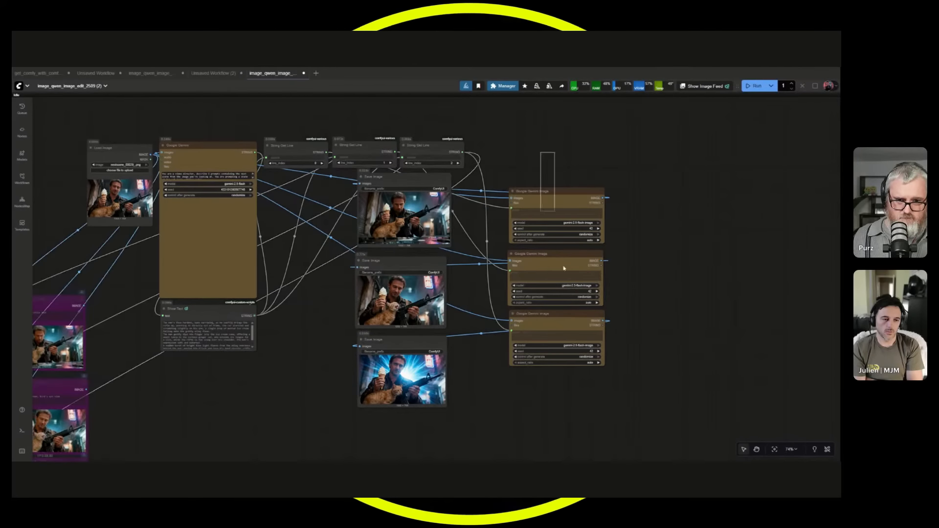
Move the Google Gemini Image nodes into the gap between Google Gemini and the Save Image nodes, shifting the Save Image nodes slightly aside.
{"action": "left_click_drag", "start_coordinate": [564, 268], "coordinate": [314, 254]}
{"action": "left_click", "coordinate": [538, 334]}
{"action": "left_click_drag", "start_coordinate": [535, 336], "coordinate": [554, 334]}
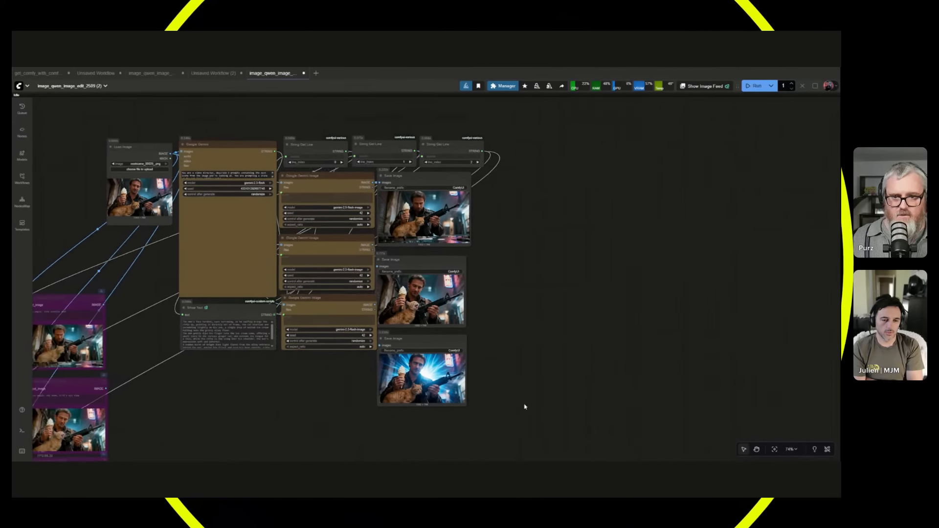
{"action": "left_click_drag", "start_coordinate": [525, 407], "coordinate": [429, 208]}
{"action": "left_click", "coordinate": [534, 255]}
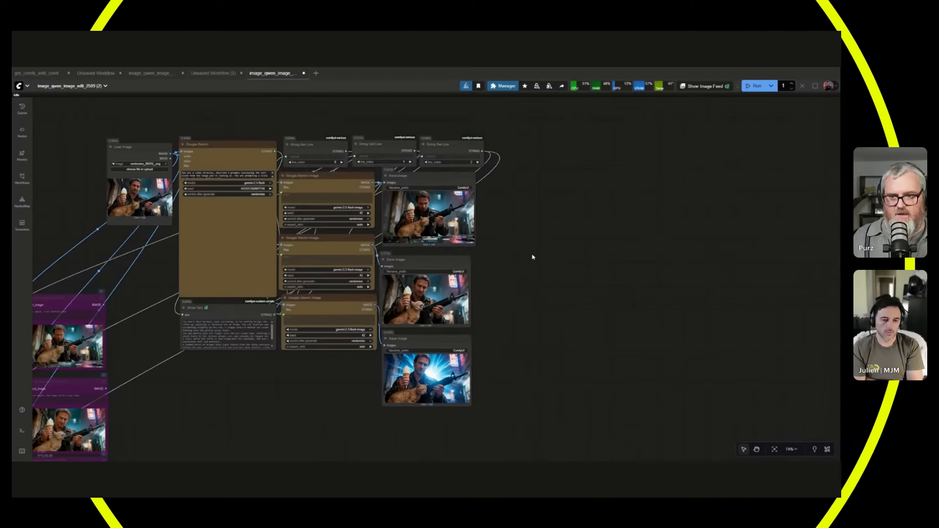
Run the workflow and examine the generated prompts and the three Google Gemini Image results.
{"action": "scroll", "coordinate": [614, 266], "scroll_direction": "up", "scroll_amount": 2}
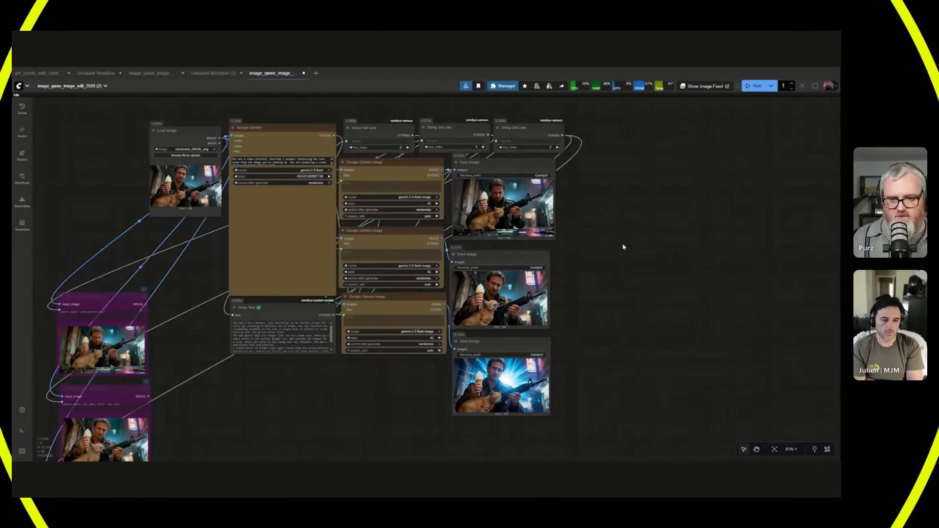
{"action": "scroll", "coordinate": [623, 248], "scroll_direction": "up", "scroll_amount": 2}
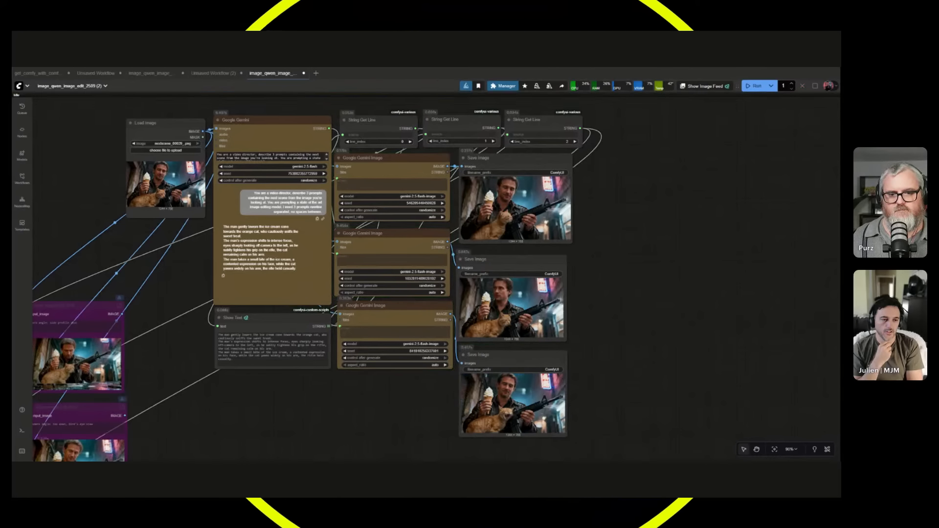
{"action": "scroll", "coordinate": [618, 298], "scroll_direction": "up", "scroll_amount": 3}
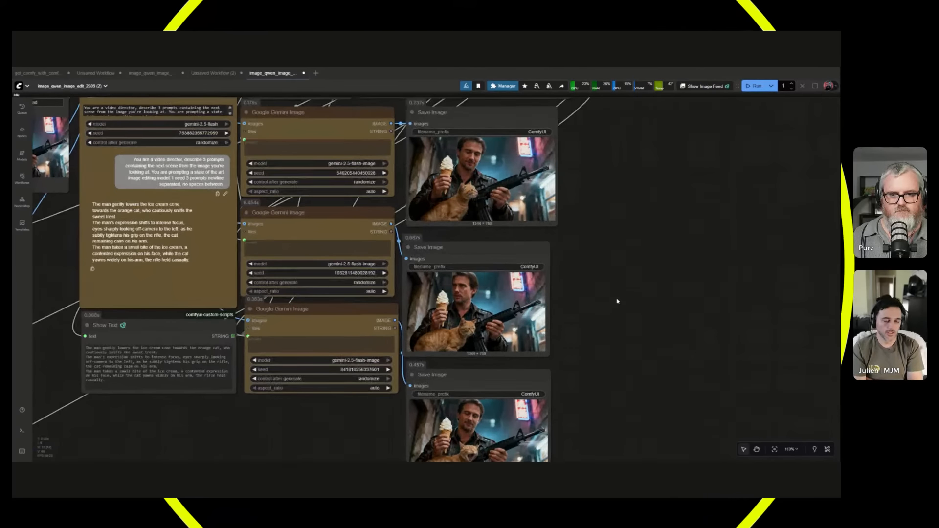
Search the node library for "imagestit" and add an Image Stitch node in the empty space beyond the Save Image nodes.
{"action": "left_click_drag", "start_coordinate": [602, 318], "coordinate": [601, 273]}
{"action": "scroll", "coordinate": [649, 415], "scroll_direction": "down", "scroll_amount": 3}
{"action": "double_click", "coordinate": [601, 275]}
{"action": "type", "text": "imagestit"}
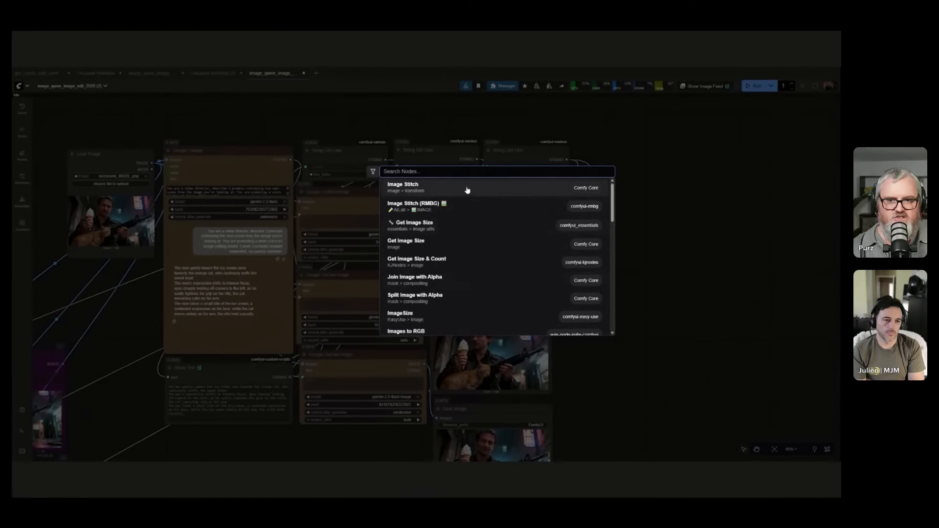
{"action": "left_click", "coordinate": [466, 189]}
{"action": "scroll", "coordinate": [739, 272], "scroll_direction": "up", "scroll_amount": 3}
{"action": "left_click_drag", "start_coordinate": [582, 267], "coordinate": [583, 217]}
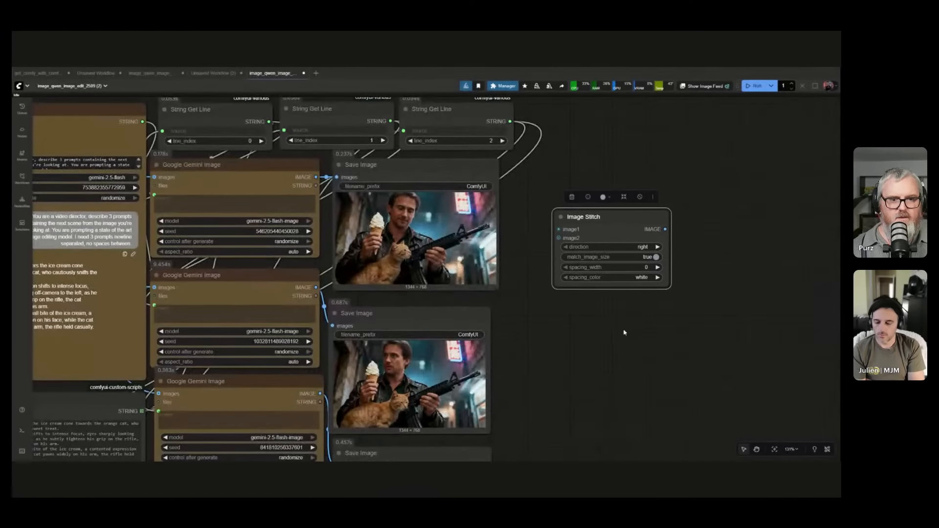
Feed the Image Stitch node the Load Image output as image1 and the first Google Gemini Image output as image2.
{"action": "scroll", "coordinate": [625, 329], "scroll_direction": "down", "scroll_amount": 3}
{"action": "left_click_drag", "start_coordinate": [623, 321], "coordinate": [769, 329]}
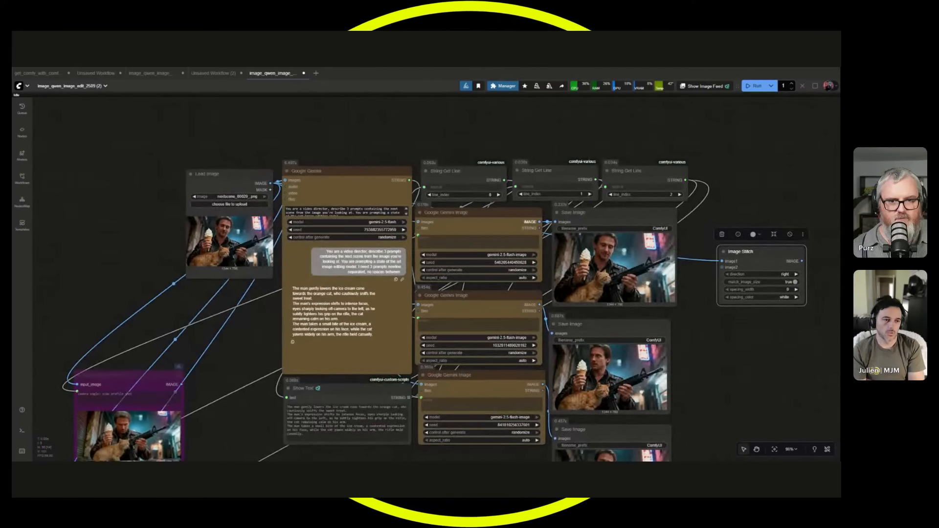
{"action": "left_click_drag", "start_coordinate": [539, 222], "coordinate": [729, 207]}
Duplicate the Image Stitch node beneath the first and feed it the second and third Google Gemini Image outputs.
{"action": "key", "text": "ctrl+c"}
{"action": "key", "text": "ctrl+v"}
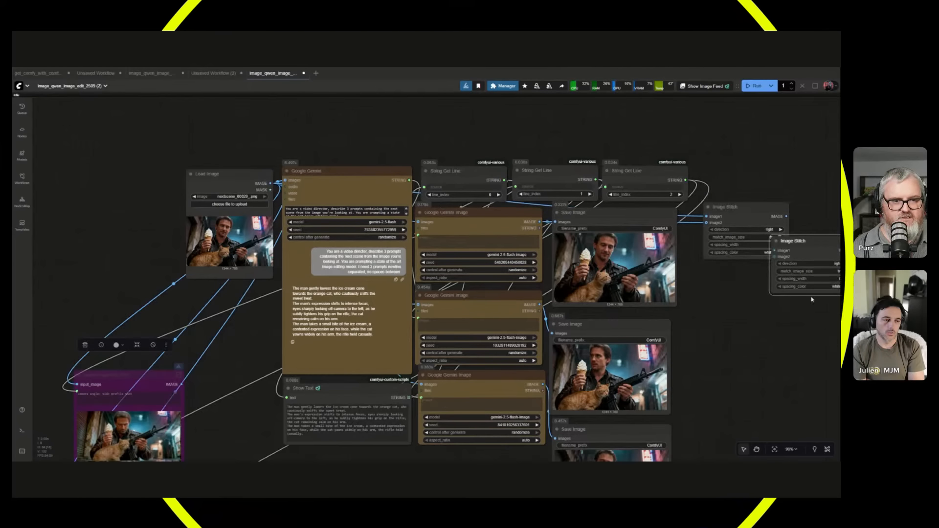
{"action": "left_click_drag", "start_coordinate": [793, 241], "coordinate": [729, 277]}
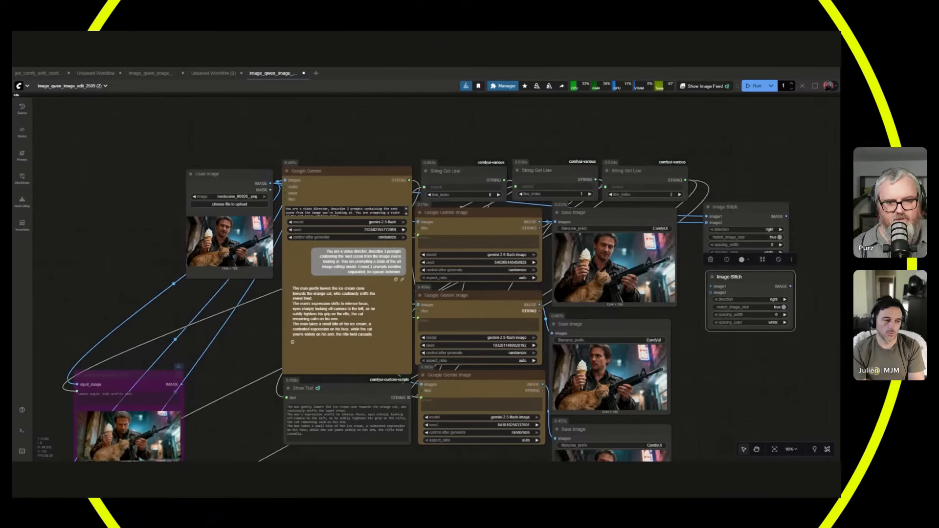
{"action": "left_click_drag", "start_coordinate": [539, 304], "coordinate": [711, 294]}
Add a third Image Stitch node that combines the outputs of the first two, with its direction set to down.
{"action": "left_click_drag", "start_coordinate": [761, 405], "coordinate": [575, 459]}
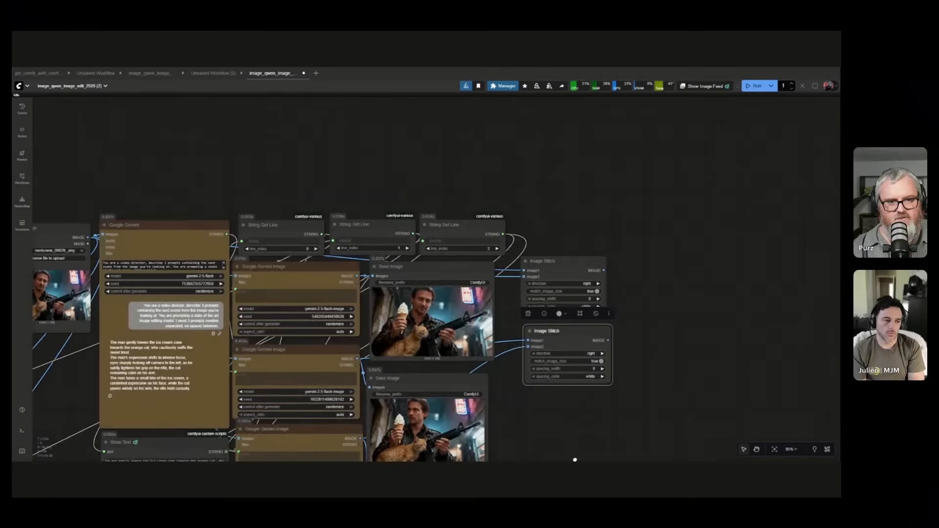
{"action": "scroll", "coordinate": [593, 407], "scroll_direction": "up", "scroll_amount": 4}
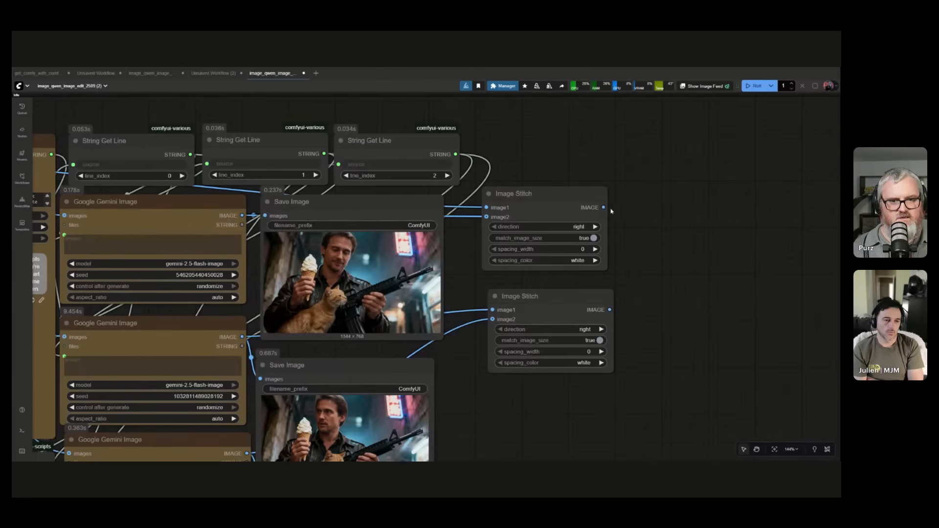
{"action": "left_click_drag", "start_coordinate": [633, 214], "coordinate": [598, 153]}
{"action": "key", "text": "Escape"}
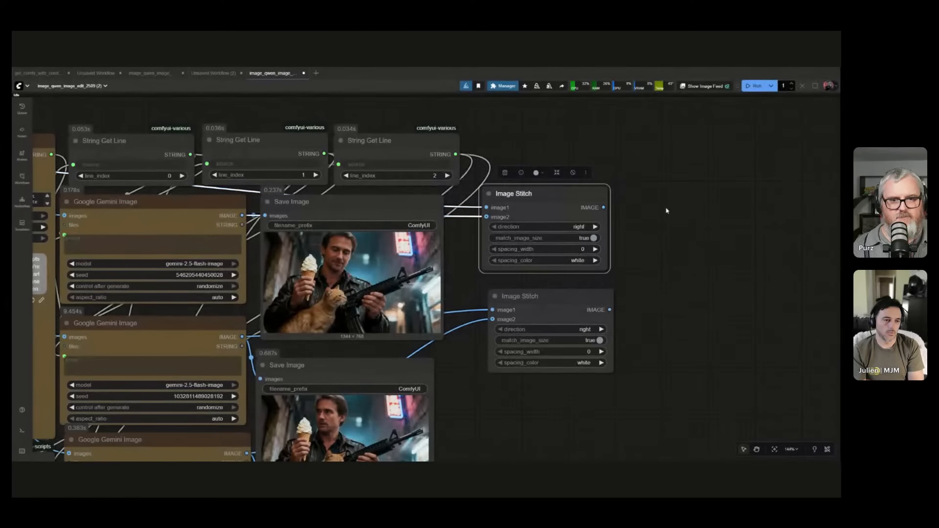
{"action": "key", "text": "ctrl+v"}
{"action": "left_click_drag", "start_coordinate": [603, 207], "coordinate": [672, 223]}
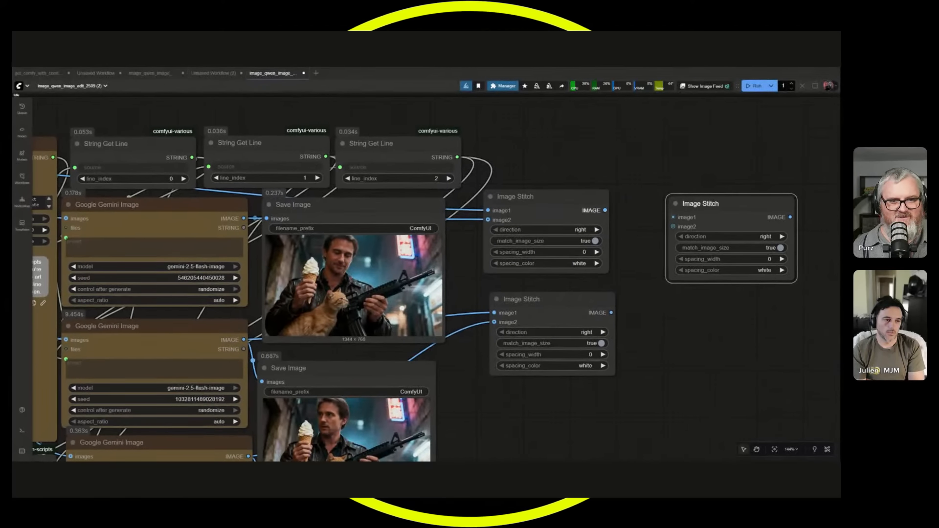
{"action": "left_click_drag", "start_coordinate": [612, 312], "coordinate": [685, 247]}
{"action": "left_click", "coordinate": [765, 237]}
{"action": "left_click", "coordinate": [776, 250]}
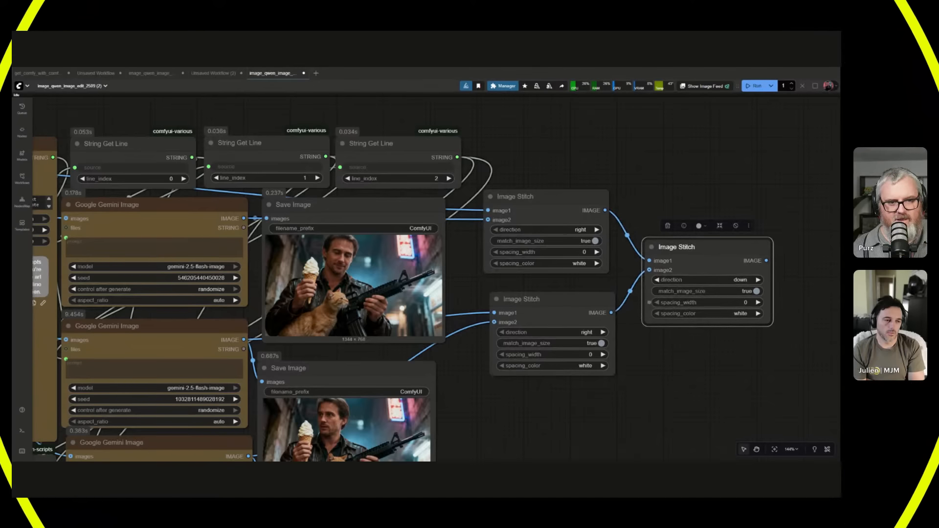
Add a Save Image node to the third Image Stitch node's output and run the workflow.
{"action": "left_click_drag", "start_coordinate": [768, 261], "coordinate": [797, 265]}
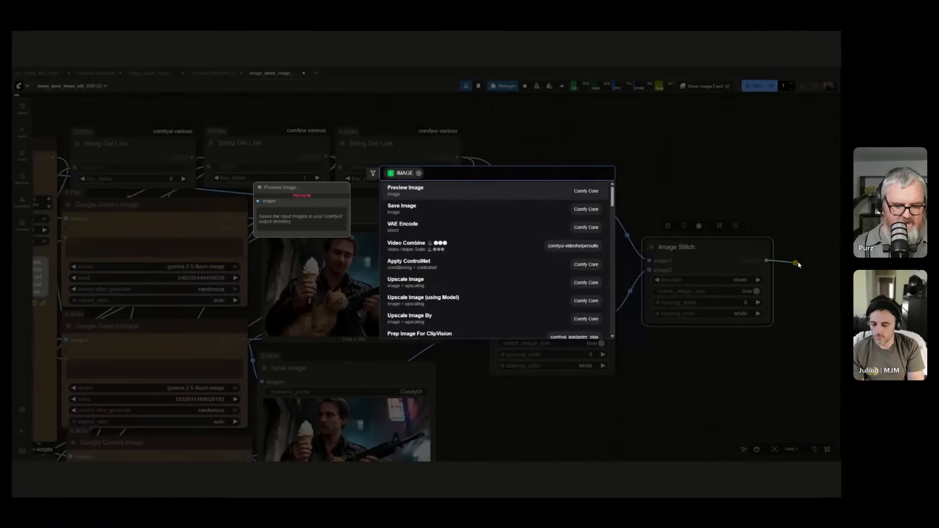
{"action": "type", "text": "save image"}
{"action": "key", "text": "Return"}
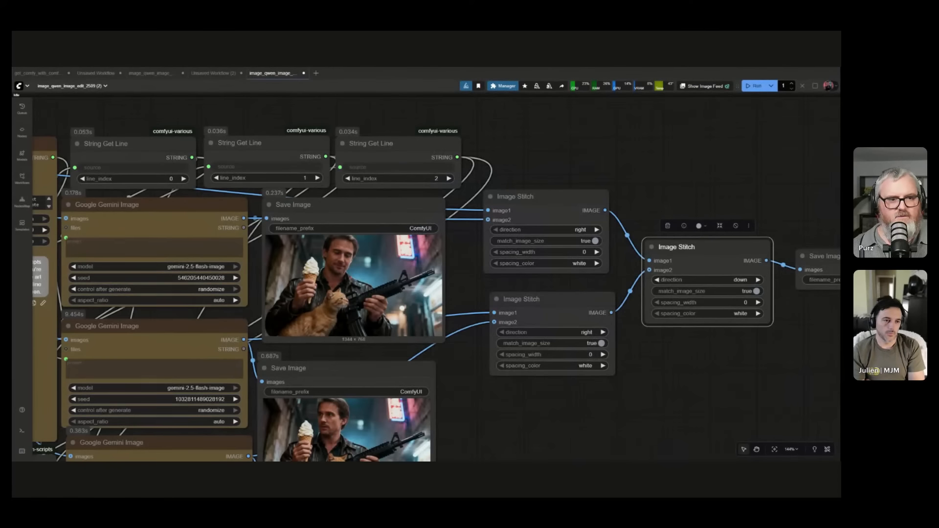
{"action": "scroll", "coordinate": [739, 284], "scroll_direction": "down", "scroll_amount": 6}
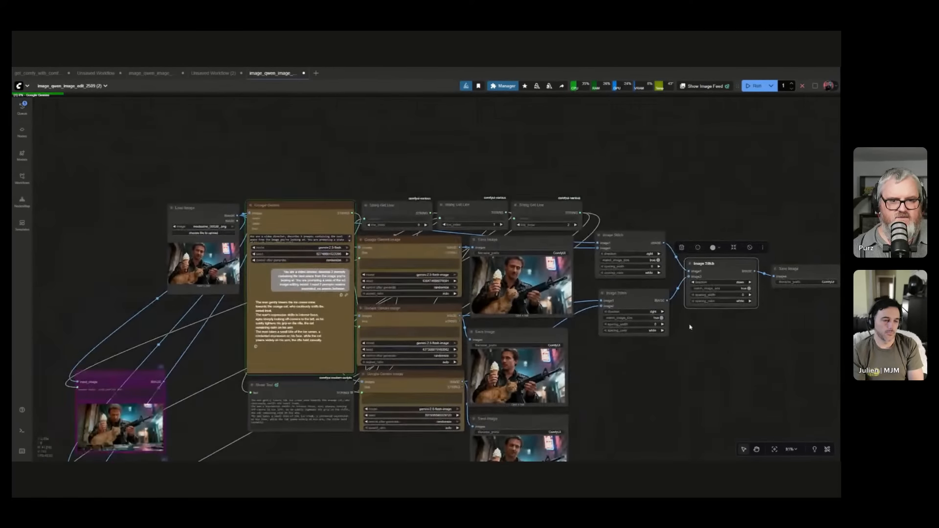
Move the three Image Stitch nodes into the empty space above the String Get Line nodes.
{"action": "left_click_drag", "start_coordinate": [631, 235], "coordinate": [397, 129]}
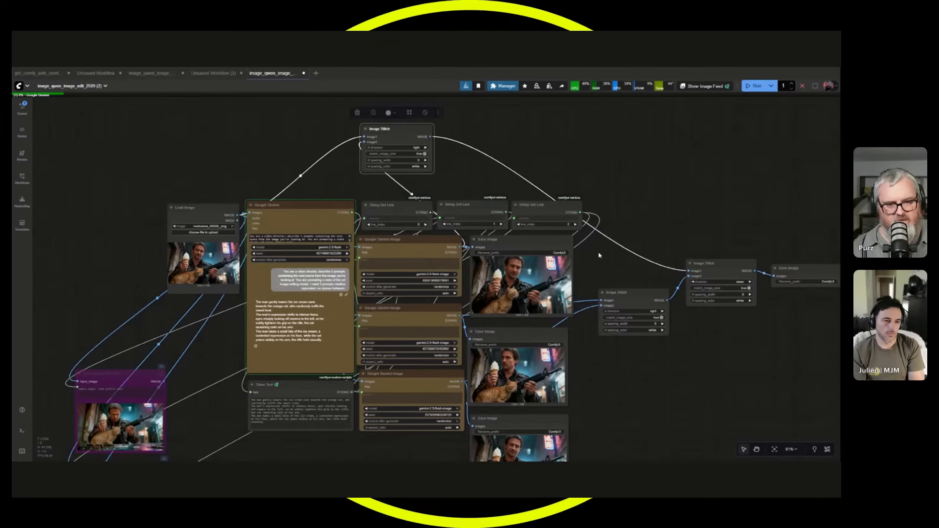
{"action": "left_click_drag", "start_coordinate": [617, 293], "coordinate": [479, 143]}
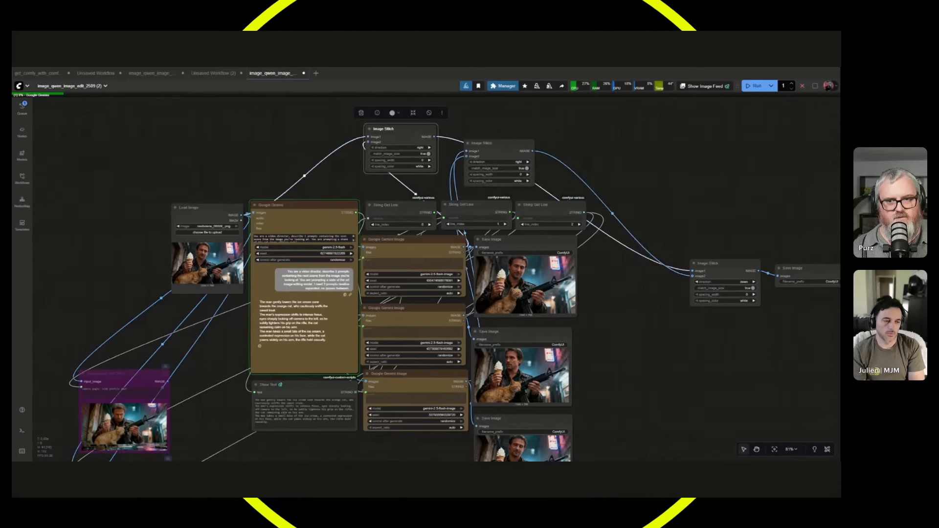
{"action": "left_click_drag", "start_coordinate": [359, 129], "coordinate": [462, 91]}
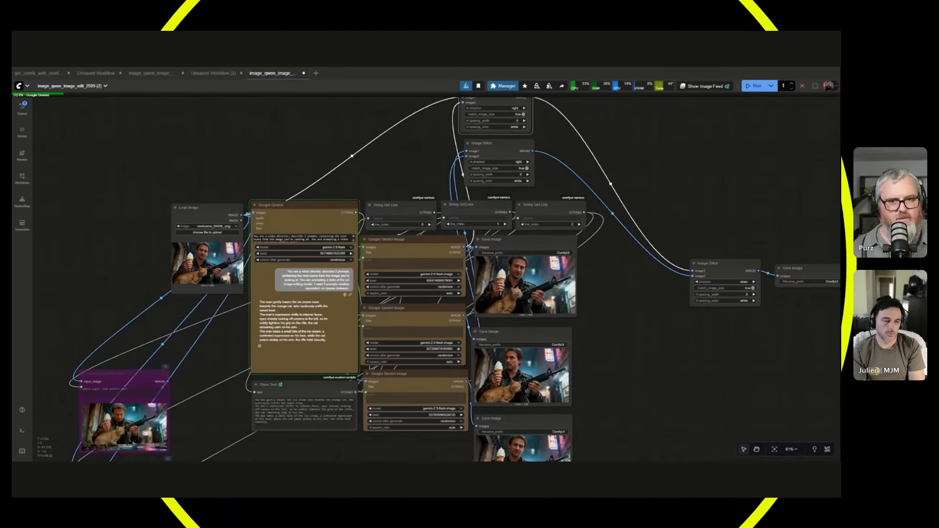
{"action": "left_click_drag", "start_coordinate": [710, 263], "coordinate": [567, 115]}
Place the stitched output's Save Image node beside the first Gemini Save Image node and examine the combined image.
{"action": "left_click_drag", "start_coordinate": [792, 269], "coordinate": [649, 283]}
{"action": "scroll", "coordinate": [644, 348], "scroll_direction": "up", "scroll_amount": 4}
{"action": "scroll", "coordinate": [750, 291], "scroll_direction": "down", "scroll_amount": 2}
{"action": "left_click_drag", "start_coordinate": [645, 359], "coordinate": [692, 300]}
{"action": "scroll", "coordinate": [701, 292], "scroll_direction": "down", "scroll_amount": 1}
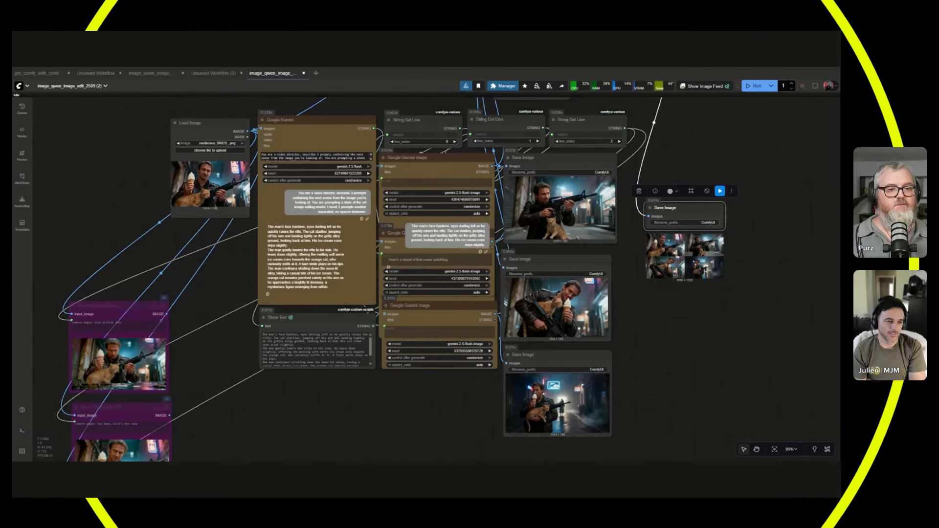
{"action": "left_click", "coordinate": [701, 306]}
{"action": "left_click_drag", "start_coordinate": [688, 208], "coordinate": [668, 161]}
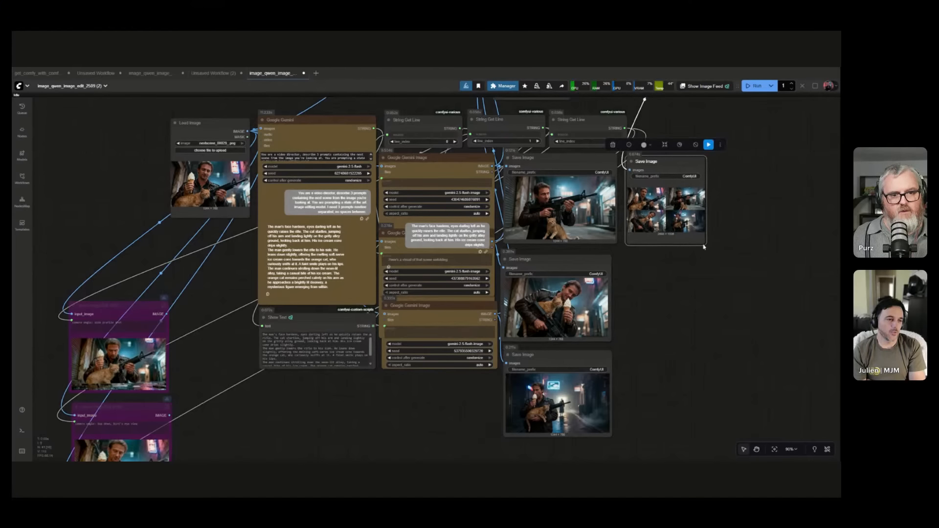
Enlarge the stitched output's Save Image node and examine its four-image grid up close.
{"action": "left_click_drag", "start_coordinate": [705, 247], "coordinate": [839, 334]}
{"action": "scroll", "coordinate": [754, 338], "scroll_direction": "up", "scroll_amount": 5}
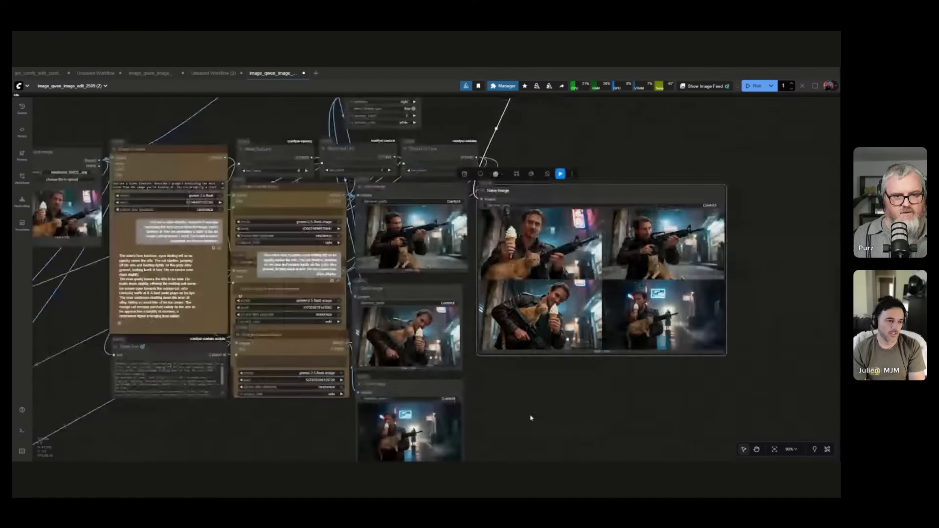
{"action": "scroll", "coordinate": [754, 338], "scroll_direction": "up", "scroll_amount": 3}
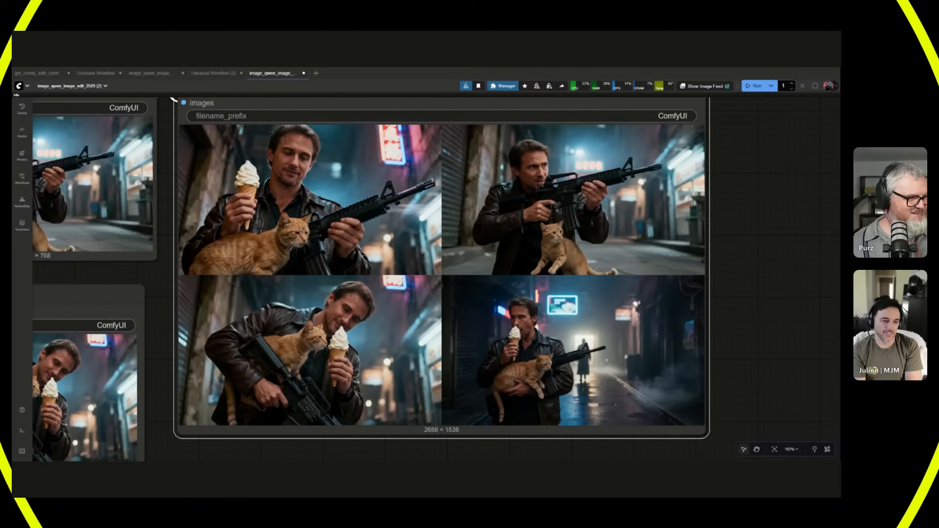
{"action": "scroll", "coordinate": [754, 245], "scroll_direction": "down", "scroll_amount": 11}
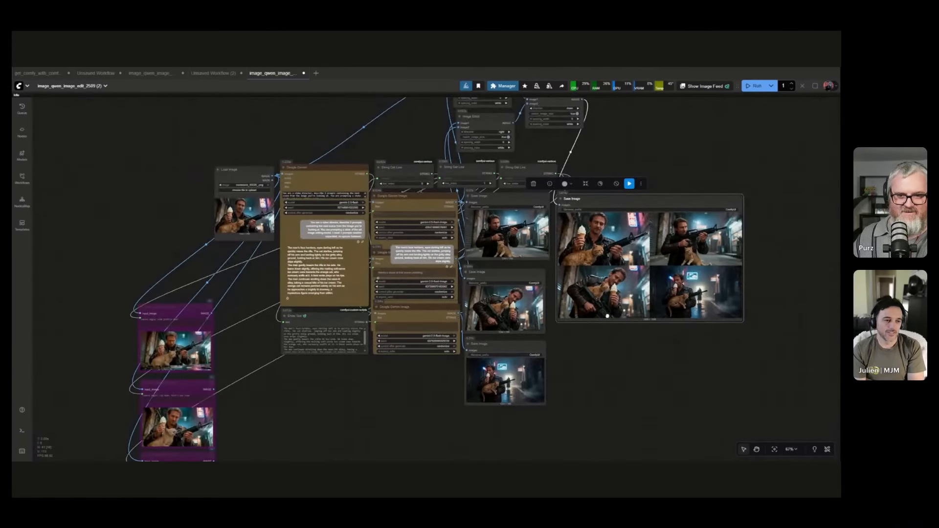
{"action": "left_click_drag", "start_coordinate": [608, 316], "coordinate": [549, 329]}
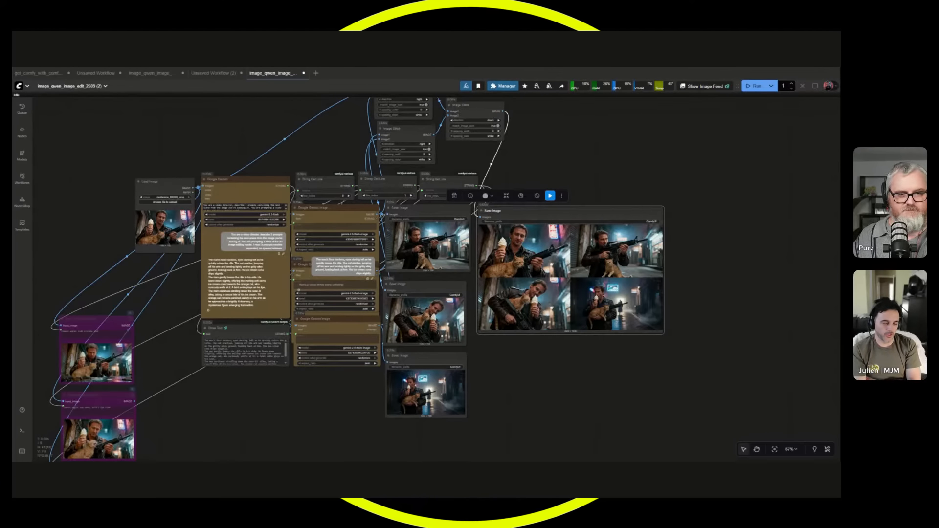
Move the stitched output's Save Image node farther out and place the three String Get Line nodes above the Load Image and Google Gemini nodes.
{"action": "left_click_drag", "start_coordinate": [537, 249], "coordinate": [664, 200]}
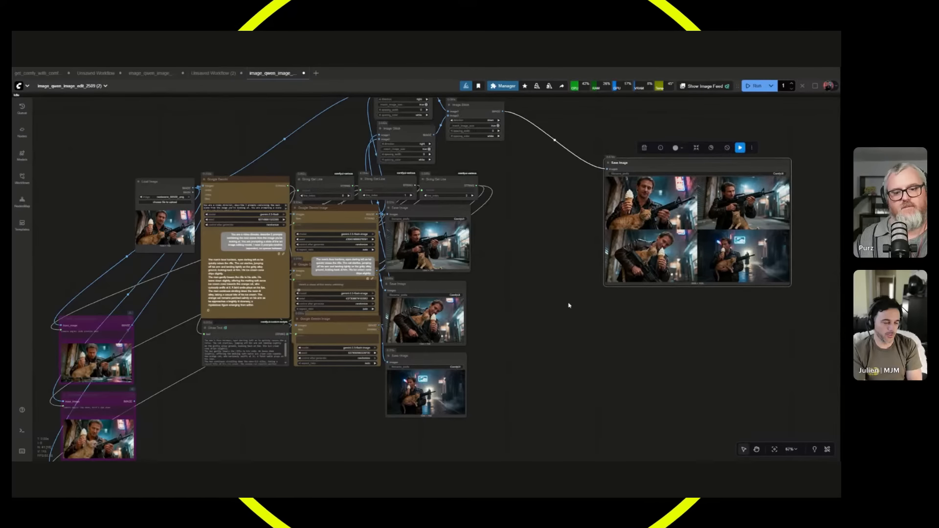
{"action": "left_click", "coordinate": [508, 316]}
{"action": "left_click_drag", "start_coordinate": [548, 286], "coordinate": [514, 319]}
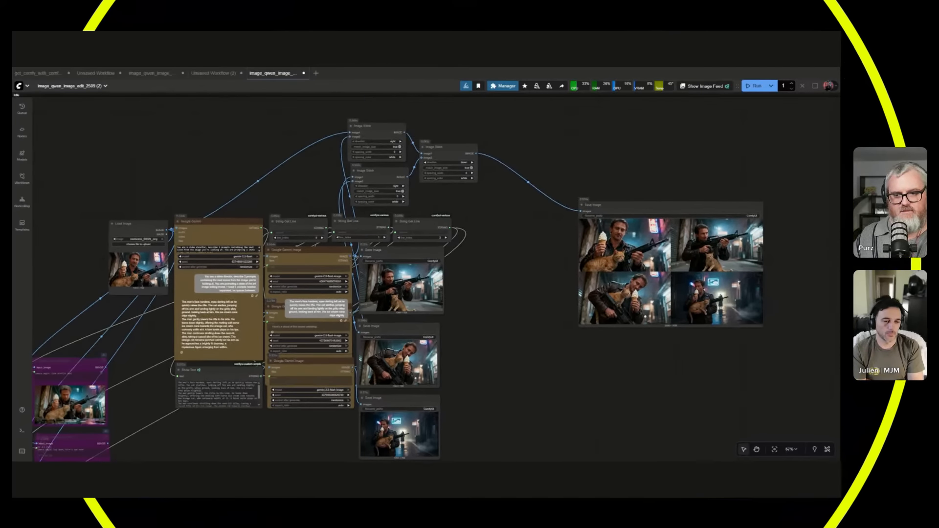
{"action": "left_click_drag", "start_coordinate": [288, 309], "coordinate": [526, 328]}
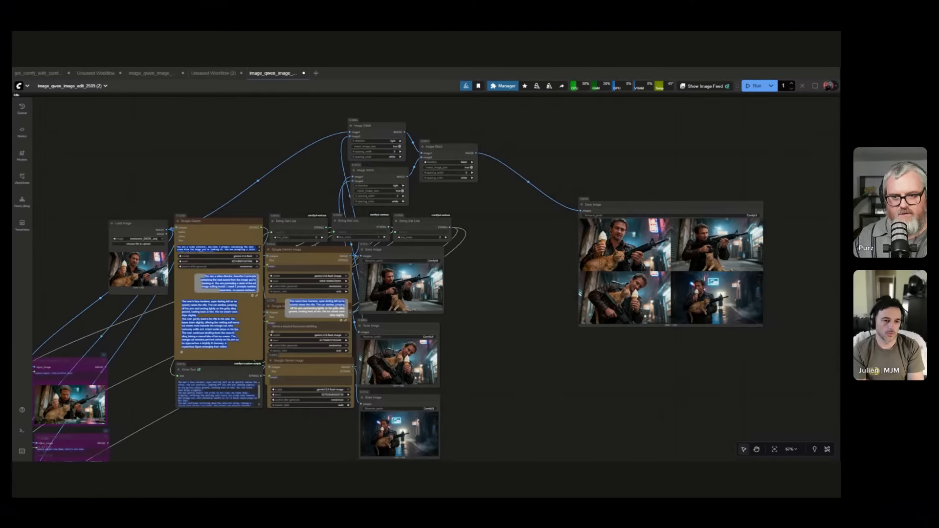
{"action": "left_click", "coordinate": [410, 221], "text": "shift"}
{"action": "left_click_drag", "start_coordinate": [410, 221], "coordinate": [252, 126]}
Pull the first scene's Save Image node aside and move the three Image Stitch nodes above the stitched output.
{"action": "left_click_drag", "start_coordinate": [391, 249], "coordinate": [499, 228]}
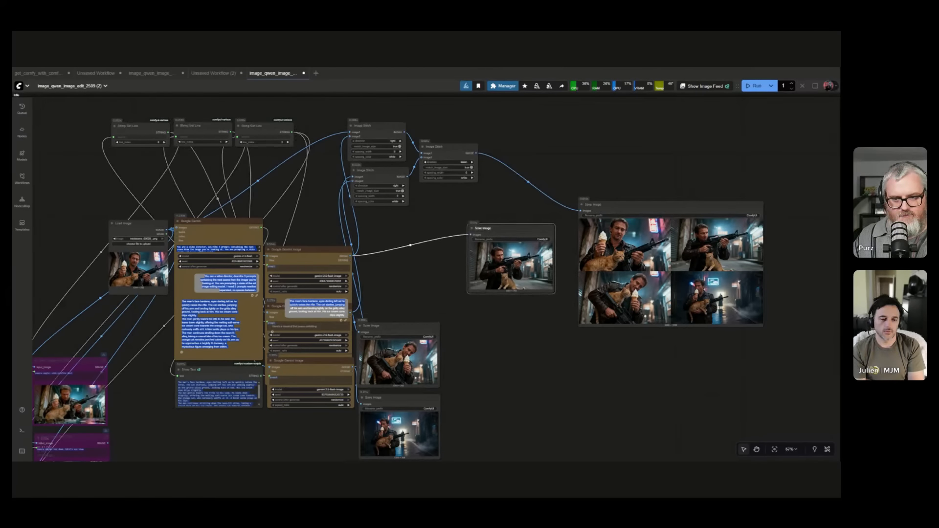
{"action": "left_click_drag", "start_coordinate": [399, 274], "coordinate": [332, 326]}
{"action": "left_click_drag", "start_coordinate": [272, 164], "coordinate": [386, 271], "text": "ctrl"}
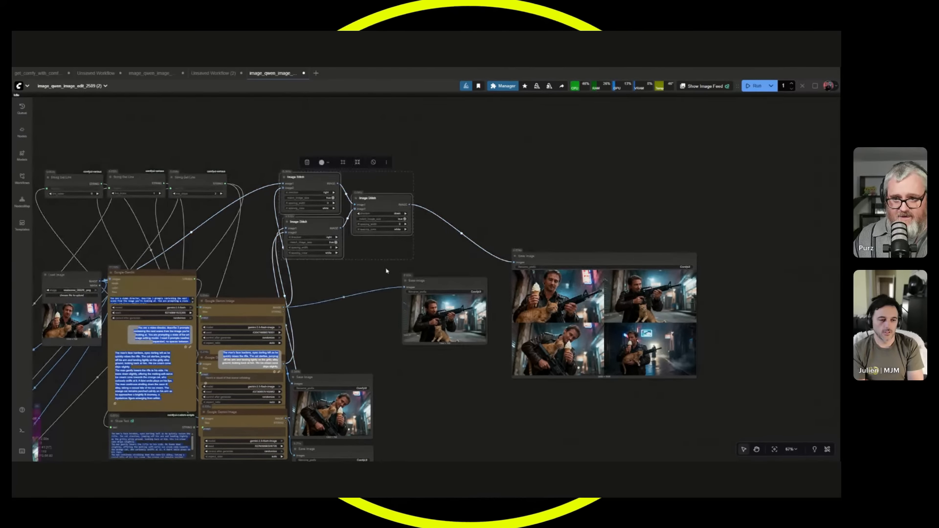
{"action": "left_click_drag", "start_coordinate": [404, 210], "coordinate": [725, 166], "text": "shift"}
Set the first and second Google Gemini Image nodes side by side, each with its Save Image node directly below.
{"action": "left_click_drag", "start_coordinate": [271, 301], "coordinate": [365, 131]}
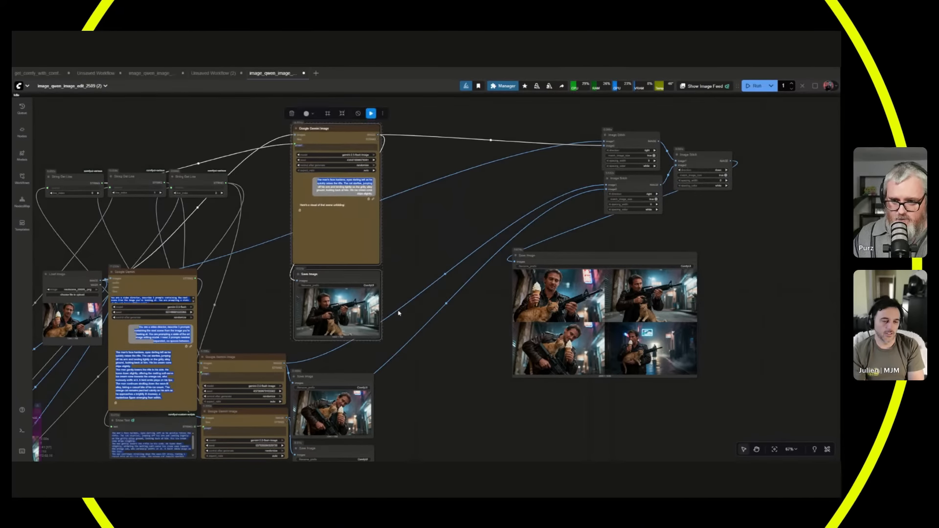
{"action": "scroll", "coordinate": [414, 369], "scroll_direction": "down", "scroll_amount": 1}
{"action": "scroll", "coordinate": [414, 369], "scroll_direction": "down", "scroll_amount": 2}
{"action": "left_click_drag", "start_coordinate": [414, 370], "coordinate": [418, 293]}
{"action": "left_click_drag", "start_coordinate": [289, 283], "coordinate": [428, 111]}
{"action": "left_click_drag", "start_coordinate": [357, 298], "coordinate": [430, 157]}
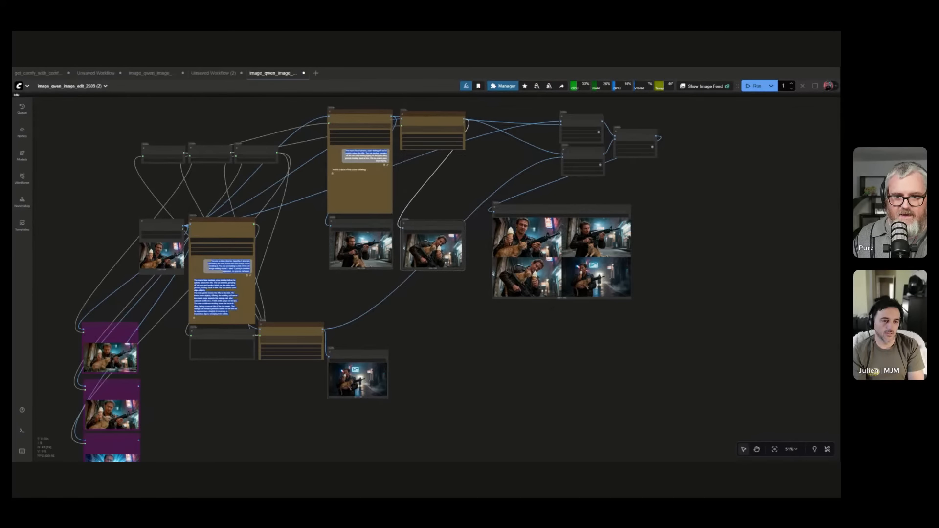
Add the third Google Gemini Image node and its Save Image node to the row, with the stitched output beyond the Image Stitch nodes.
{"action": "left_click_drag", "start_coordinate": [291, 326], "coordinate": [508, 116]}
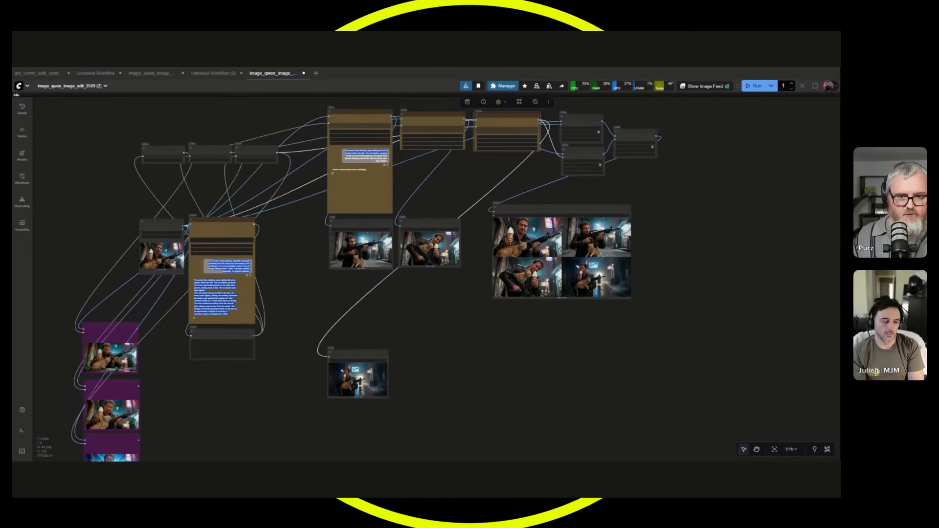
{"action": "left_click_drag", "start_coordinate": [538, 209], "coordinate": [735, 123]}
{"action": "left_click_drag", "start_coordinate": [357, 352], "coordinate": [507, 220]}
{"action": "left_click", "coordinate": [474, 344]}
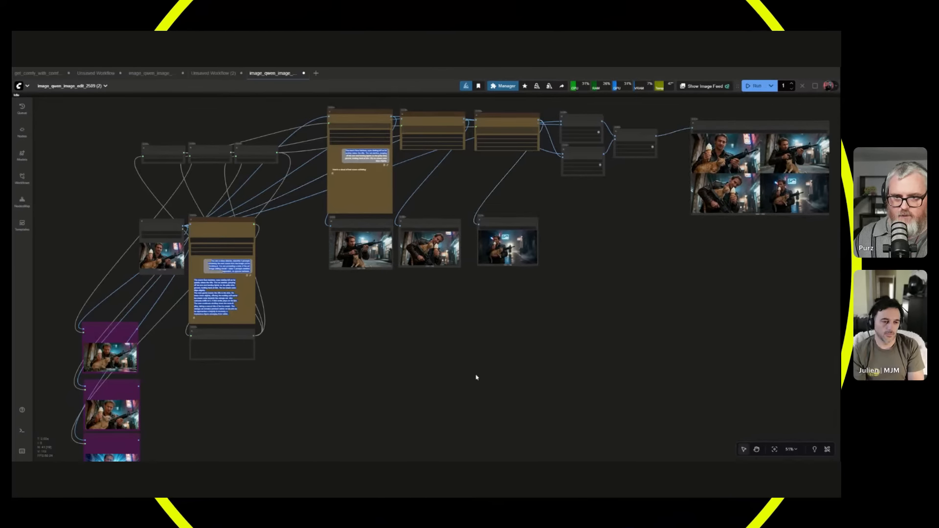
Place each of the three String Get Line nodes directly above its matching Google Gemini Image node.
{"action": "left_click_drag", "start_coordinate": [285, 154], "coordinate": [537, 184]}
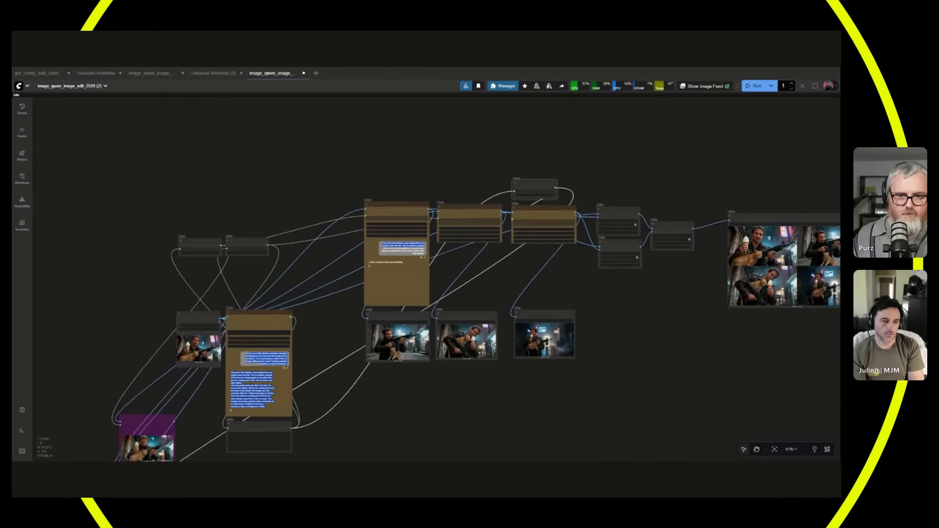
{"action": "left_click_drag", "start_coordinate": [249, 242], "coordinate": [458, 184]}
{"action": "left_click_drag", "start_coordinate": [205, 241], "coordinate": [388, 176]}
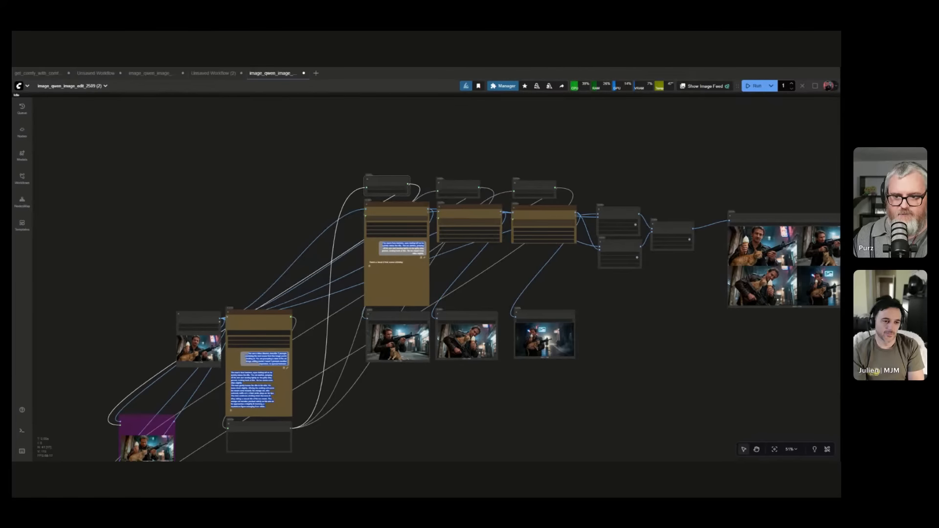
Move the whole image generation, saving and stitching group directly beside the Google Gemini node.
{"action": "left_click_drag", "start_coordinate": [836, 421], "coordinate": [836, 421]}
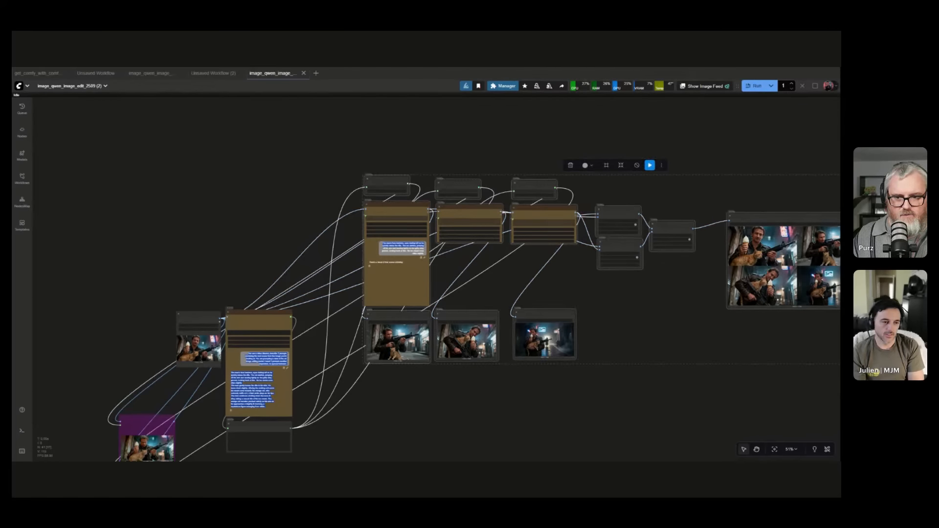
{"action": "left_click_drag", "start_coordinate": [543, 210], "coordinate": [482, 320]}
{"action": "left_click", "coordinate": [251, 245]}
Stack the three Image Stitch nodes above the last String Get Line node and place the stitched output beside the third Google Gemini Image node.
{"action": "scroll", "coordinate": [252, 245], "scroll_direction": "up", "scroll_amount": 1}
{"action": "left_click_drag", "start_coordinate": [621, 418], "coordinate": [586, 309]}
{"action": "left_click_drag", "start_coordinate": [641, 305], "coordinate": [459, 103]}
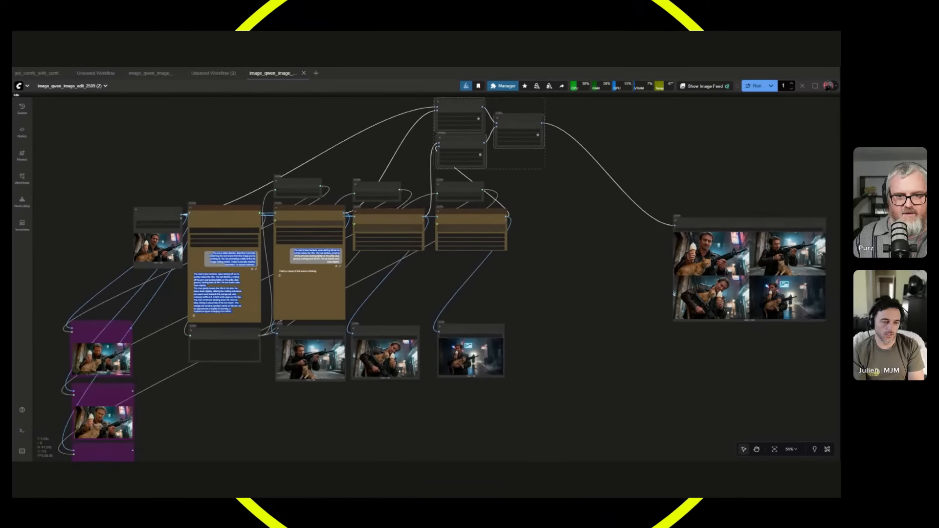
{"action": "left_click_drag", "start_coordinate": [700, 220], "coordinate": [436, 231]}
{"action": "left_click_drag", "start_coordinate": [422, 395], "coordinate": [580, 386]}
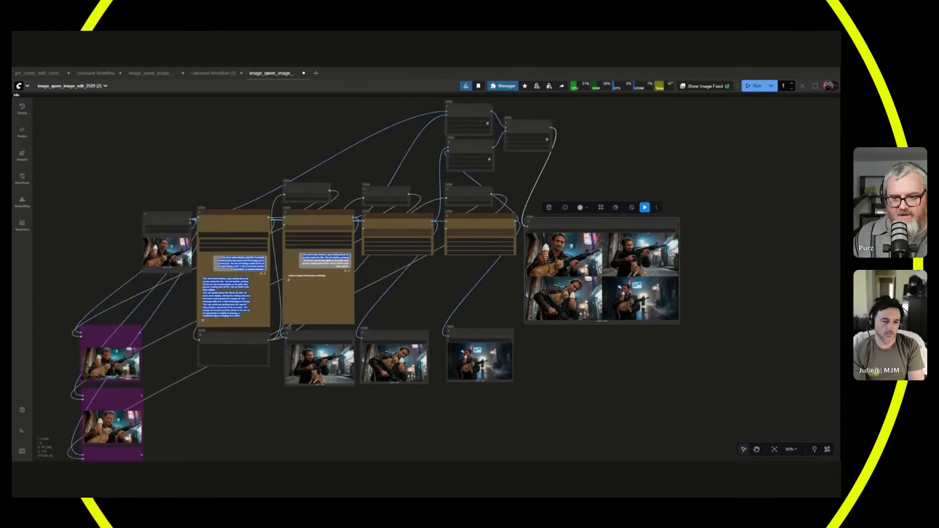
Move the three purple nodes together into the empty space below the stitched output's Save Image node.
{"action": "left_click_drag", "start_coordinate": [299, 361], "coordinate": [296, 361]}
{"action": "left_click_drag", "start_coordinate": [258, 396], "coordinate": [254, 401]}
{"action": "scroll", "coordinate": [145, 401], "scroll_direction": "up", "scroll_amount": 4}
{"action": "left_click_drag", "start_coordinate": [145, 402], "coordinate": [239, 327]}
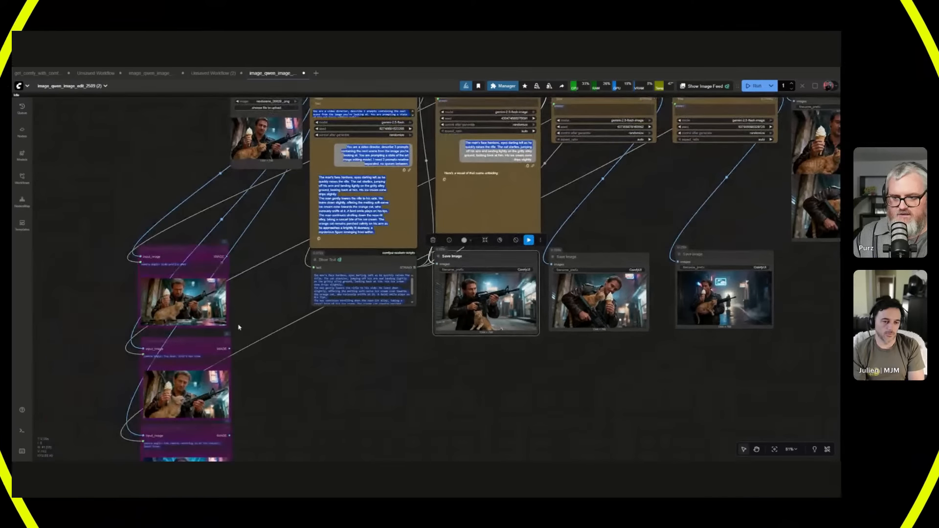
{"action": "scroll", "coordinate": [168, 235], "scroll_direction": "down", "scroll_amount": 4}
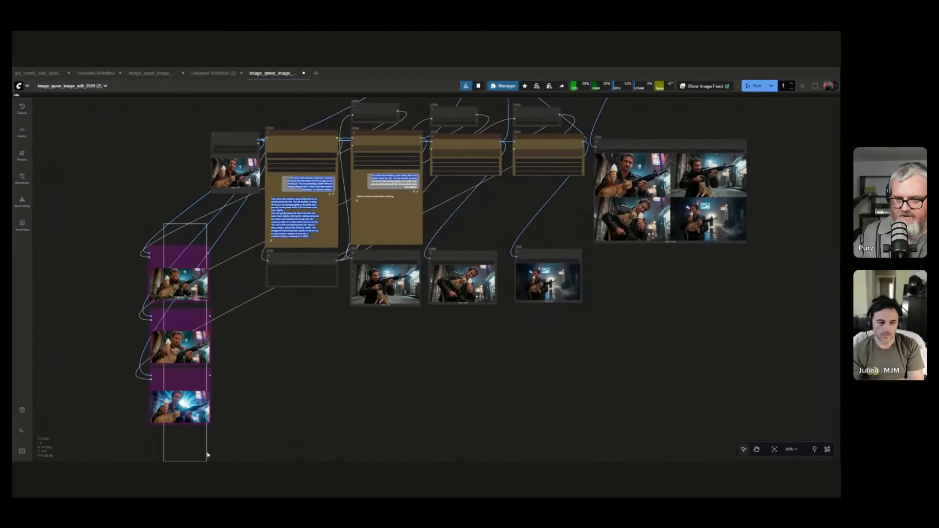
{"action": "left_click_drag", "start_coordinate": [208, 455], "coordinate": [207, 458]}
{"action": "left_click_drag", "start_coordinate": [179, 352], "coordinate": [370, 452]}
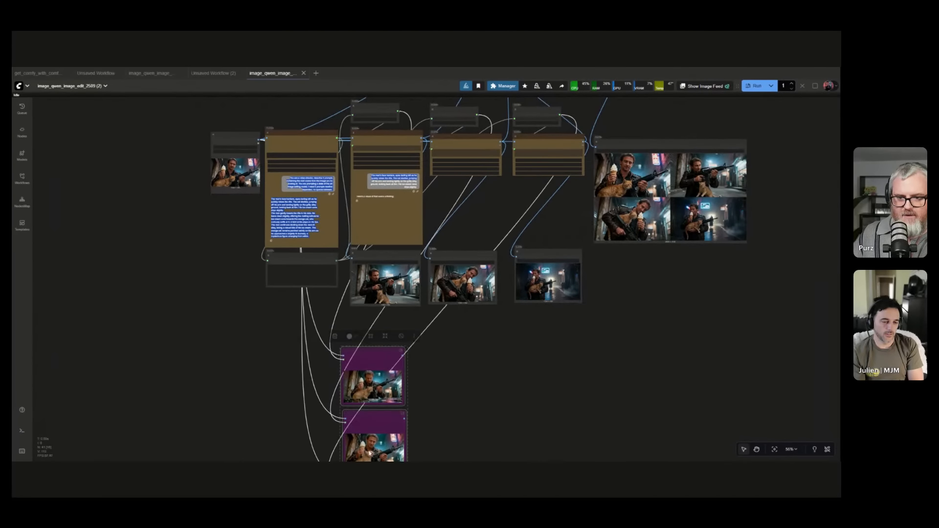
{"action": "left_click_drag", "start_coordinate": [371, 362], "coordinate": [685, 373]}
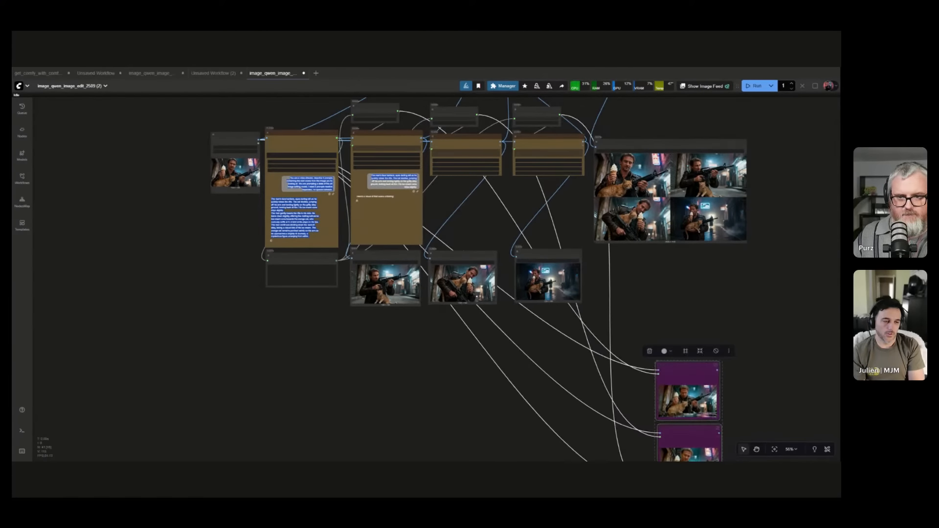
Review the Google Gemini node's video director instruction and the three scene prompts shown in it and in the Show Text node.
{"action": "left_click_drag", "start_coordinate": [607, 288], "coordinate": [682, 411]}
{"action": "scroll", "coordinate": [411, 304], "scroll_direction": "up", "scroll_amount": 3}
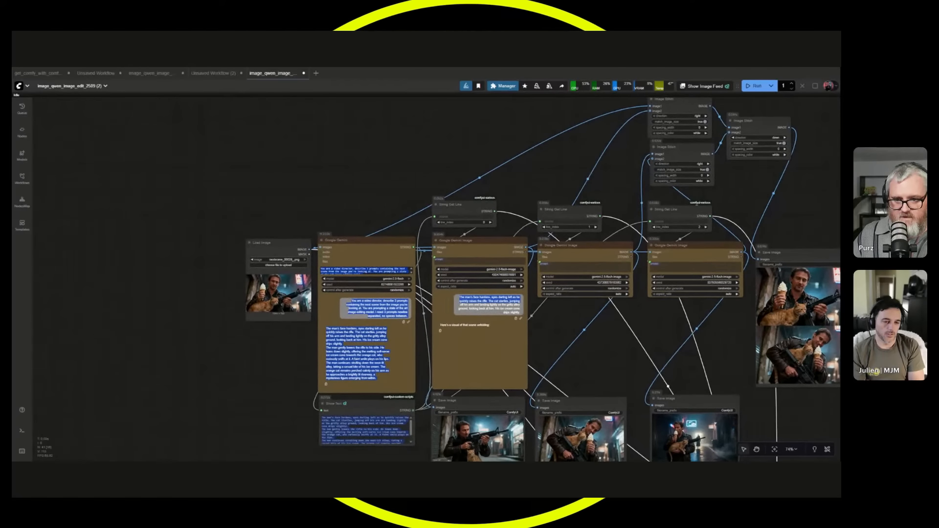
{"action": "scroll", "coordinate": [274, 343], "scroll_direction": "up", "scroll_amount": 3}
{"action": "left_click_drag", "start_coordinate": [284, 202], "coordinate": [248, 203]}
{"action": "left_click", "coordinate": [368, 194]}
{"action": "scroll", "coordinate": [318, 330], "scroll_direction": "up", "scroll_amount": 1}
{"action": "scroll", "coordinate": [318, 329], "scroll_direction": "down", "scroll_amount": 1}
{"action": "left_click_drag", "start_coordinate": [318, 329], "coordinate": [255, 247]}
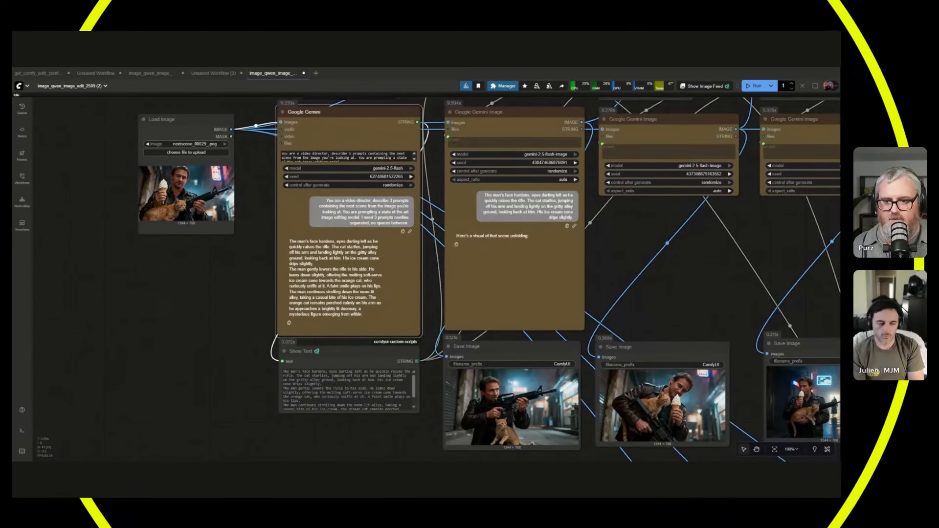
{"action": "scroll", "coordinate": [238, 382], "scroll_direction": "up", "scroll_amount": 2}
{"action": "scroll", "coordinate": [238, 382], "scroll_direction": "up", "scroll_amount": 1}
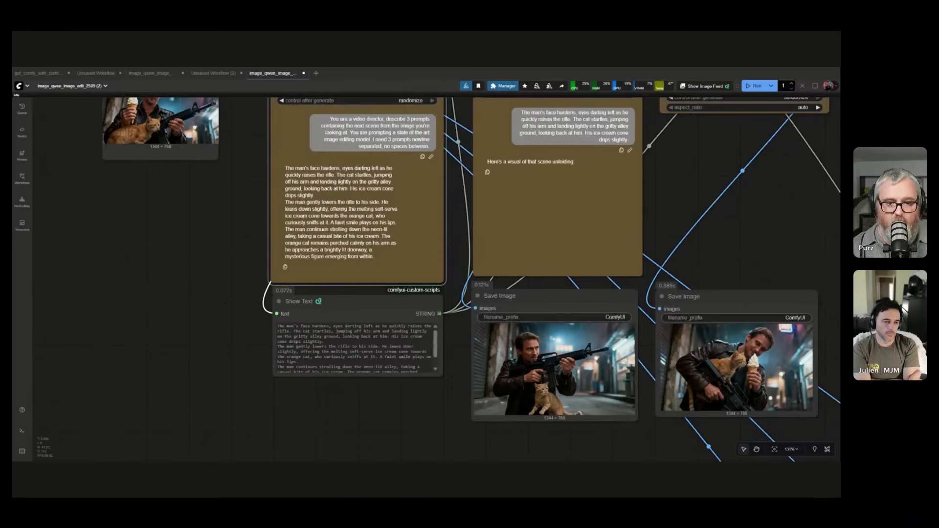
{"action": "scroll", "coordinate": [295, 282], "scroll_direction": "down", "scroll_amount": 2}
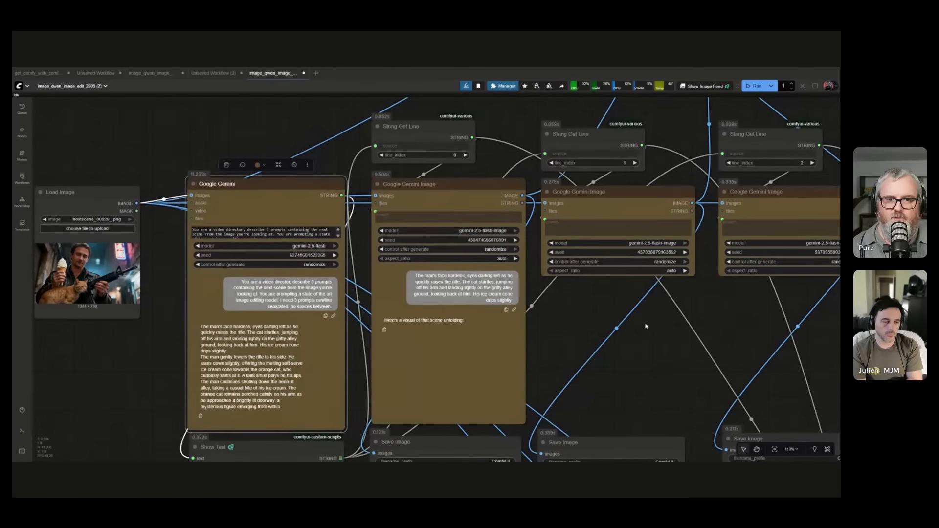
Examine how the three String Get Line nodes pass one prompt line each to the three Google Gemini Image nodes.
{"action": "left_click_drag", "start_coordinate": [646, 326], "coordinate": [486, 400]}
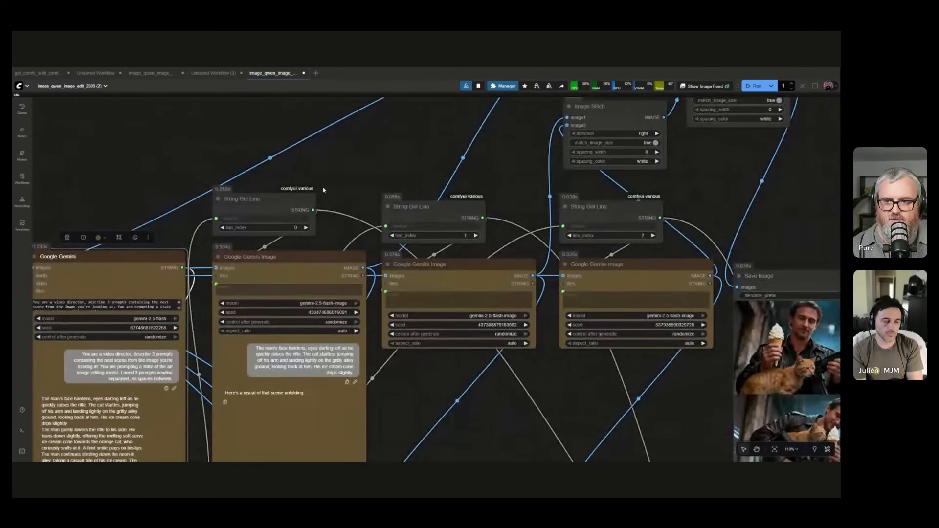
{"action": "left_click_drag", "start_coordinate": [459, 361], "coordinate": [583, 263]}
{"action": "left_click", "coordinate": [395, 159]}
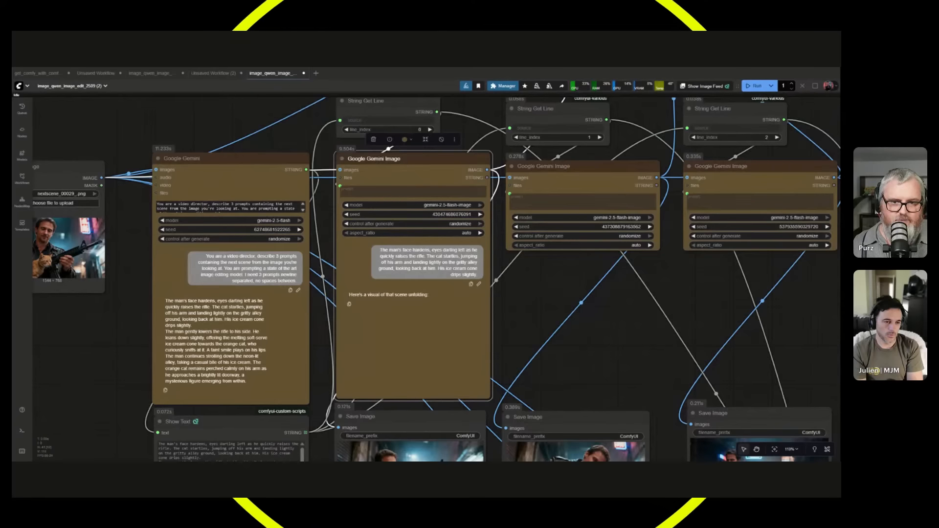
{"action": "left_click", "coordinate": [558, 167]}
{"action": "left_click", "coordinate": [735, 166]}
{"action": "scroll", "coordinate": [733, 308], "scroll_direction": "down", "scroll_amount": 3}
{"action": "left_click_drag", "start_coordinate": [739, 309], "coordinate": [564, 282]}
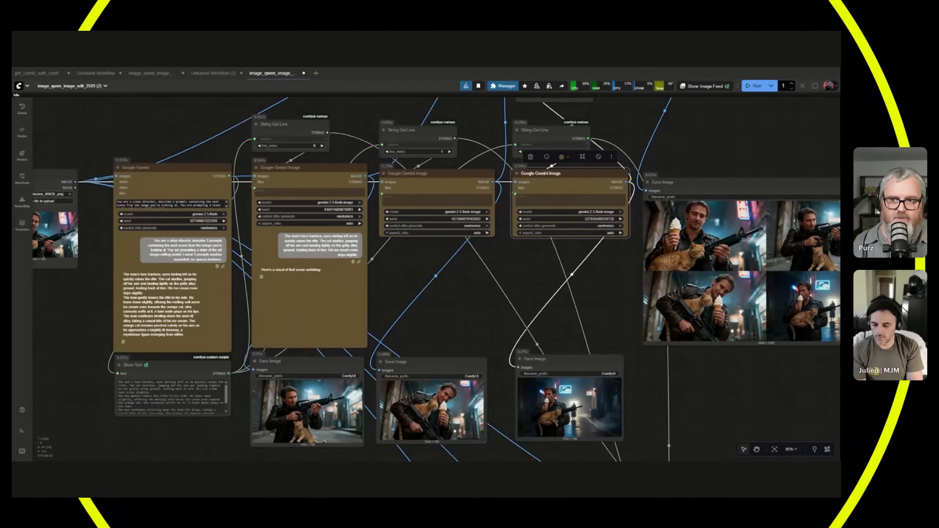
{"action": "left_click", "coordinate": [293, 125]}
Inspect the three scene Save Image nodes and compare their images with the stitched grid.
{"action": "left_click_drag", "start_coordinate": [441, 316], "coordinate": [471, 246]}
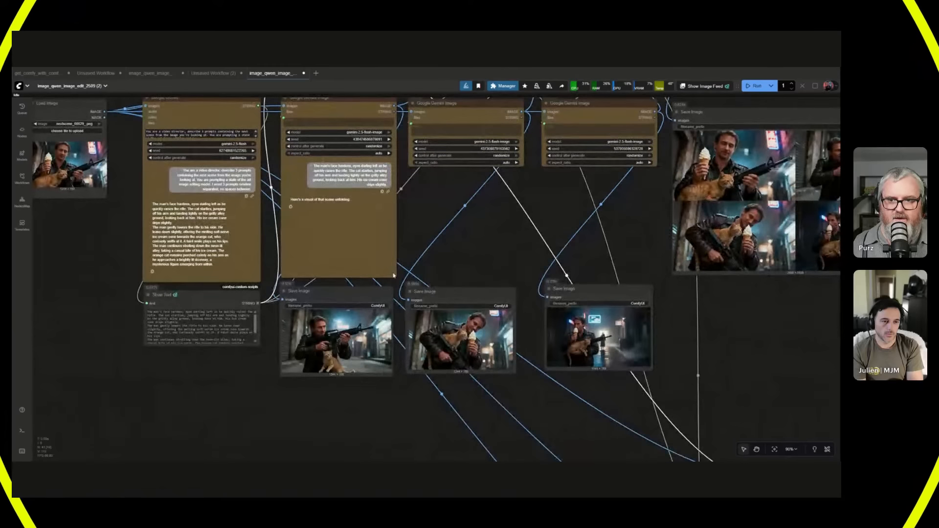
{"action": "mouse_move", "coordinate": [337, 292]}
{"action": "left_mouse_down"}
{"action": "mouse_move", "coordinate": [337, 301]}
{"action": "mouse_move", "coordinate": [338, 290]}
{"action": "left_mouse_up"}
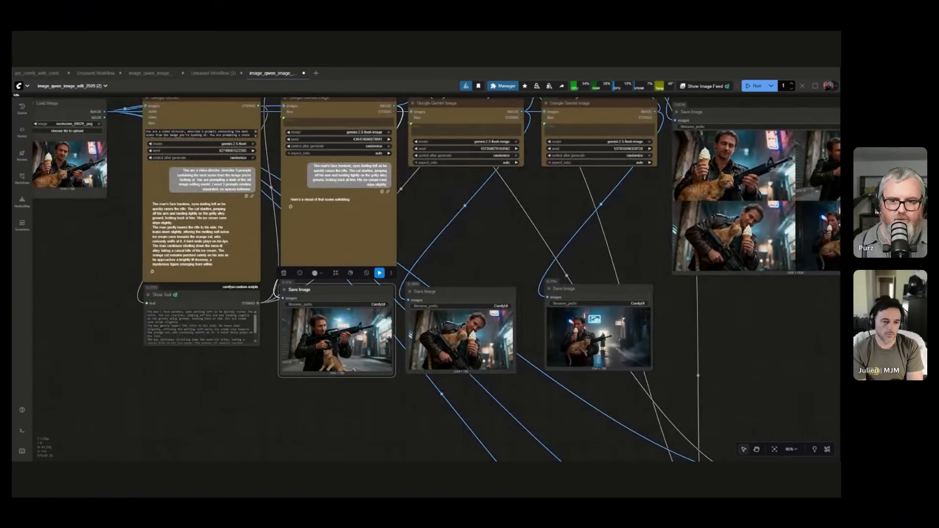
{"action": "left_click_drag", "start_coordinate": [459, 292], "coordinate": [459, 290]}
{"action": "left_click_drag", "start_coordinate": [597, 289], "coordinate": [598, 291]}
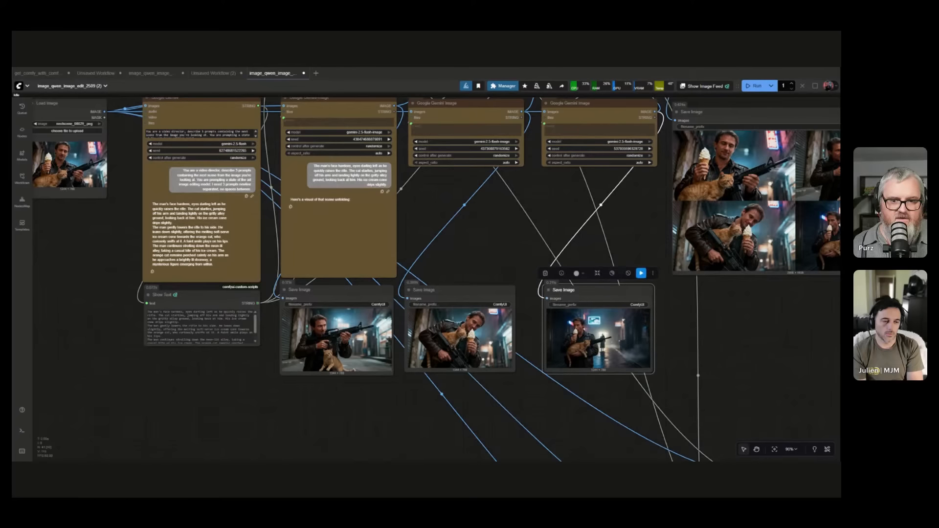
{"action": "left_click_drag", "start_coordinate": [646, 361], "coordinate": [455, 404]}
{"action": "scroll", "coordinate": [606, 186], "scroll_direction": "up", "scroll_amount": 3}
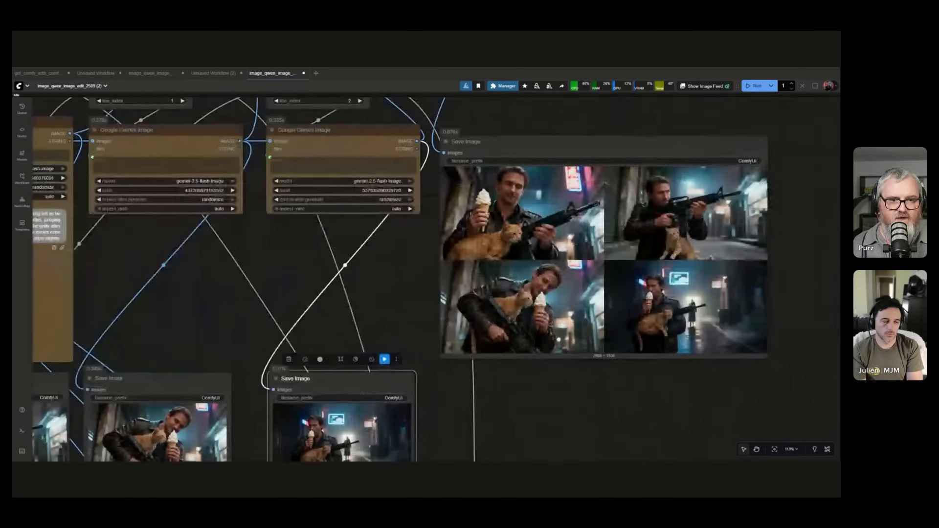
Examine the three Image Stitch nodes' connections and direction settings up close.
{"action": "left_click_drag", "start_coordinate": [528, 117], "coordinate": [682, 393]}
{"action": "scroll", "coordinate": [563, 313], "scroll_direction": "up", "scroll_amount": 4}
{"action": "left_click_drag", "start_coordinate": [564, 310], "coordinate": [550, 390]}
{"action": "scroll", "coordinate": [549, 390], "scroll_direction": "up", "scroll_amount": 1}
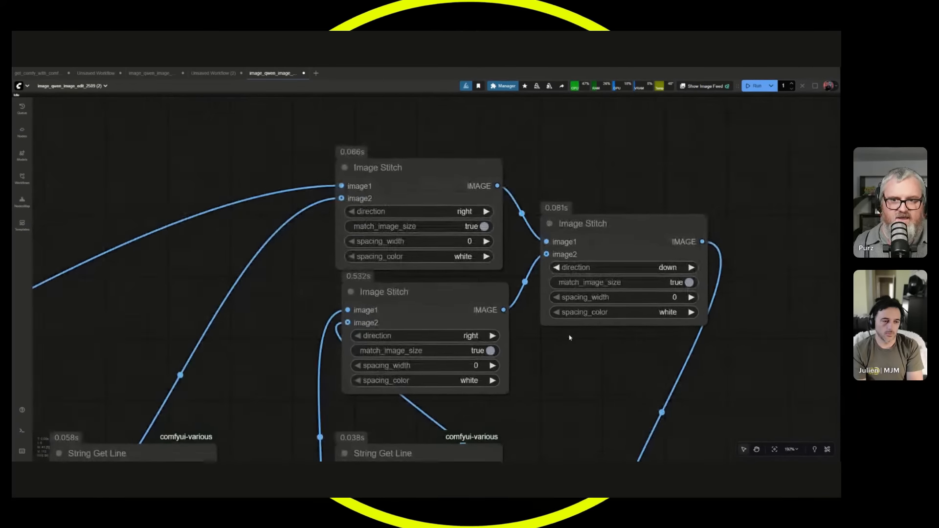
{"action": "left_click_drag", "start_coordinate": [568, 337], "coordinate": [495, 329]}
{"action": "scroll", "coordinate": [496, 328], "scroll_direction": "up", "scroll_amount": 1}
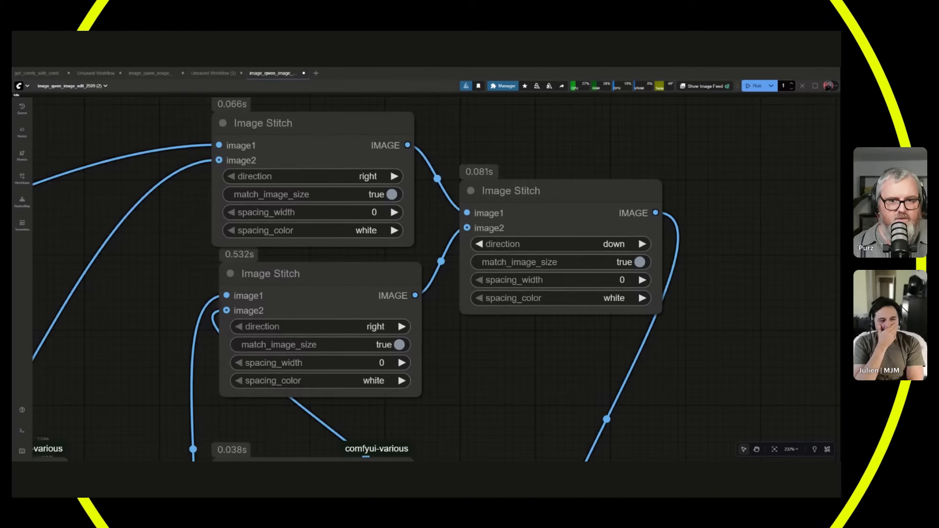
Trace the final Image Stitch output to its Save Image node and inspect the four-image grid up close.
{"action": "scroll", "coordinate": [578, 225], "scroll_direction": "down", "scroll_amount": 2}
{"action": "scroll", "coordinate": [620, 241], "scroll_direction": "down", "scroll_amount": 5}
{"action": "left_click_drag", "start_coordinate": [778, 298], "coordinate": [562, 172]}
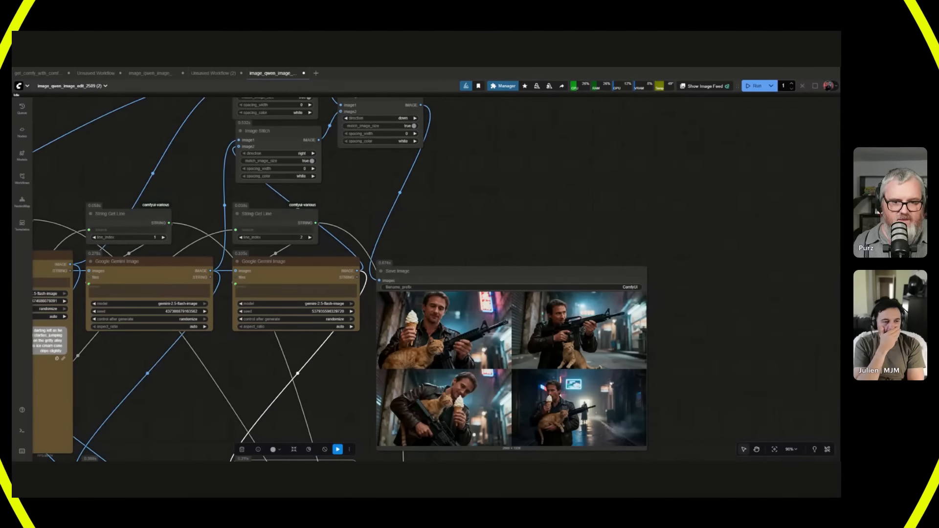
{"action": "scroll", "coordinate": [677, 391], "scroll_direction": "up", "scroll_amount": 4}
{"action": "scroll", "coordinate": [677, 391], "scroll_direction": "up", "scroll_amount": 1}
{"action": "left_click_drag", "start_coordinate": [677, 391], "coordinate": [720, 317]}
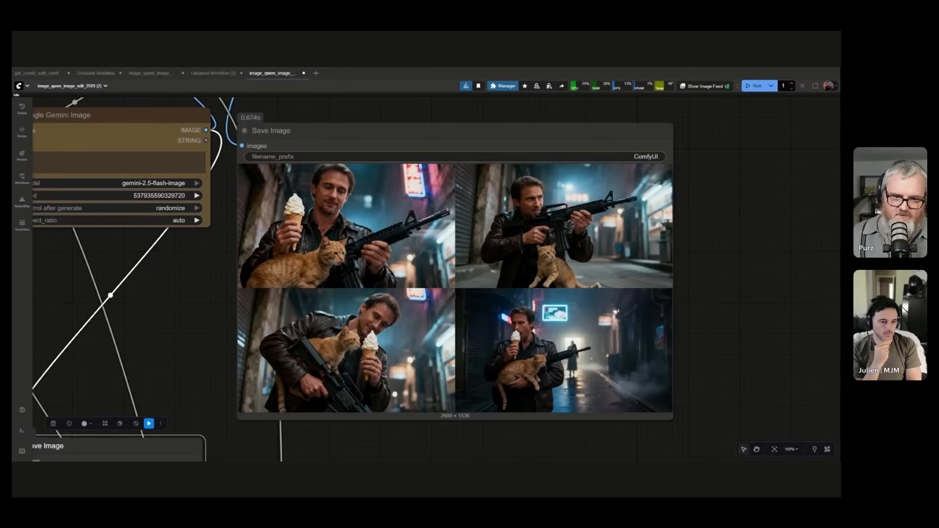
Select the three purple image edit nodes together and move them directly below the Load Image node.
{"action": "scroll", "coordinate": [353, 344], "scroll_direction": "down", "scroll_amount": 8}
{"action": "left_click_drag", "start_coordinate": [357, 372], "coordinate": [610, 286]}
{"action": "scroll", "coordinate": [687, 274], "scroll_direction": "down", "scroll_amount": 3}
{"action": "left_click_drag", "start_coordinate": [623, 348], "coordinate": [620, 299]}
{"action": "left_click_drag", "start_coordinate": [625, 296], "coordinate": [685, 464]}
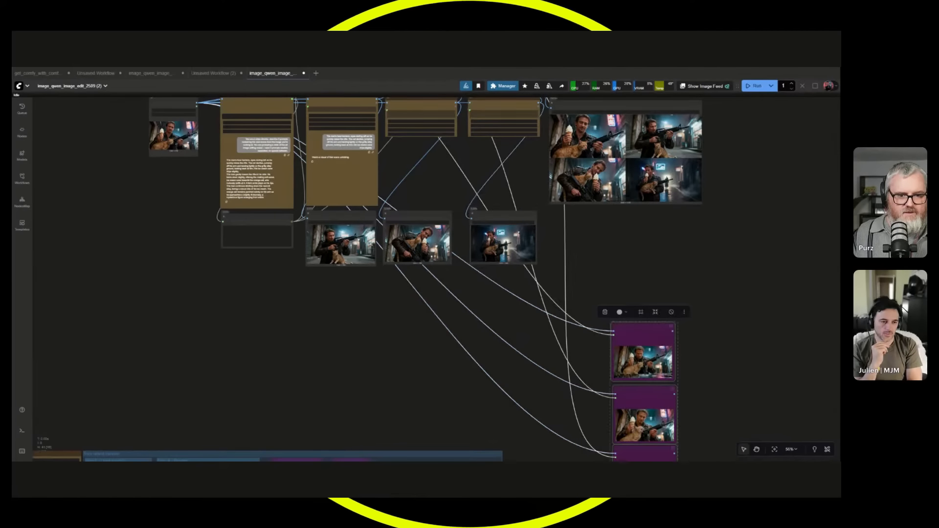
{"action": "left_click_drag", "start_coordinate": [645, 399], "coordinate": [170, 287]}
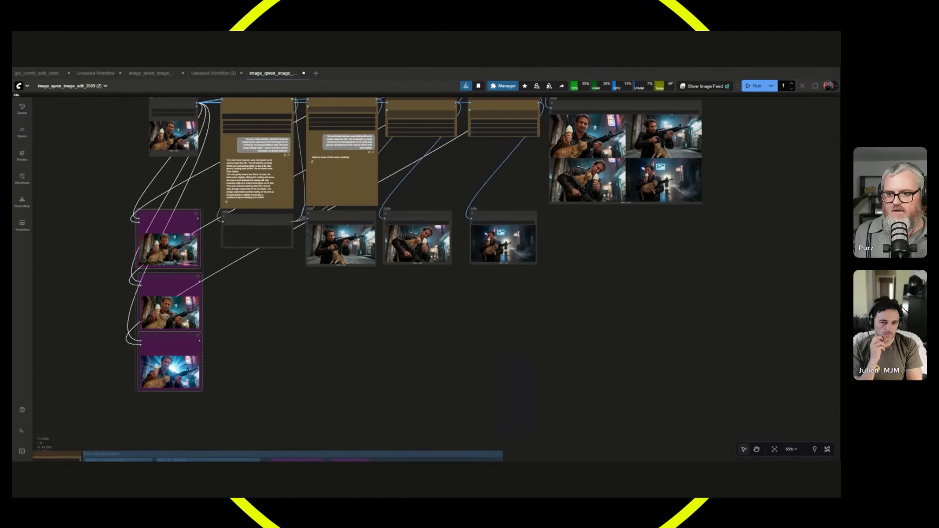
{"action": "left_click_drag", "start_coordinate": [361, 308], "coordinate": [361, 437]}
{"action": "scroll", "coordinate": [365, 398], "scroll_direction": "up", "scroll_amount": 3}
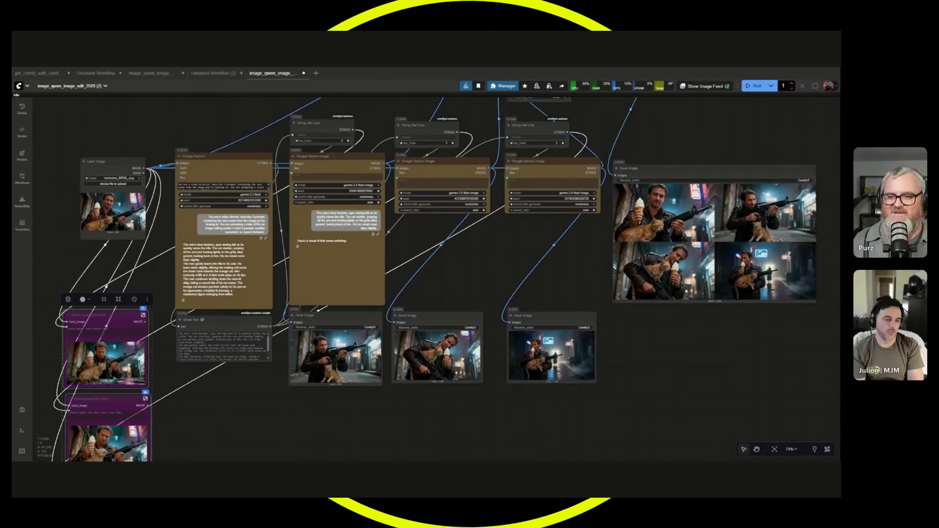
Review the tidied chain from the Google Gemini prompts through the three Google Gemini Image nodes to their saved scenes.
{"action": "scroll", "coordinate": [439, 258], "scroll_direction": "up", "scroll_amount": 3}
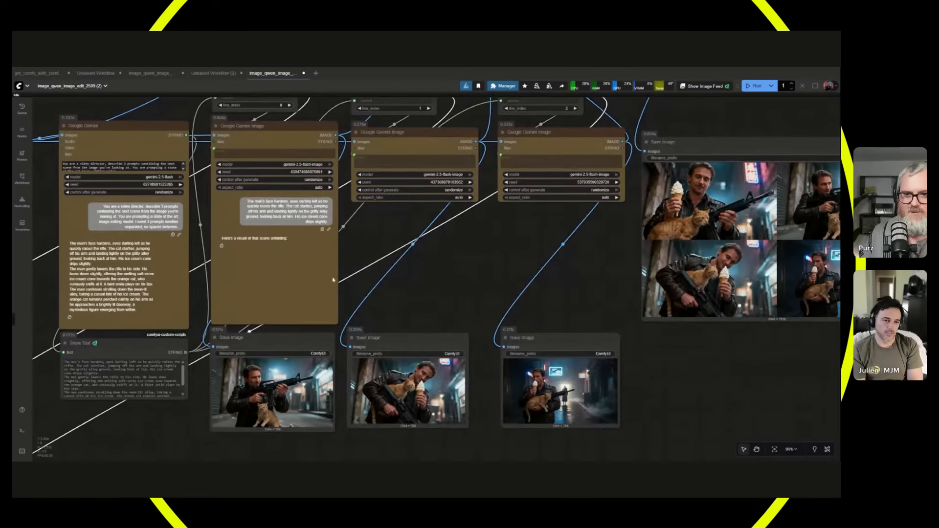
{"action": "left_click_drag", "start_coordinate": [375, 247], "coordinate": [394, 264]}
{"action": "scroll", "coordinate": [395, 265], "scroll_direction": "down", "scroll_amount": 1}
{"action": "scroll", "coordinate": [469, 279], "scroll_direction": "down", "scroll_amount": 1}
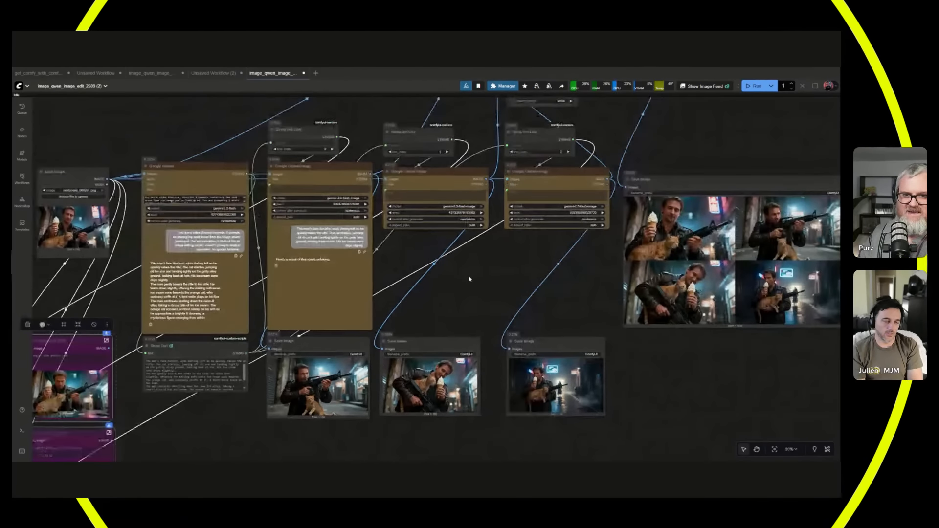
Load nextscene_00019_.png as the source in the Load Image node and run the workflow.
{"action": "left_click_drag", "start_coordinate": [469, 278], "coordinate": [434, 276]}
{"action": "scroll", "coordinate": [349, 320], "scroll_direction": "up", "scroll_amount": 2}
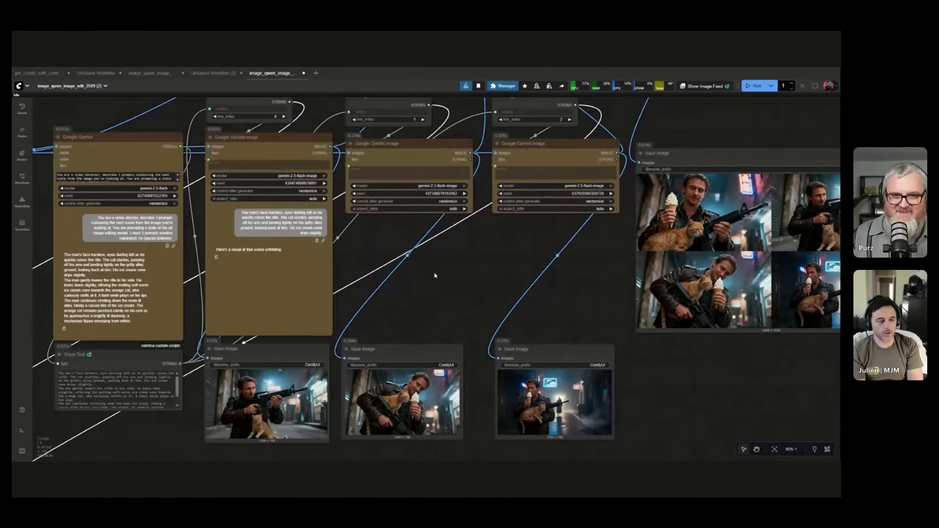
{"action": "scroll", "coordinate": [436, 276], "scroll_direction": "down", "scroll_amount": 1}
{"action": "left_click_drag", "start_coordinate": [442, 276], "coordinate": [548, 260]}
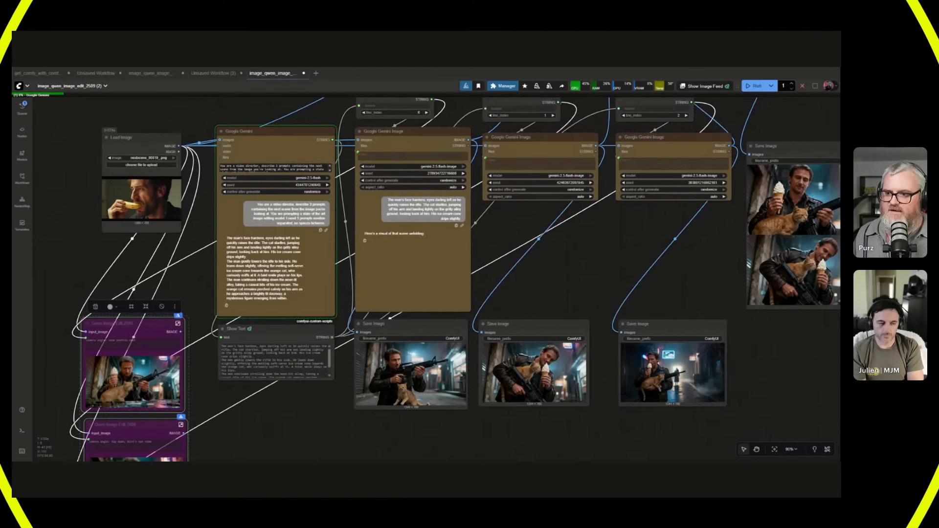
Examine the loaded banana image up close and read the three new scene prompts in the Google Gemini node.
{"action": "scroll", "coordinate": [146, 245], "scroll_direction": "up", "scroll_amount": 8}
{"action": "left_click_drag", "start_coordinate": [146, 245], "coordinate": [277, 356]}
{"action": "scroll", "coordinate": [285, 277], "scroll_direction": "up", "scroll_amount": 8}
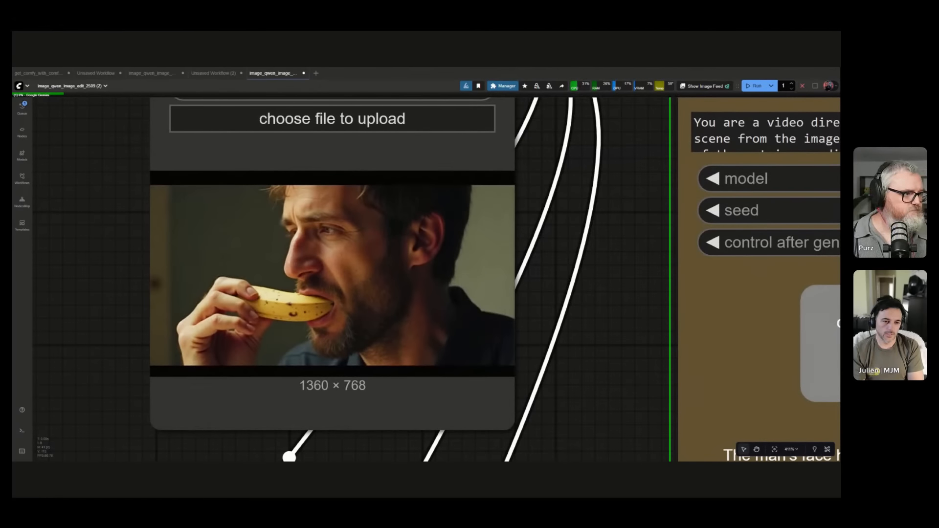
{"action": "scroll", "coordinate": [410, 335], "scroll_direction": "down", "scroll_amount": 4}
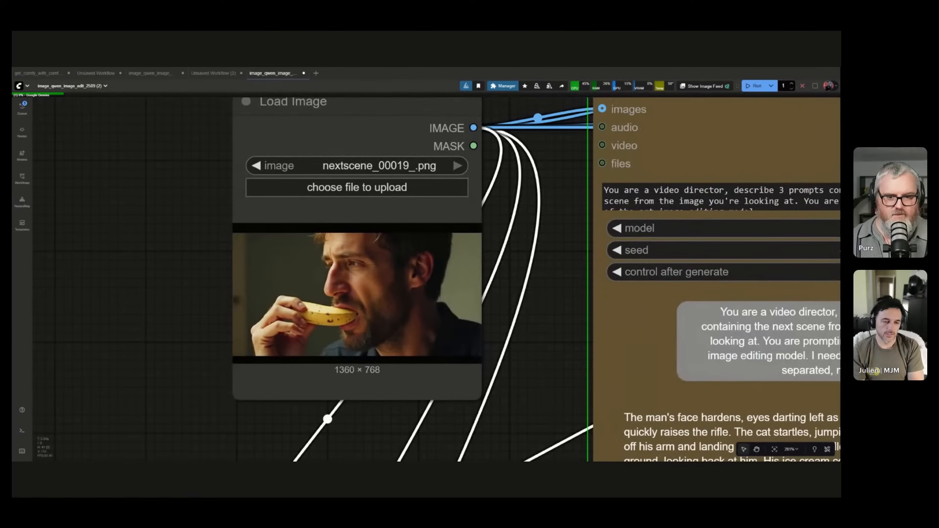
{"action": "left_click_drag", "start_coordinate": [503, 368], "coordinate": [150, 274]}
{"action": "scroll", "coordinate": [212, 368], "scroll_direction": "down", "scroll_amount": 6}
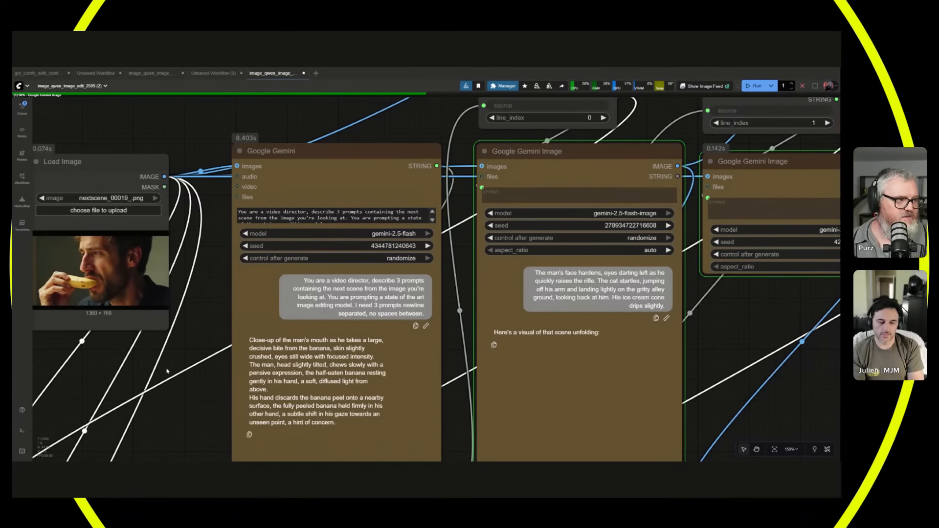
{"action": "left_click_drag", "start_coordinate": [167, 369], "coordinate": [340, 375]}
{"action": "scroll", "coordinate": [260, 281], "scroll_direction": "up", "scroll_amount": 13}
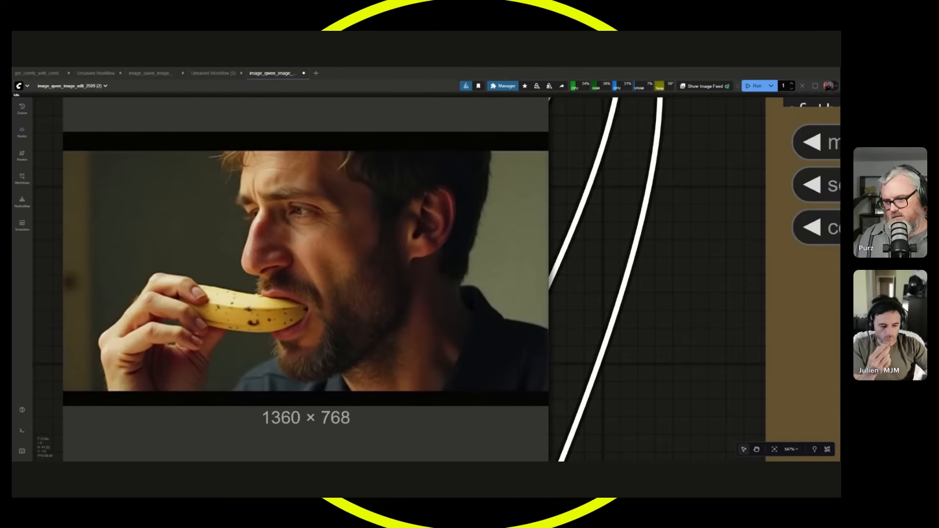
{"action": "scroll", "coordinate": [293, 333], "scroll_direction": "down", "scroll_amount": 15}
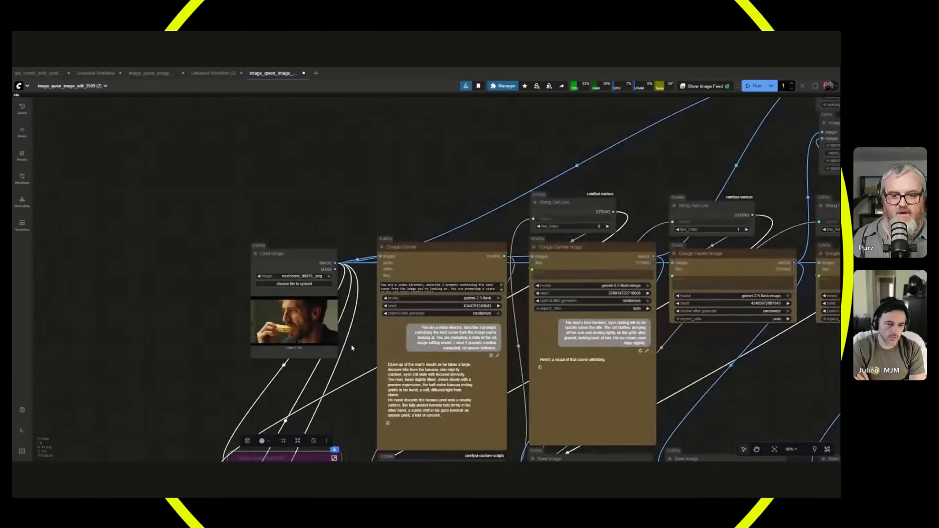
{"action": "left_click_drag", "start_coordinate": [351, 348], "coordinate": [166, 224]}
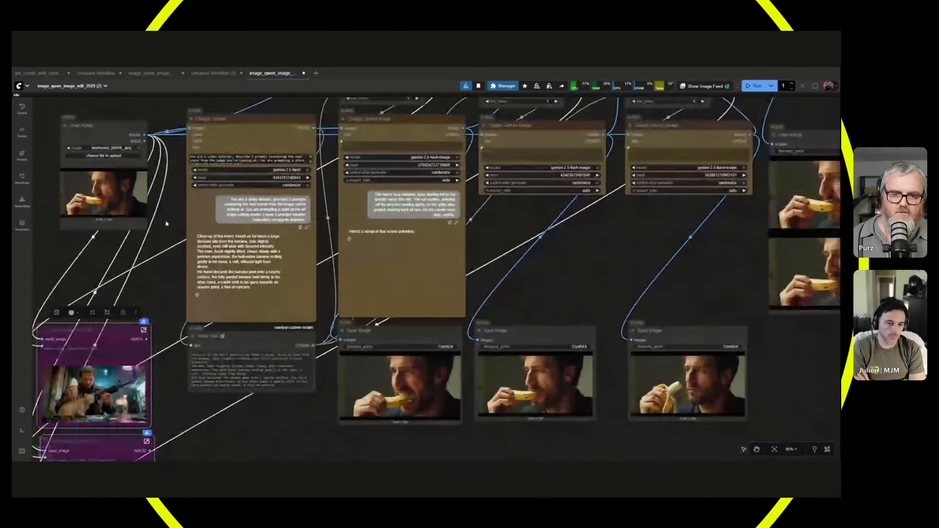
Inspect the three generated banana scenes and compare them with the source image in the stitched grid.
{"action": "scroll", "coordinate": [616, 445], "scroll_direction": "up", "scroll_amount": 7}
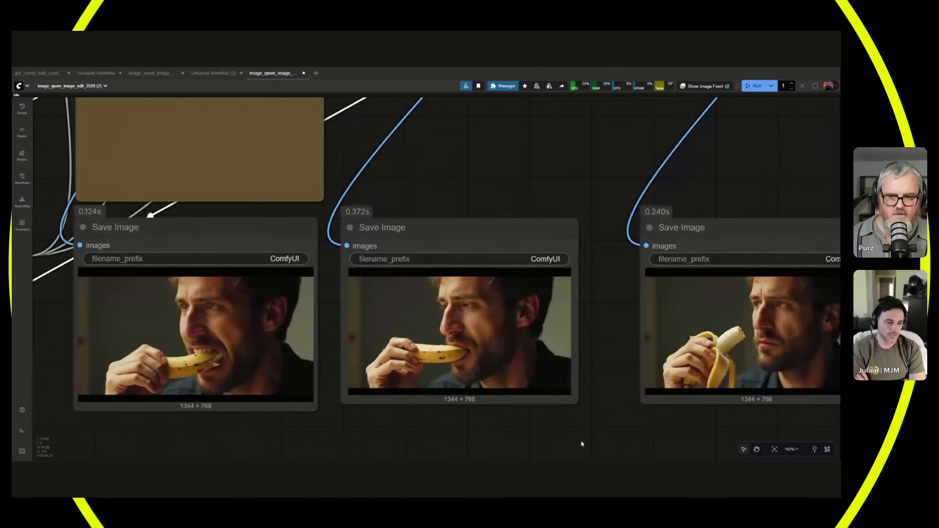
{"action": "left_click_drag", "start_coordinate": [725, 141], "coordinate": [12, 319]}
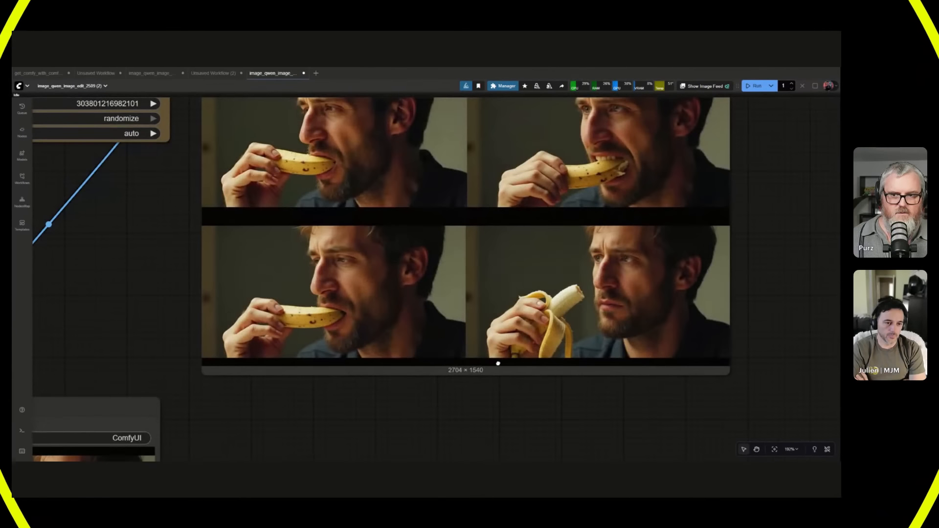
{"action": "left_click_drag", "start_coordinate": [497, 363], "coordinate": [458, 423]}
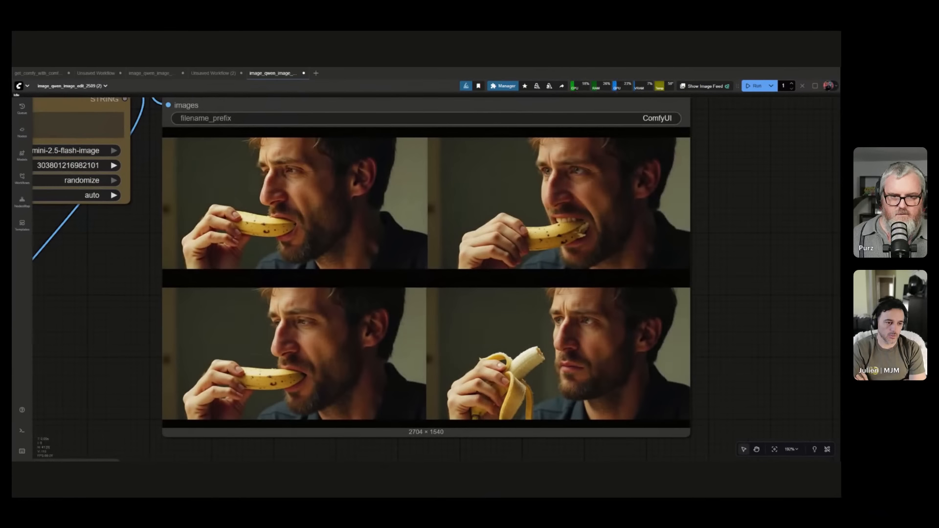
{"action": "scroll", "coordinate": [582, 230], "scroll_direction": "up", "scroll_amount": 14}
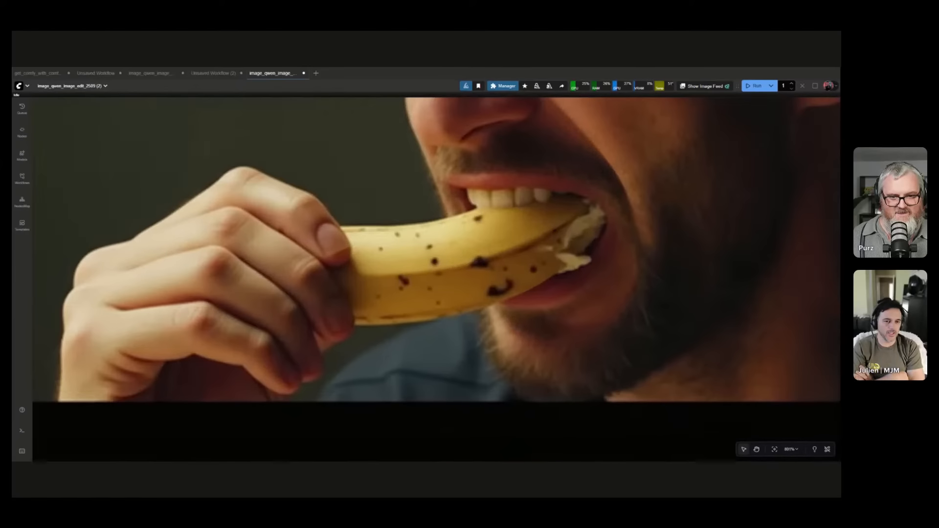
{"action": "scroll", "coordinate": [572, 240], "scroll_direction": "down", "scroll_amount": 12}
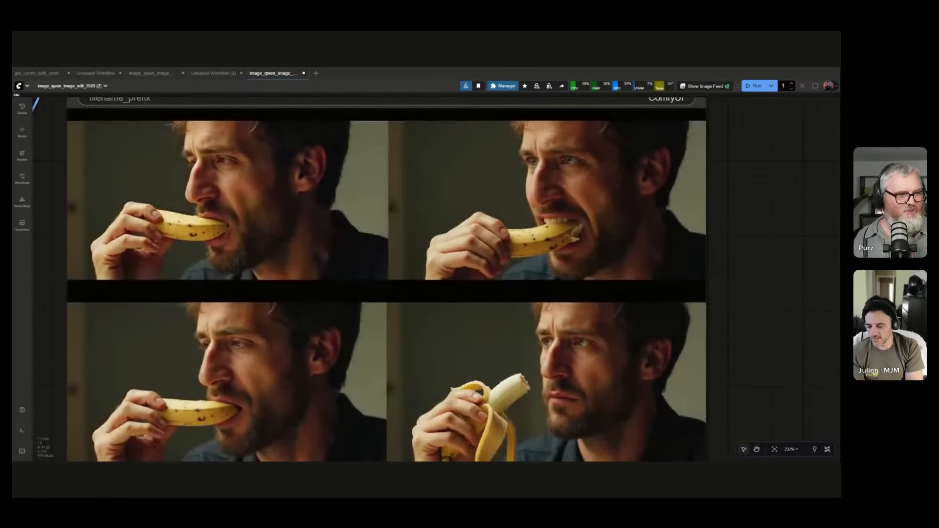
{"action": "scroll", "coordinate": [568, 239], "scroll_direction": "down", "scroll_amount": 6}
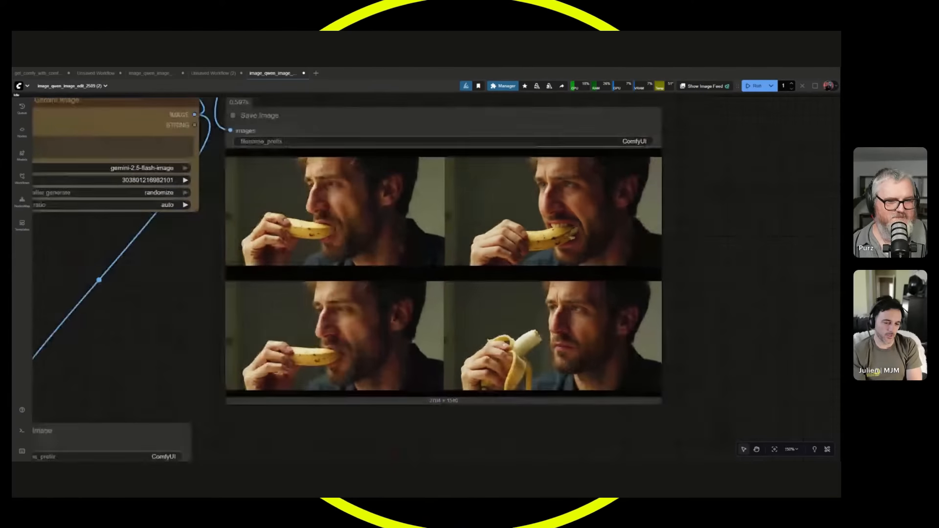
{"action": "scroll", "coordinate": [210, 268], "scroll_direction": "up", "scroll_amount": 1}
{"action": "left_click_drag", "start_coordinate": [219, 273], "coordinate": [243, 273]}
{"action": "scroll", "coordinate": [243, 273], "scroll_direction": "down", "scroll_amount": 6}
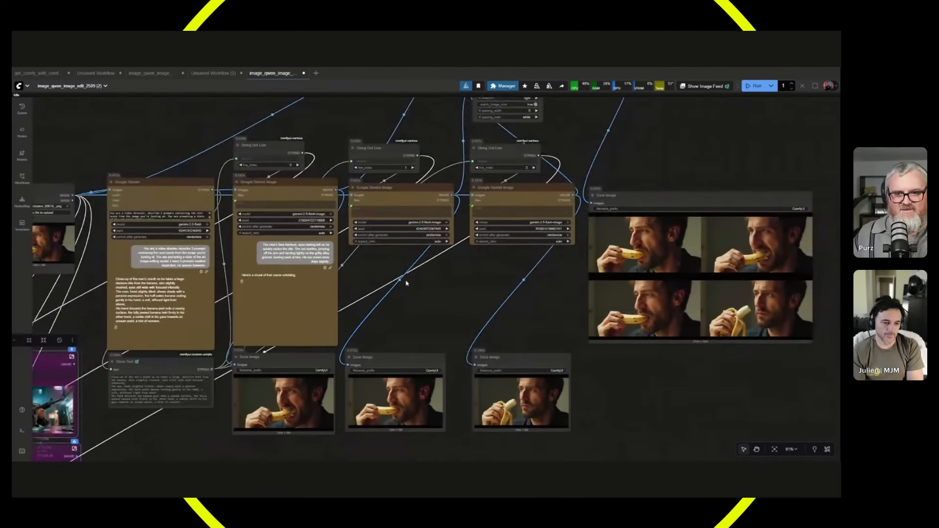
Load flux_00003_.png as the source in the Load Image node and run the workflow.
{"action": "left_click_drag", "start_coordinate": [406, 283], "coordinate": [657, 192]}
{"action": "scroll", "coordinate": [657, 191], "scroll_direction": "up", "scroll_amount": 5}
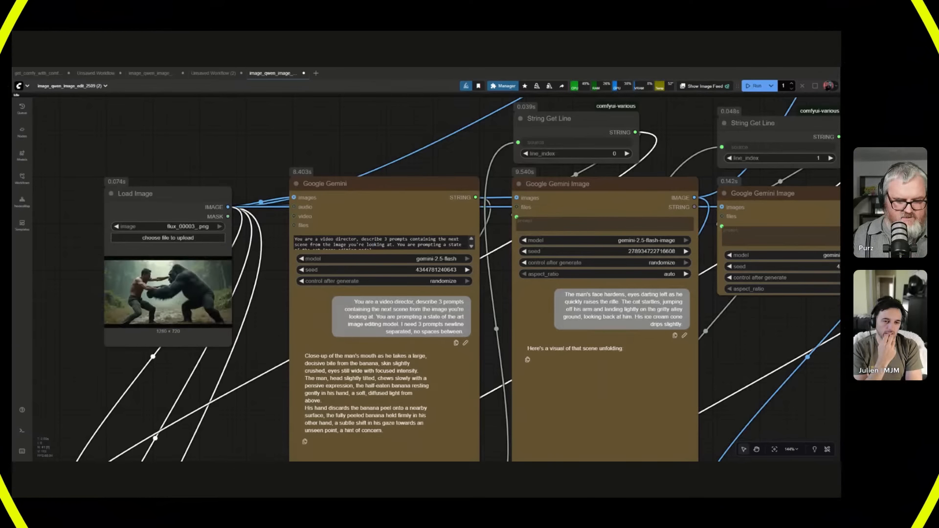
{"action": "key", "text": "ctrl+Return"}
Examine the gorilla fight source image up close and read the new scene prompts from the Google Gemini node.
{"action": "scroll", "coordinate": [149, 387], "scroll_direction": "down", "scroll_amount": 4}
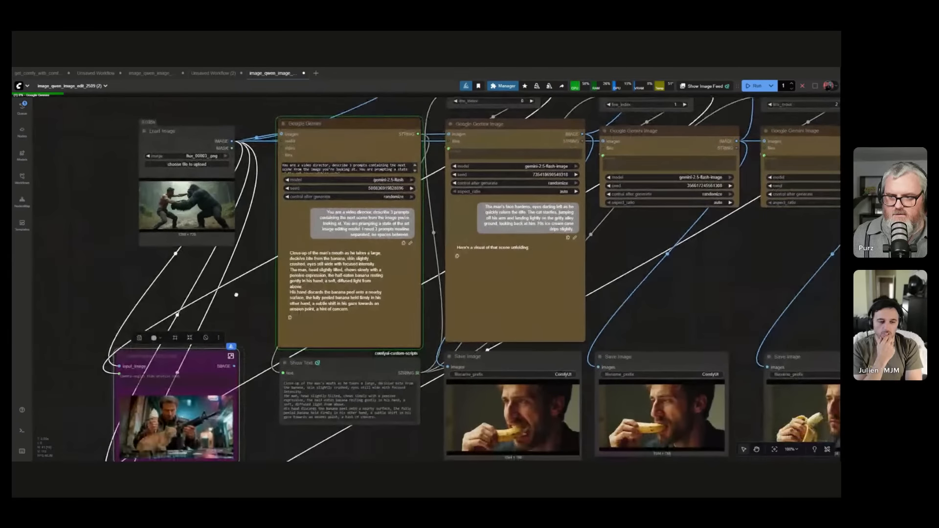
{"action": "scroll", "coordinate": [238, 281], "scroll_direction": "up", "scroll_amount": 15}
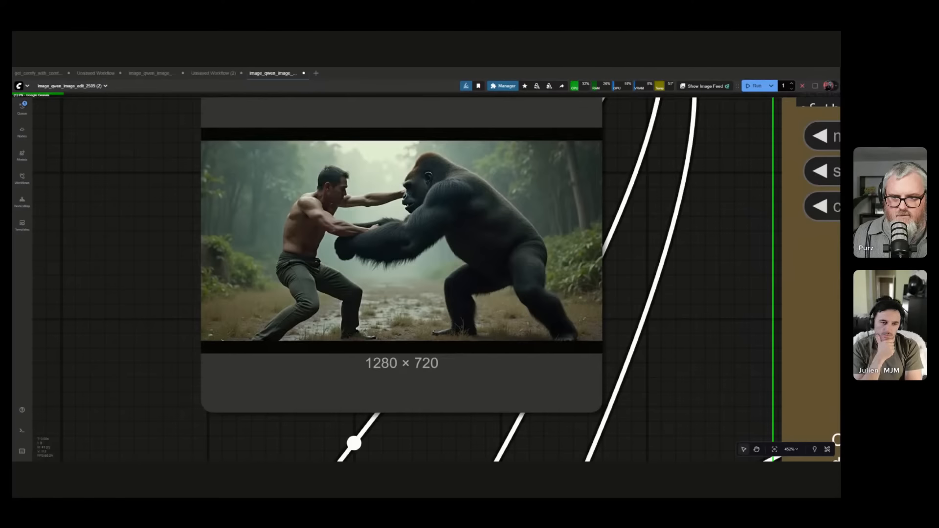
{"action": "scroll", "coordinate": [403, 314], "scroll_direction": "down", "scroll_amount": 1}
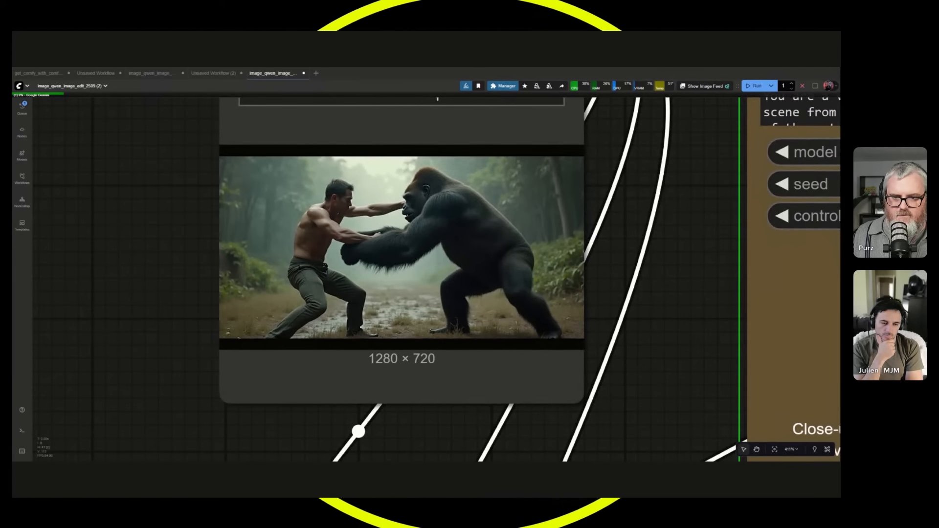
{"action": "scroll", "coordinate": [404, 313], "scroll_direction": "down", "scroll_amount": 10}
{"action": "left_click_drag", "start_coordinate": [533, 389], "coordinate": [326, 321]}
{"action": "scroll", "coordinate": [326, 322], "scroll_direction": "down", "scroll_amount": 4}
{"action": "left_click_drag", "start_coordinate": [178, 252], "coordinate": [133, 238]}
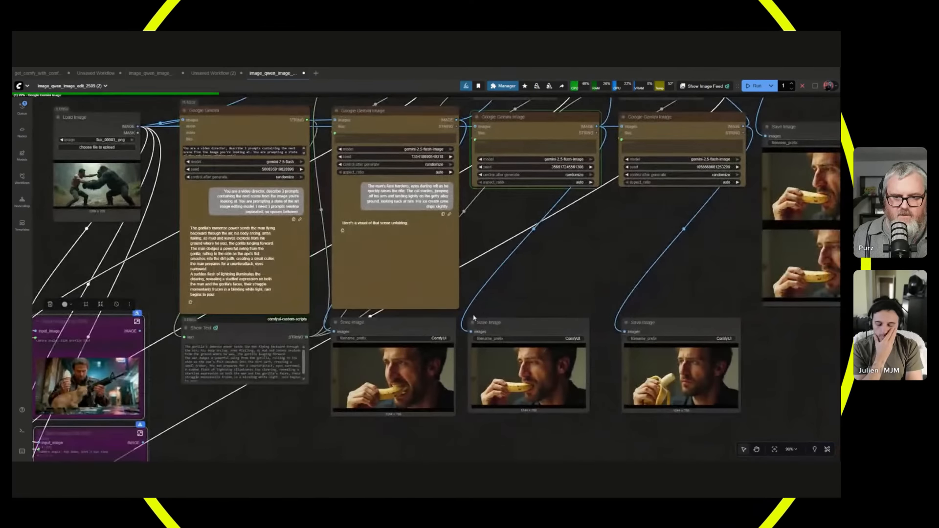
Follow the run across the scene nodes and select the first scene's String Get Line, Google Gemini Image and Save Image nodes.
{"action": "scroll", "coordinate": [474, 319], "scroll_direction": "down", "scroll_amount": 1}
{"action": "left_click_drag", "start_coordinate": [492, 279], "coordinate": [408, 287]}
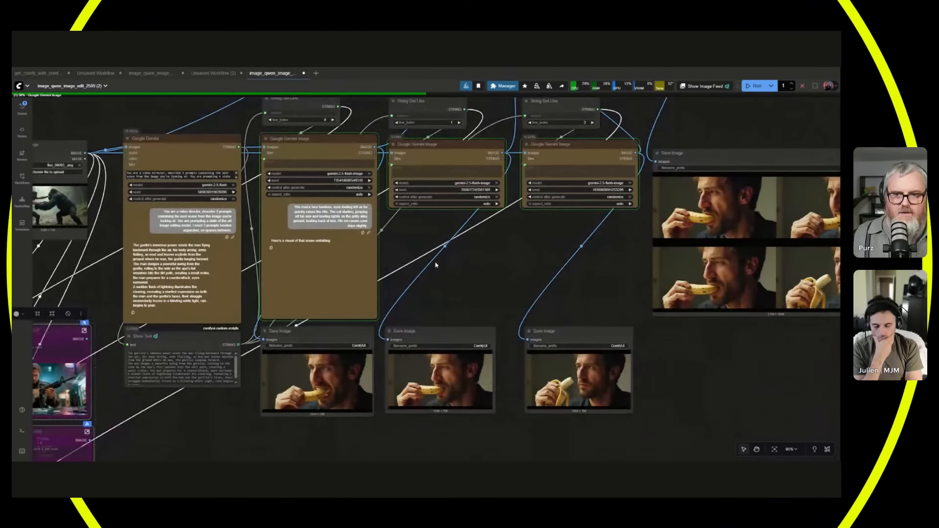
{"action": "scroll", "coordinate": [421, 231], "scroll_direction": "down", "scroll_amount": 3}
{"action": "scroll", "coordinate": [435, 248], "scroll_direction": "down", "scroll_amount": 1}
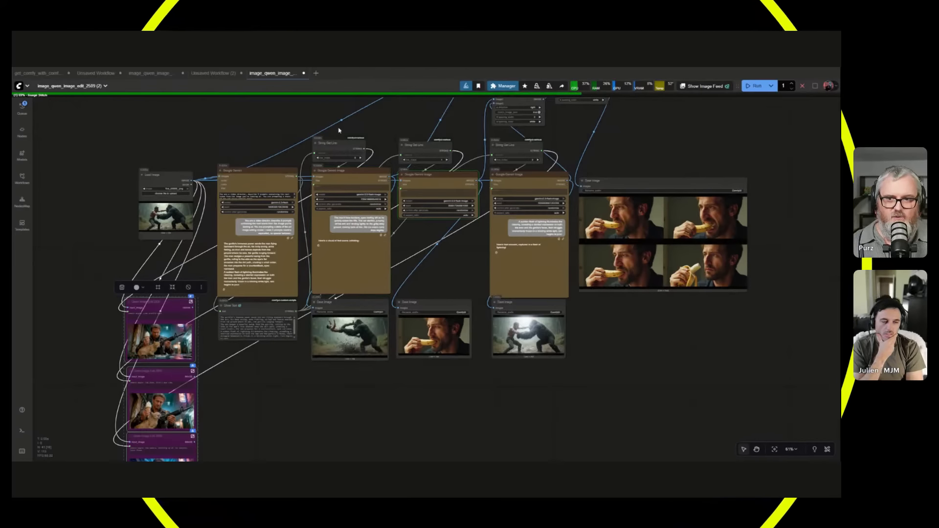
{"action": "left_click_drag", "start_coordinate": [339, 131], "coordinate": [348, 367]}
{"action": "scroll", "coordinate": [348, 369], "scroll_direction": "up", "scroll_amount": 3}
{"action": "left_click_drag", "start_coordinate": [458, 229], "coordinate": [445, 333]}
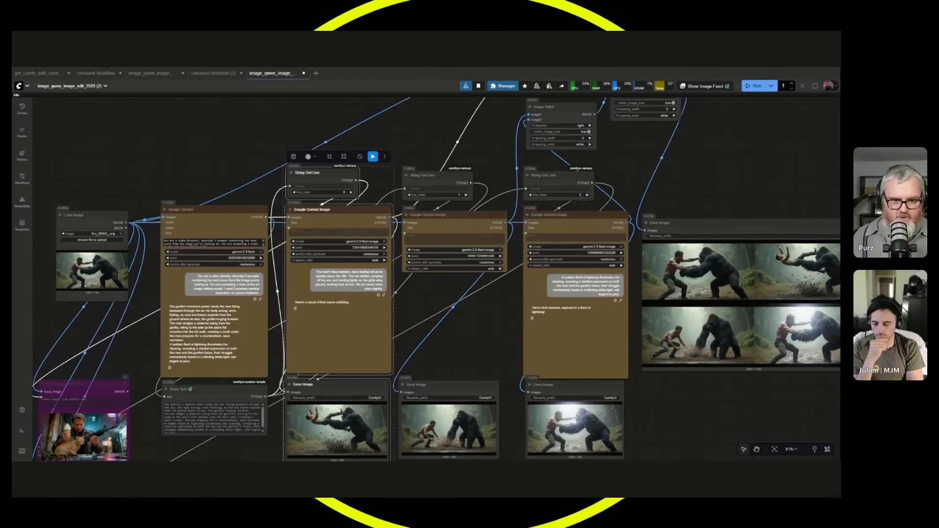
Inspect the stitched gorilla fight grid in the final Save Image node against the individual scene outputs.
{"action": "left_click_drag", "start_coordinate": [752, 339], "coordinate": [458, 327]}
{"action": "scroll", "coordinate": [458, 328], "scroll_direction": "up", "scroll_amount": 10}
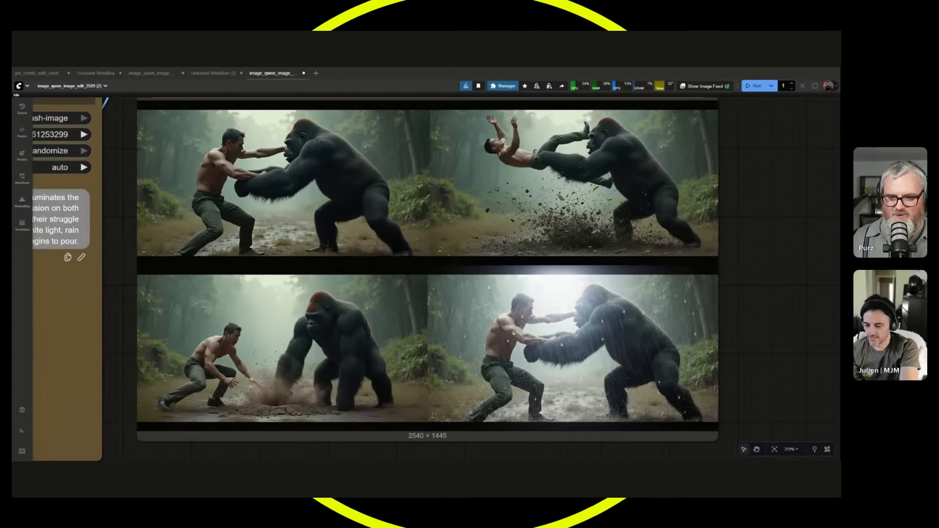
{"action": "scroll", "coordinate": [285, 403], "scroll_direction": "down", "scroll_amount": 2}
{"action": "scroll", "coordinate": [413, 306], "scroll_direction": "down", "scroll_amount": 5}
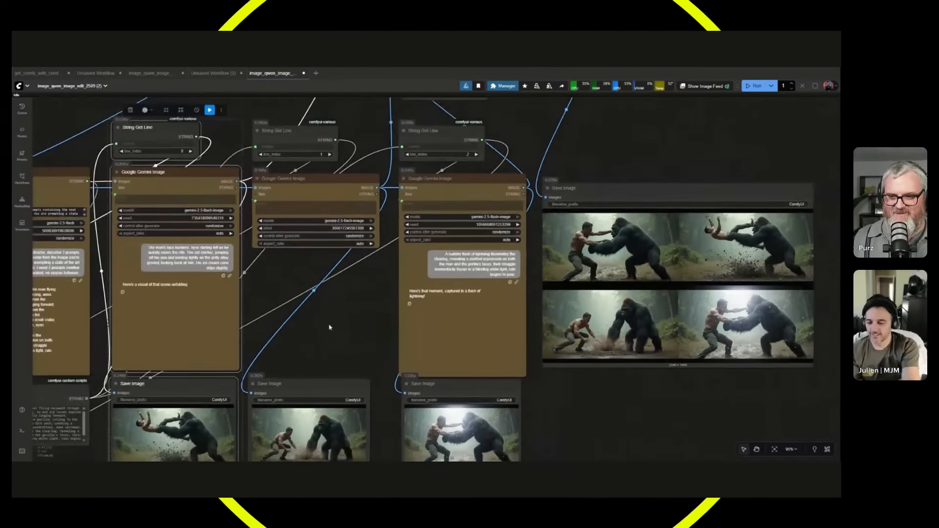
Load firstscene_00001_.png as the source in the Load Image node and run the workflow.
{"action": "left_click_drag", "start_coordinate": [414, 306], "coordinate": [673, 266]}
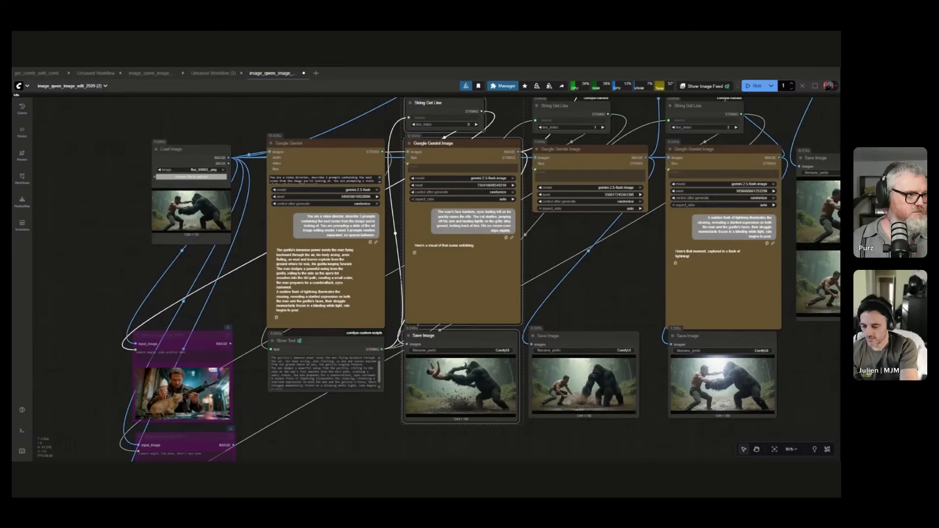
{"action": "key", "text": "ctrl+Return"}
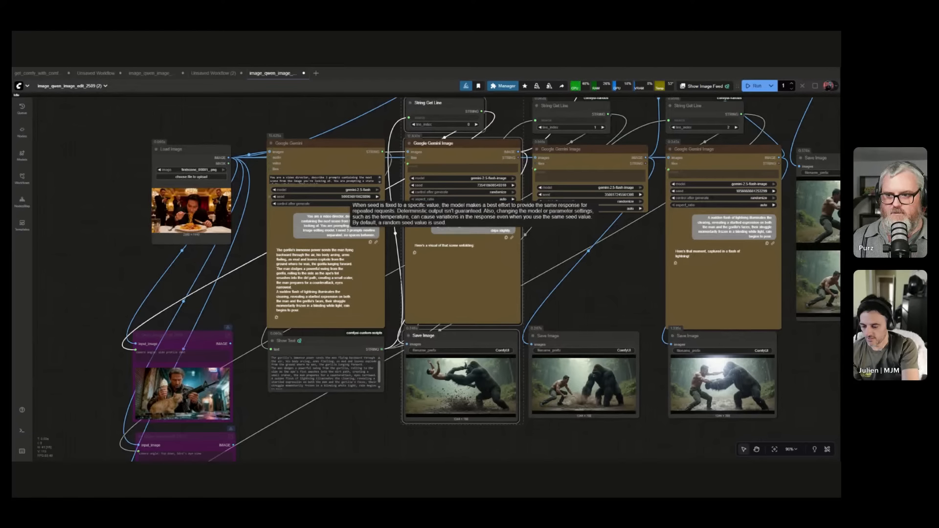
{"action": "scroll", "coordinate": [161, 198], "scroll_direction": "up", "scroll_amount": 13}
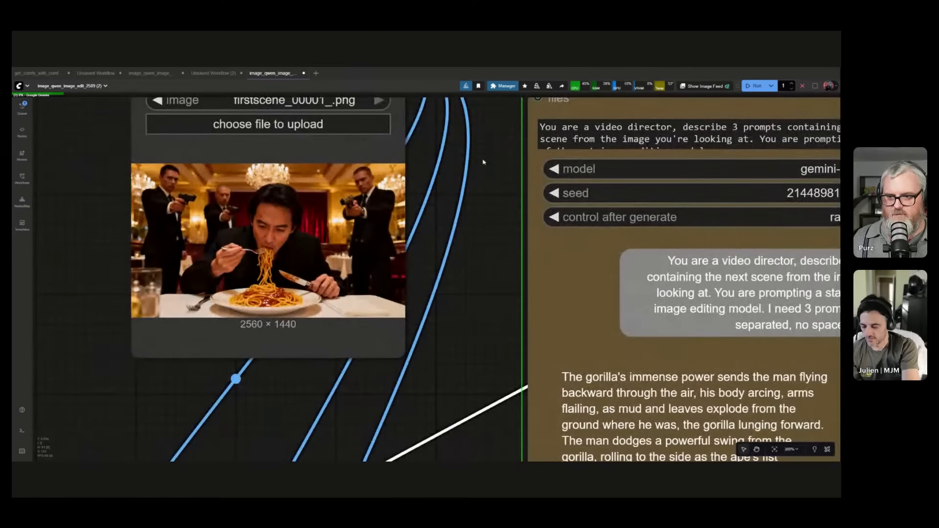
Follow the run from the restaurant source image across the scene nodes and read the new spaghetti scene prompts in the Google Gemini node.
{"action": "left_click_drag", "start_coordinate": [478, 166], "coordinate": [469, 192]}
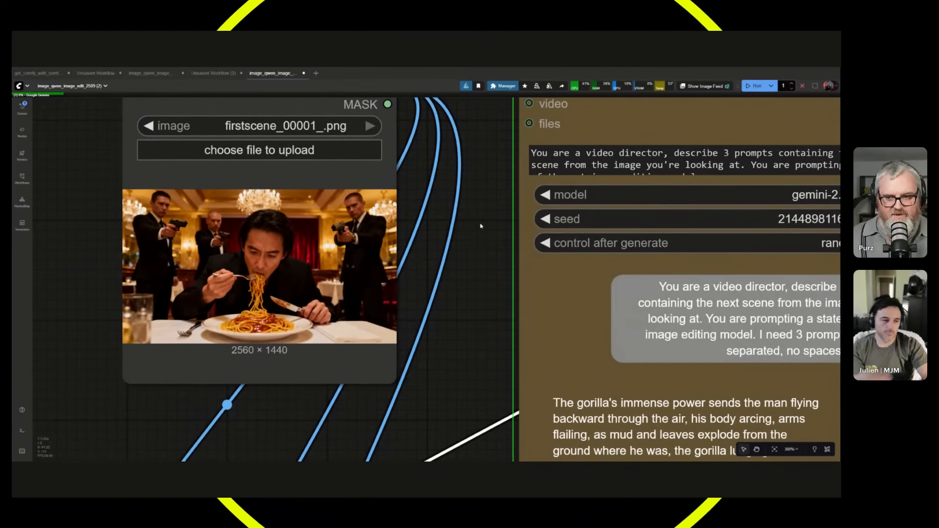
{"action": "scroll", "coordinate": [481, 226], "scroll_direction": "down", "scroll_amount": 6}
{"action": "left_click_drag", "start_coordinate": [474, 206], "coordinate": [135, 175]}
{"action": "scroll", "coordinate": [137, 176], "scroll_direction": "down", "scroll_amount": 1}
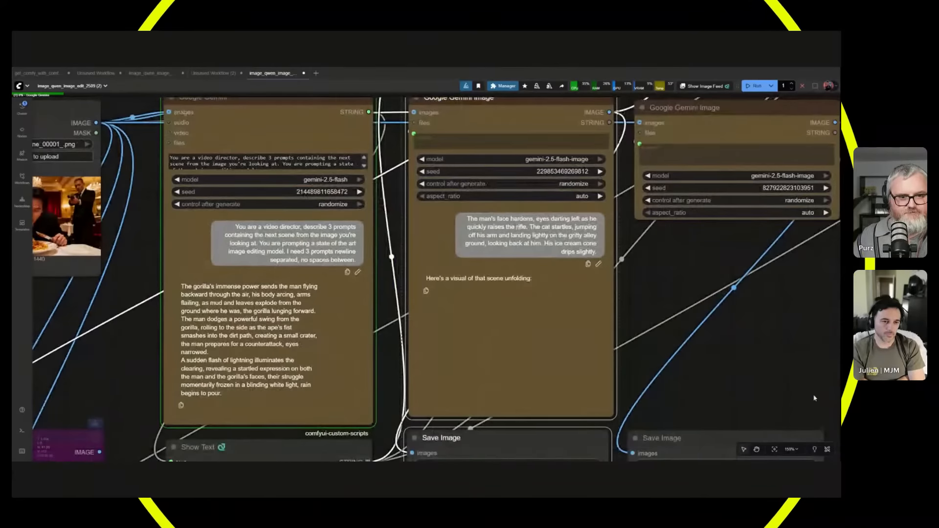
{"action": "scroll", "coordinate": [812, 393], "scroll_direction": "down", "scroll_amount": 3}
{"action": "left_click_drag", "start_coordinate": [807, 389], "coordinate": [632, 343]}
{"action": "left_click_drag", "start_coordinate": [575, 351], "coordinate": [571, 252]}
{"action": "scroll", "coordinate": [368, 206], "scroll_direction": "down", "scroll_amount": 2}
{"action": "scroll", "coordinate": [357, 212], "scroll_direction": "up", "scroll_amount": 1}
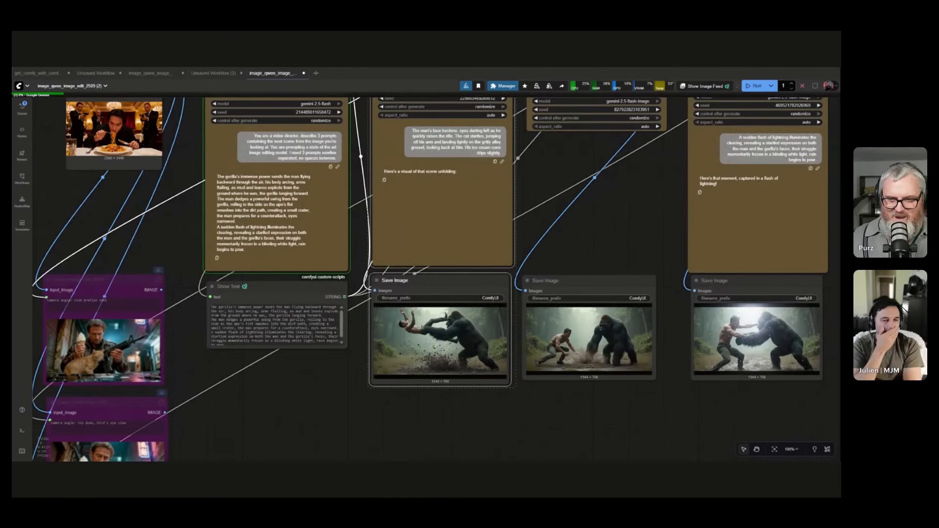
{"action": "scroll", "coordinate": [176, 185], "scroll_direction": "up", "scroll_amount": 4}
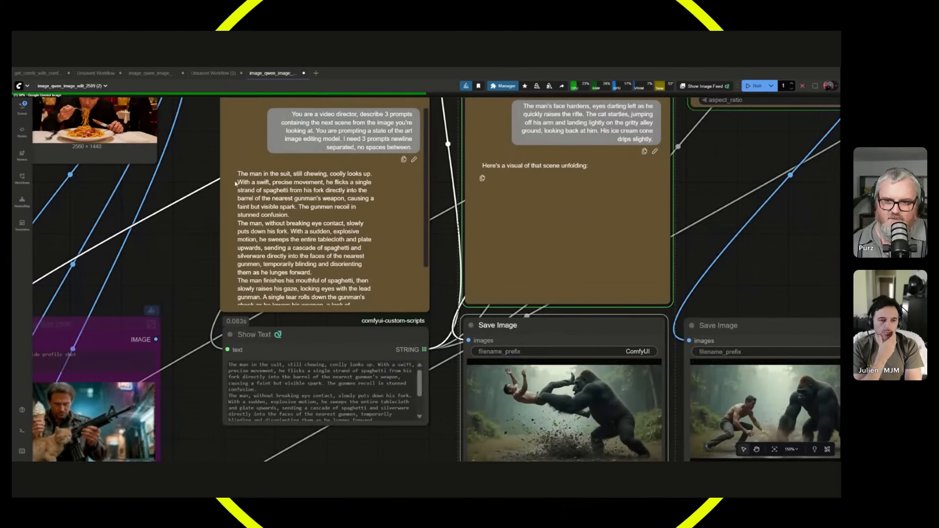
{"action": "scroll", "coordinate": [325, 210], "scroll_direction": "down", "scroll_amount": 2}
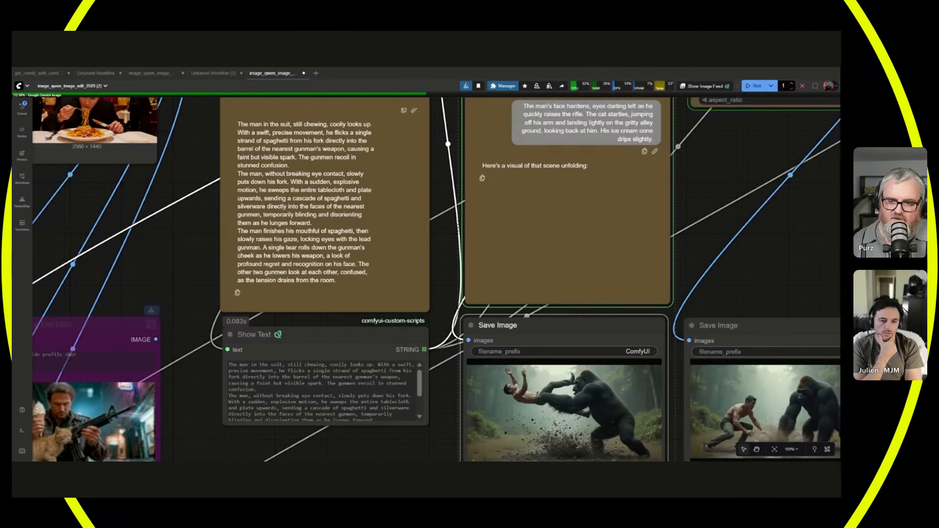
Move the Show Text node down into the empty space below the scene Save Image nodes.
{"action": "scroll", "coordinate": [188, 235], "scroll_direction": "down", "scroll_amount": 5}
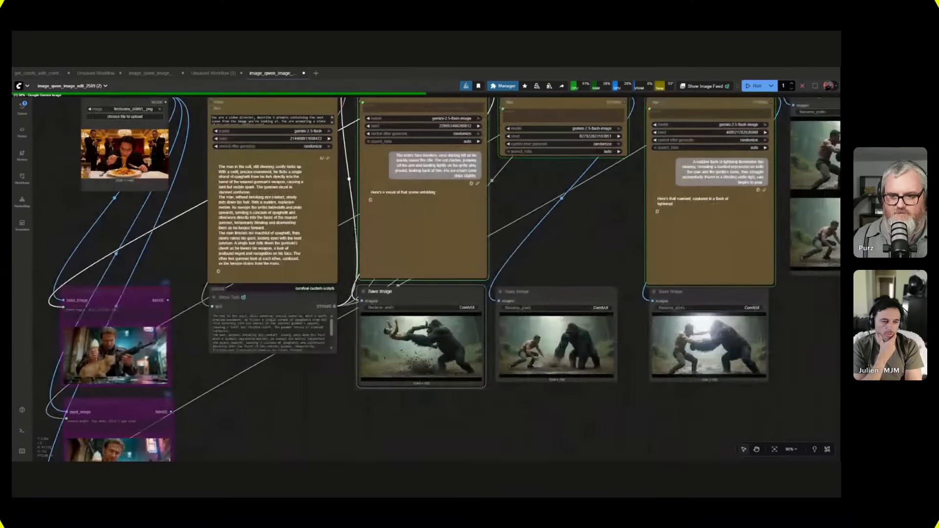
{"action": "scroll", "coordinate": [327, 406], "scroll_direction": "up", "scroll_amount": 1}
{"action": "left_click_drag", "start_coordinate": [329, 401], "coordinate": [378, 247]}
{"action": "left_click_drag", "start_coordinate": [313, 142], "coordinate": [321, 329]}
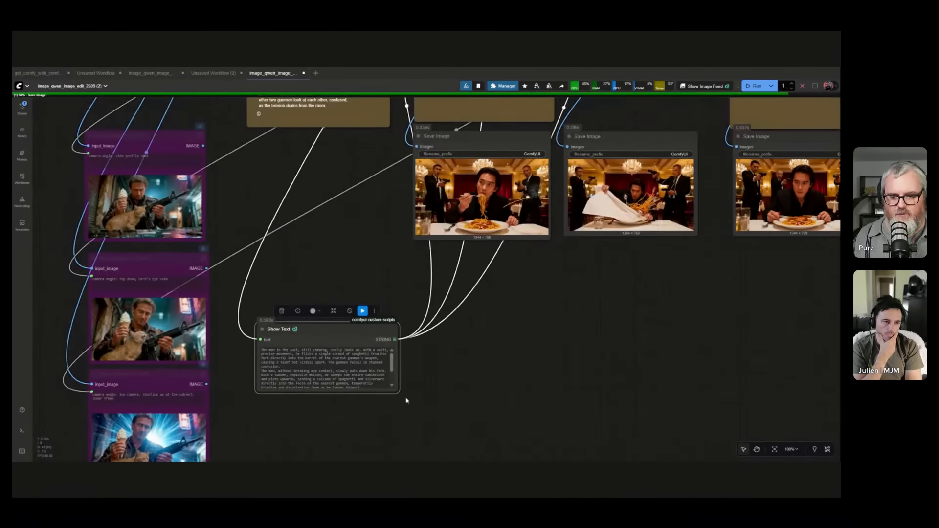
Widen the Show Text node until each scene prompt fits on a single line, read the prompts, and narrow the node back to a compact width.
{"action": "left_click_drag", "start_coordinate": [397, 390], "coordinate": [851, 367]}
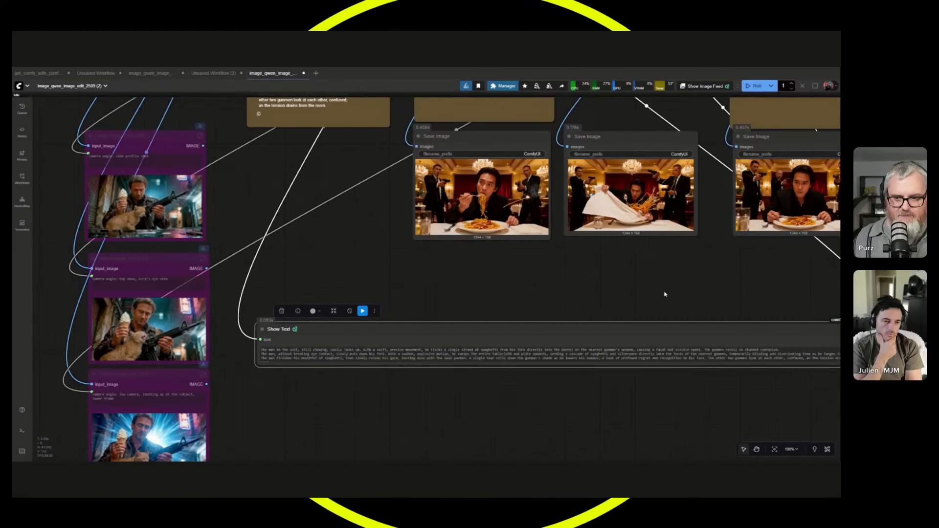
{"action": "left_click_drag", "start_coordinate": [557, 393], "coordinate": [307, 295]}
{"action": "scroll", "coordinate": [309, 296], "scroll_direction": "down", "scroll_amount": 3}
{"action": "left_click_drag", "start_coordinate": [548, 275], "coordinate": [565, 306]}
{"action": "scroll", "coordinate": [518, 322], "scroll_direction": "up", "scroll_amount": 3}
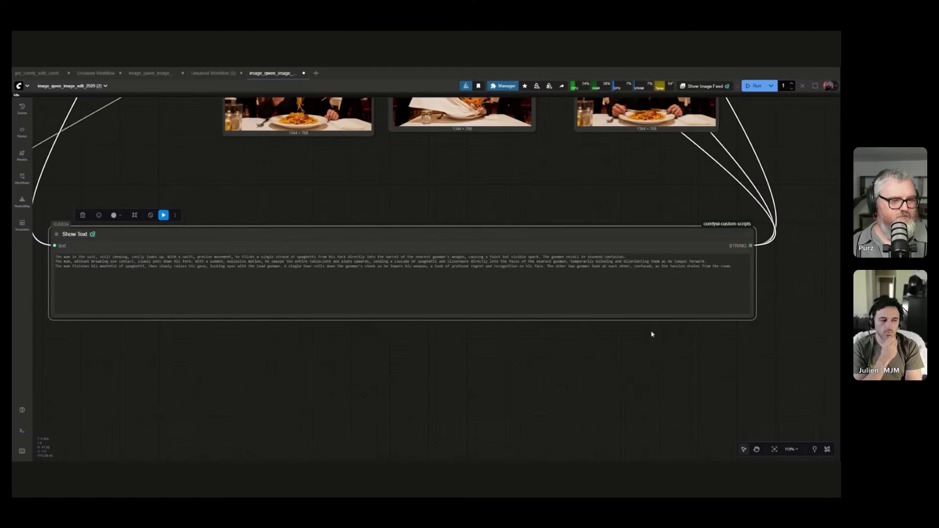
{"action": "left_click", "coordinate": [357, 379]}
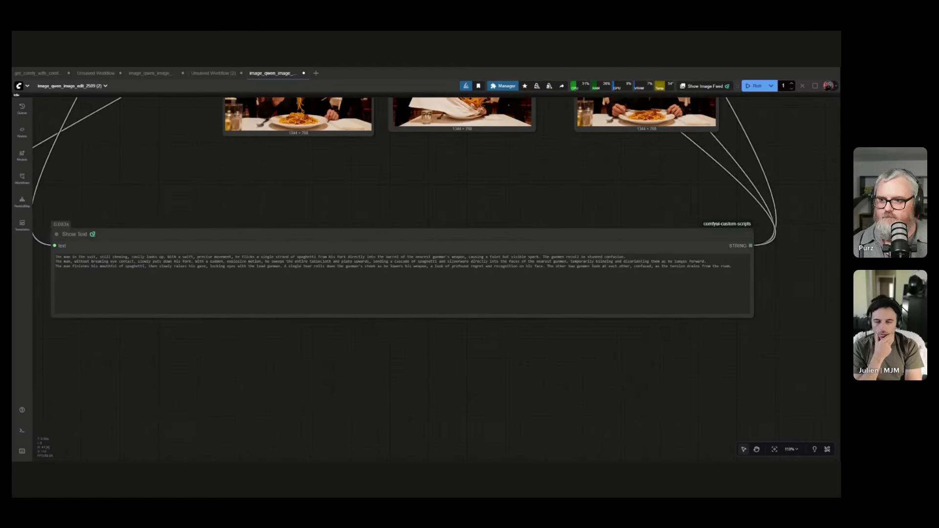
{"action": "left_click_drag", "start_coordinate": [752, 317], "coordinate": [216, 317]}
Enable the API node pricing badge in the Comfy settings and return to the Google Gemini nodes.
{"action": "left_click_drag", "start_coordinate": [166, 108], "coordinate": [364, 460]}
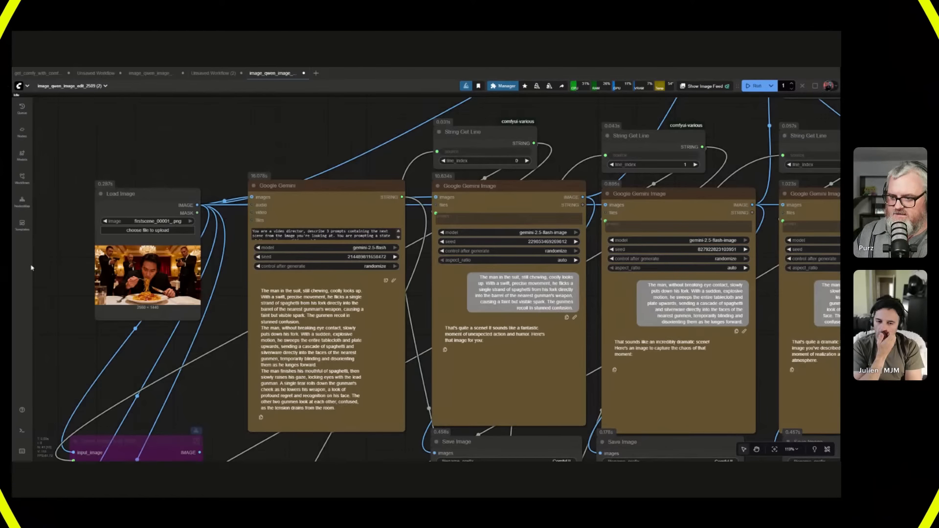
{"action": "left_click", "coordinate": [26, 87]}
{"action": "left_click", "coordinate": [34, 171]}
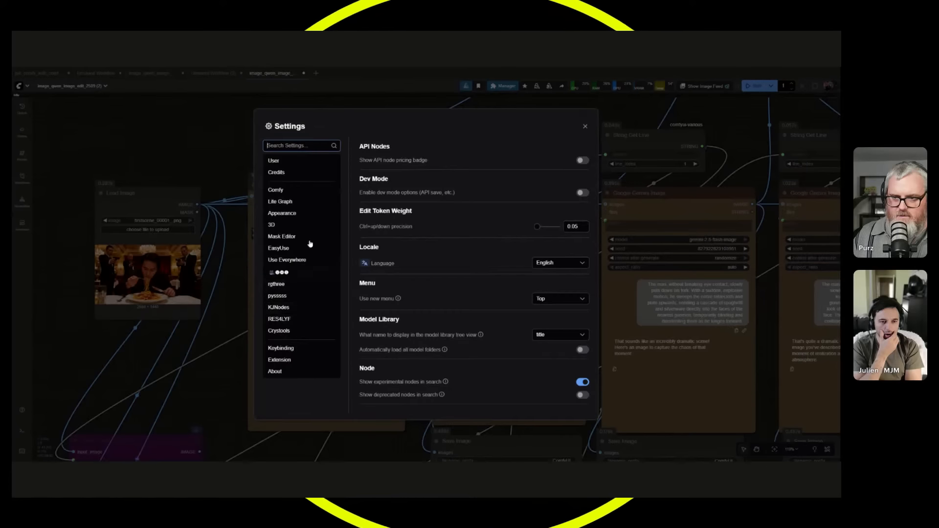
{"action": "left_click", "coordinate": [300, 195]}
{"action": "left_click", "coordinate": [582, 161]}
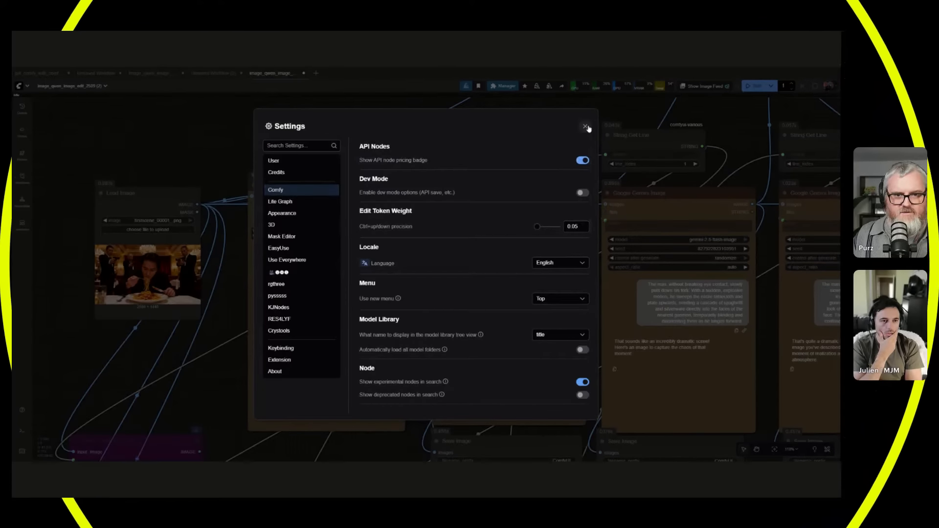
{"action": "left_click", "coordinate": [585, 126]}
{"action": "left_click", "coordinate": [360, 144]}
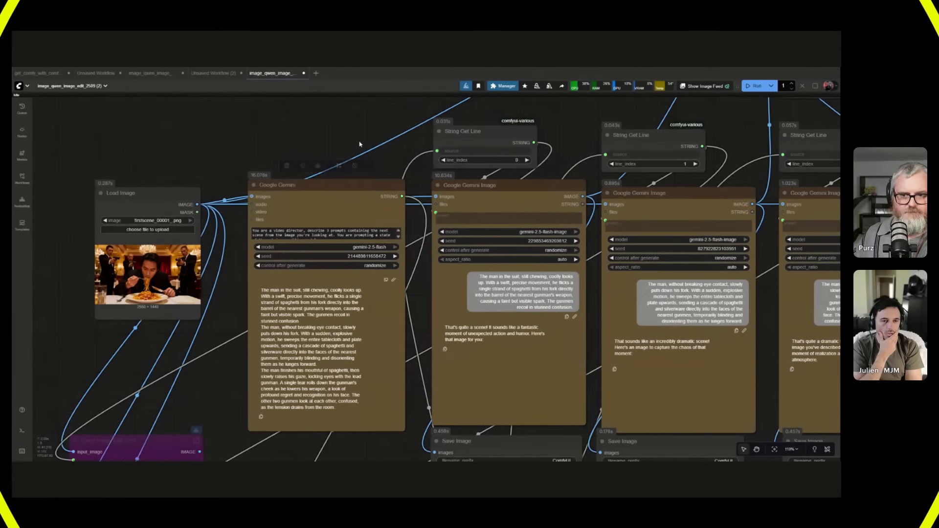
Inspect the stitched spaghetti scene grid up close in the final Save Image node.
{"action": "left_click_drag", "start_coordinate": [354, 131], "coordinate": [181, 148]}
{"action": "scroll", "coordinate": [181, 185], "scroll_direction": "down", "scroll_amount": 12}
{"action": "scroll", "coordinate": [447, 226], "scroll_direction": "up", "scroll_amount": 11}
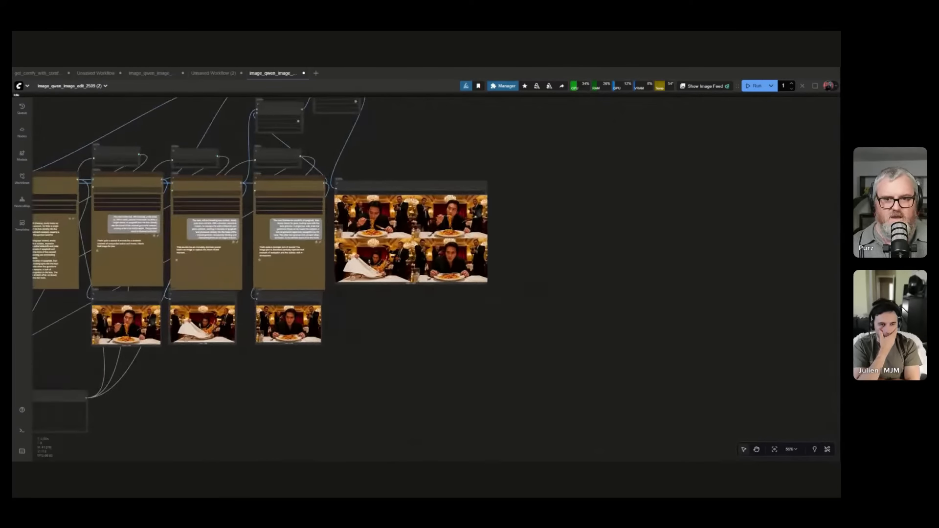
{"action": "scroll", "coordinate": [436, 230], "scroll_direction": "up", "scroll_amount": 6}
{"action": "left_click_drag", "start_coordinate": [682, 202], "coordinate": [771, 218]}
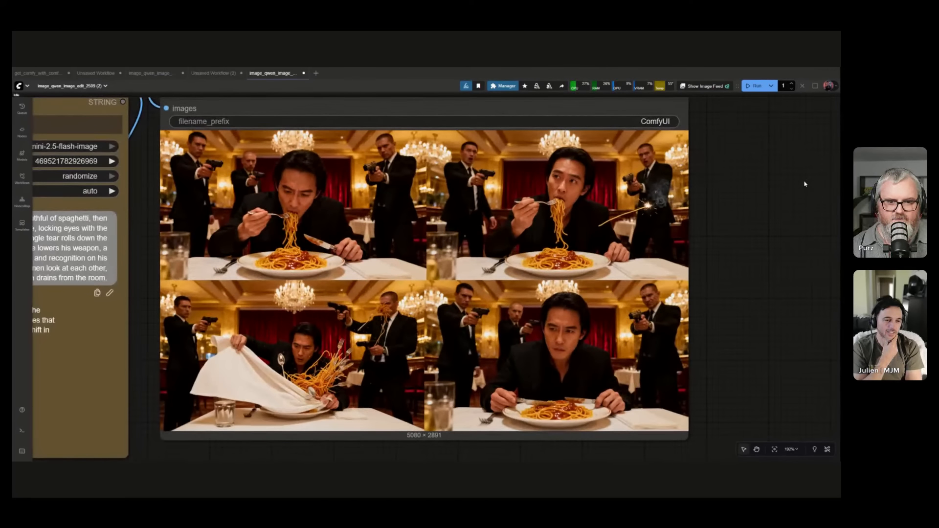
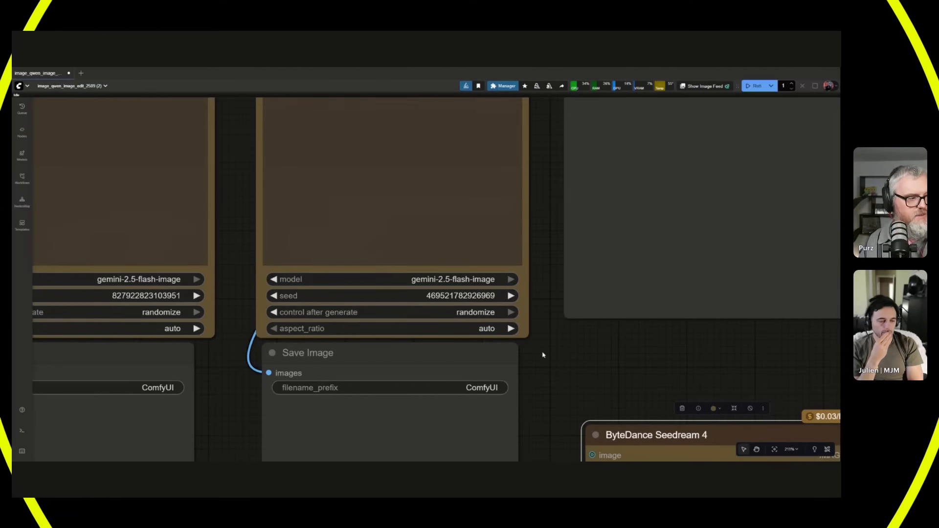
Set the ByteDance Seedream 4 node's size preset to 2560x1440 (16:9) and connect the Load Image output to its image input.
{"action": "scroll", "coordinate": [439, 230], "scroll_direction": "down", "scroll_amount": 9}
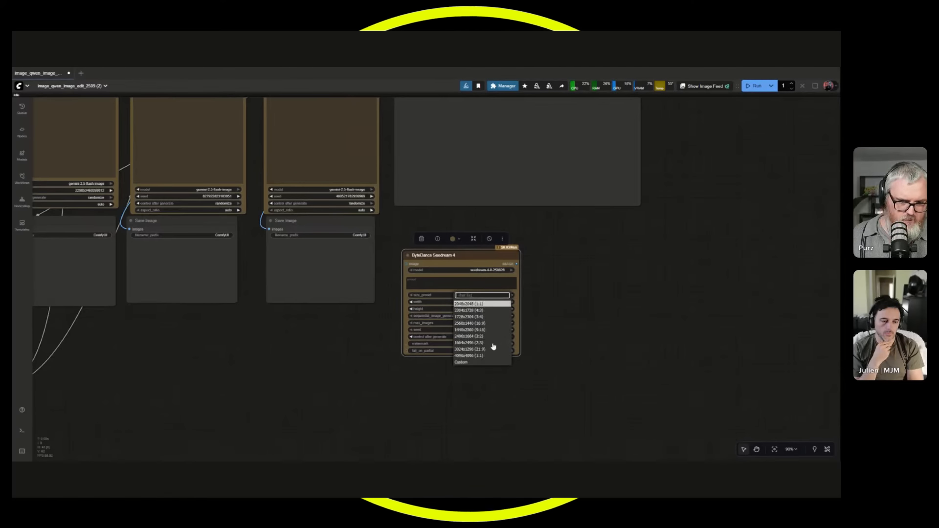
{"action": "key", "text": "Escape"}
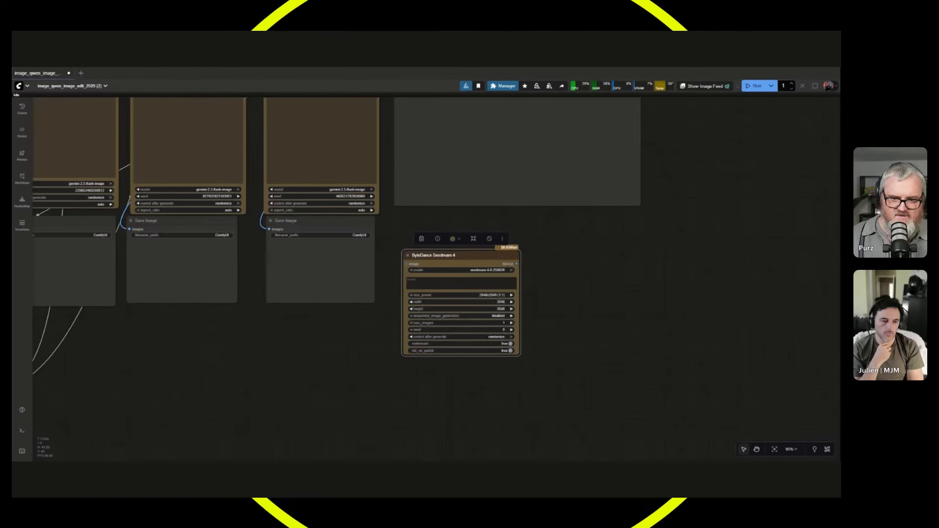
{"action": "left_click_drag", "start_coordinate": [353, 336], "coordinate": [619, 395]}
{"action": "scroll", "coordinate": [598, 393], "scroll_direction": "down", "scroll_amount": 4}
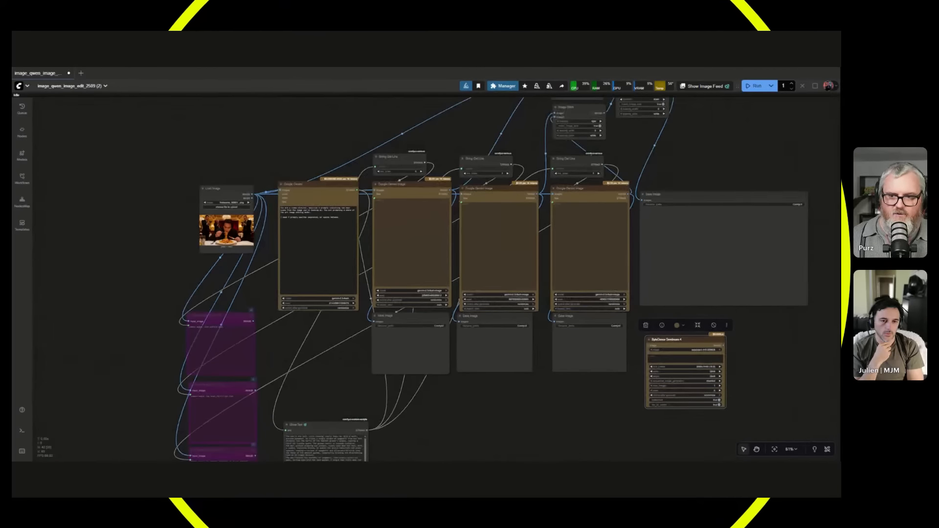
{"action": "scroll", "coordinate": [196, 255], "scroll_direction": "up", "scroll_amount": 4}
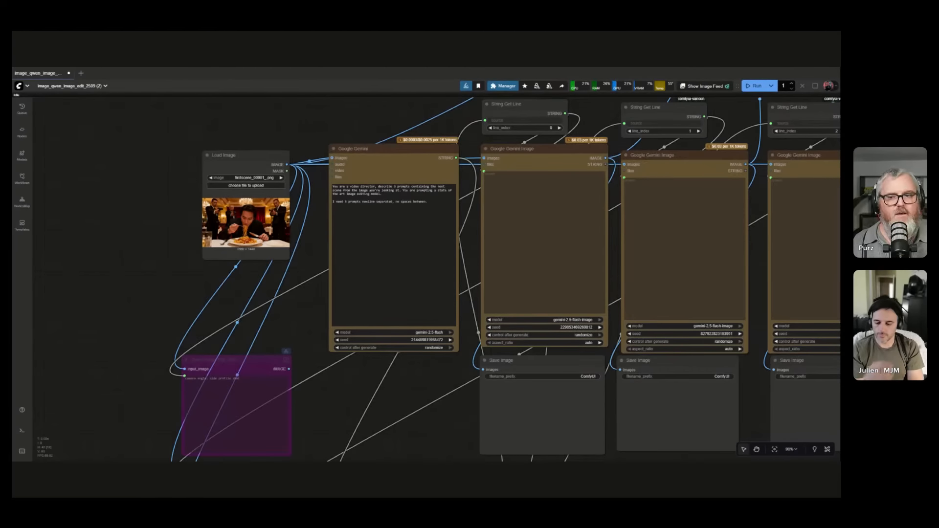
{"action": "scroll", "coordinate": [234, 246], "scroll_direction": "down", "scroll_amount": 3}
{"action": "left_click_drag", "start_coordinate": [233, 246], "coordinate": [230, 244]}
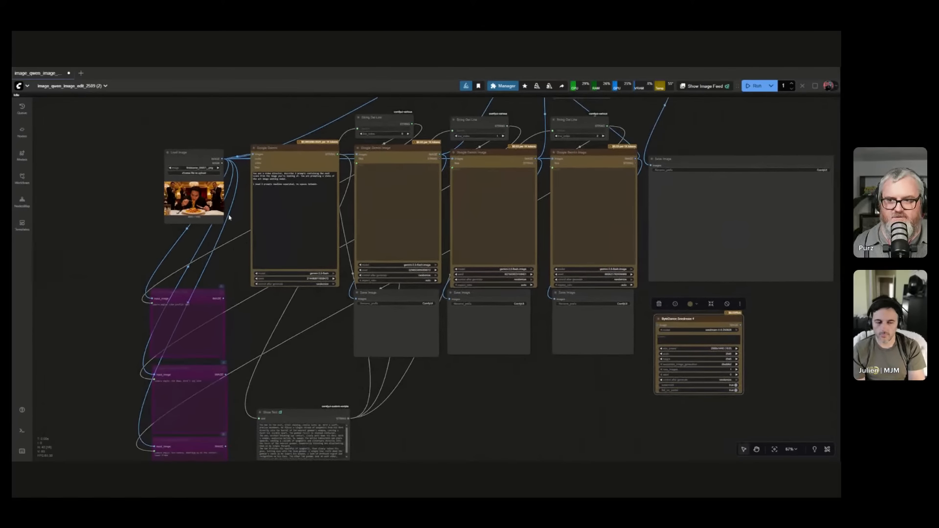
{"action": "left_click_drag", "start_coordinate": [252, 155], "coordinate": [658, 326]}
{"action": "scroll", "coordinate": [739, 353], "scroll_direction": "up", "scroll_amount": 8}
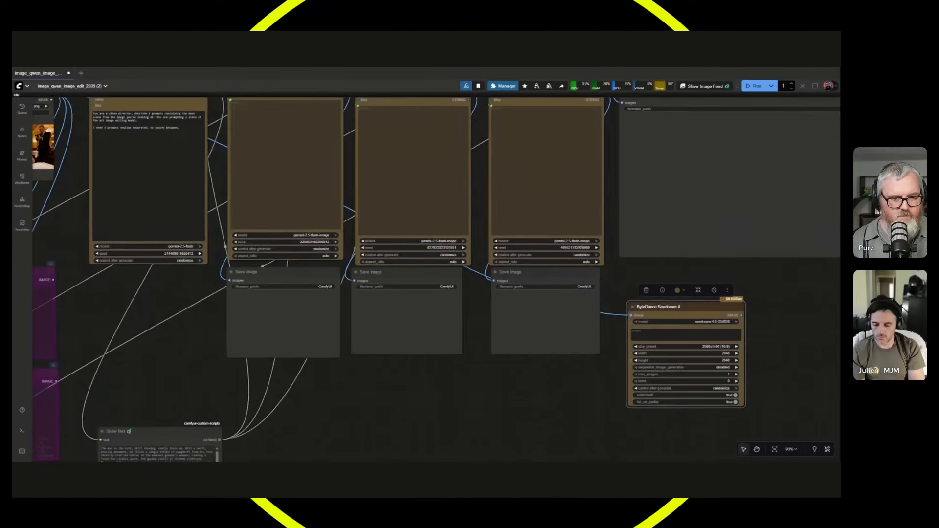
Duplicate the ByteDance Seedream 4 node twice with its input connection kept, and line the three nodes up in a row.
{"action": "scroll", "coordinate": [440, 356], "scroll_direction": "down", "scroll_amount": 3}
{"action": "scroll", "coordinate": [334, 428], "scroll_direction": "down", "scroll_amount": 6}
{"action": "scroll", "coordinate": [335, 429], "scroll_direction": "down", "scroll_amount": 2}
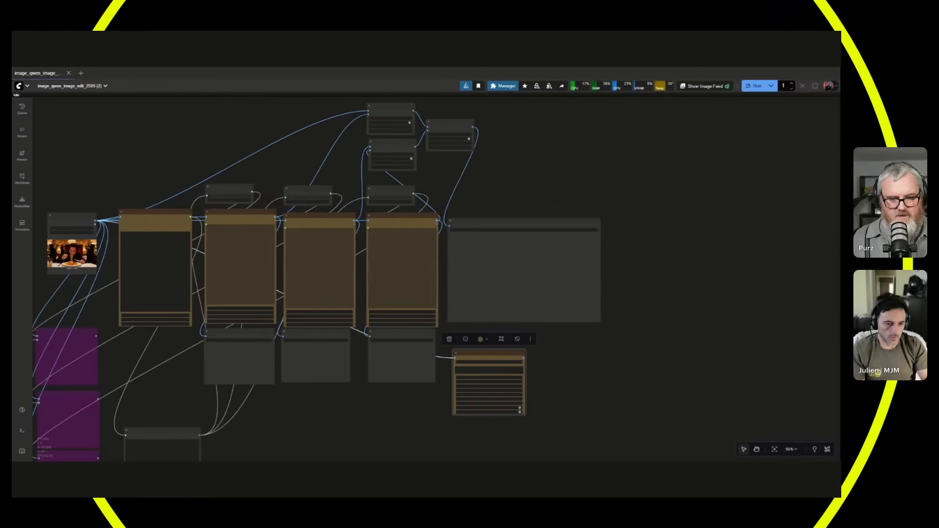
{"action": "key", "text": "ctrl+shift+v"}
{"action": "key", "text": "ctrl+shift+v"}
{"action": "left_click_drag", "start_coordinate": [579, 352], "coordinate": [635, 351]}
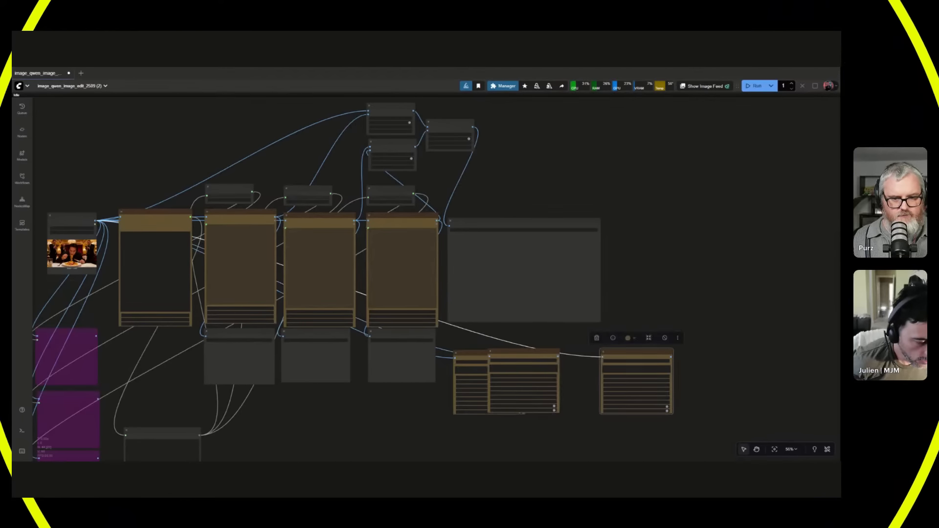
{"action": "left_click_drag", "start_coordinate": [517, 351], "coordinate": [561, 354]}
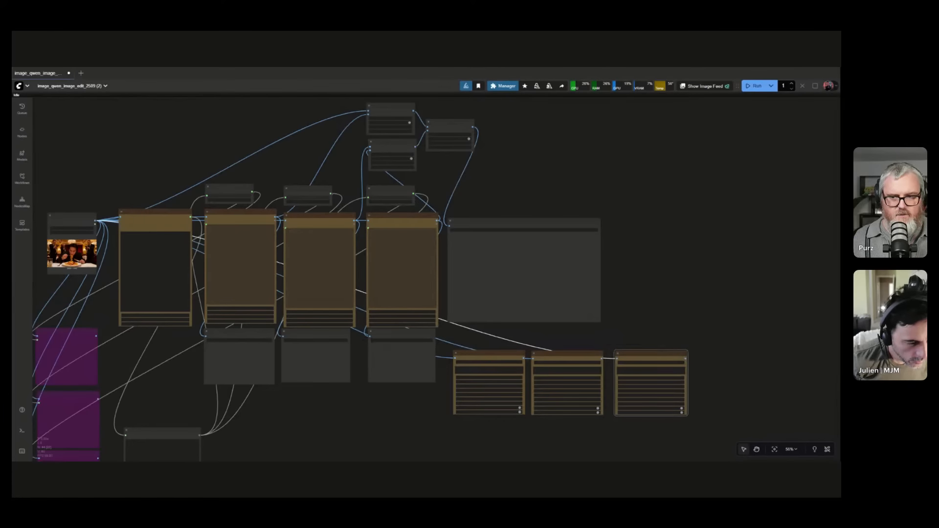
Duplicate the three String Get Line nodes with their source connections and place the copies above the Seedream nodes.
{"action": "scroll", "coordinate": [263, 230], "scroll_direction": "up", "scroll_amount": 5}
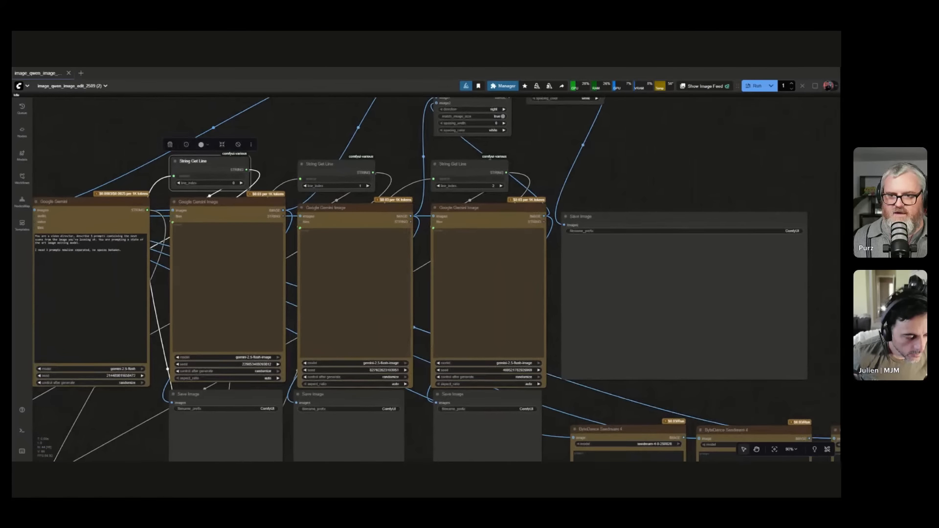
{"action": "scroll", "coordinate": [591, 422], "scroll_direction": "down", "scroll_amount": 5}
{"action": "left_click_drag", "start_coordinate": [582, 377], "coordinate": [334, 214]}
{"action": "key", "text": "ctrl+shift+v"}
{"action": "left_click_drag", "start_coordinate": [451, 236], "coordinate": [354, 242]}
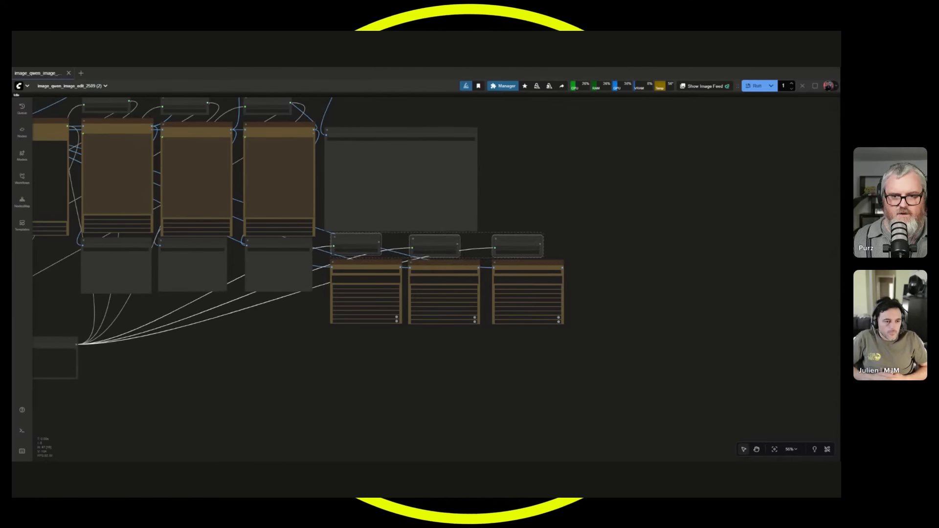
{"action": "scroll", "coordinate": [409, 392], "scroll_direction": "up", "scroll_amount": 6}
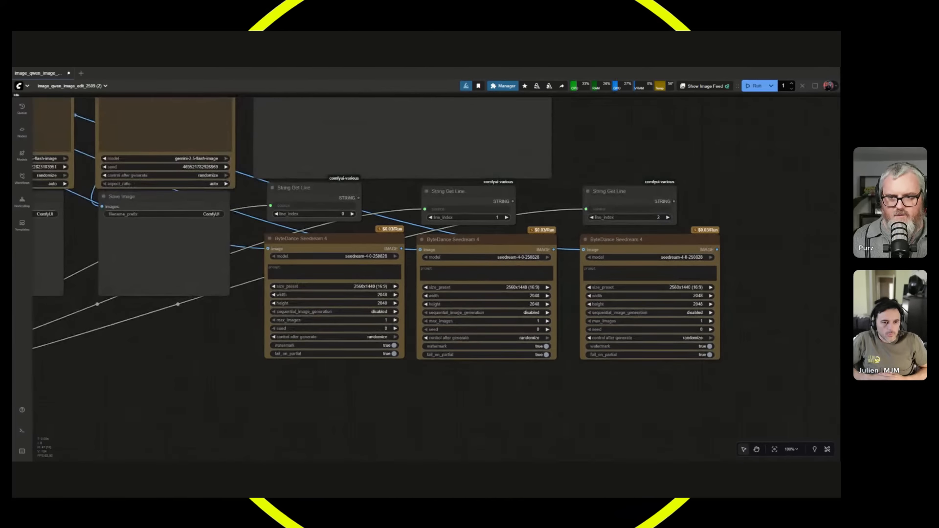
Connect each copied String Get Line output to the prompt input of the Seedream node beneath it.
{"action": "left_click_drag", "start_coordinate": [313, 188], "coordinate": [314, 192]}
{"action": "left_click_drag", "start_coordinate": [268, 264], "coordinate": [268, 264]}
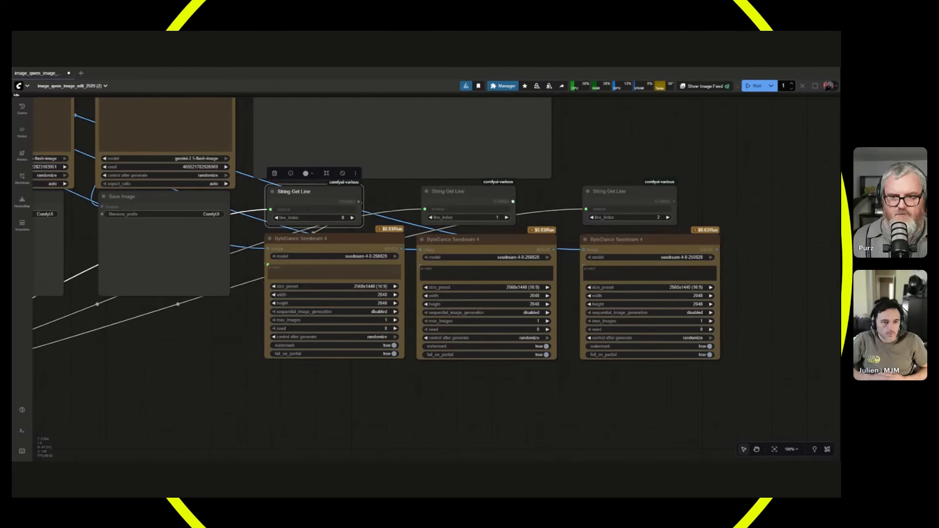
{"action": "left_click_drag", "start_coordinate": [420, 266], "coordinate": [420, 265]}
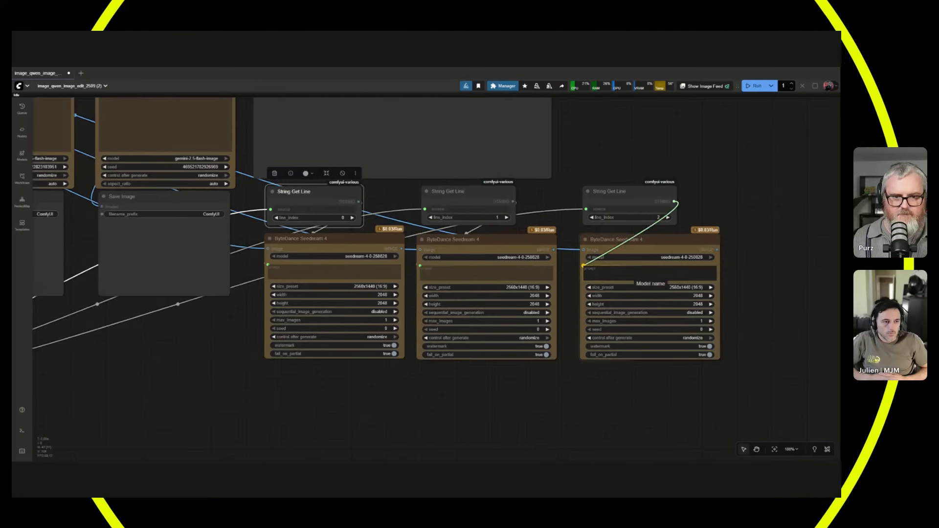
{"action": "scroll", "coordinate": [546, 290], "scroll_direction": "down", "scroll_amount": 3}
{"action": "scroll", "coordinate": [426, 333], "scroll_direction": "up", "scroll_amount": 12}
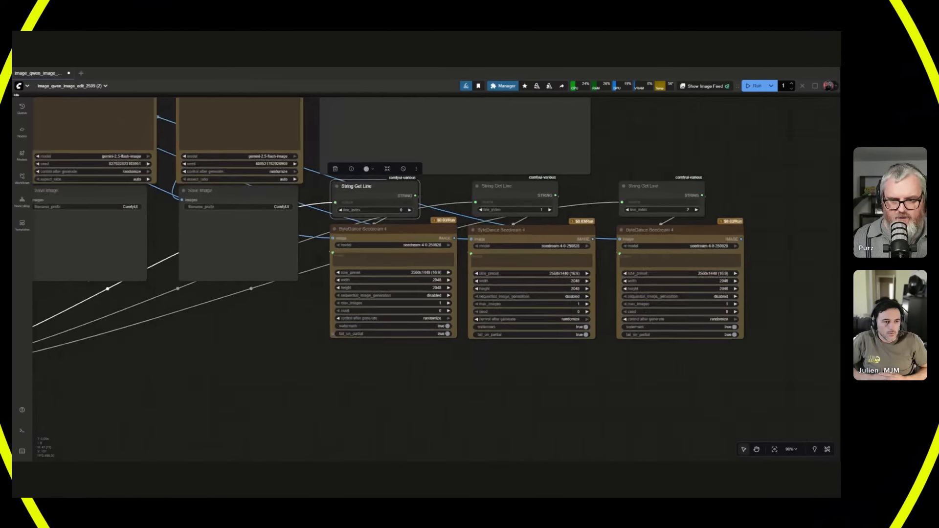
Set watermark to false in all three ByteDance Seedream 4 nodes.
{"action": "scroll", "coordinate": [428, 335], "scroll_direction": "up", "scroll_amount": 2}
{"action": "left_click", "coordinate": [440, 311]}
{"action": "left_click_drag", "start_coordinate": [571, 419], "coordinate": [72, 431]}
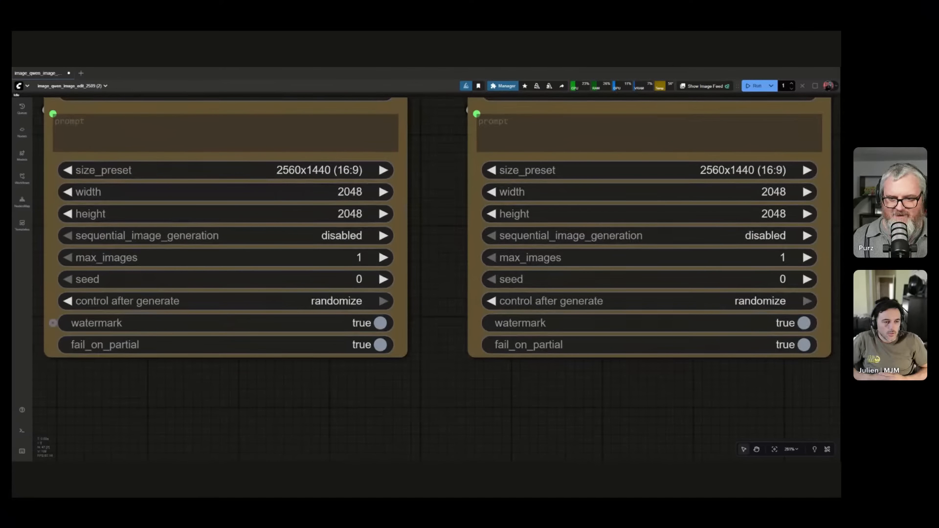
{"action": "left_click_drag", "start_coordinate": [431, 350], "coordinate": [431, 352]}
{"action": "left_click_drag", "start_coordinate": [651, 325], "coordinate": [645, 325]}
{"action": "left_click", "coordinate": [646, 324]}
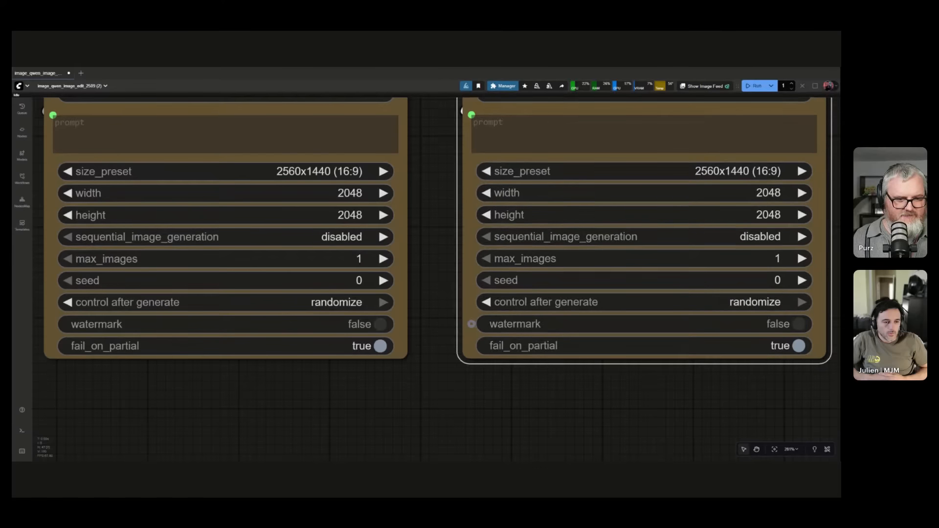
{"action": "scroll", "coordinate": [521, 410], "scroll_direction": "down", "scroll_amount": 7}
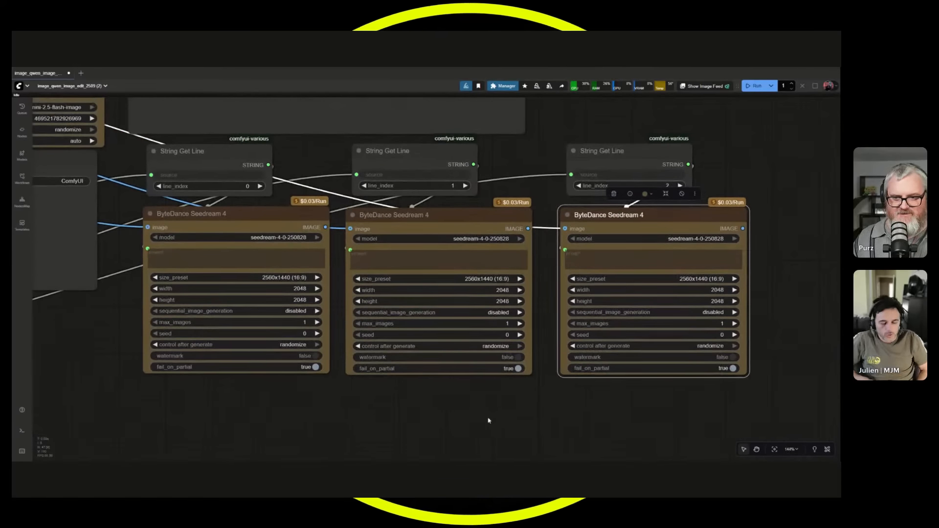
Duplicate the three scene Save Image nodes and align one copy beneath each Seedream node.
{"action": "scroll", "coordinate": [189, 413], "scroll_direction": "down", "scroll_amount": 5}
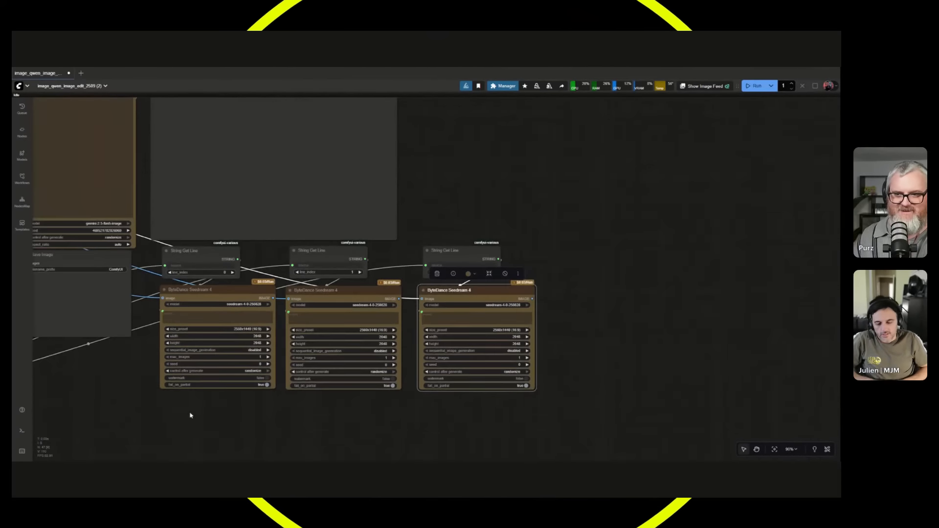
{"action": "left_click_drag", "start_coordinate": [189, 413], "coordinate": [632, 345]}
{"action": "left_click_drag", "start_coordinate": [506, 350], "coordinate": [342, 354]}
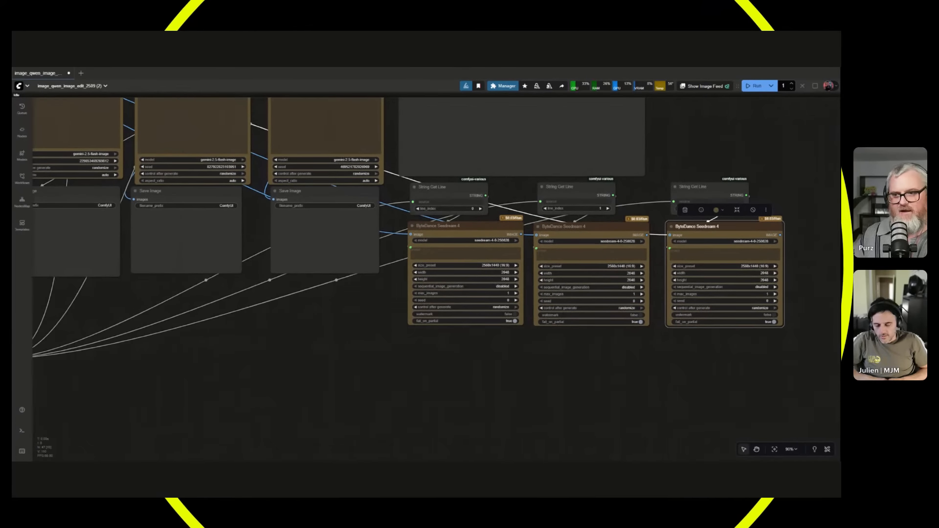
{"action": "left_click_drag", "start_coordinate": [125, 324], "coordinate": [237, 323]}
{"action": "left_click_drag", "start_coordinate": [172, 314], "coordinate": [458, 236]}
{"action": "left_click_drag", "start_coordinate": [640, 400], "coordinate": [205, 254]}
{"action": "key", "text": "ctrl+shift+v"}
{"action": "left_click_drag", "start_coordinate": [262, 295], "coordinate": [252, 283]}
{"action": "left_click_drag", "start_coordinate": [433, 314], "coordinate": [435, 312]}
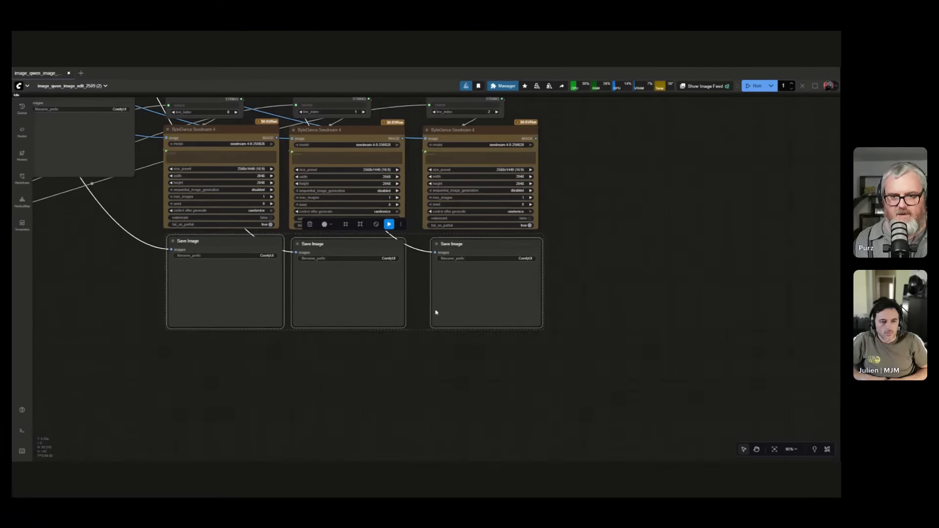
{"action": "left_click", "coordinate": [163, 337]}
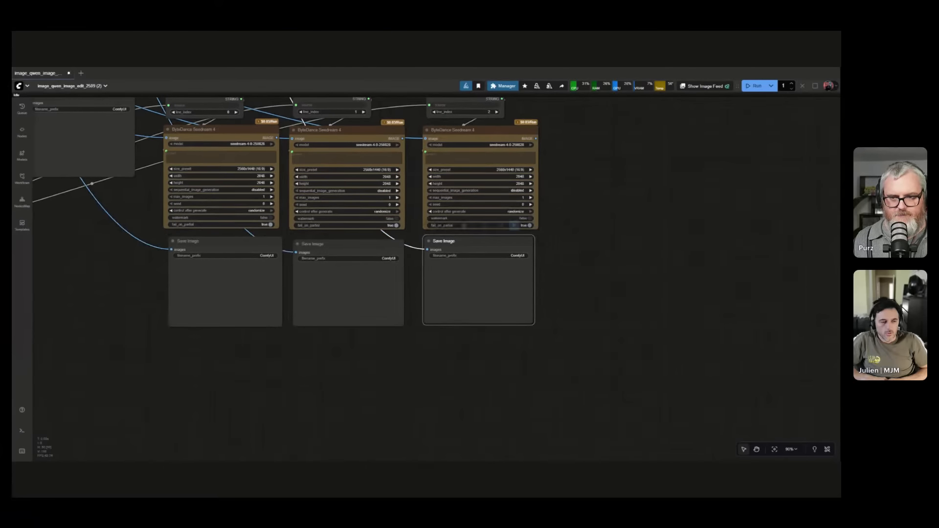
{"action": "left_click", "coordinate": [492, 344]}
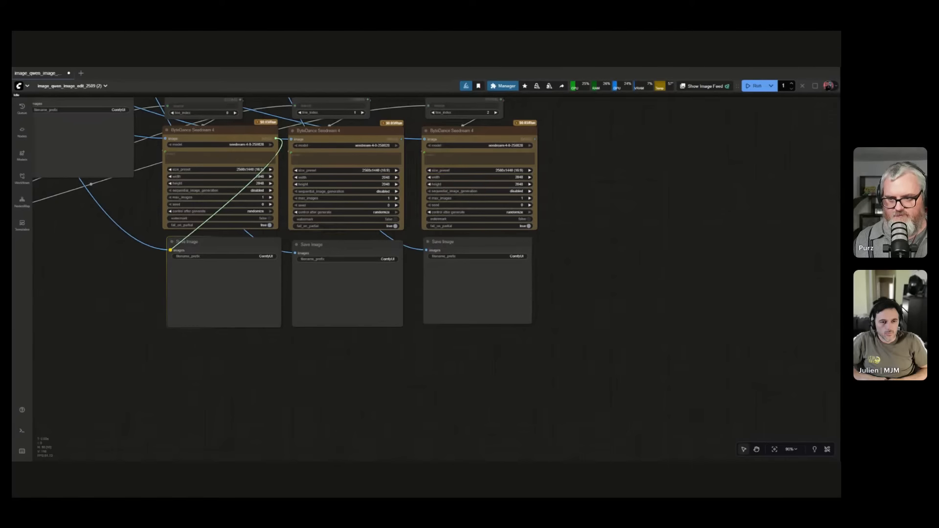
Connect the Seedream image outputs to the Save Image nodes directly beneath them.
{"action": "left_click_drag", "start_coordinate": [402, 139], "coordinate": [295, 253]}
{"action": "left_click_drag", "start_coordinate": [537, 138], "coordinate": [537, 140]}
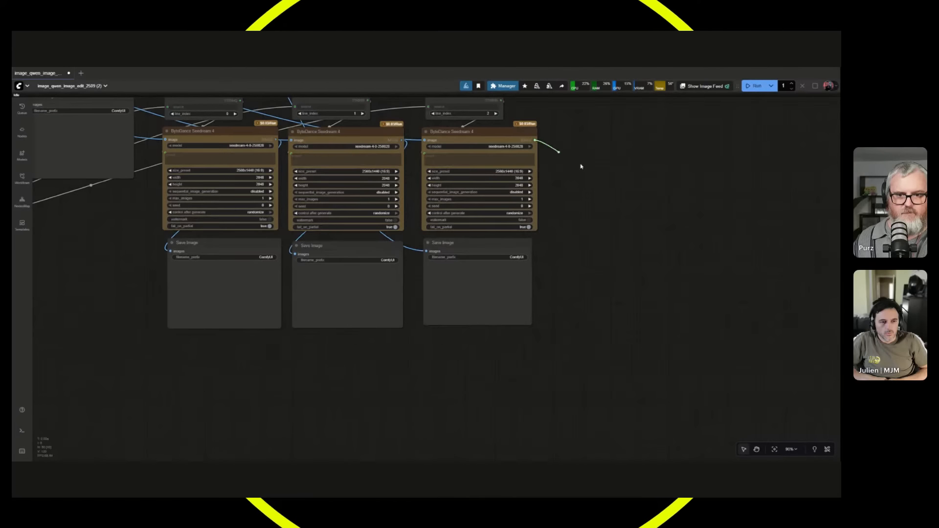
{"action": "left_click_drag", "start_coordinate": [581, 166], "coordinate": [427, 251]}
Connect the three Seedream image outputs to the Image Stitch inputs in place of the Gemini scene images.
{"action": "scroll", "coordinate": [544, 292], "scroll_direction": "down", "scroll_amount": 3}
{"action": "left_click_drag", "start_coordinate": [544, 293], "coordinate": [491, 426]}
{"action": "left_click_drag", "start_coordinate": [609, 187], "coordinate": [795, 260]}
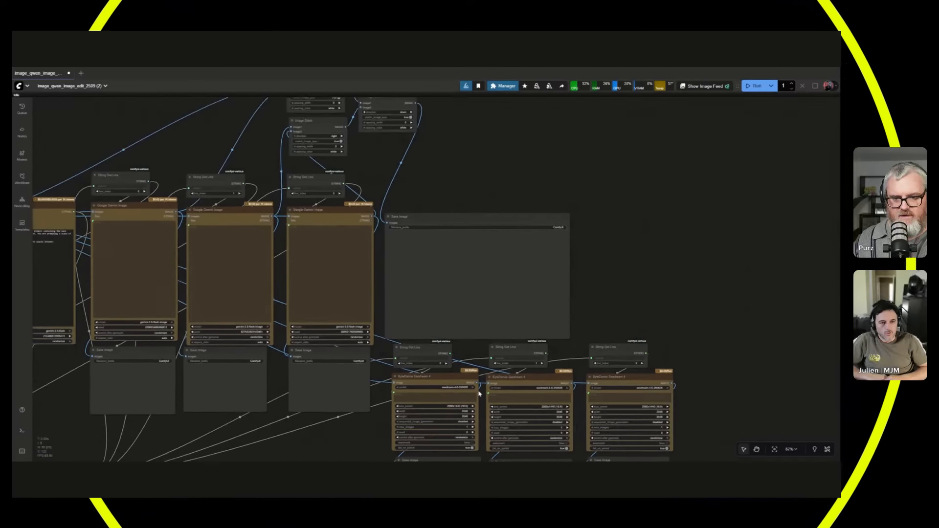
{"action": "left_click_drag", "start_coordinate": [477, 383], "coordinate": [328, 188]}
{"action": "left_click_drag", "start_coordinate": [523, 291], "coordinate": [529, 187]}
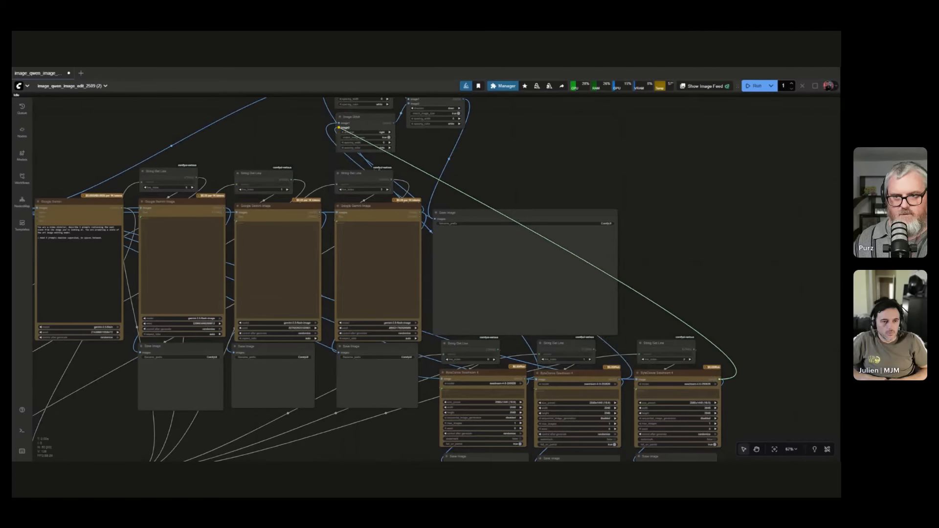
Move the Seedream nodes with their String Get Line and Save Image nodes directly beneath the Gemini image row.
{"action": "scroll", "coordinate": [499, 185], "scroll_direction": "down", "scroll_amount": 3}
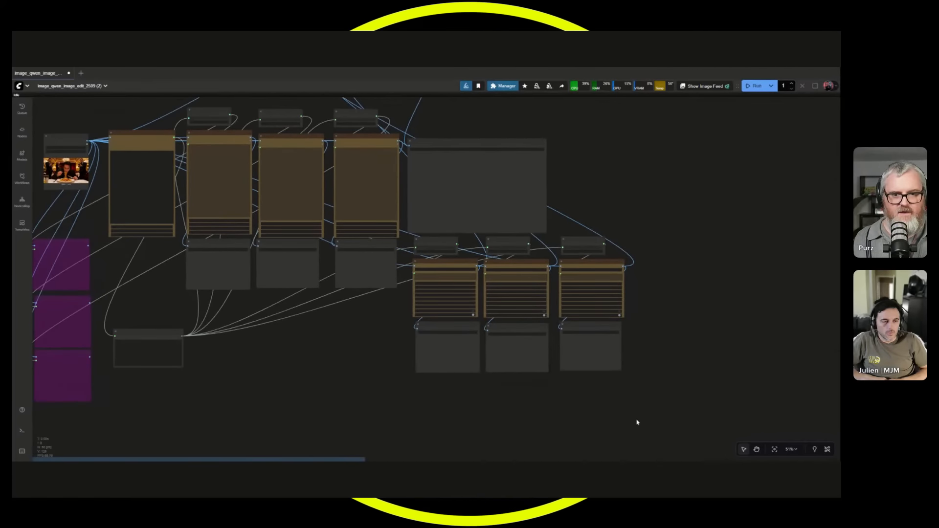
{"action": "left_click_drag", "start_coordinate": [635, 421], "coordinate": [445, 235]}
{"action": "left_click_drag", "start_coordinate": [519, 264], "coordinate": [293, 330]}
{"action": "left_click", "coordinate": [511, 359]}
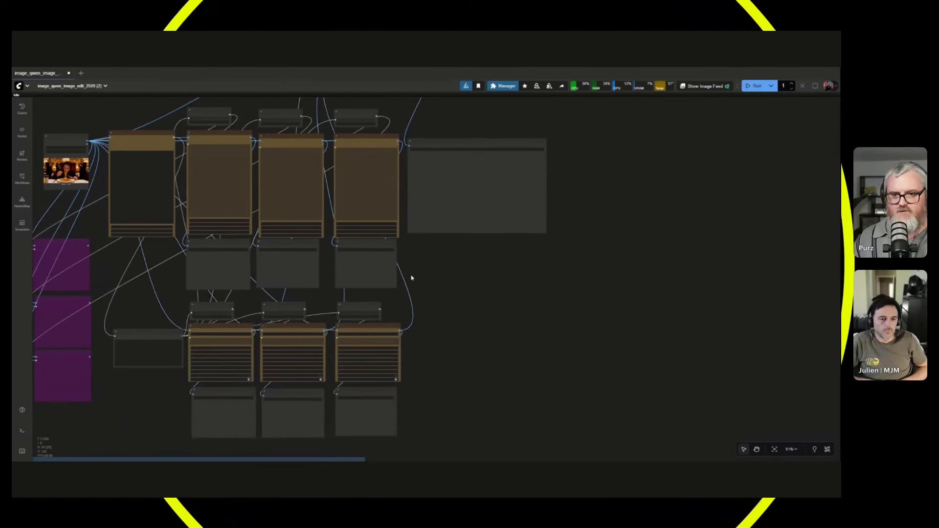
Bypass the three Google Gemini Image nodes together with their String Get Line and Save Image nodes.
{"action": "left_click_drag", "start_coordinate": [393, 271], "coordinate": [204, 112]}
{"action": "key", "text": "ctrl+b"}
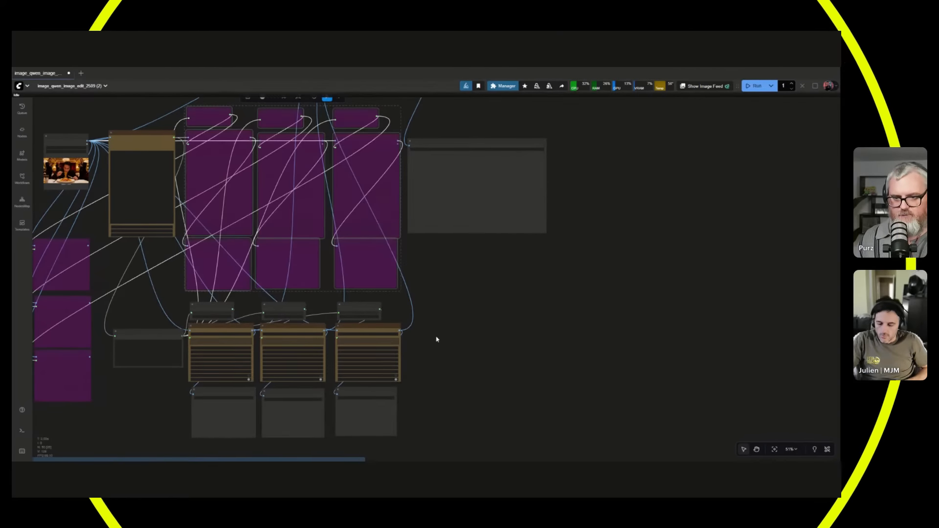
{"action": "scroll", "coordinate": [437, 339], "scroll_direction": "up", "scroll_amount": 4}
{"action": "left_click", "coordinate": [457, 356]}
Shift the Show Text node slightly away from the first Seedream node.
{"action": "left_click_drag", "start_coordinate": [456, 357], "coordinate": [638, 298]}
{"action": "scroll", "coordinate": [638, 298], "scroll_direction": "down", "scroll_amount": 1}
{"action": "left_click", "coordinate": [233, 299]}
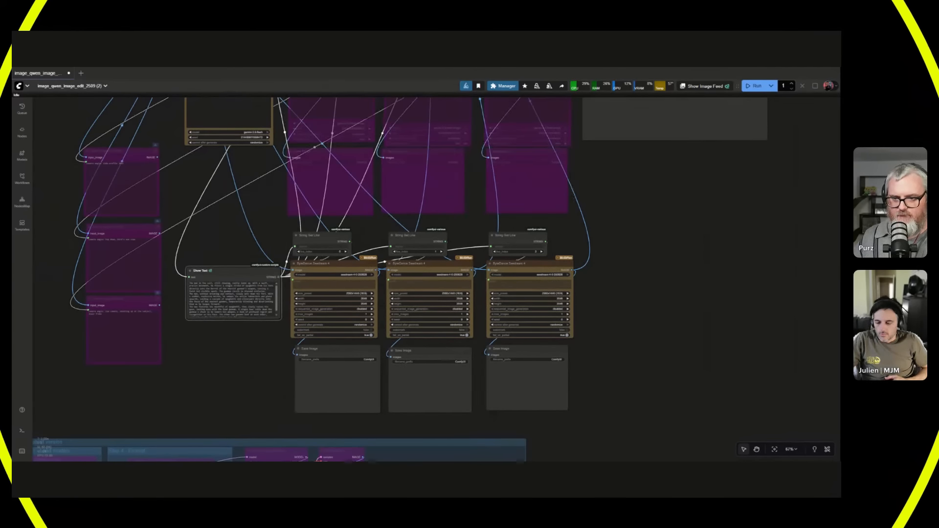
{"action": "scroll", "coordinate": [230, 343], "scroll_direction": "up", "scroll_amount": 3}
{"action": "scroll", "coordinate": [235, 343], "scroll_direction": "down", "scroll_amount": 6}
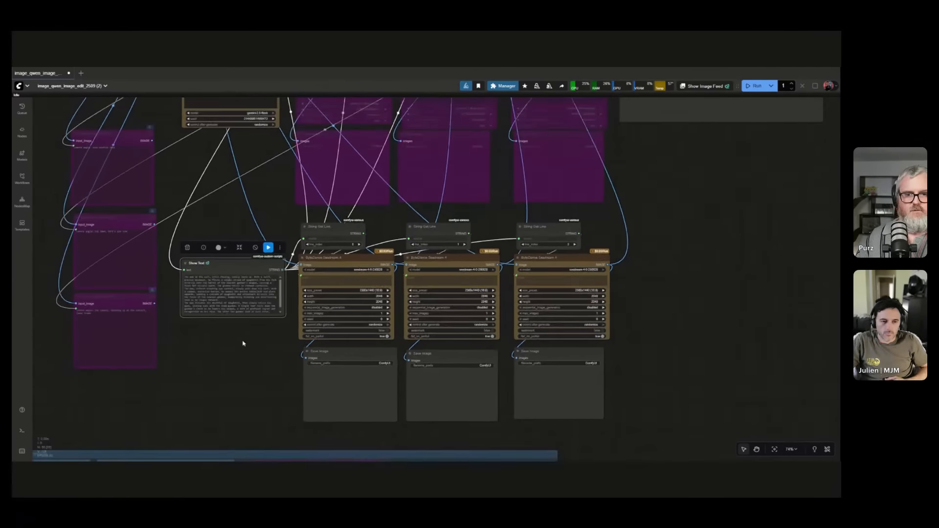
{"action": "left_click_drag", "start_coordinate": [241, 360], "coordinate": [262, 310]}
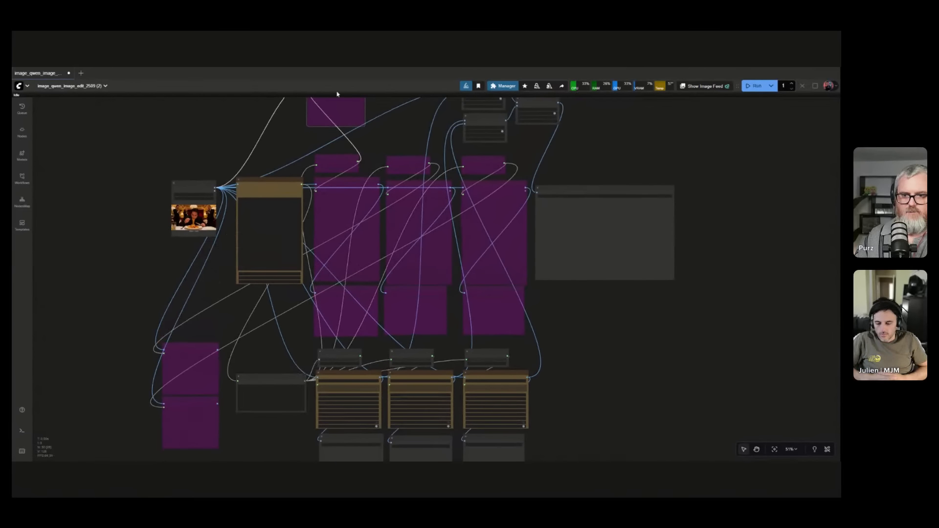
Move the bypassed image edit nodes into a row above the Gemini String Get Line nodes, and nudge the Google Gemini node toward Load Image.
{"action": "left_click_drag", "start_coordinate": [429, 129], "coordinate": [266, 260]}
{"action": "left_click_drag", "start_coordinate": [320, 165], "coordinate": [367, 270]}
{"action": "left_click_drag", "start_coordinate": [364, 229], "coordinate": [447, 227]}
{"action": "left_click_drag", "start_coordinate": [626, 327], "coordinate": [813, 193]}
{"action": "left_click_drag", "start_coordinate": [220, 346], "coordinate": [445, 83]}
{"action": "left_click_drag", "start_coordinate": [214, 401], "coordinate": [512, 79]}
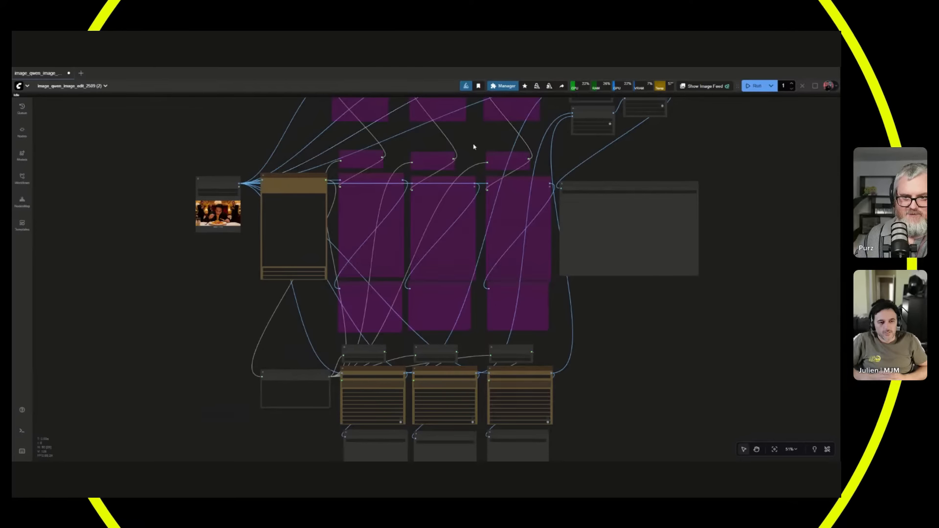
{"action": "left_click_drag", "start_coordinate": [311, 175], "coordinate": [306, 173]}
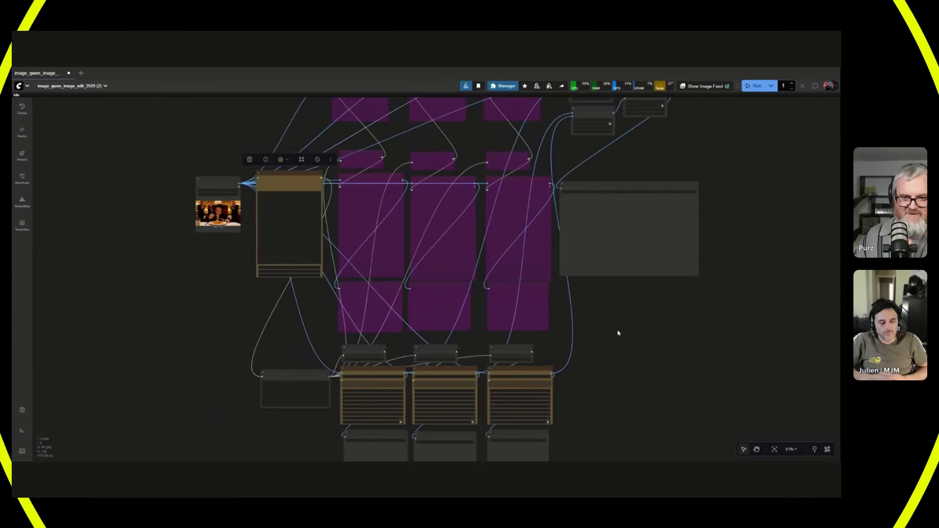
Delete the leftover bypassed node groups beneath the Seedream row, together with the node beside them.
{"action": "left_click_drag", "start_coordinate": [563, 332], "coordinate": [441, 223]}
{"action": "scroll", "coordinate": [425, 318], "scroll_direction": "up", "scroll_amount": 7}
{"action": "scroll", "coordinate": [572, 325], "scroll_direction": "down", "scroll_amount": 12}
{"action": "left_click_drag", "start_coordinate": [416, 443], "coordinate": [631, 276]}
{"action": "left_click_drag", "start_coordinate": [565, 442], "coordinate": [565, 441]}
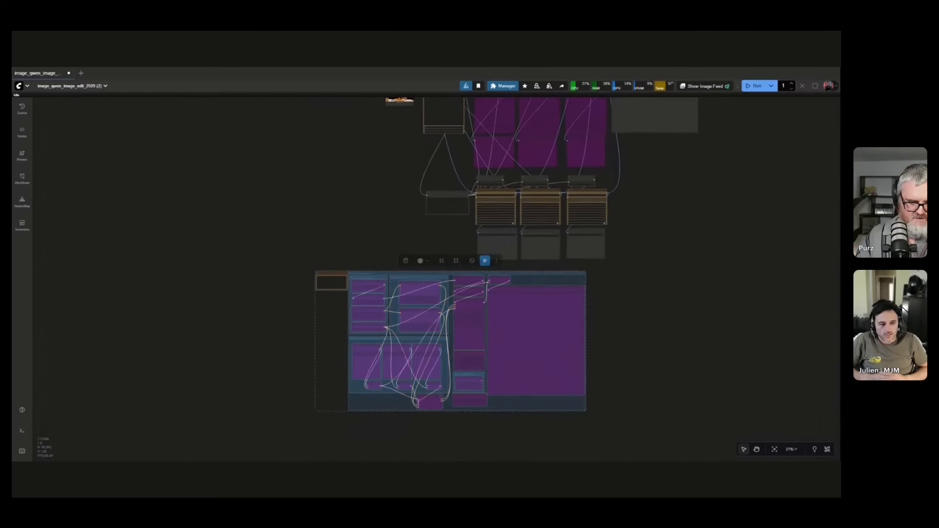
{"action": "key", "text": "Delete"}
Examine the Seedream 4 row with its String Get Line, Show Text and Save Image connections.
{"action": "left_click_drag", "start_coordinate": [692, 179], "coordinate": [575, 330]}
{"action": "scroll", "coordinate": [499, 352], "scroll_direction": "up", "scroll_amount": 2}
{"action": "scroll", "coordinate": [533, 347], "scroll_direction": "up", "scroll_amount": 4}
{"action": "scroll", "coordinate": [531, 349], "scroll_direction": "up", "scroll_amount": 3}
{"action": "scroll", "coordinate": [696, 252], "scroll_direction": "up", "scroll_amount": 2}
{"action": "left_click_drag", "start_coordinate": [519, 366], "coordinate": [736, 341]}
{"action": "scroll", "coordinate": [736, 342], "scroll_direction": "down", "scroll_amount": 4}
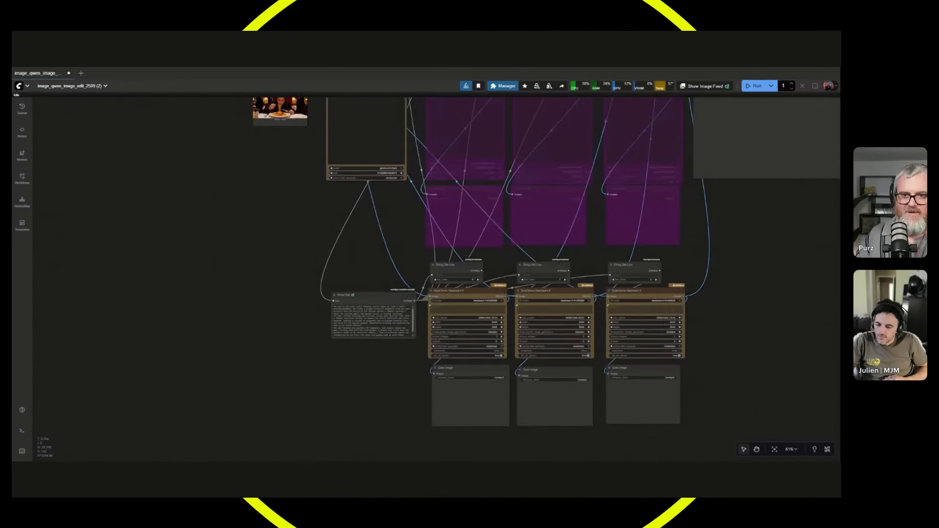
{"action": "scroll", "coordinate": [416, 237], "scroll_direction": "down", "scroll_amount": 2}
{"action": "left_click_drag", "start_coordinate": [414, 237], "coordinate": [302, 172]}
{"action": "scroll", "coordinate": [343, 318], "scroll_direction": "up", "scroll_amount": 5}
{"action": "scroll", "coordinate": [266, 145], "scroll_direction": "up", "scroll_amount": 3}
{"action": "scroll", "coordinate": [269, 157], "scroll_direction": "down", "scroll_amount": 1}
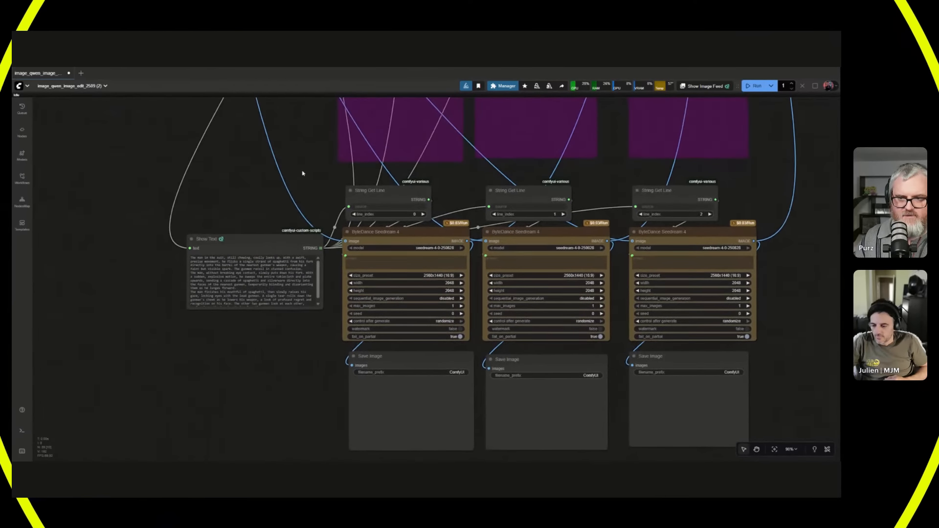
Run the workflow to write the prompts with Google Gemini and generate the scenes with the ByteDance Seedream 4 nodes.
{"action": "scroll", "coordinate": [331, 228], "scroll_direction": "down", "scroll_amount": 5}
{"action": "left_click_drag", "start_coordinate": [335, 229], "coordinate": [350, 272]}
{"action": "left_click_drag", "start_coordinate": [314, 184], "coordinate": [367, 283]}
{"action": "scroll", "coordinate": [367, 283], "scroll_direction": "up", "scroll_amount": 1}
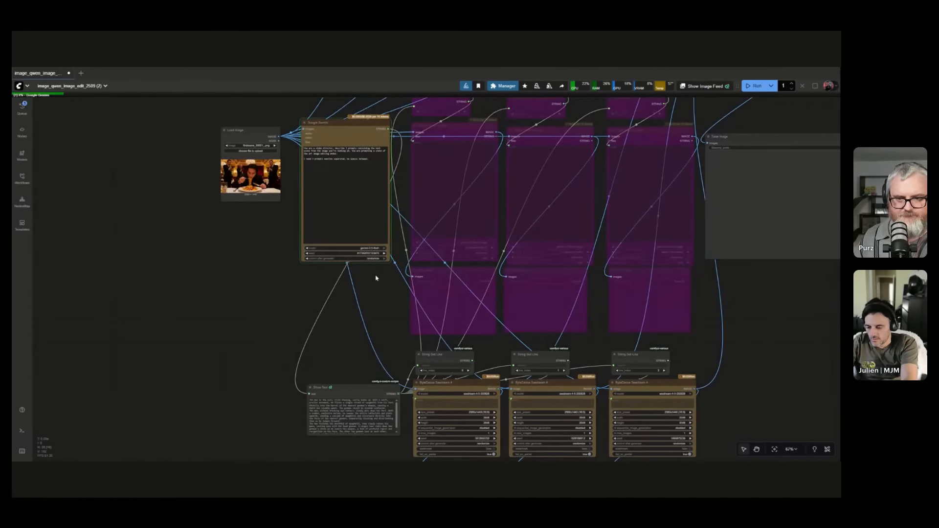
{"action": "left_click_drag", "start_coordinate": [399, 329], "coordinate": [388, 298]}
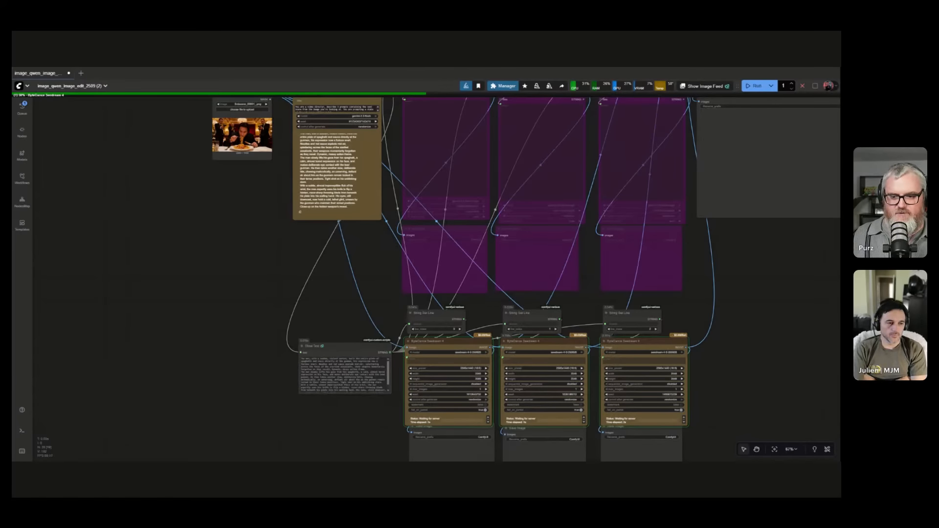
Move the Show Text node directly beneath the Google Gemini node and widen it so each scene prompt reads as its own line.
{"action": "left_click_drag", "start_coordinate": [333, 346], "coordinate": [269, 285]}
{"action": "left_click_drag", "start_coordinate": [331, 335], "coordinate": [384, 237]}
{"action": "scroll", "coordinate": [284, 275], "scroll_direction": "up", "scroll_amount": 2}
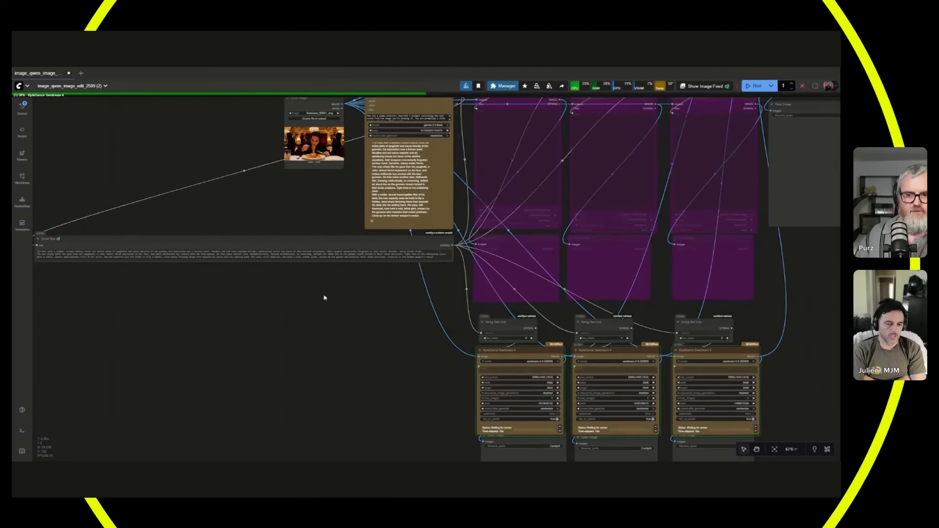
{"action": "scroll", "coordinate": [326, 296], "scroll_direction": "up", "scroll_amount": 1}
{"action": "scroll", "coordinate": [462, 321], "scroll_direction": "down", "scroll_amount": 3}
{"action": "scroll", "coordinate": [554, 291], "scroll_direction": "down", "scroll_amount": 4}
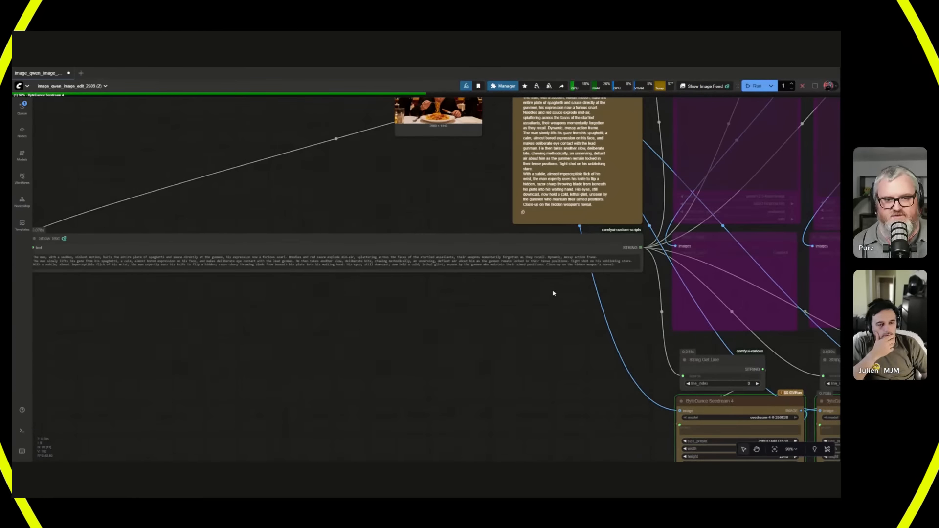
{"action": "left_click_drag", "start_coordinate": [561, 330], "coordinate": [314, 381]}
{"action": "scroll", "coordinate": [396, 315], "scroll_direction": "up", "scroll_amount": 7}
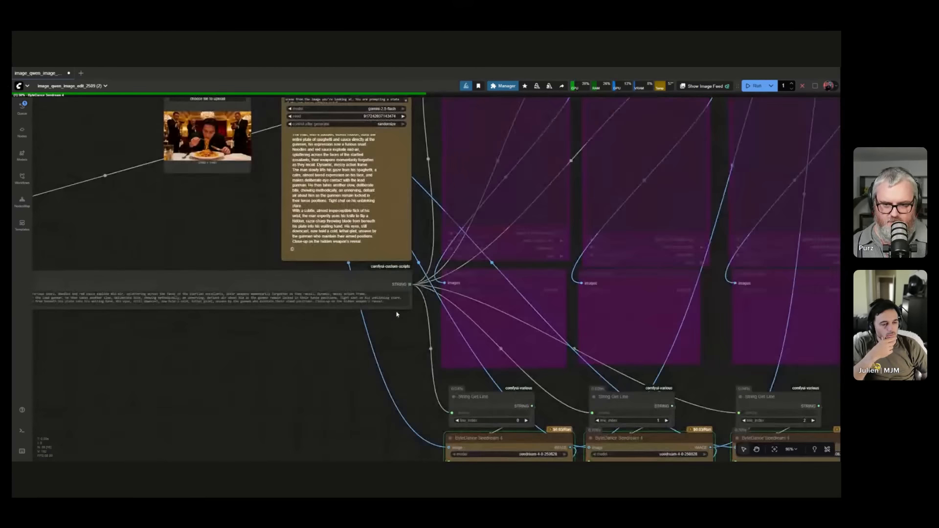
Narrow the Show Text node to the width of the Google Gemini node and make it taller to fit the wrapped prompts.
{"action": "left_click_drag", "start_coordinate": [410, 308], "coordinate": [82, 367]}
{"action": "left_click_drag", "start_coordinate": [56, 276], "coordinate": [390, 277]}
{"action": "left_click_drag", "start_coordinate": [414, 367], "coordinate": [259, 372]}
{"action": "left_click_drag", "start_coordinate": [195, 276], "coordinate": [348, 273]}
{"action": "left_click", "coordinate": [347, 393]}
{"action": "left_click_drag", "start_coordinate": [348, 393], "coordinate": [201, 300]}
{"action": "scroll", "coordinate": [202, 302], "scroll_direction": "down", "scroll_amount": 4}
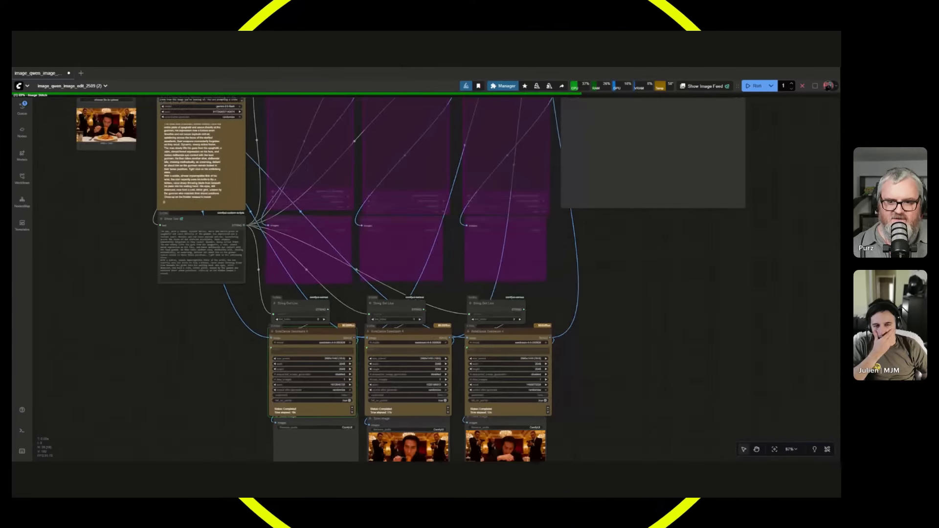
Inspect the three generated scenes in the Save Image nodes beneath the Seedream 4 row.
{"action": "left_click_drag", "start_coordinate": [255, 366], "coordinate": [257, 268]}
{"action": "scroll", "coordinate": [472, 377], "scroll_direction": "up", "scroll_amount": 10}
{"action": "scroll", "coordinate": [470, 397], "scroll_direction": "up", "scroll_amount": 2}
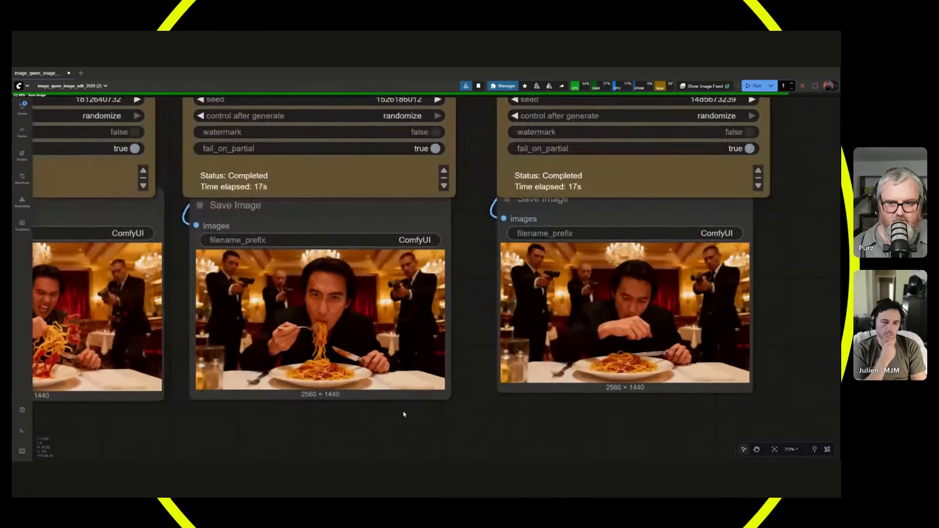
{"action": "left_click_drag", "start_coordinate": [405, 413], "coordinate": [585, 405]}
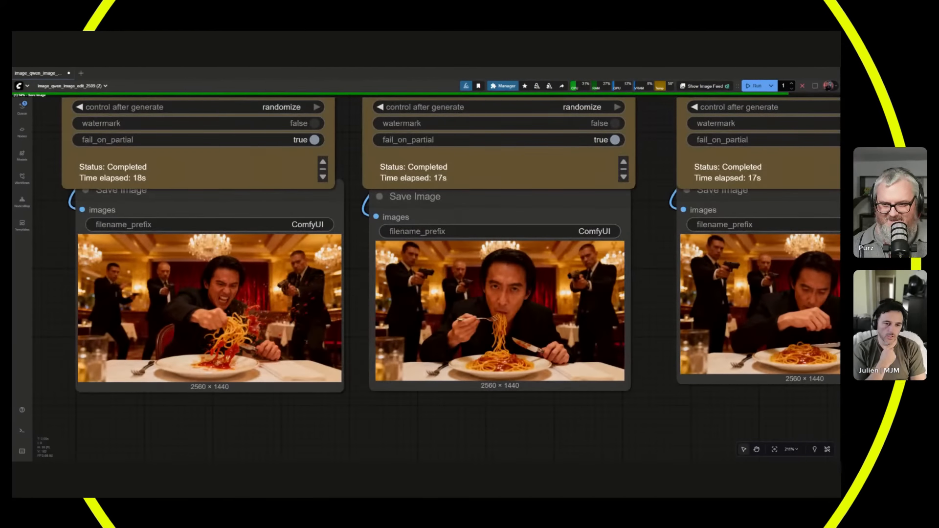
{"action": "scroll", "coordinate": [252, 343], "scroll_direction": "down", "scroll_amount": 4}
Examine the stitched four-image grid in the final Save Image node up close.
{"action": "left_click_drag", "start_coordinate": [650, 162], "coordinate": [318, 402]}
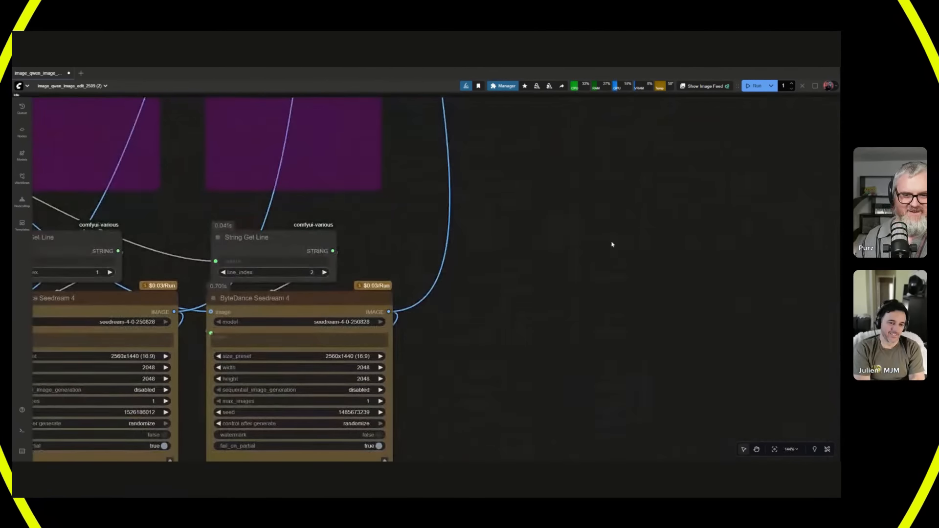
{"action": "left_click_drag", "start_coordinate": [612, 243], "coordinate": [381, 450]}
{"action": "left_click_drag", "start_coordinate": [428, 298], "coordinate": [436, 479]}
{"action": "scroll", "coordinate": [422, 299], "scroll_direction": "up", "scroll_amount": 3}
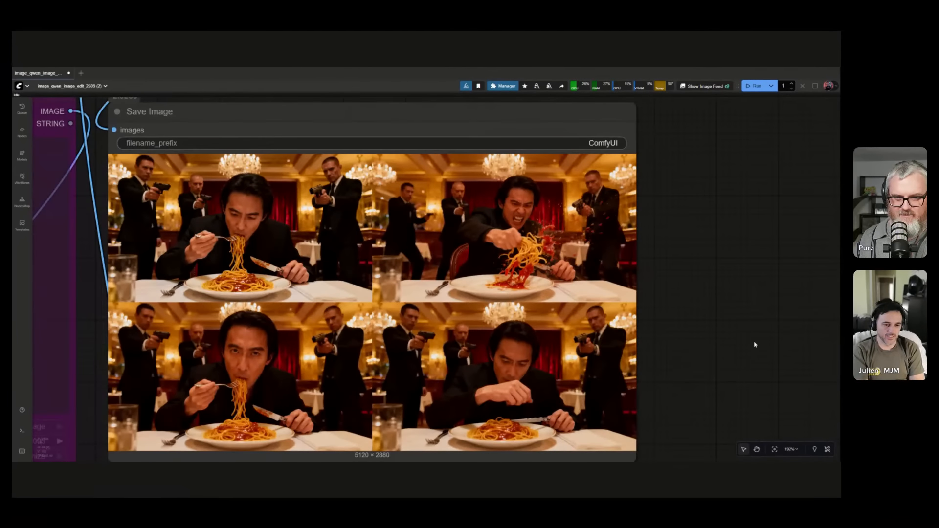
{"action": "left_click_drag", "start_coordinate": [754, 344], "coordinate": [799, 322]}
{"action": "scroll", "coordinate": [761, 329], "scroll_direction": "up", "scroll_amount": 1}
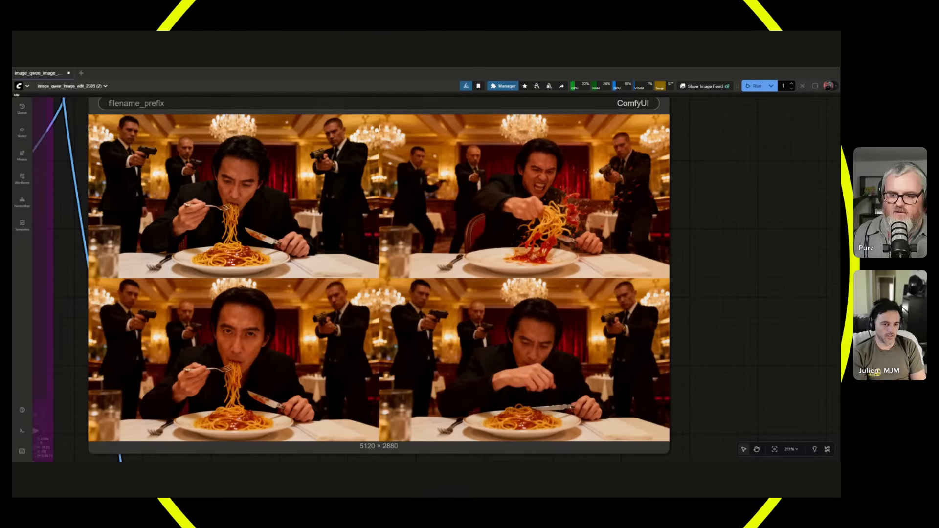
{"action": "scroll", "coordinate": [640, 325], "scroll_direction": "down", "scroll_amount": 5}
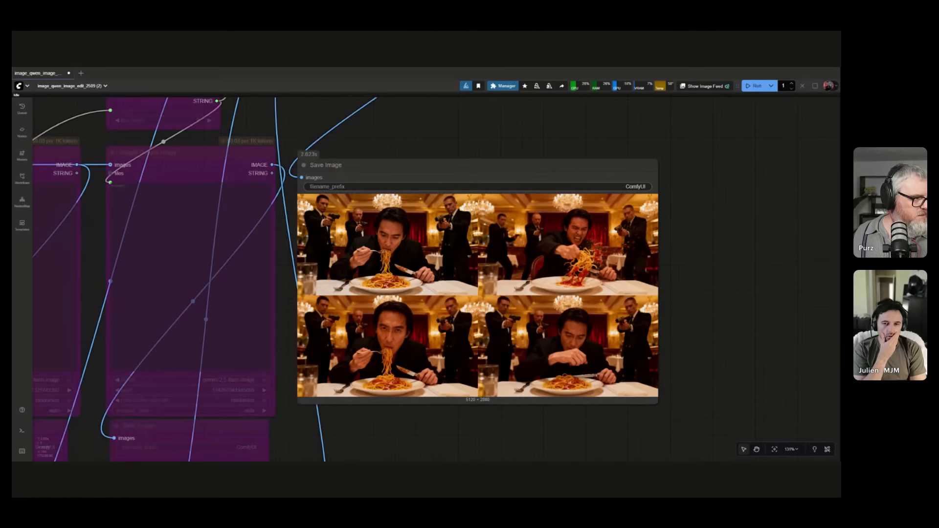
{"action": "scroll", "coordinate": [559, 358], "scroll_direction": "up", "scroll_amount": 1}
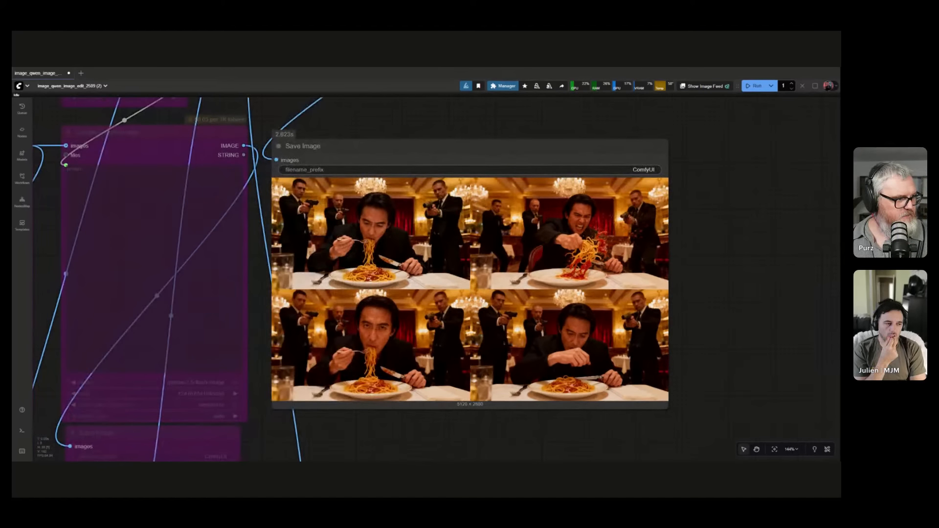
Remove the bypass from the first Qwen Image Edit 2509 node and open its subgraph.
{"action": "left_click_drag", "start_coordinate": [260, 284], "coordinate": [729, 290]}
{"action": "scroll", "coordinate": [482, 302], "scroll_direction": "down", "scroll_amount": 3}
{"action": "left_click_drag", "start_coordinate": [81, 268], "coordinate": [245, 214]}
{"action": "scroll", "coordinate": [482, 302], "scroll_direction": "down", "scroll_amount": 2}
{"action": "scroll", "coordinate": [280, 224], "scroll_direction": "down", "scroll_amount": 4}
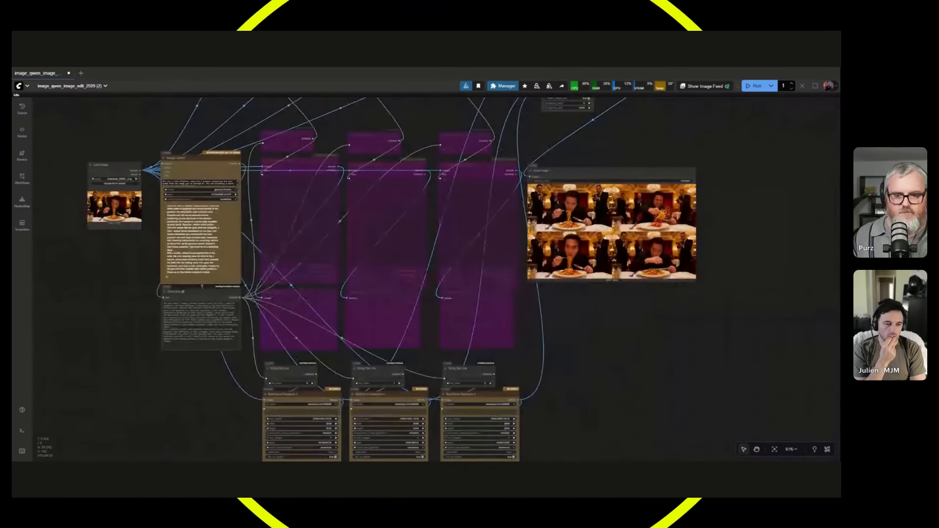
{"action": "scroll", "coordinate": [300, 261], "scroll_direction": "up", "scroll_amount": 3}
{"action": "left_click_drag", "start_coordinate": [300, 261], "coordinate": [428, 457]}
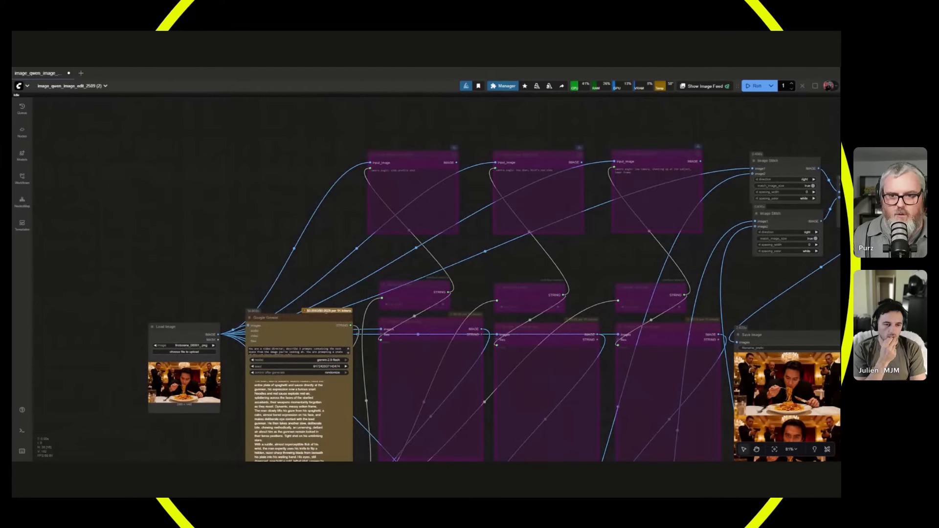
{"action": "left_click", "coordinate": [455, 153]}
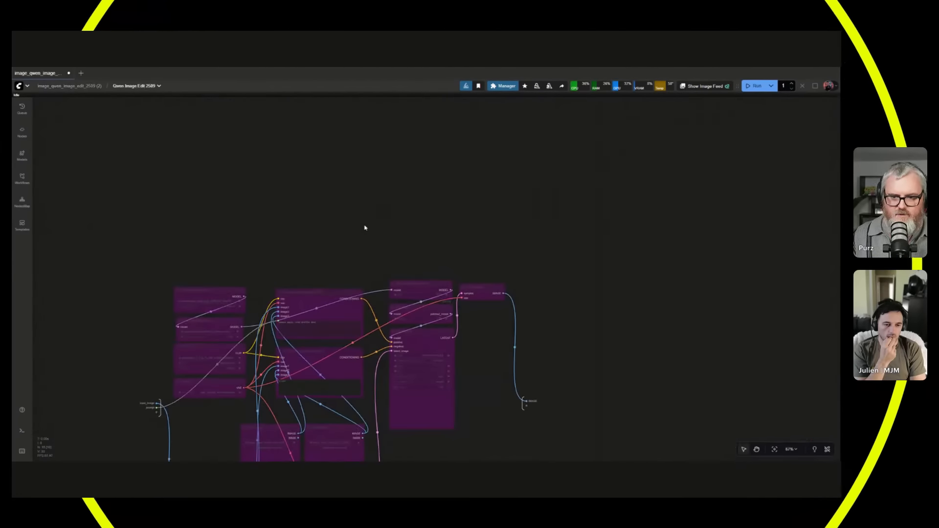
{"action": "left_click", "coordinate": [73, 85]}
{"action": "key", "text": "ctrl+b"}
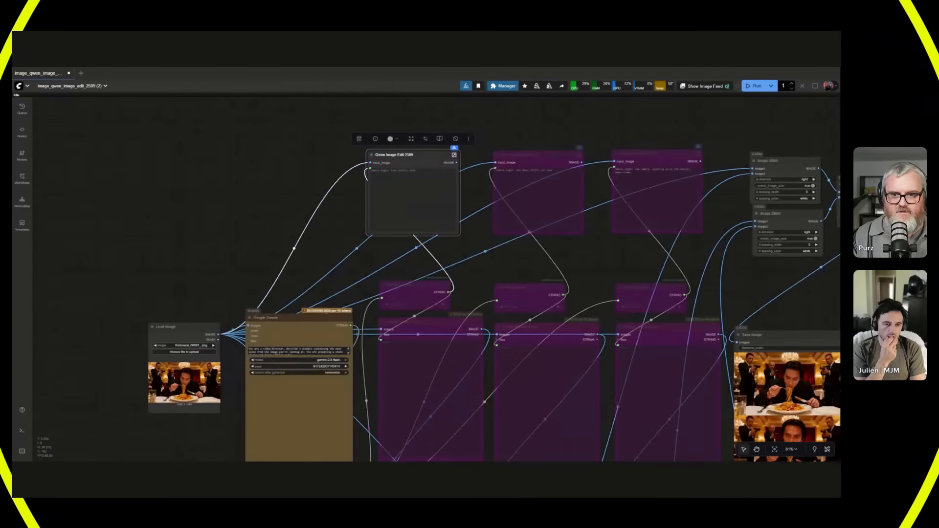
{"action": "left_click", "coordinate": [454, 155]}
Examine the subgraph's input_image and prompt inputs, its Scale Image to Total Pixels node and its spare input slot, and return to the main workflow.
{"action": "left_click_drag", "start_coordinate": [317, 236], "coordinate": [331, 176]}
{"action": "scroll", "coordinate": [202, 389], "scroll_direction": "up", "scroll_amount": 7}
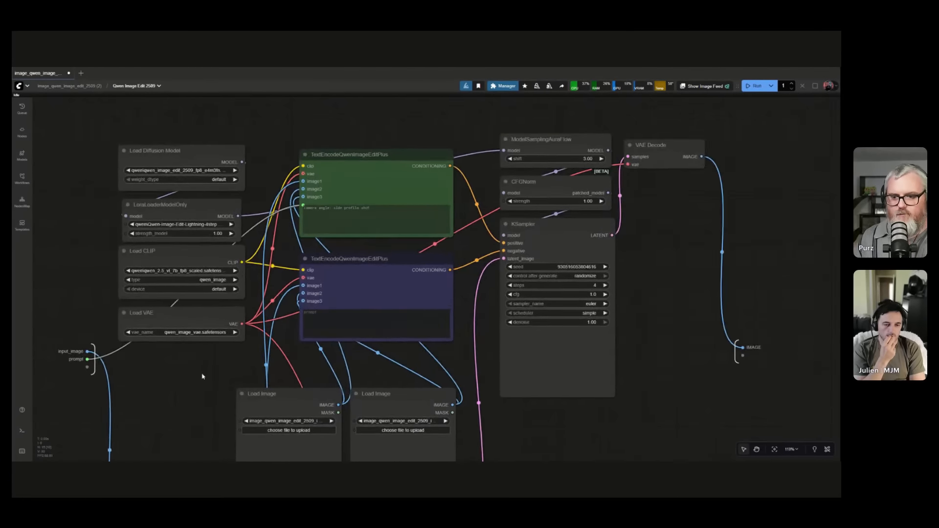
{"action": "left_click_drag", "start_coordinate": [204, 377], "coordinate": [350, 225]}
{"action": "left_click_drag", "start_coordinate": [310, 403], "coordinate": [307, 394]}
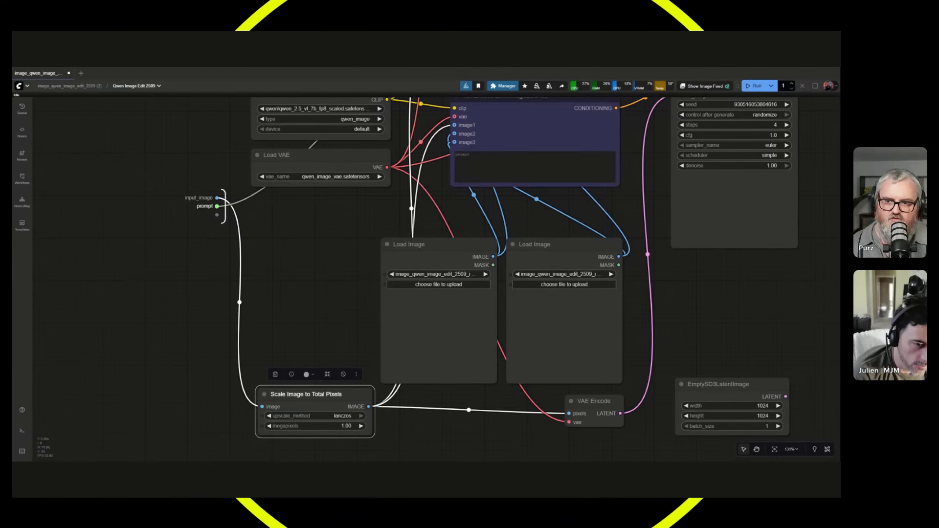
{"action": "left_click_drag", "start_coordinate": [216, 215], "coordinate": [296, 294]}
{"action": "left_click", "coordinate": [303, 247]}
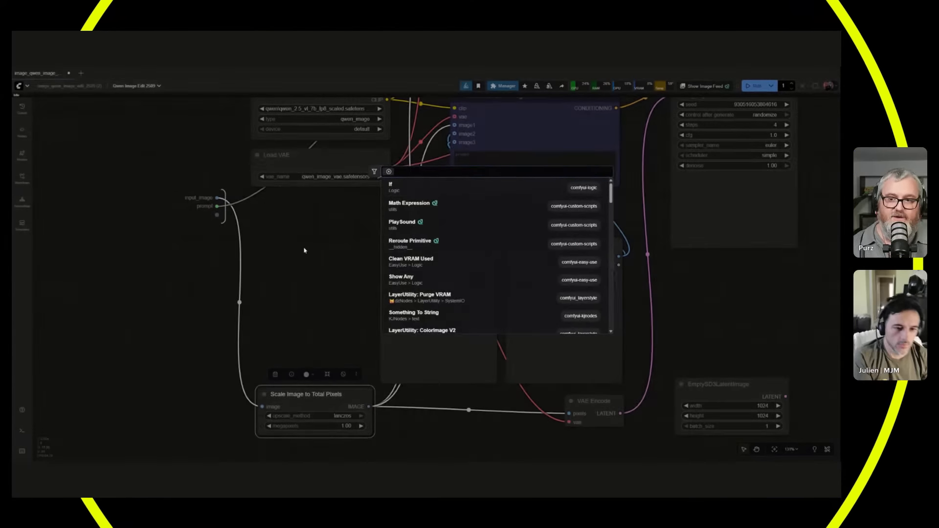
{"action": "left_click", "coordinate": [71, 86]}
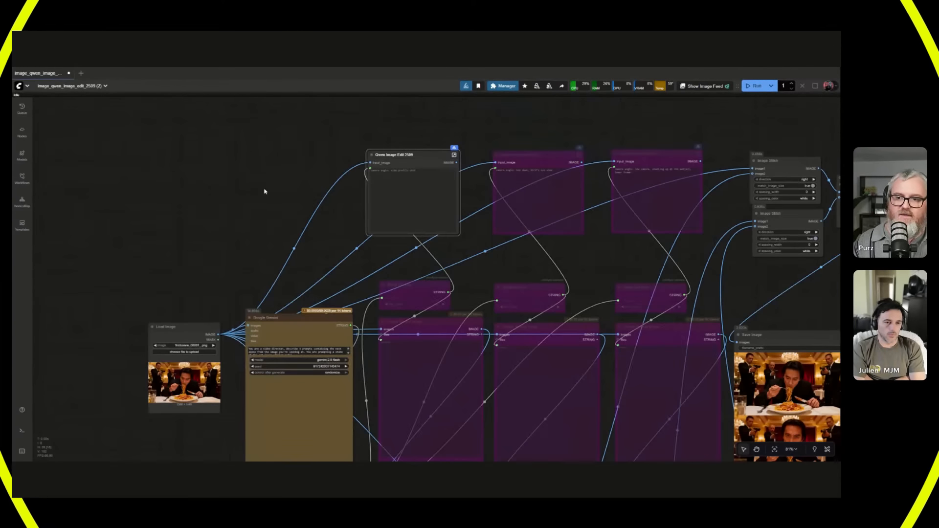
Check the exposed inputs on the first Qwen Image Edit 2509 node and bypass the node again.
{"action": "scroll", "coordinate": [346, 169], "scroll_direction": "up", "scroll_amount": 1}
{"action": "scroll", "coordinate": [347, 169], "scroll_direction": "up", "scroll_amount": 8}
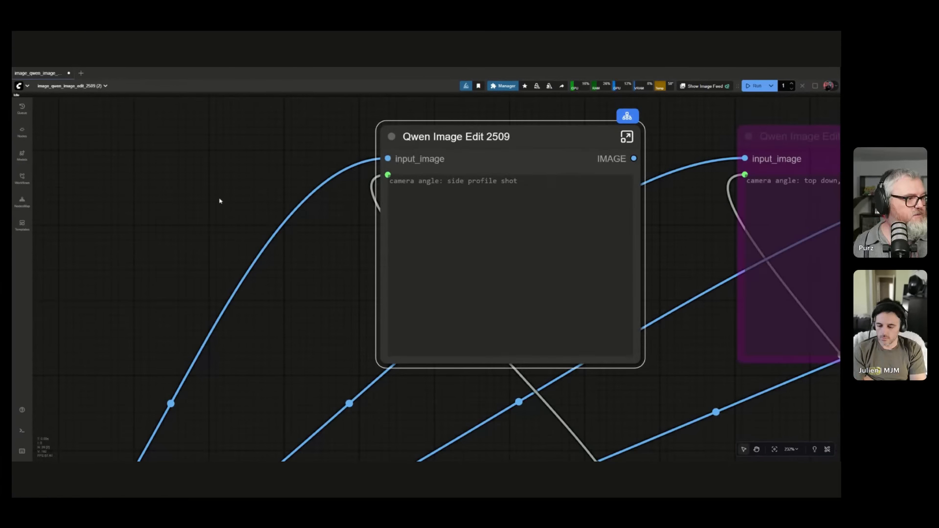
{"action": "scroll", "coordinate": [220, 201], "scroll_direction": "down", "scroll_amount": 3}
{"action": "left_click_drag", "start_coordinate": [240, 340], "coordinate": [347, 371]}
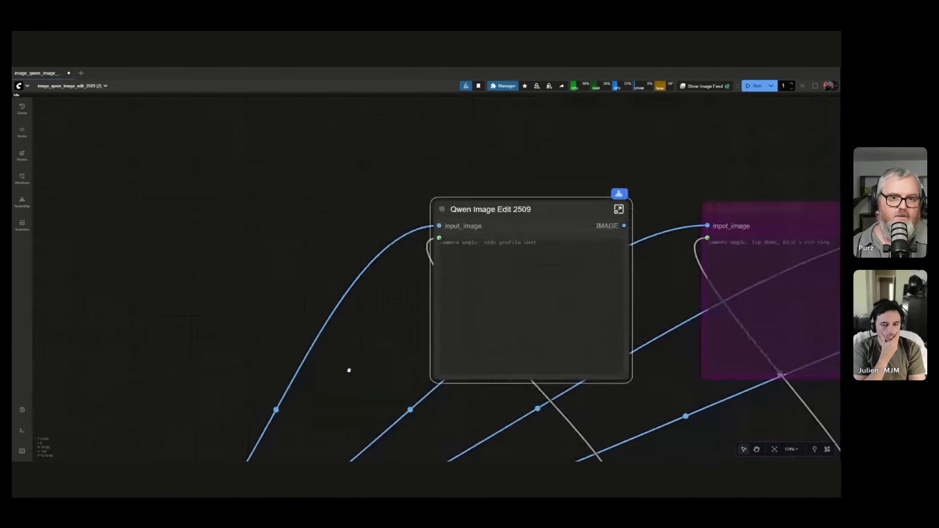
{"action": "key", "text": "ctrl+b"}
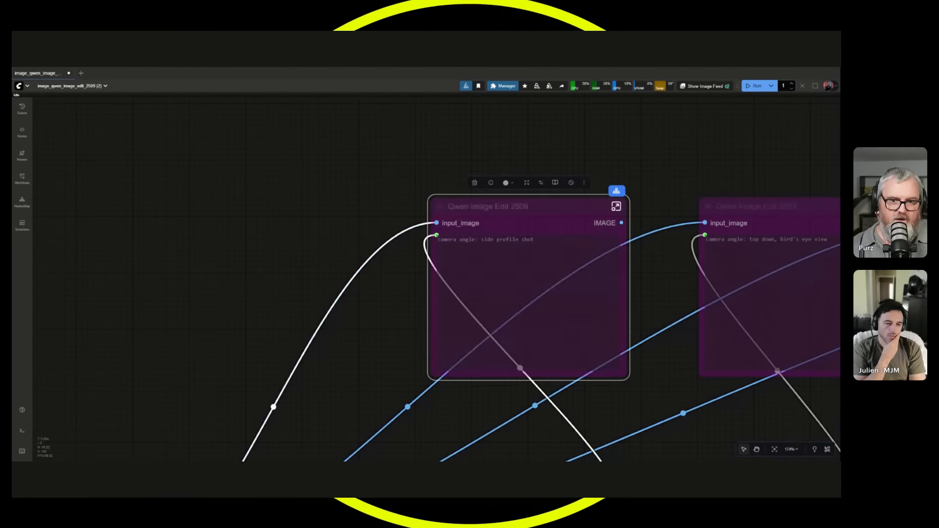
Review the whole workflow layout and the Seedream 4 row with its prompts and saved scenes.
{"action": "scroll", "coordinate": [509, 238], "scroll_direction": "down", "scroll_amount": 10}
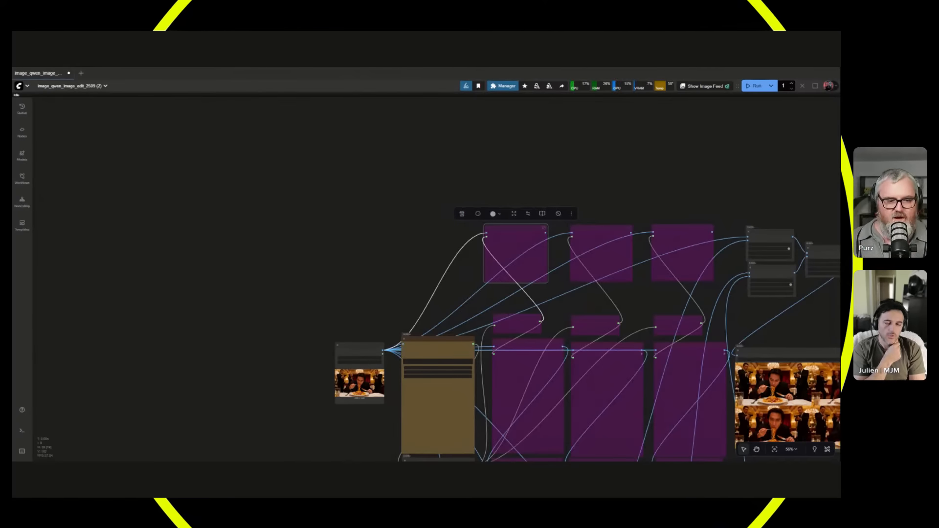
{"action": "left_click_drag", "start_coordinate": [453, 271], "coordinate": [398, 168]}
{"action": "scroll", "coordinate": [394, 206], "scroll_direction": "down", "scroll_amount": 2}
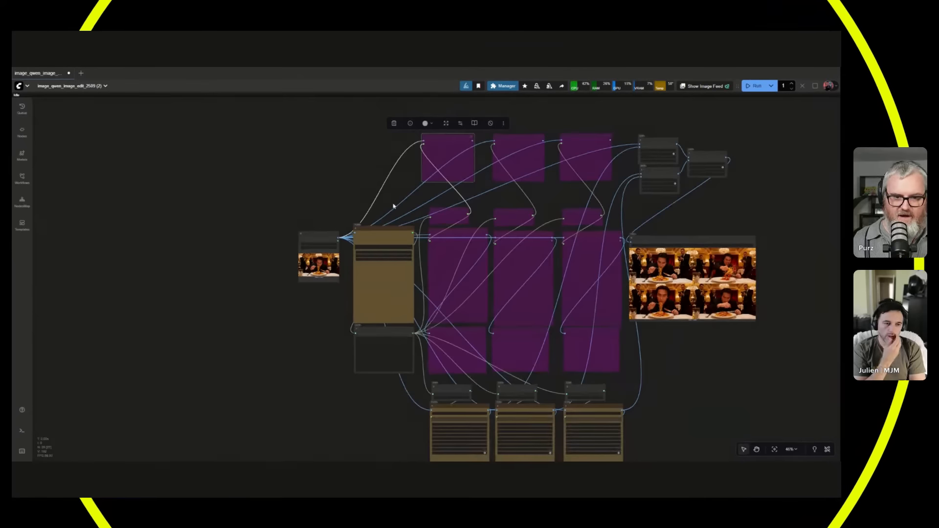
{"action": "scroll", "coordinate": [394, 210], "scroll_direction": "up", "scroll_amount": 3}
{"action": "left_click_drag", "start_coordinate": [393, 211], "coordinate": [332, 120]}
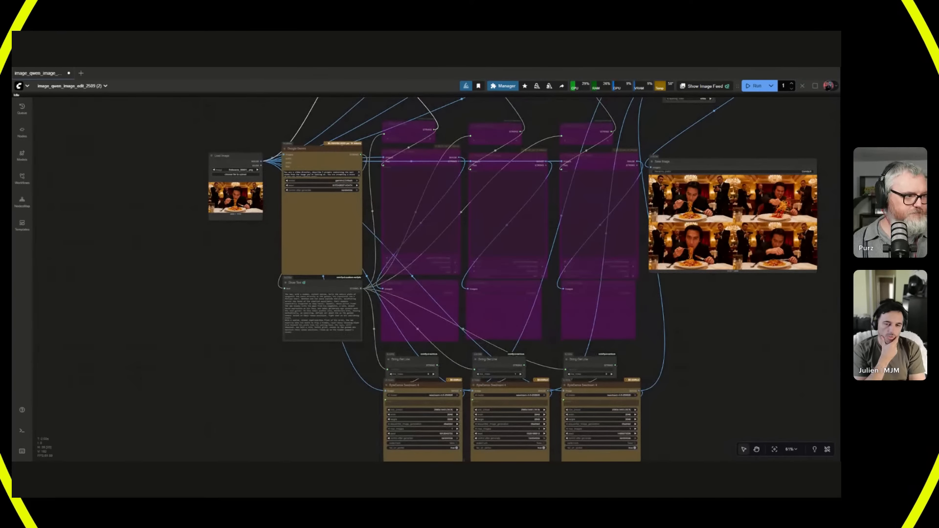
{"action": "scroll", "coordinate": [385, 302], "scroll_direction": "up", "scroll_amount": 2}
{"action": "left_click_drag", "start_coordinate": [313, 454], "coordinate": [257, 301]}
{"action": "scroll", "coordinate": [268, 323], "scroll_direction": "up", "scroll_amount": 2}
{"action": "left_click_drag", "start_coordinate": [278, 333], "coordinate": [212, 312]}
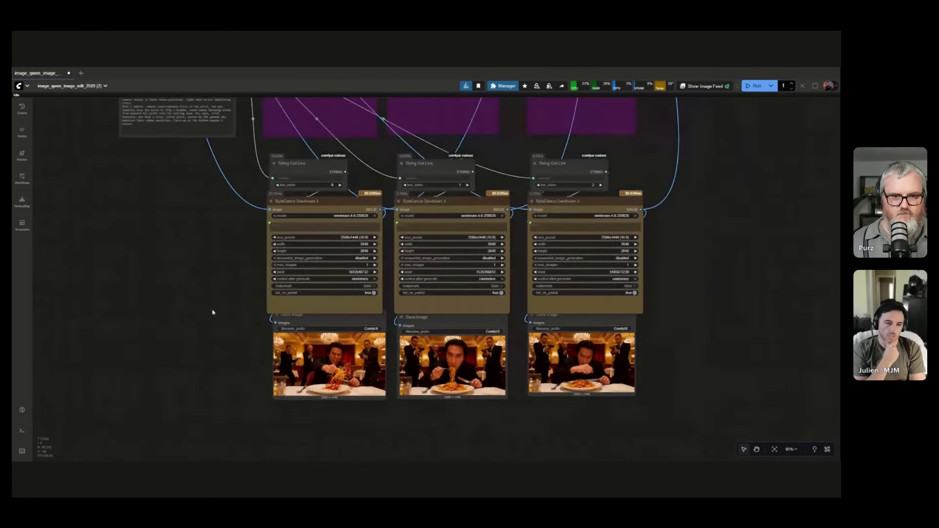
{"action": "left_click_drag", "start_coordinate": [678, 289], "coordinate": [659, 333]}
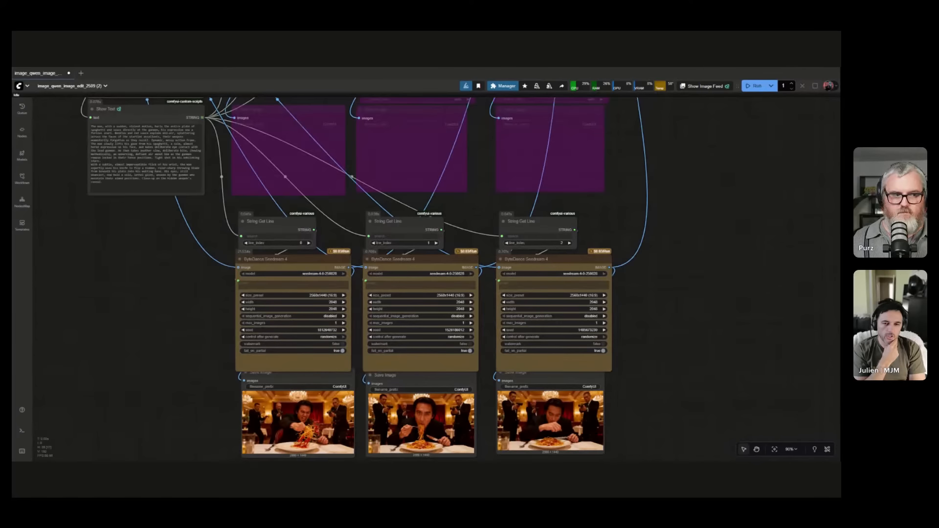